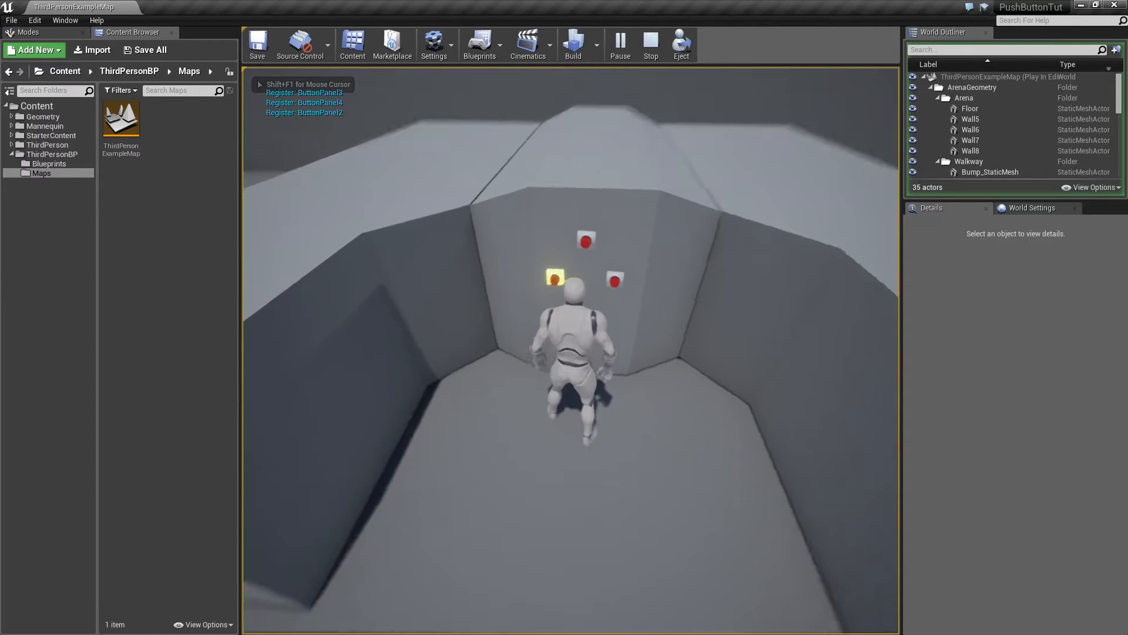
Walk the character around the three wall buttons to check their highlighting, end the play session and minimize the editor
key(w)
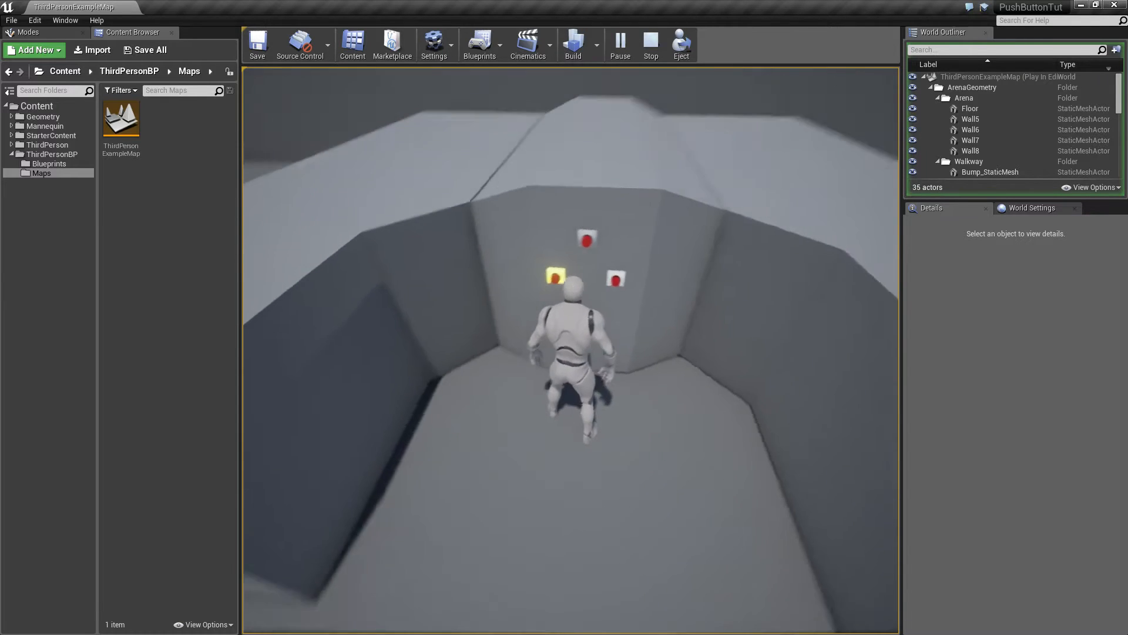
key(w)
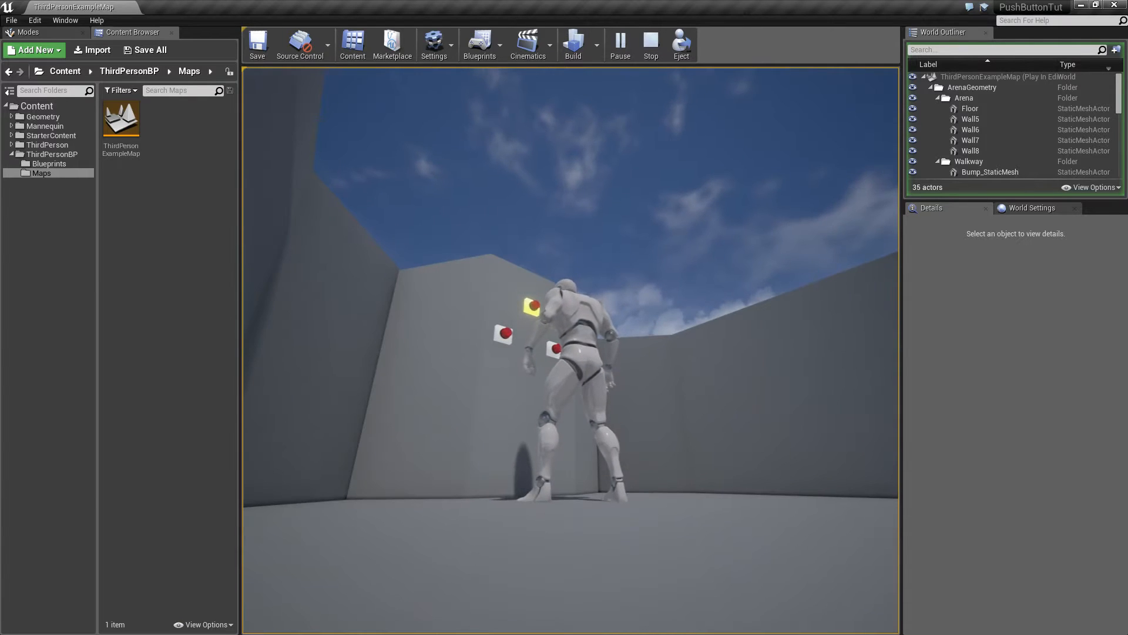
key(w)
key(w)
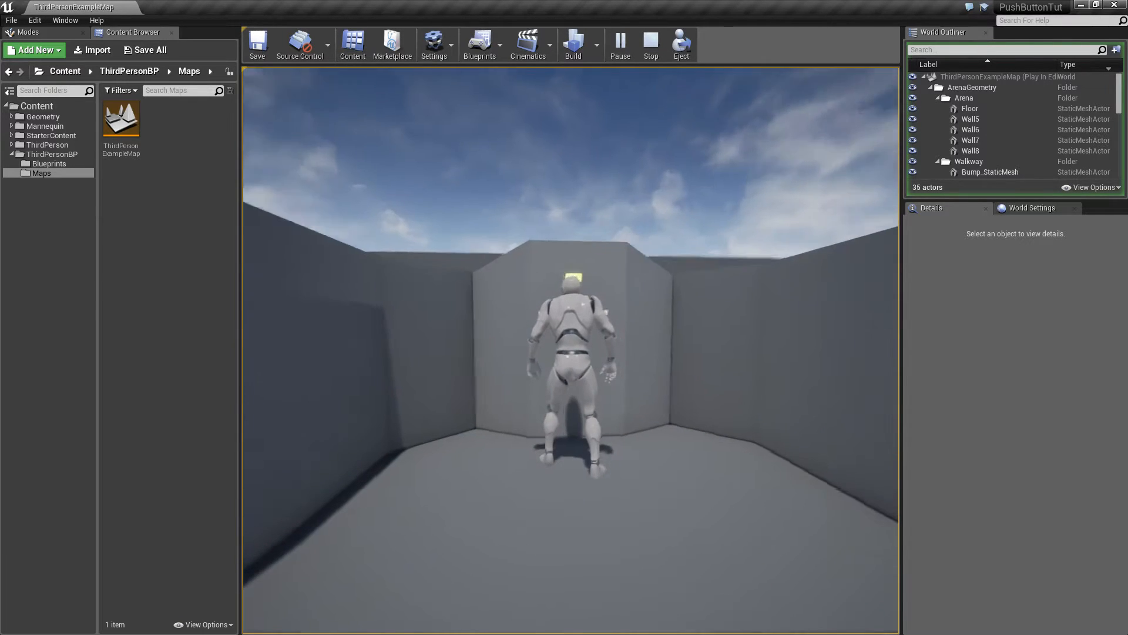
key(w)
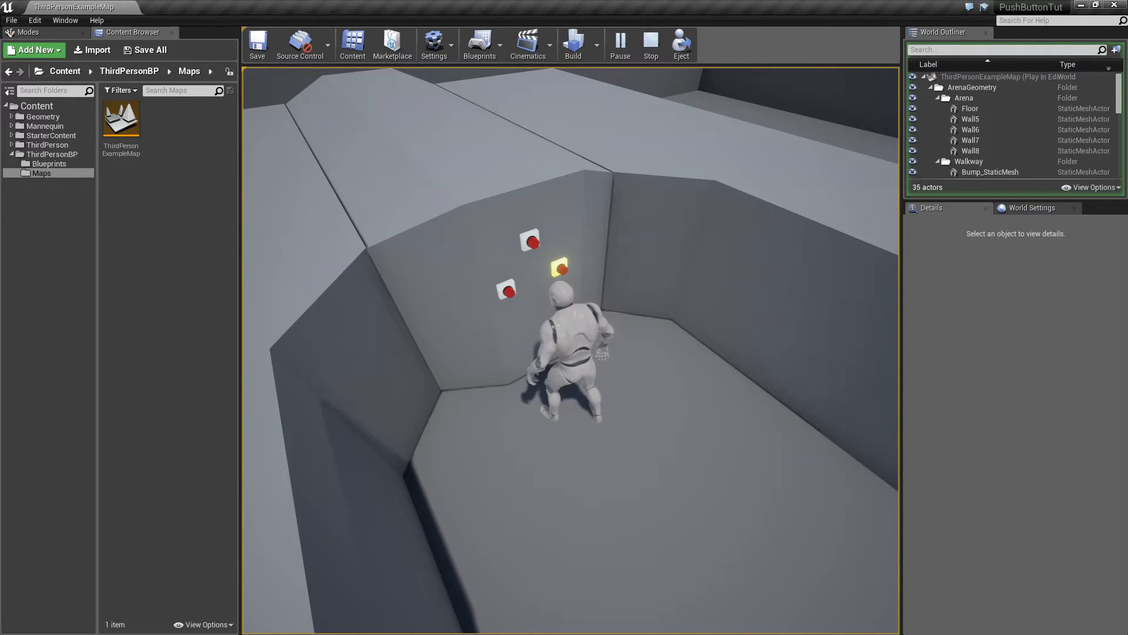
key(Escape)
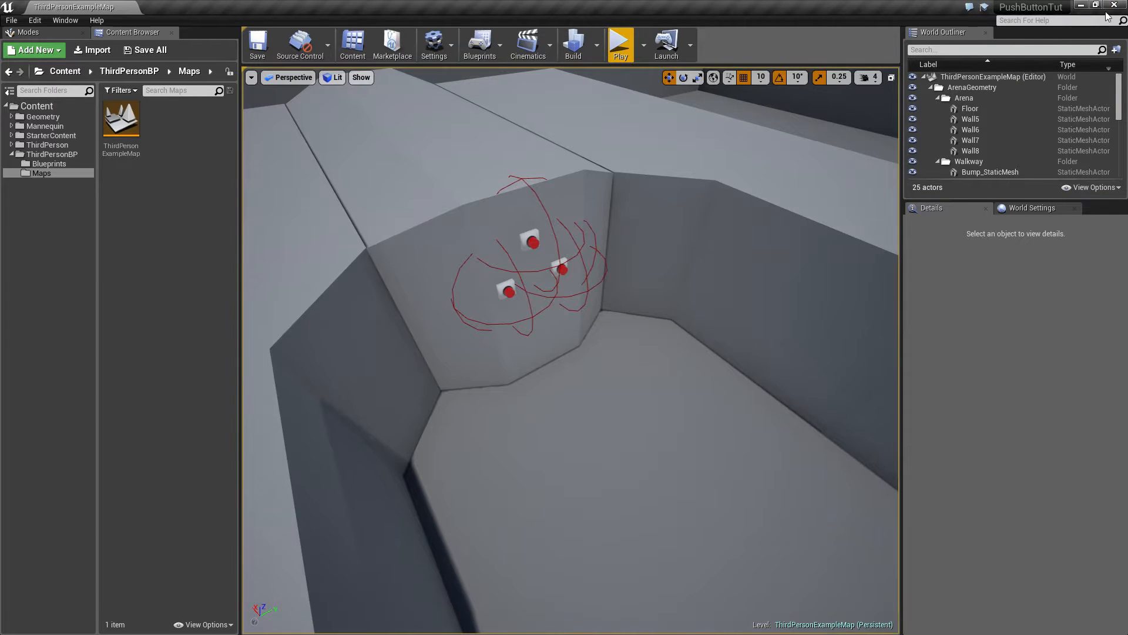
click(1081, 5)
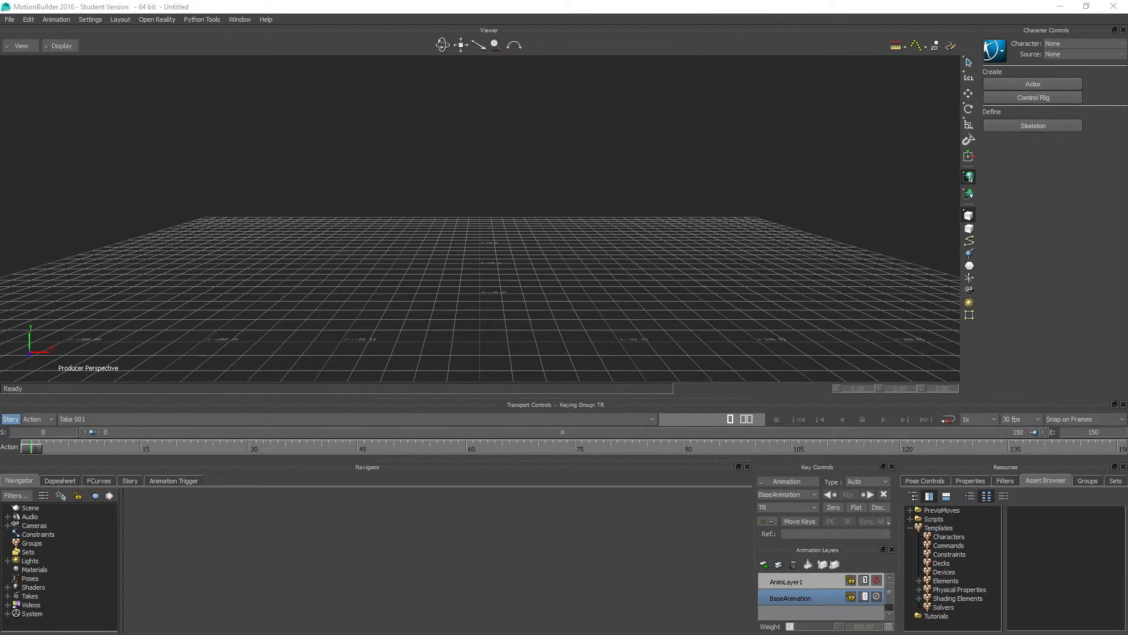
Open the motion capture file Push buttons and pickup3.iPiMotion from the Pending folder in iPi Mocap Studio
drag(0, 131, 662, 80)
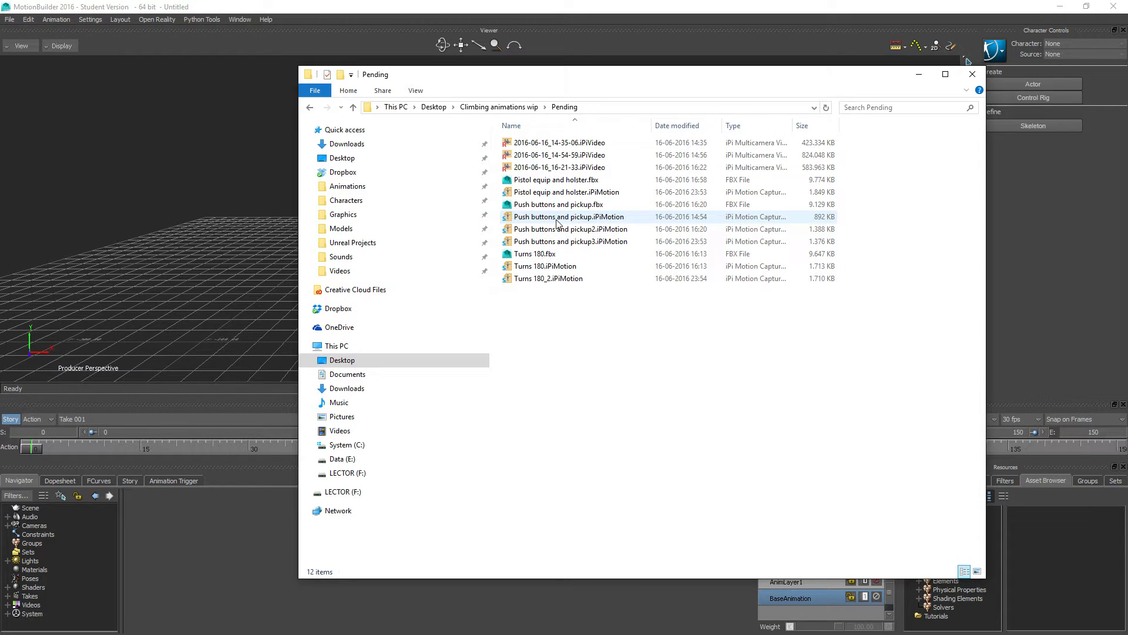
click(558, 241)
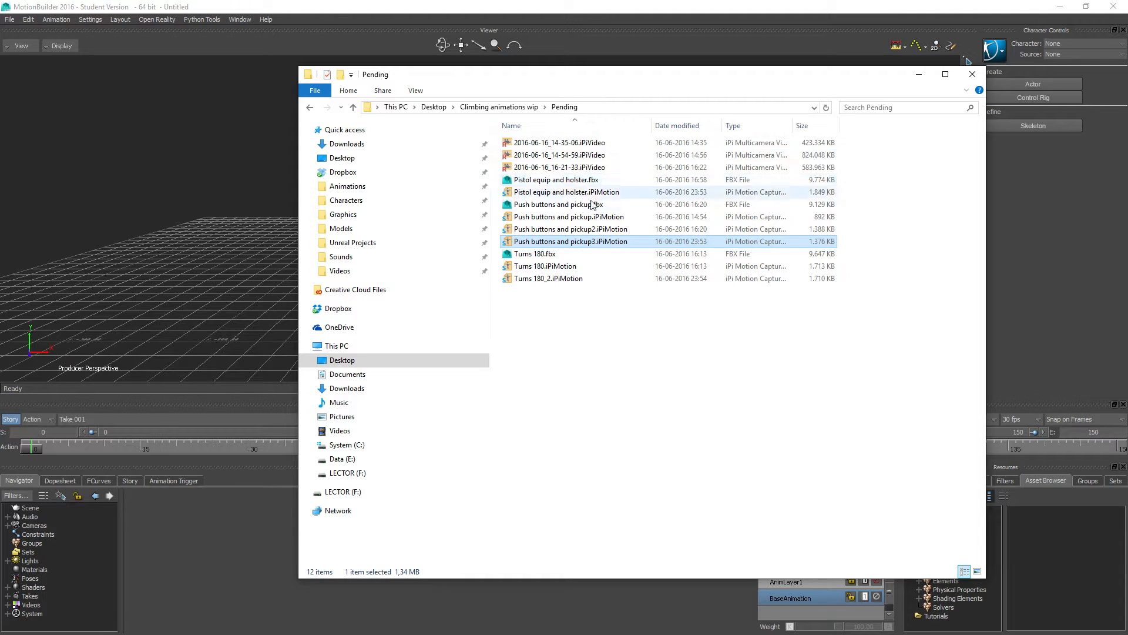
double_click(583, 242)
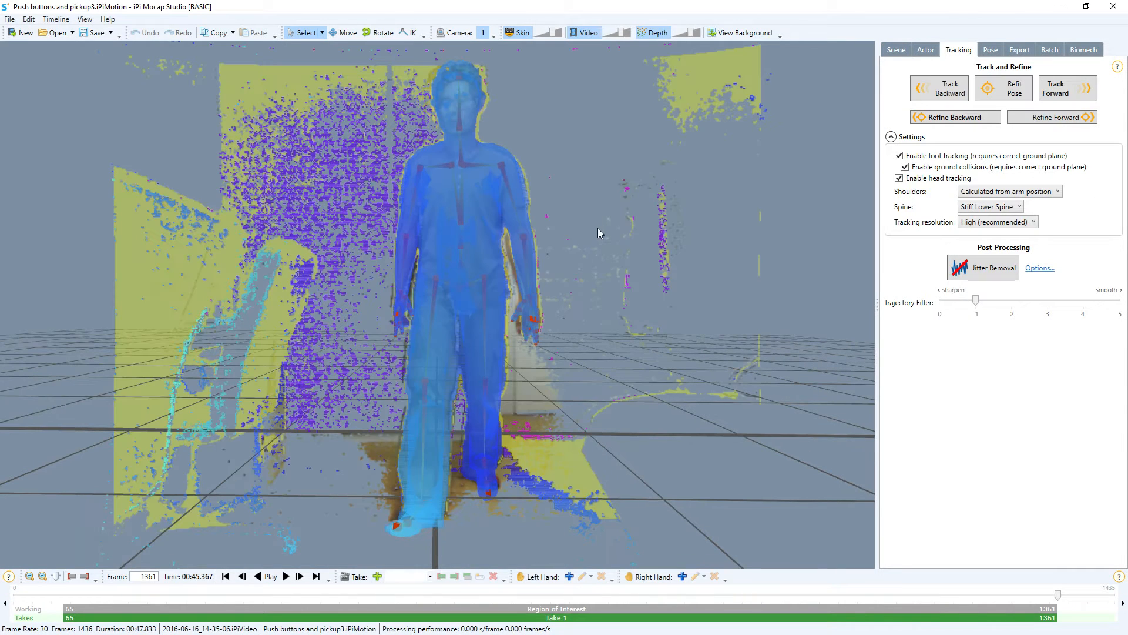
Play back Take 1 to compare the tracked skeleton with the recorded actor, close the project and return to MotionBuilder
click(286, 576)
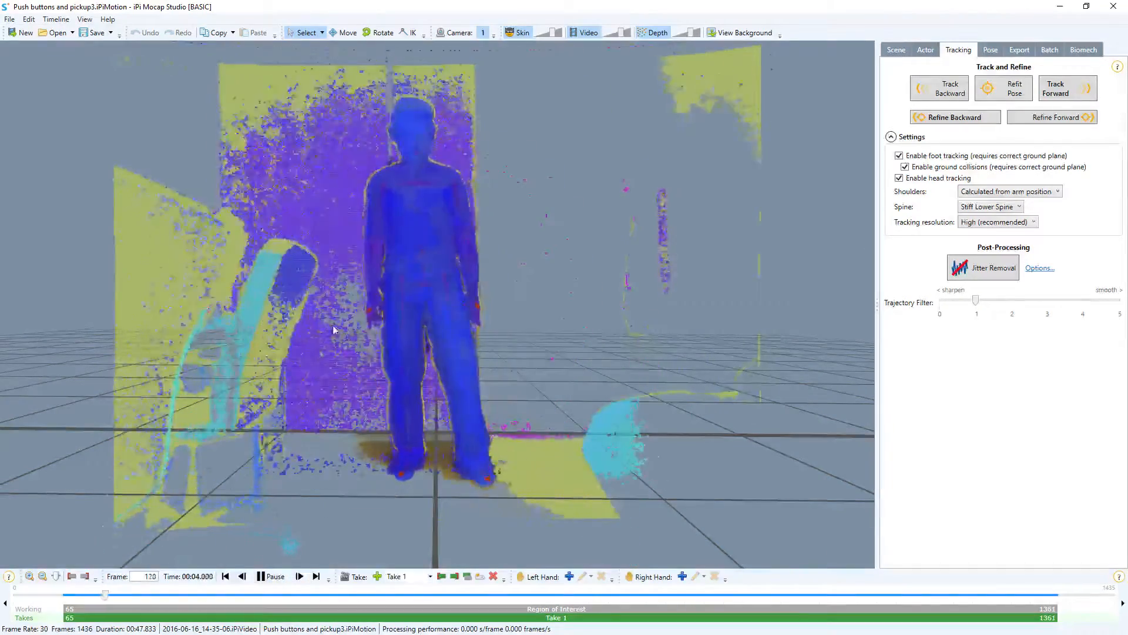
middle_drag(398, 326, 289, 321)
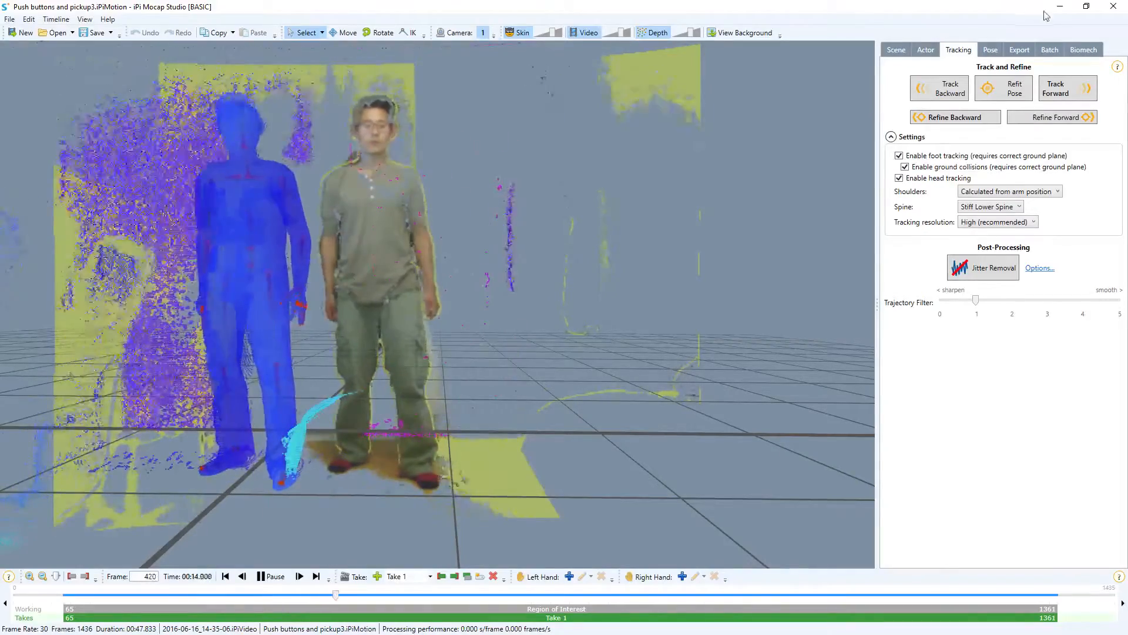
click(1118, 7)
click(403, 5)
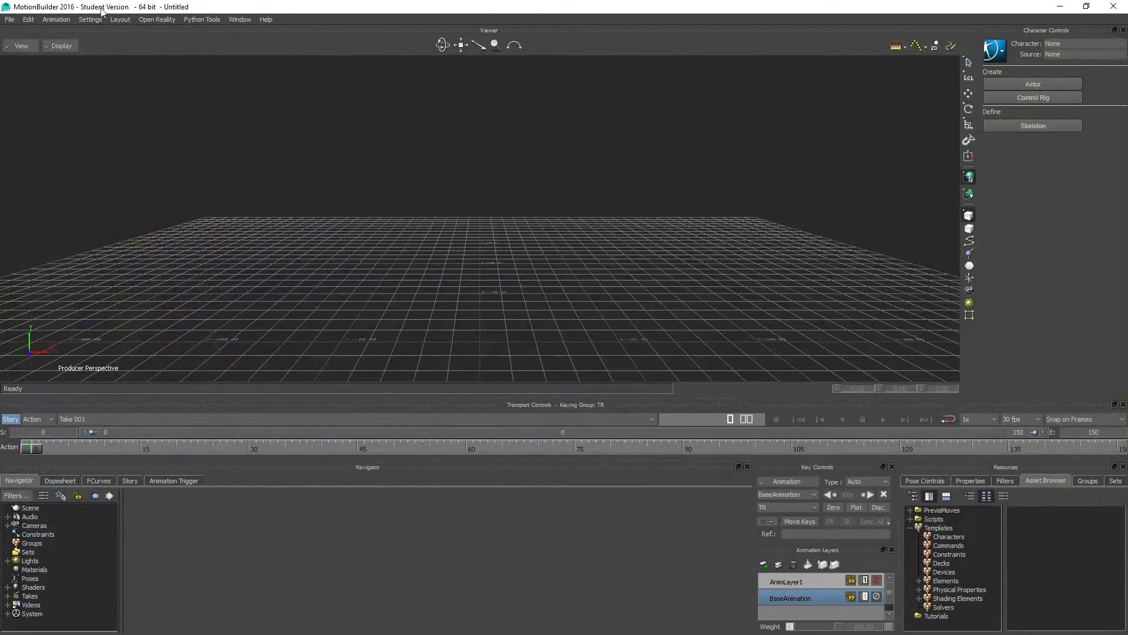
Open SK_Mannequin_IPI-MB-UE4.fbx from the UE_Mannequin folder in Characters, keeping the default open options
click(9, 20)
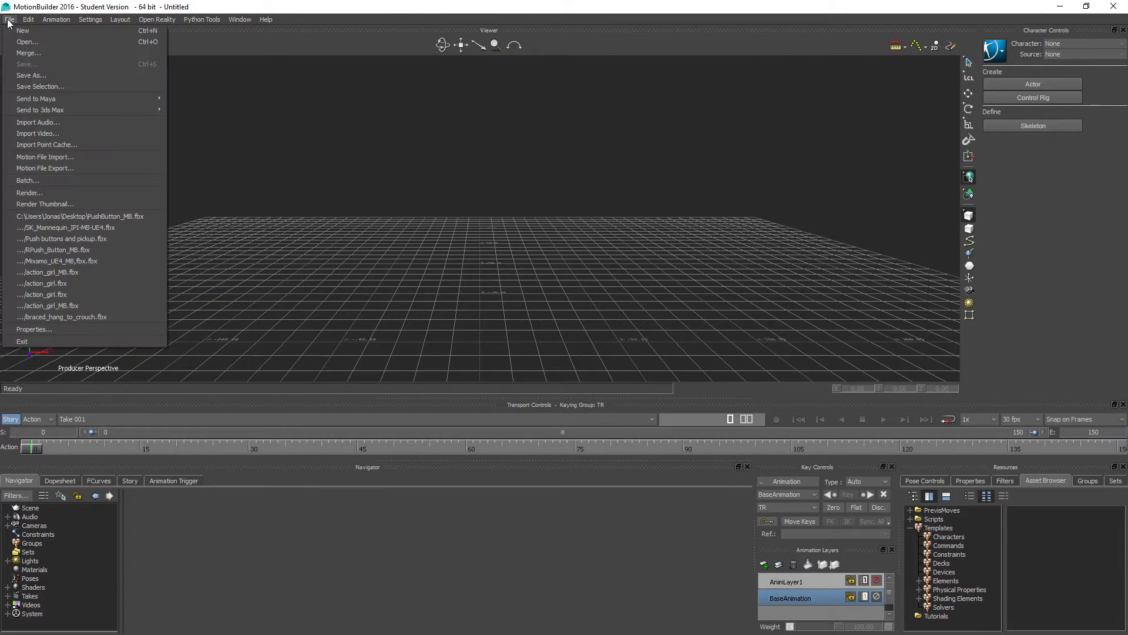
click(28, 42)
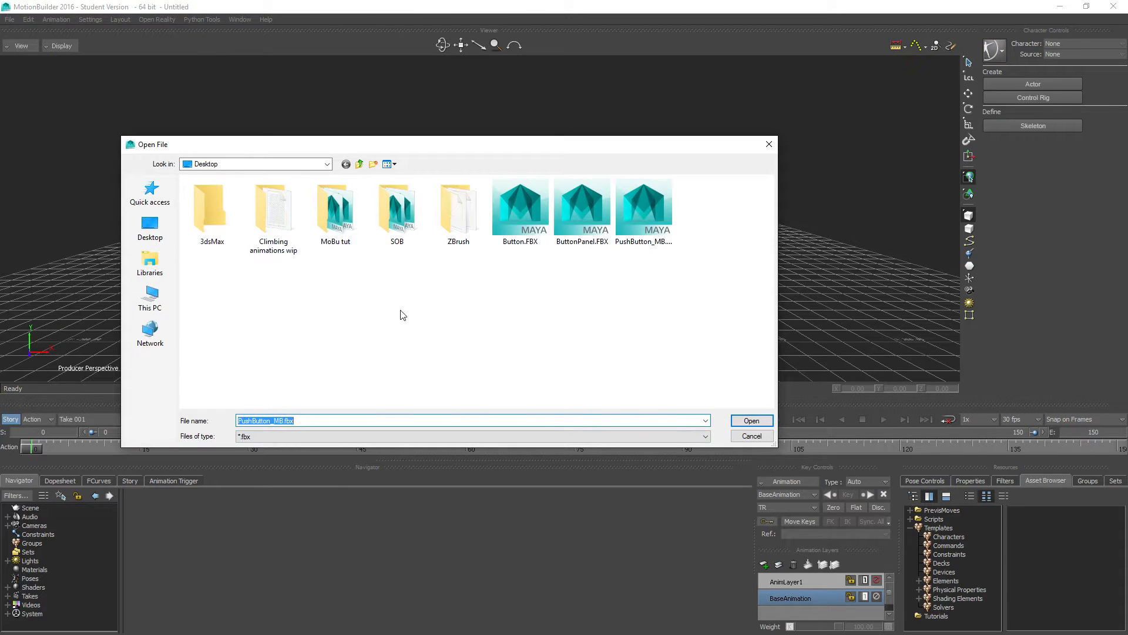
click(151, 191)
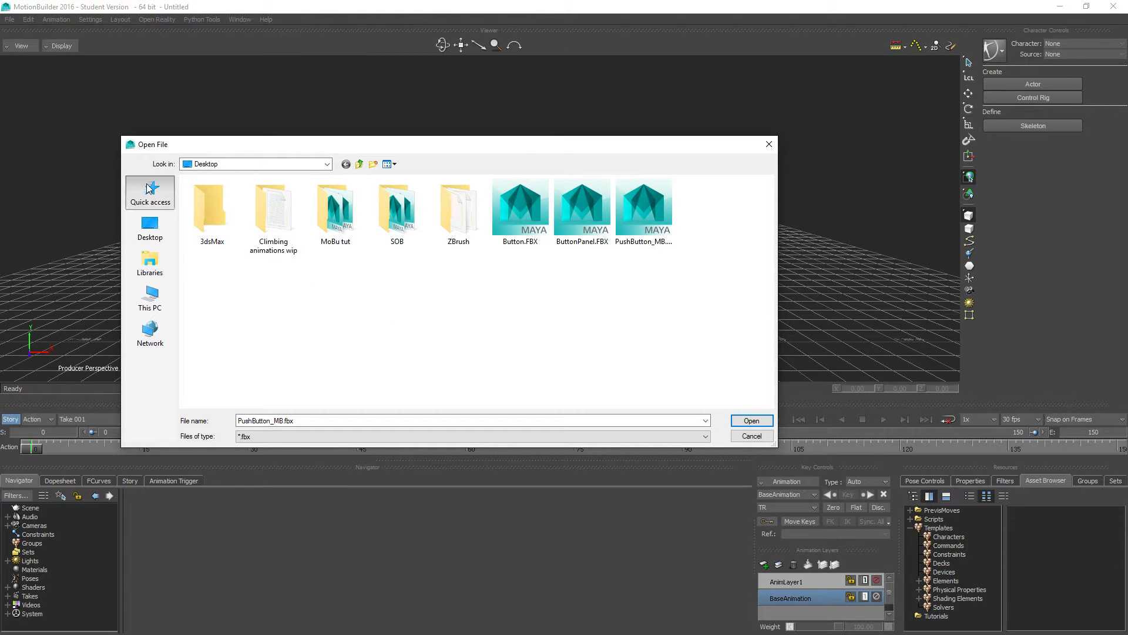
double_click(252, 237)
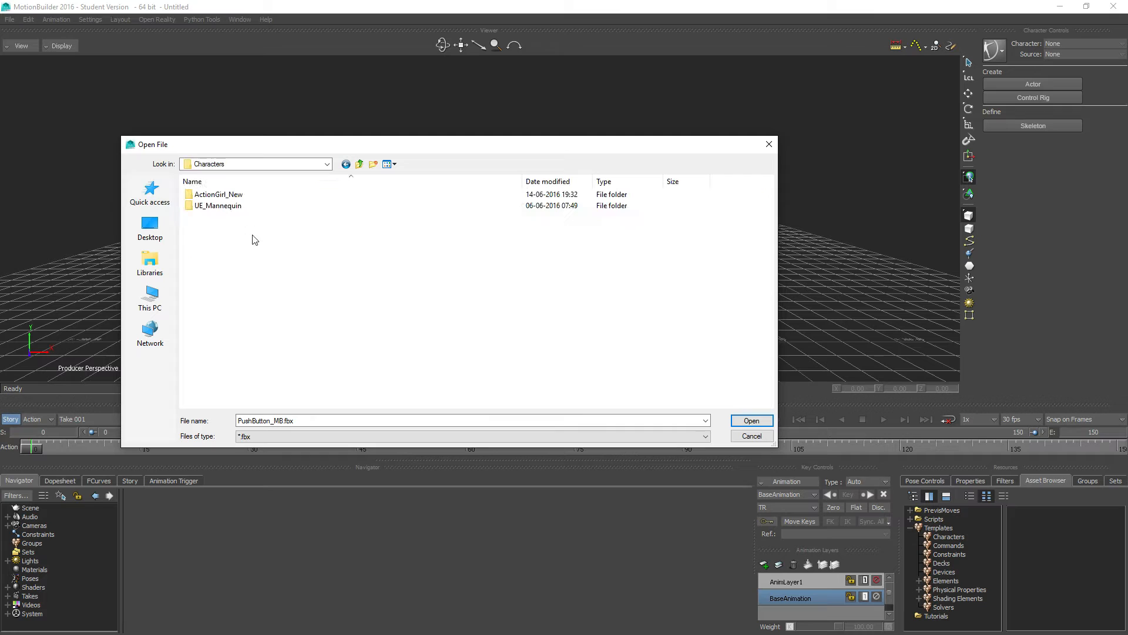
double_click(228, 209)
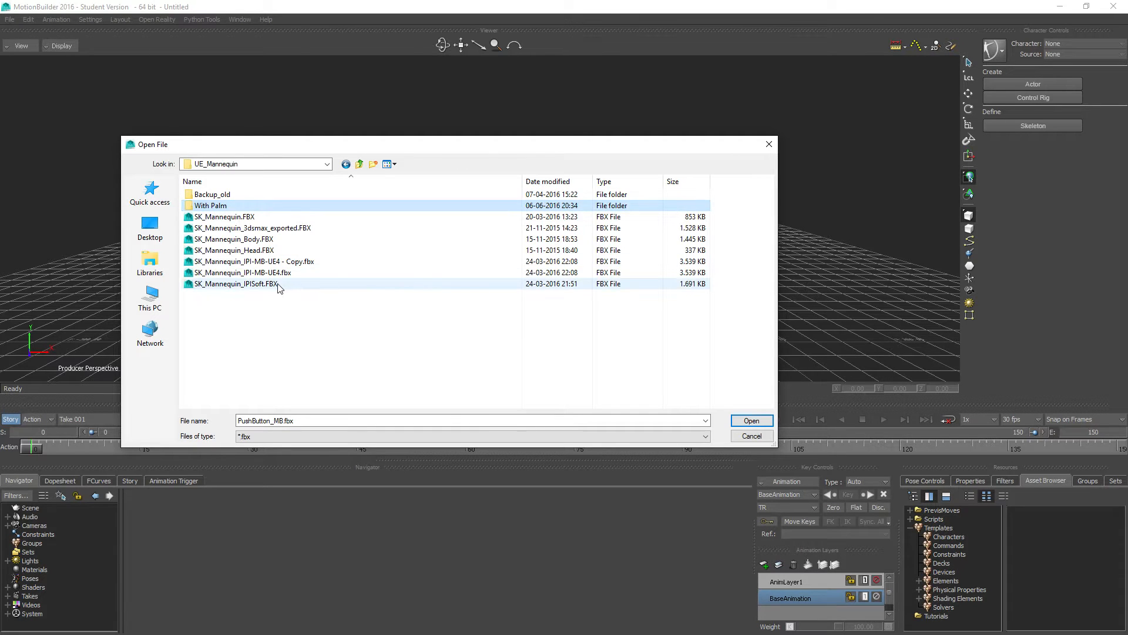
double_click(252, 273)
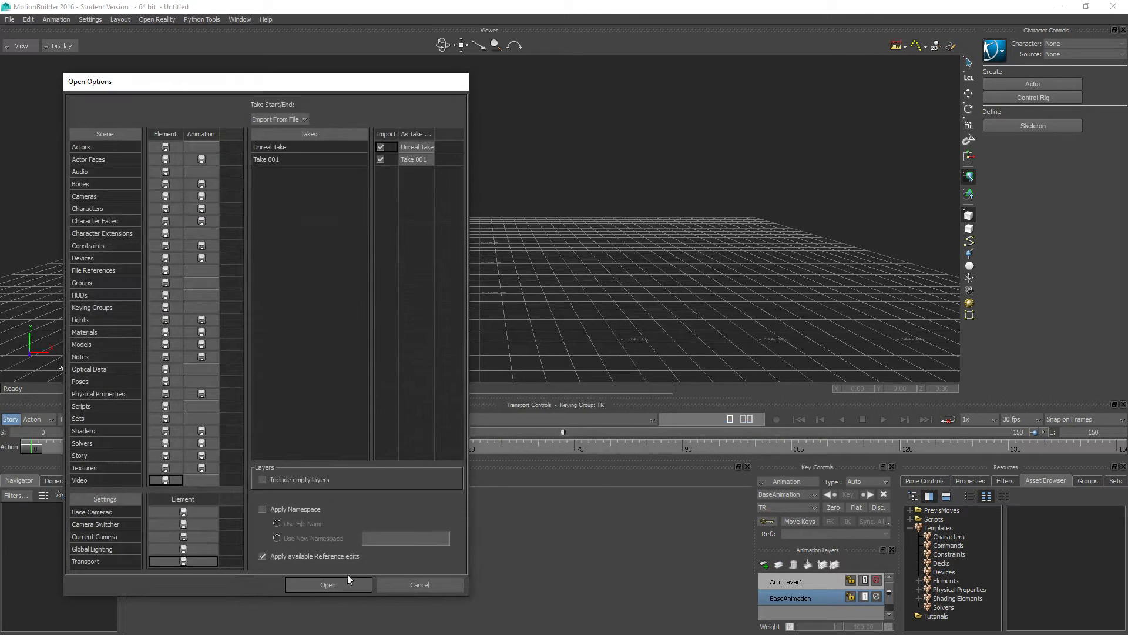
click(309, 585)
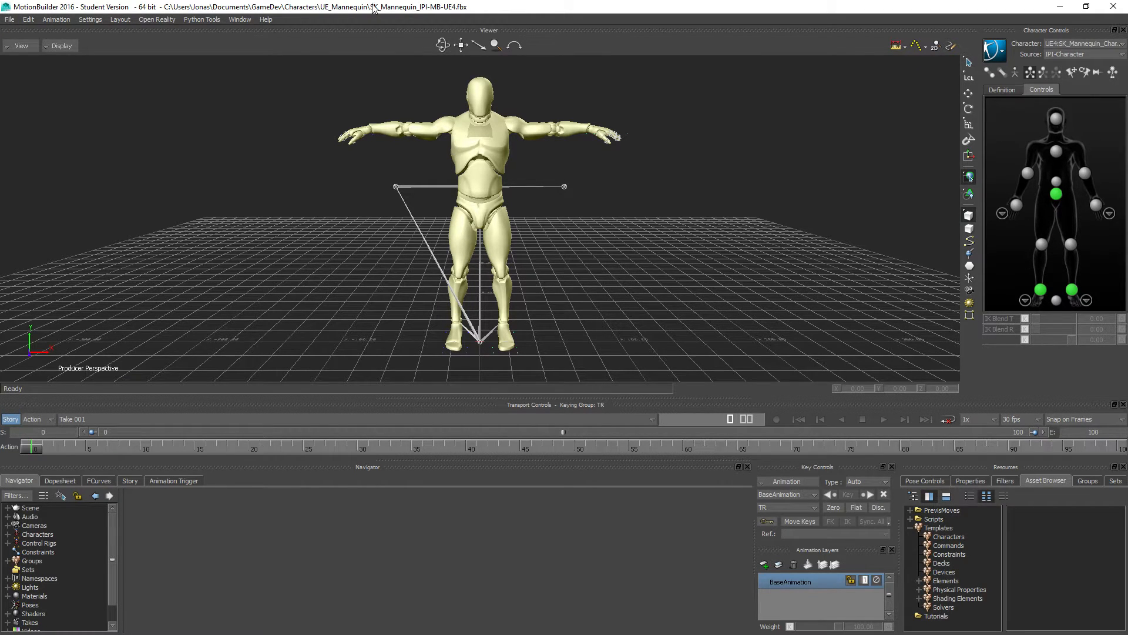
Import the motion file Push buttons and pickup.fbx from the Pending folder, merging it in all models with the default import options
click(10, 20)
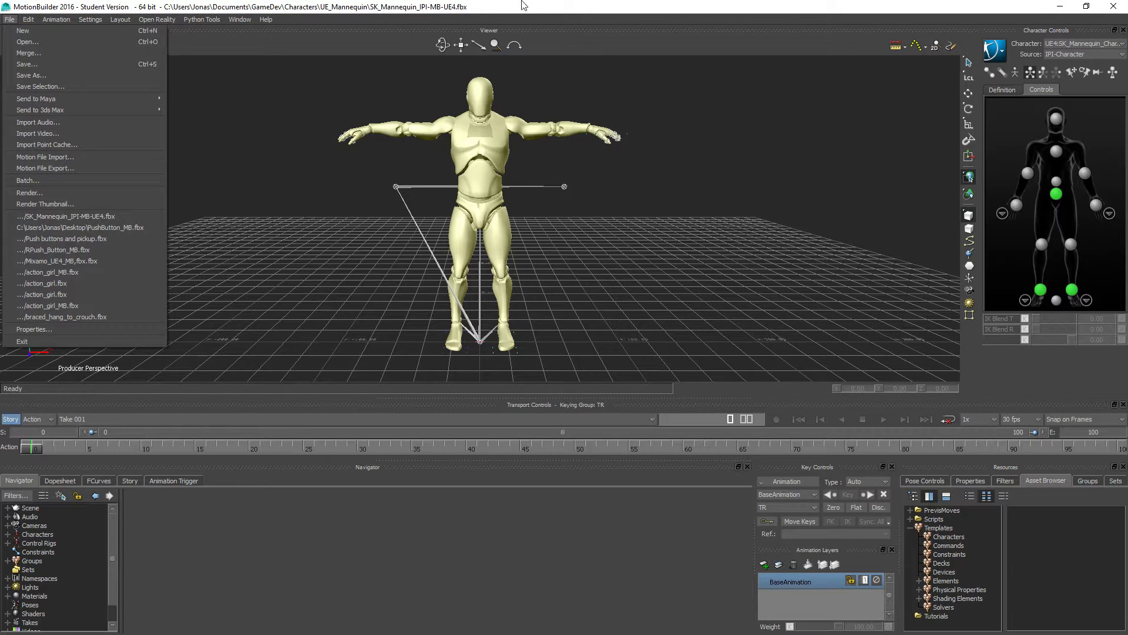
click(72, 157)
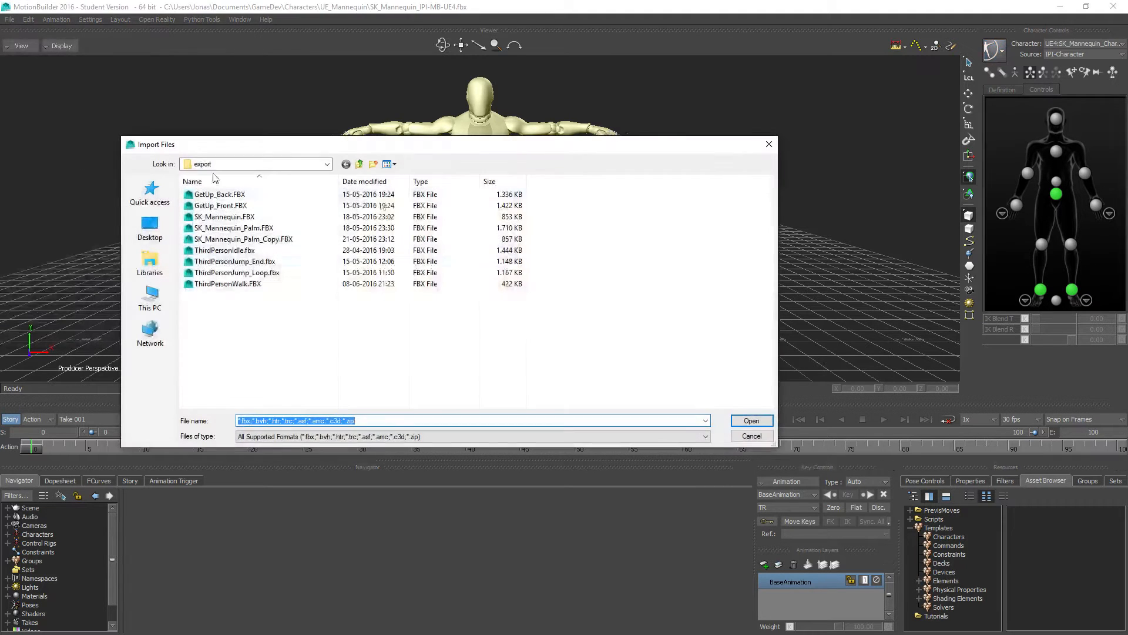
click(359, 163)
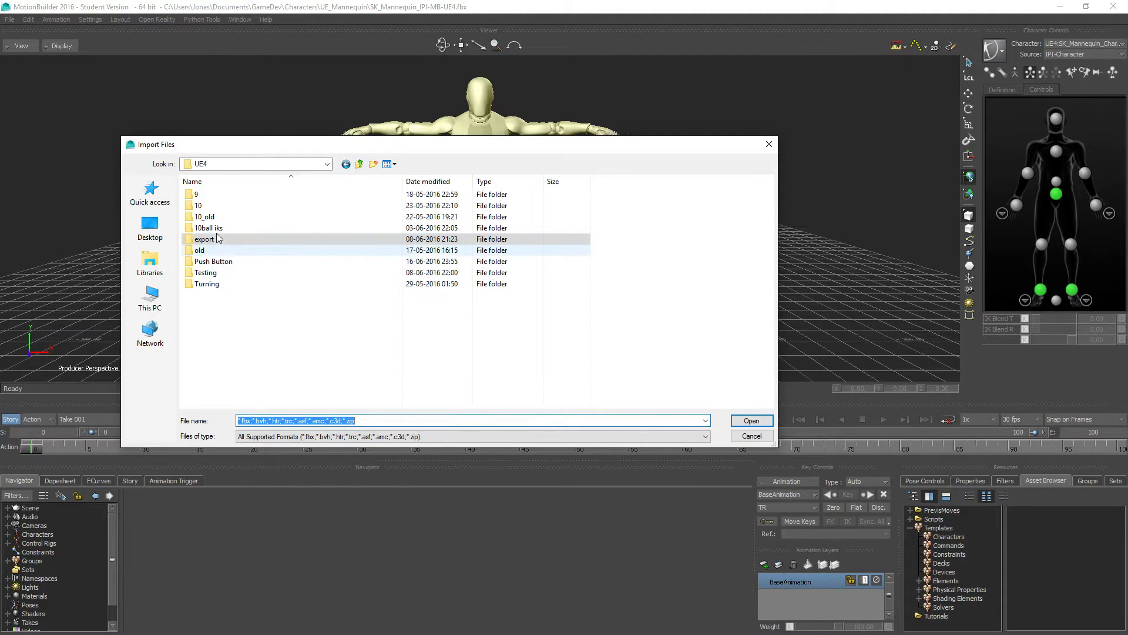
click(359, 164)
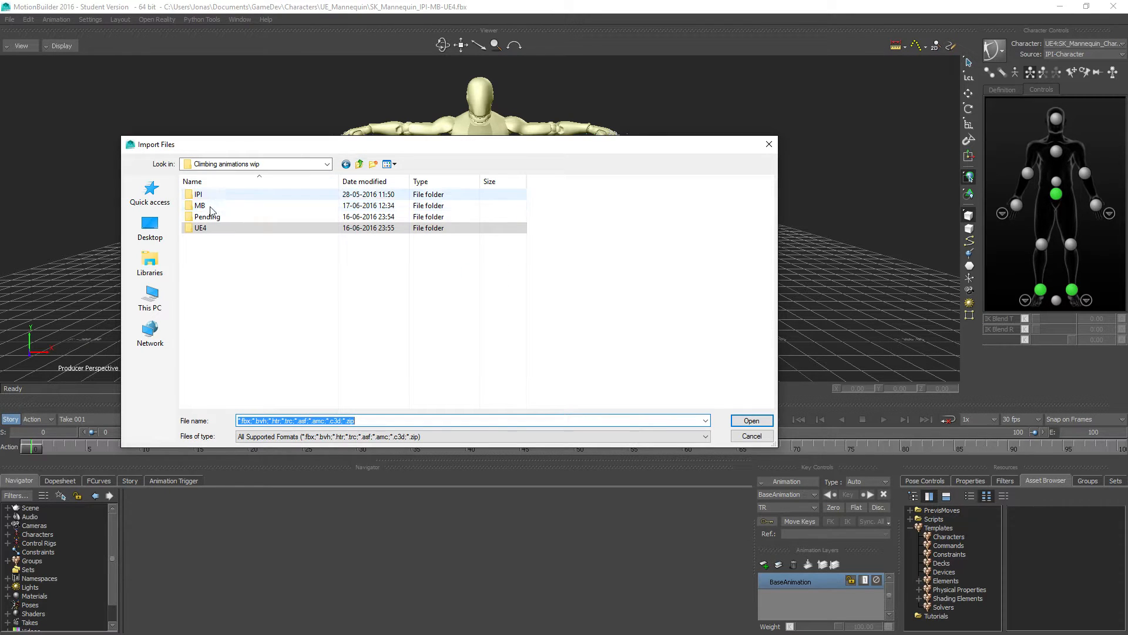
double_click(209, 216)
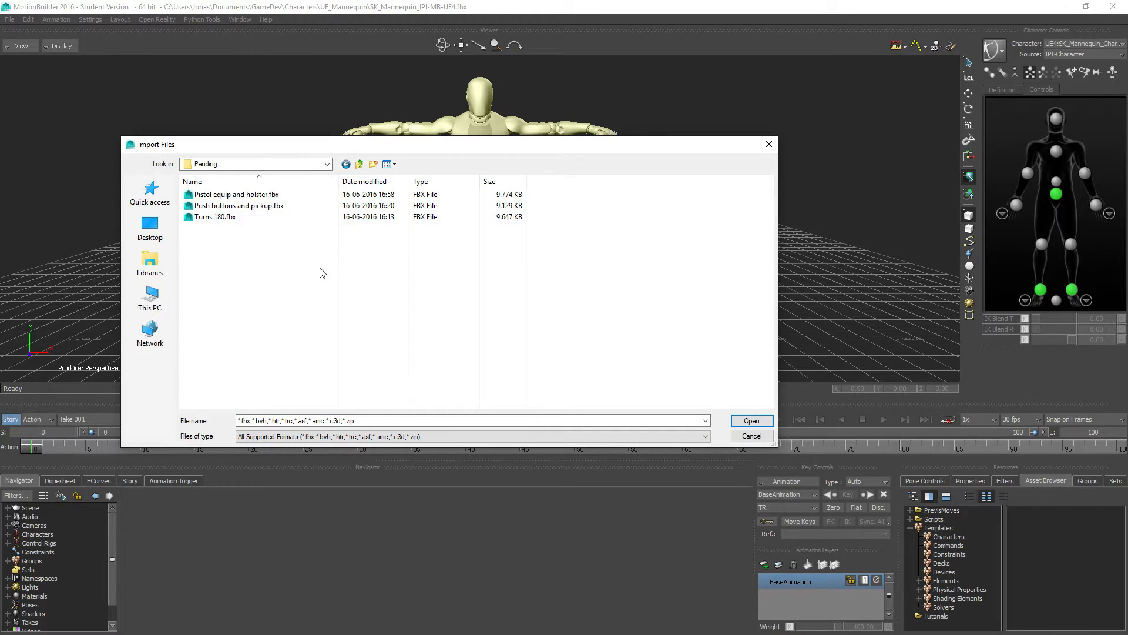
double_click(229, 205)
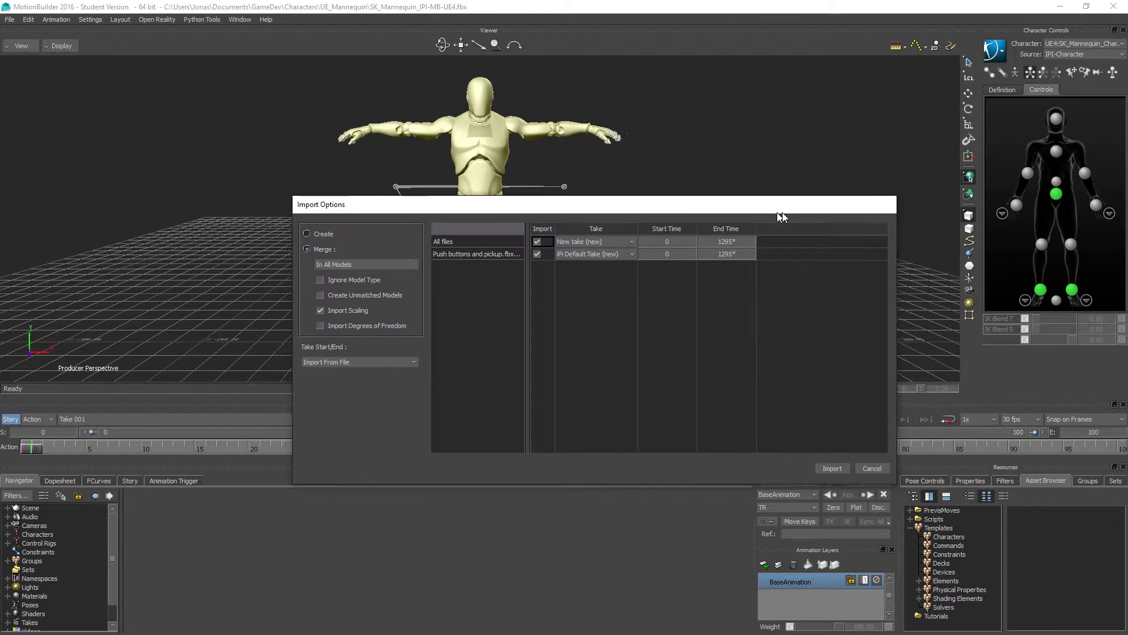
click(850, 467)
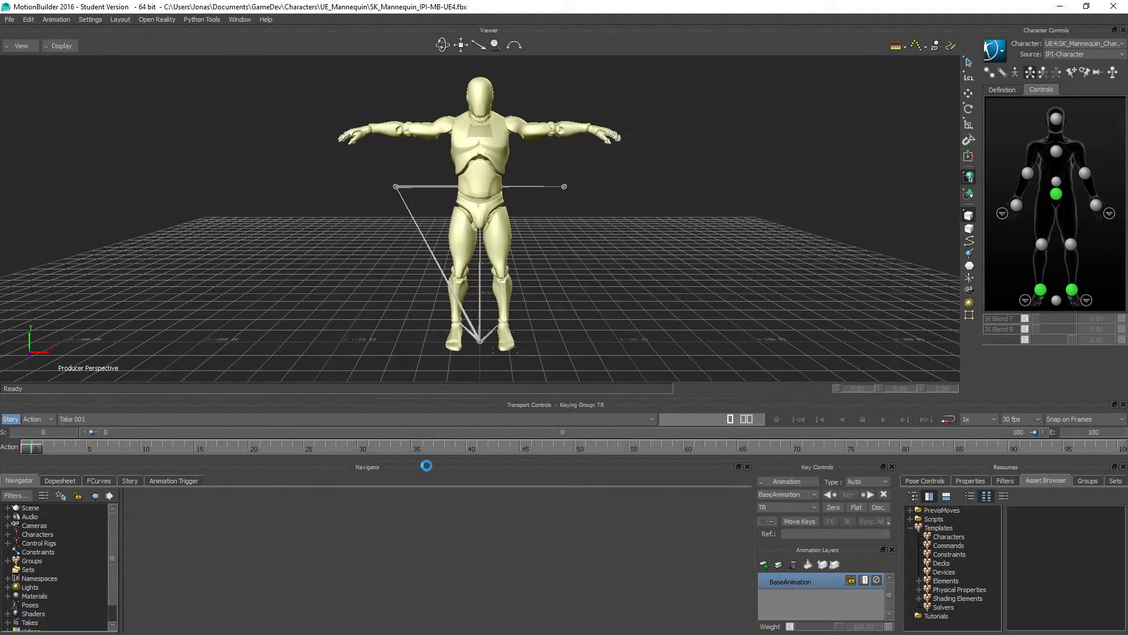
click(509, 374)
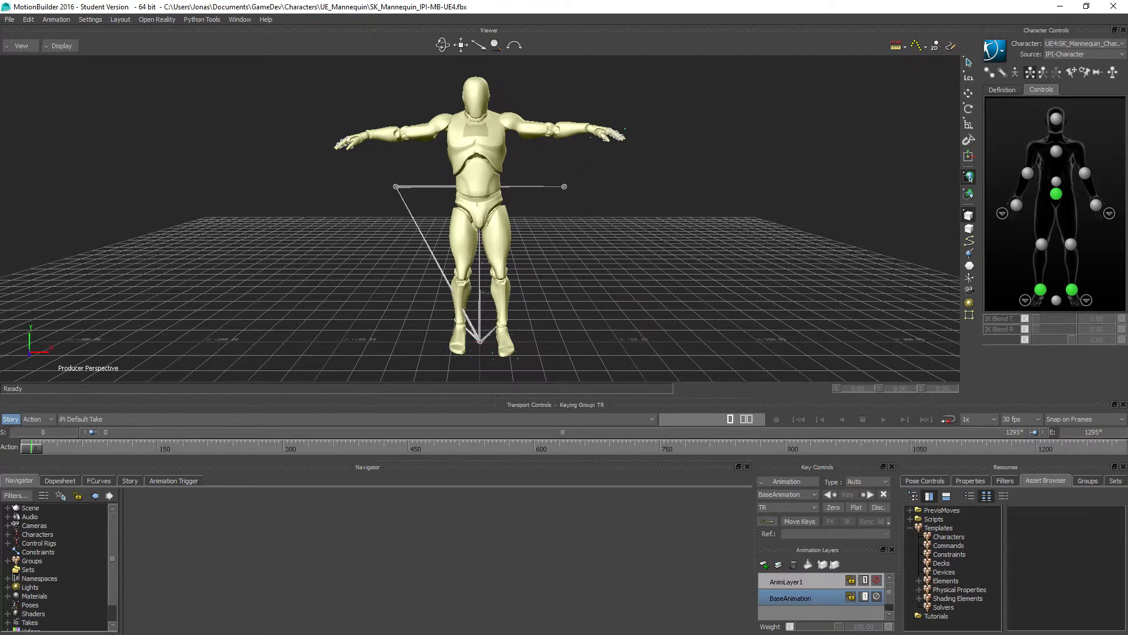
Play the imported take with looping toggled, stop it and scrub the timeline to examine the button-pushing motions
click(884, 418)
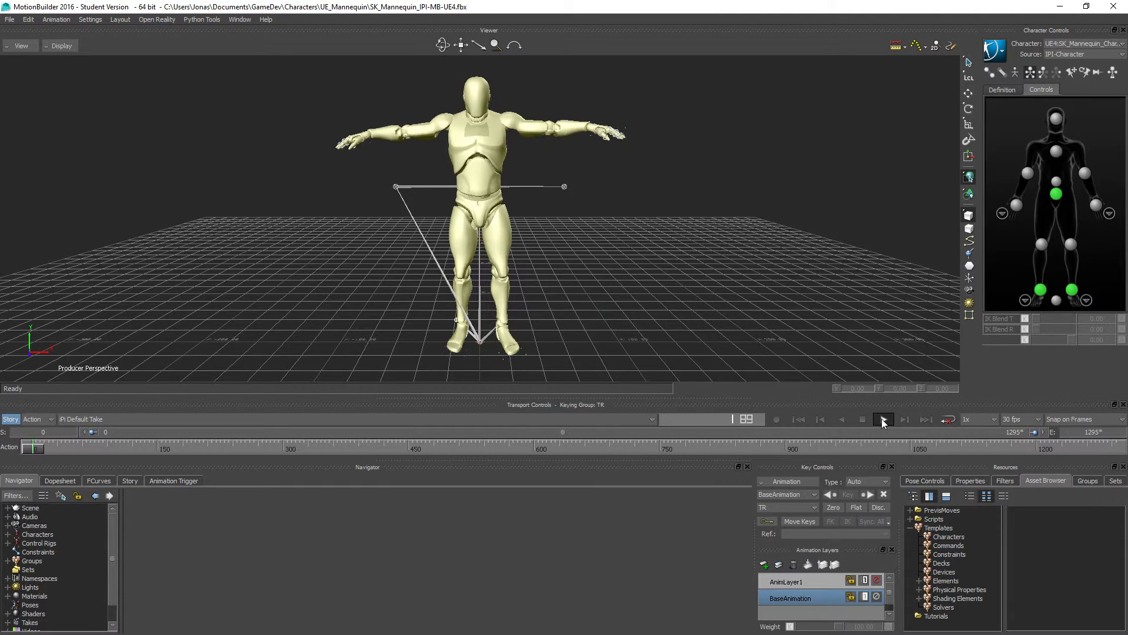
click(948, 419)
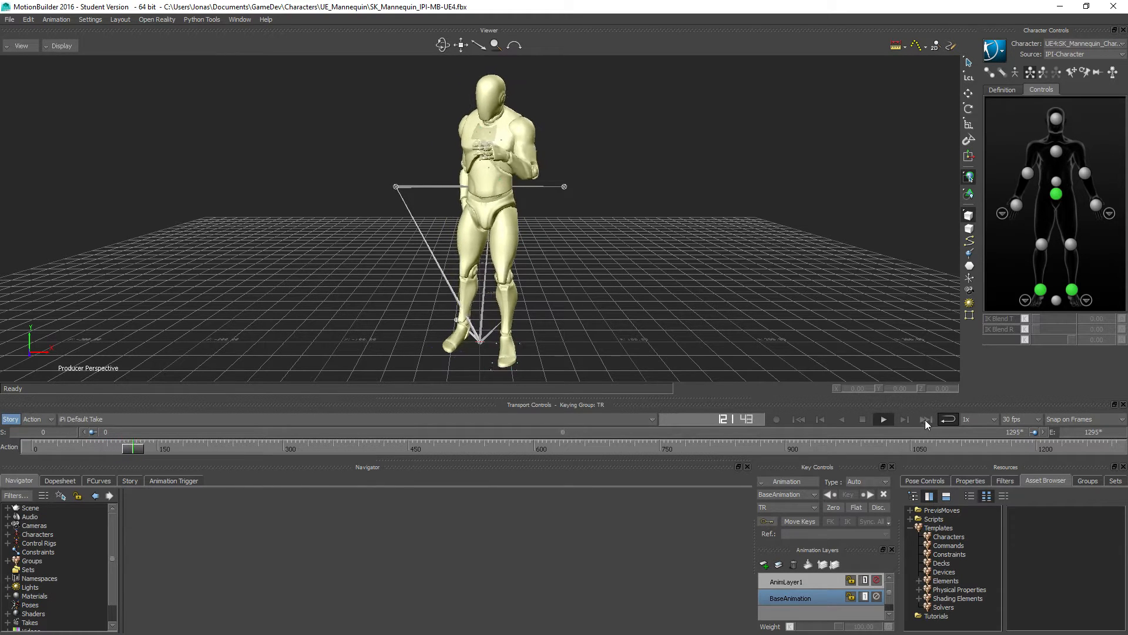
click(862, 420)
drag(248, 449, 235, 452)
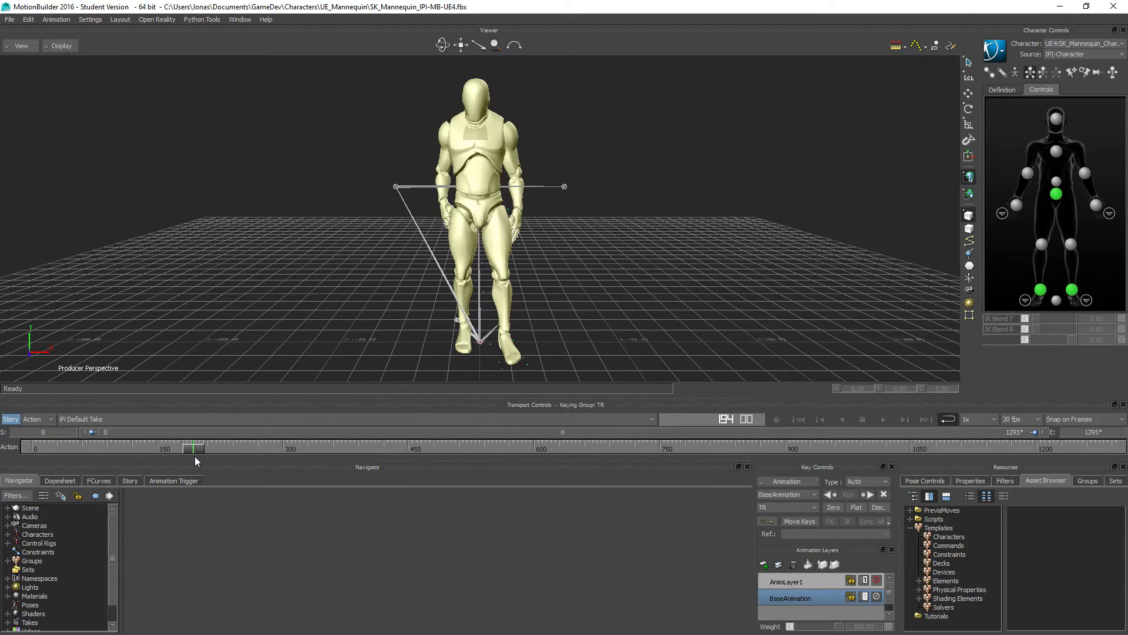
drag(195, 456, 297, 456)
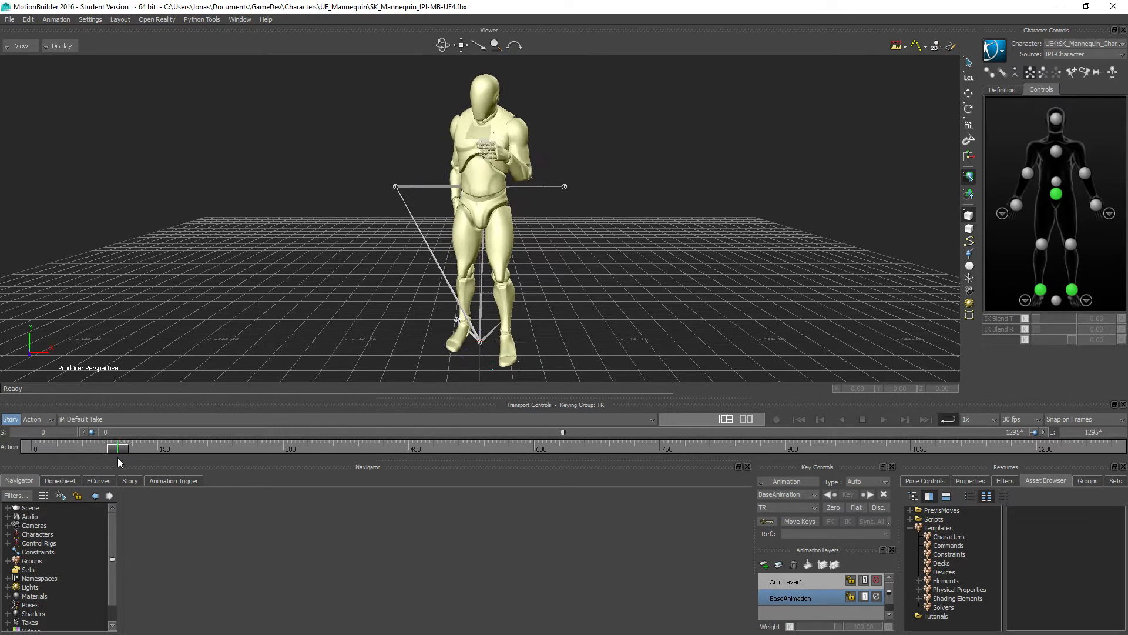
mouse_move(131, 462)
mouse_down()
mouse_move(199, 463)
mouse_move(168, 464)
mouse_up()
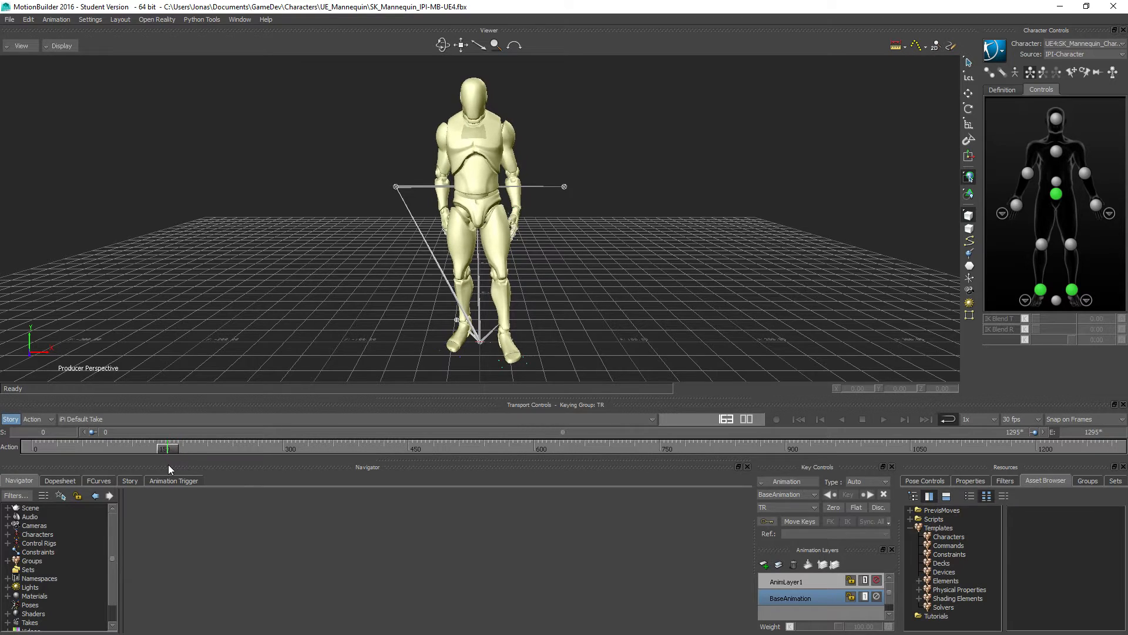
Examine the character settings of IPI-Character and UE4:SK_Mannequin_Character, including the mannequin's input source
click(38, 534)
double_click(38, 534)
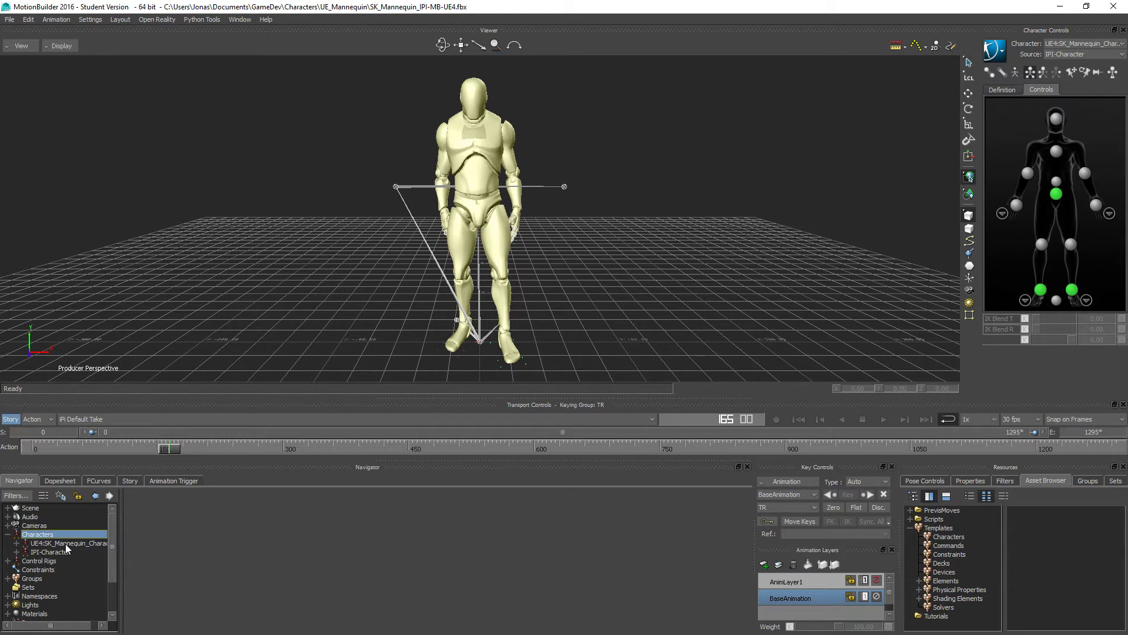
double_click(56, 552)
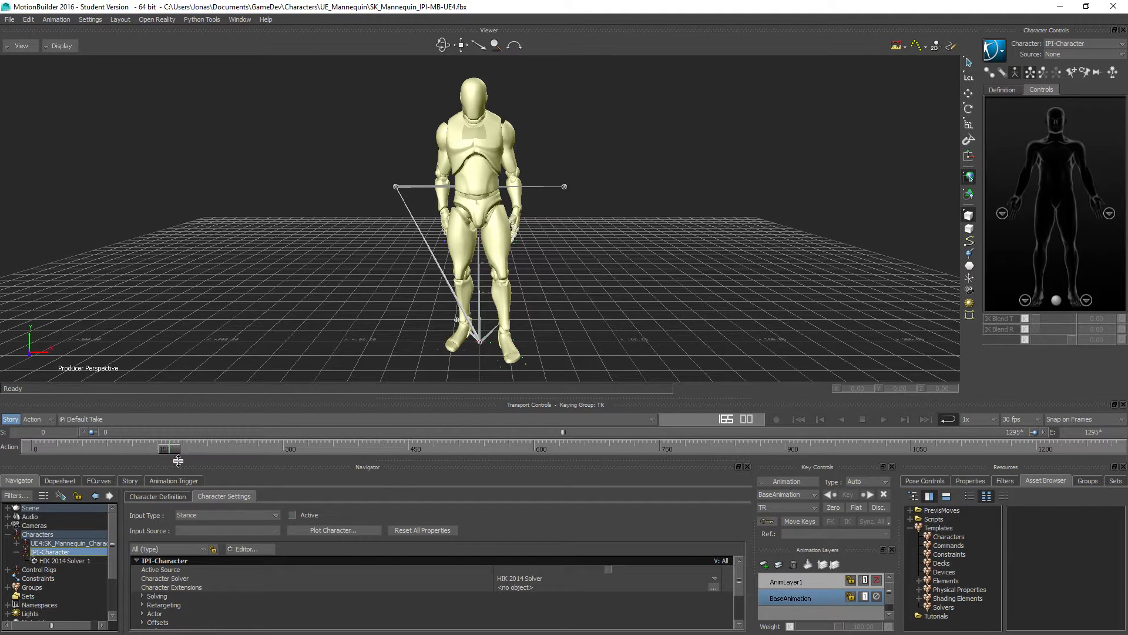
double_click(51, 544)
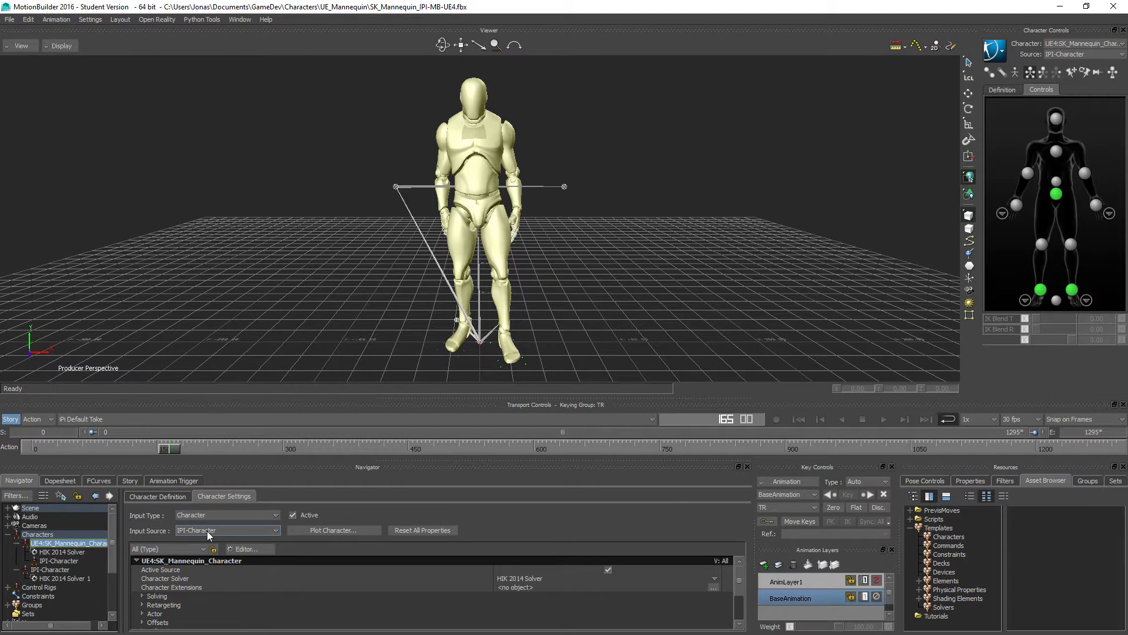
Plot the mannequin character's animation onto its control rig at 30 FPS with the default options, and briefly play the result
click(333, 531)
click(567, 358)
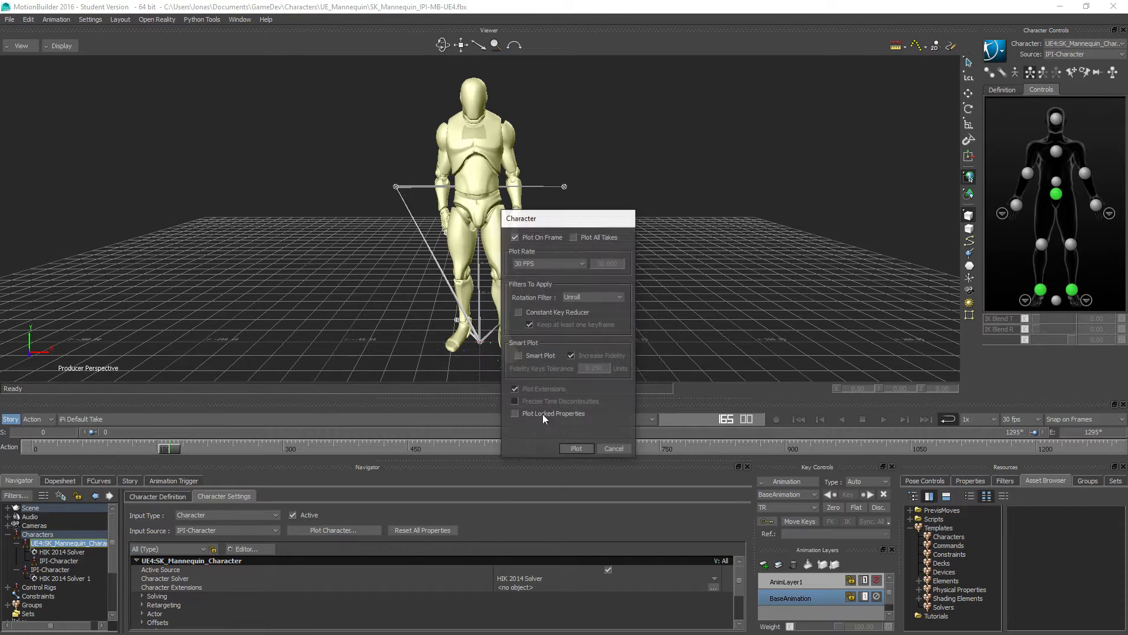
click(578, 445)
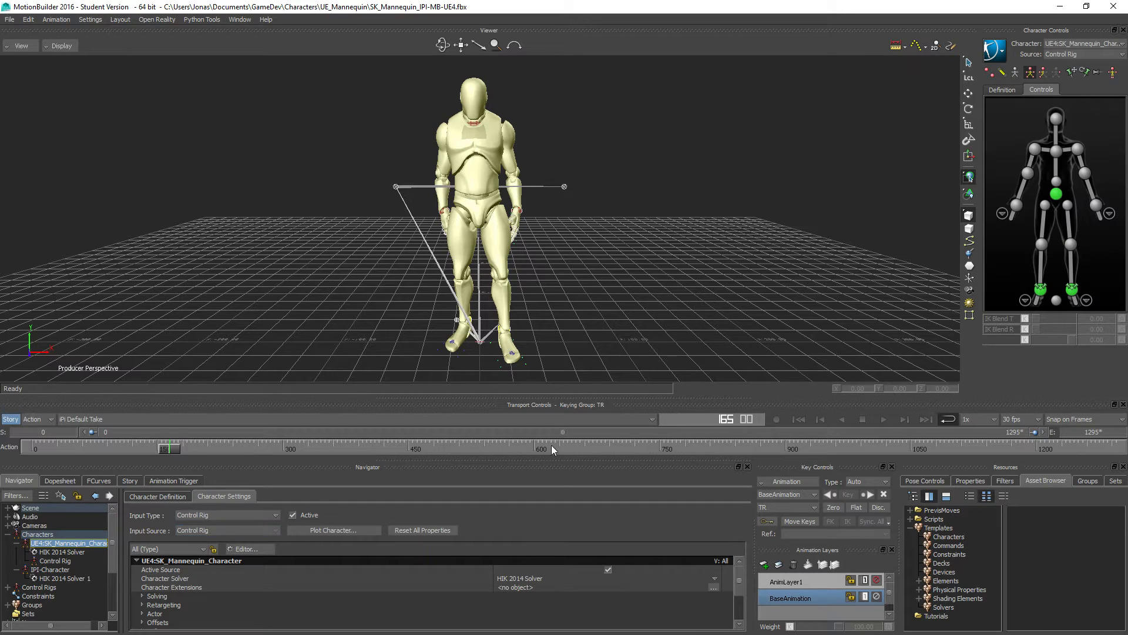
click(884, 419)
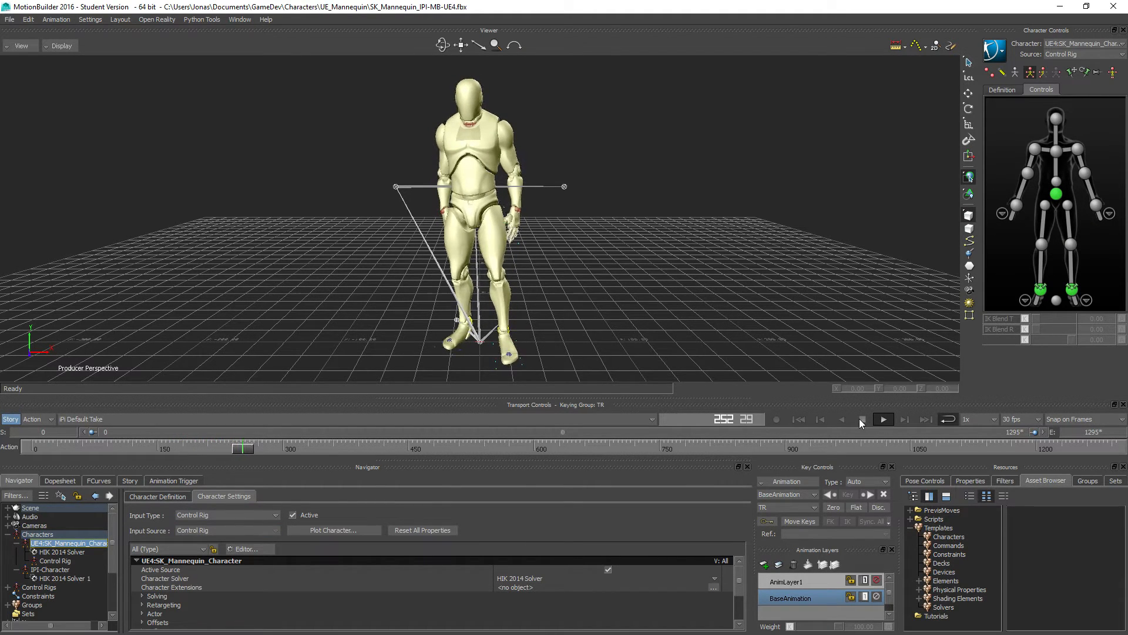
click(860, 418)
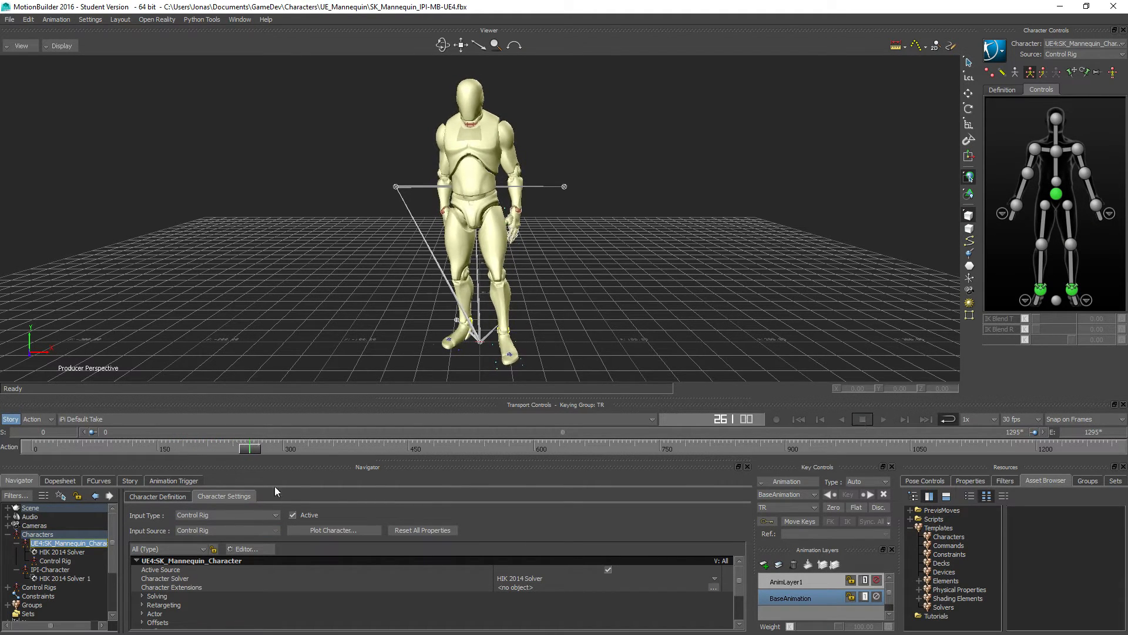
Add a character animation track in Story, assign UE4:SK_Mannequin_Character to it, and insert the current take as a clip
click(129, 480)
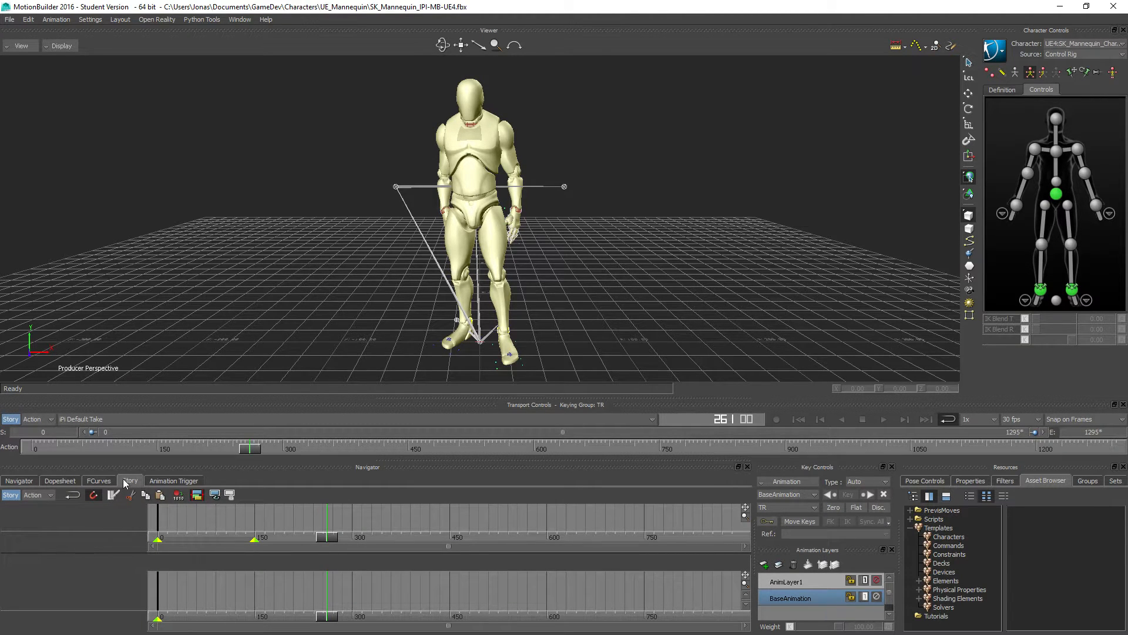
double_click(108, 551)
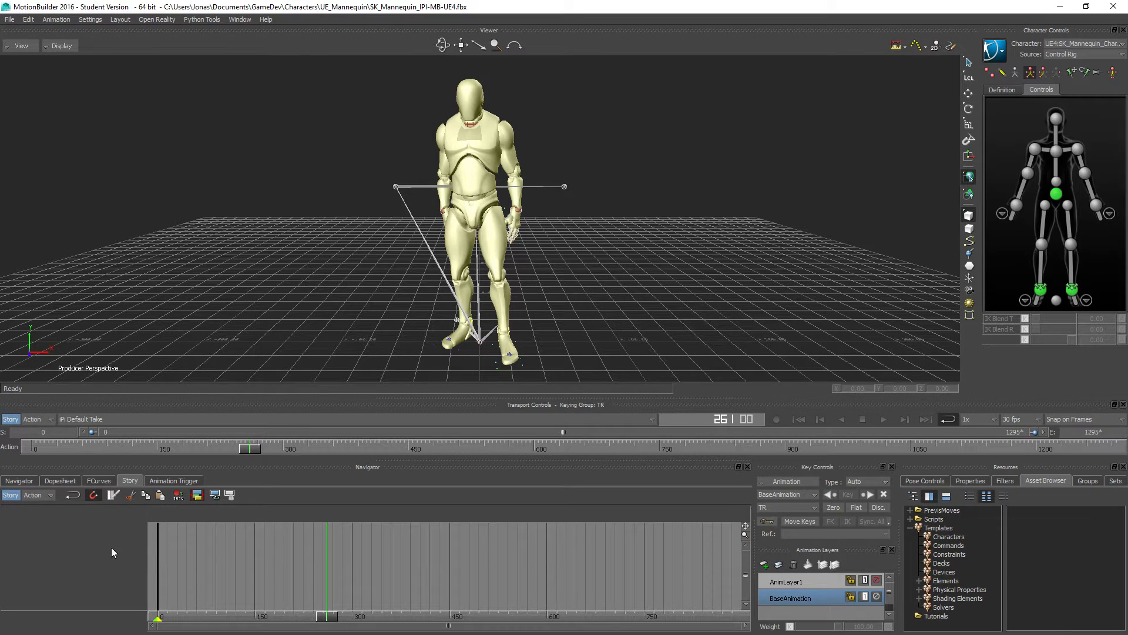
right_click(89, 535)
mouse_move(160, 330)
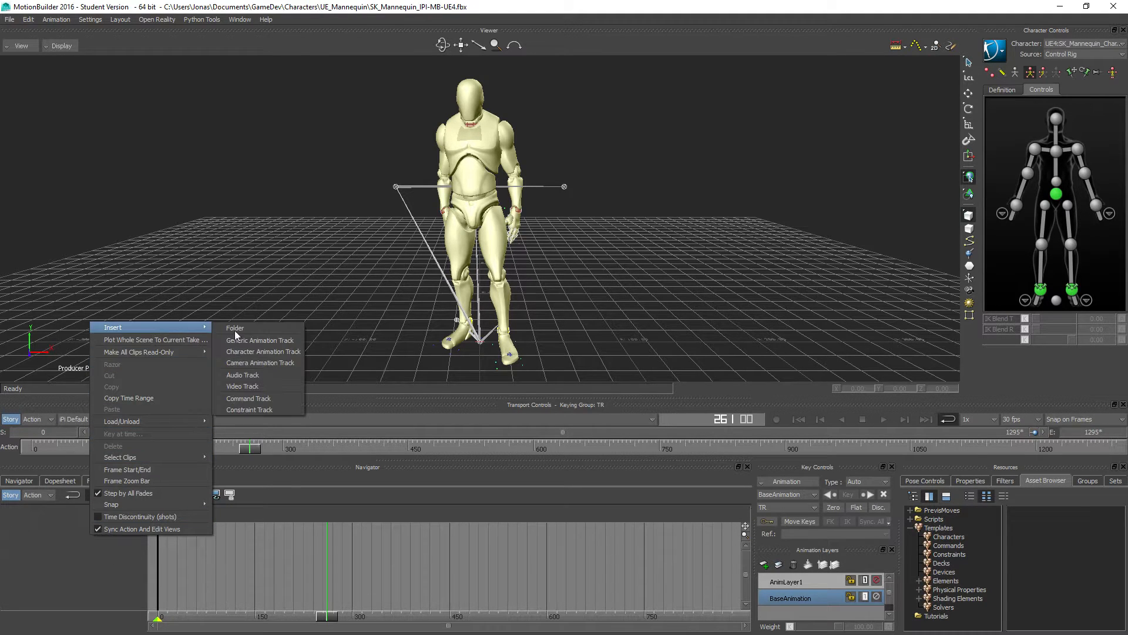
click(280, 351)
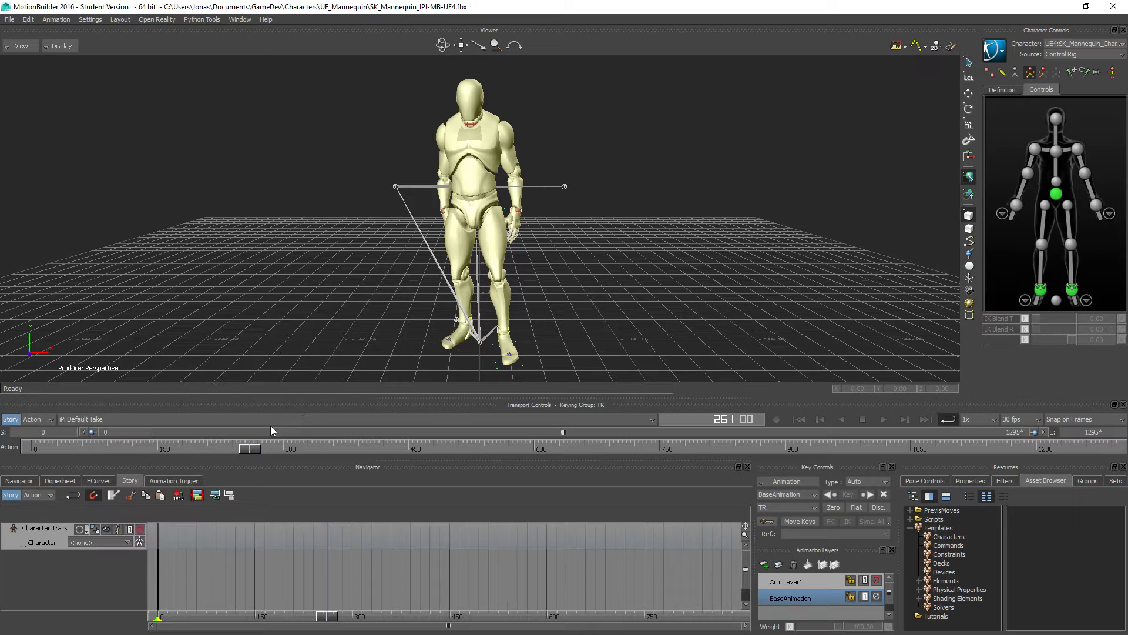
click(87, 541)
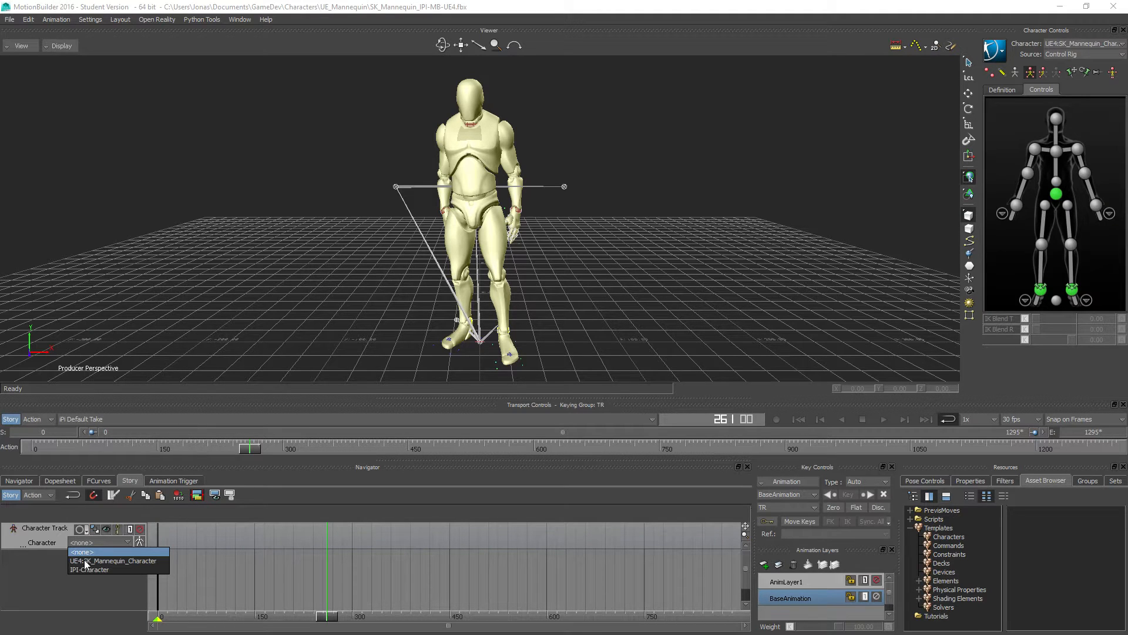
click(83, 559)
right_click(239, 534)
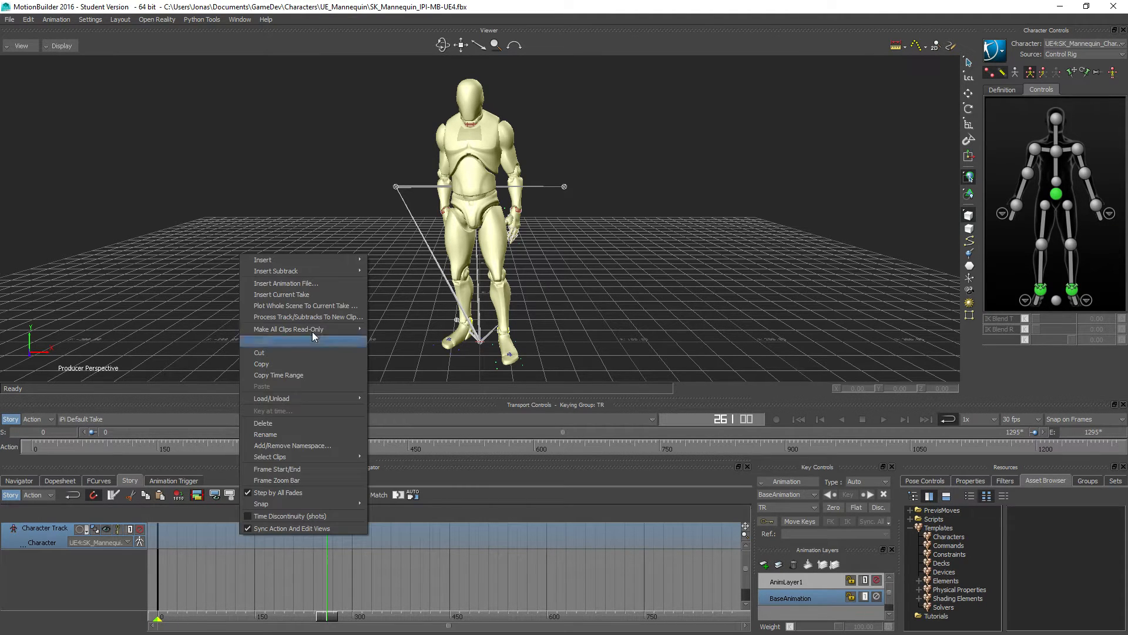
click(290, 297)
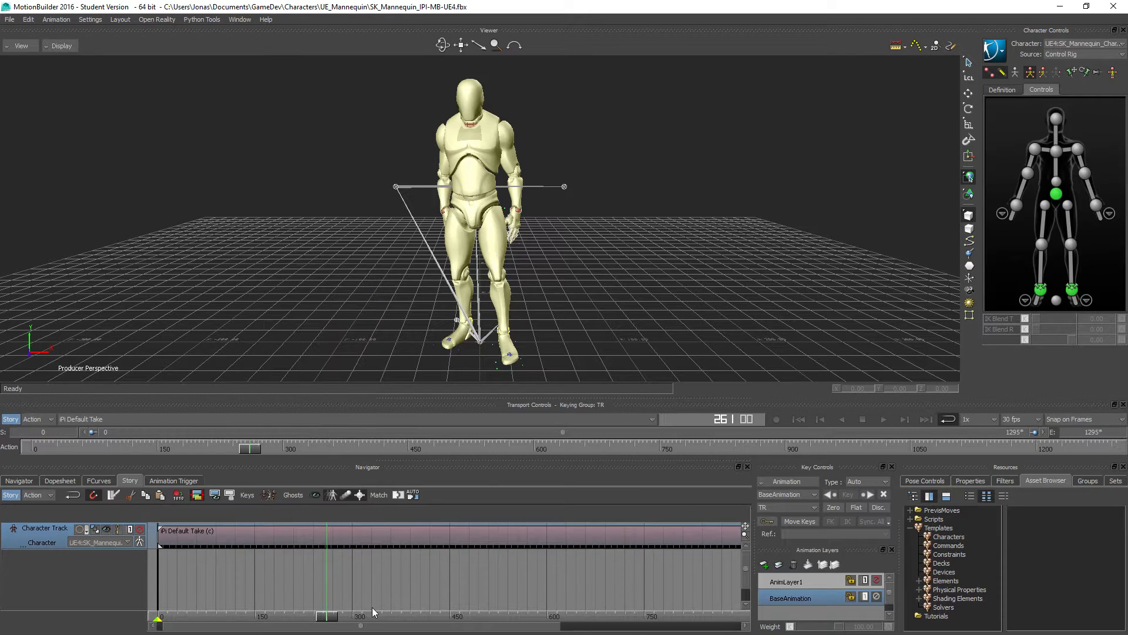
Step through the animation frame by frame to find the start of the button-push motion, and leave the time at frame 286
drag(328, 616, 325, 616)
key(Left)
key(Left)
key(Left)
key(Left)
key(Left)
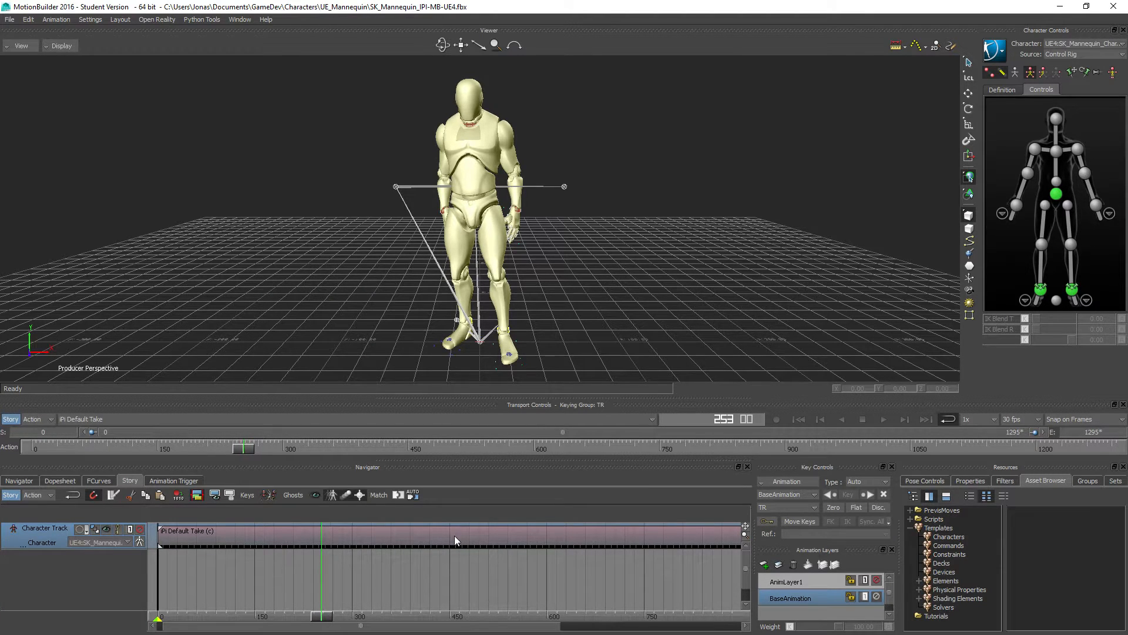
key(Left)
key(Left)
key(Left)
key(Left)
key(Left)
key(Left)
key(Left)
key(Left)
key(Left)
key(Left)
key(Left)
key(Left)
key(Left)
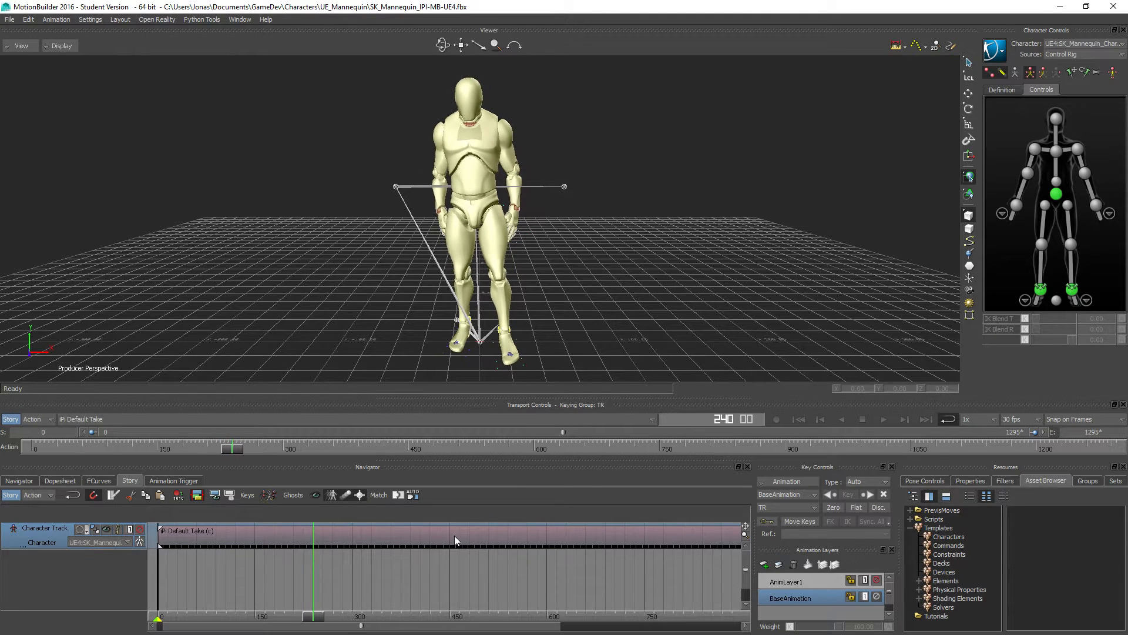
key(Right)
key(Right)
key(Right)
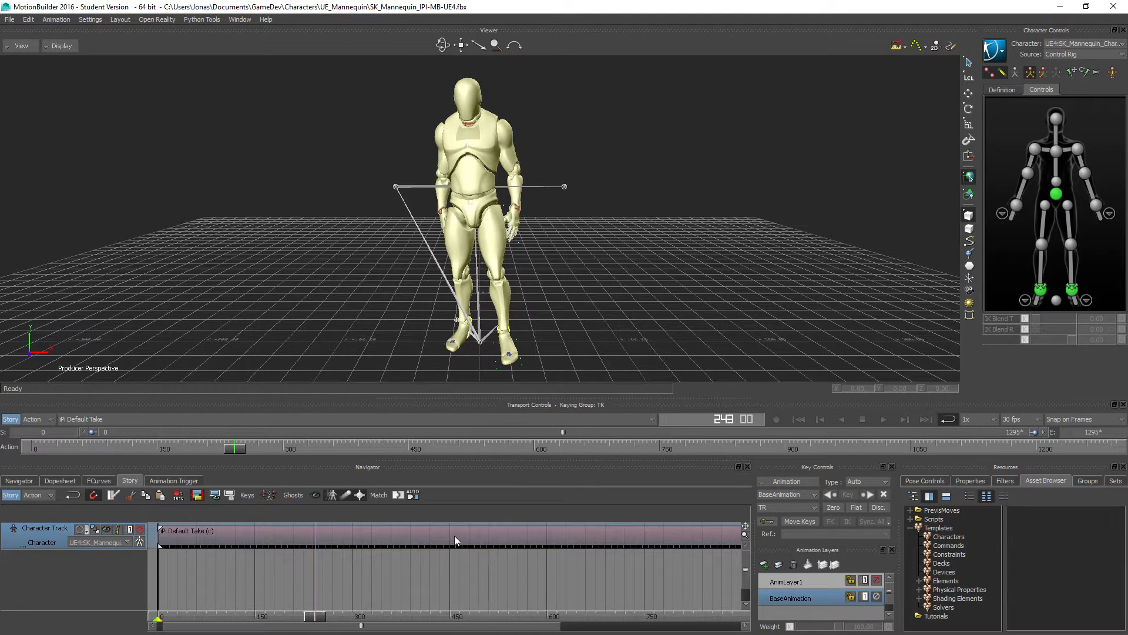
key(Right)
key(Right)
key(Right)
key(Right)
key(Right)
key(Right)
key(Right)
key(Right)
key(Right)
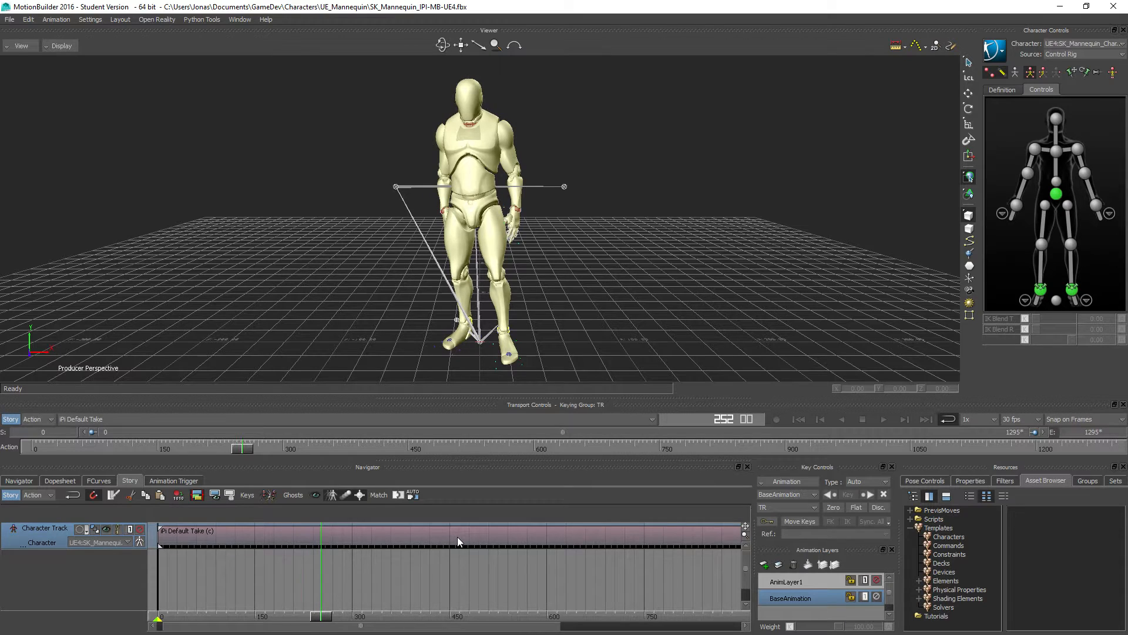
key(Right)
key(Right)
key(Right)
key(Right)
key(Right)
key(Right)
key(Right)
key(Right)
key(Right)
key(Right)
key(Right)
key(Right)
key(Right)
key(Right)
key(Right)
key(Right)
key(Right)
key(Right)
key(Right)
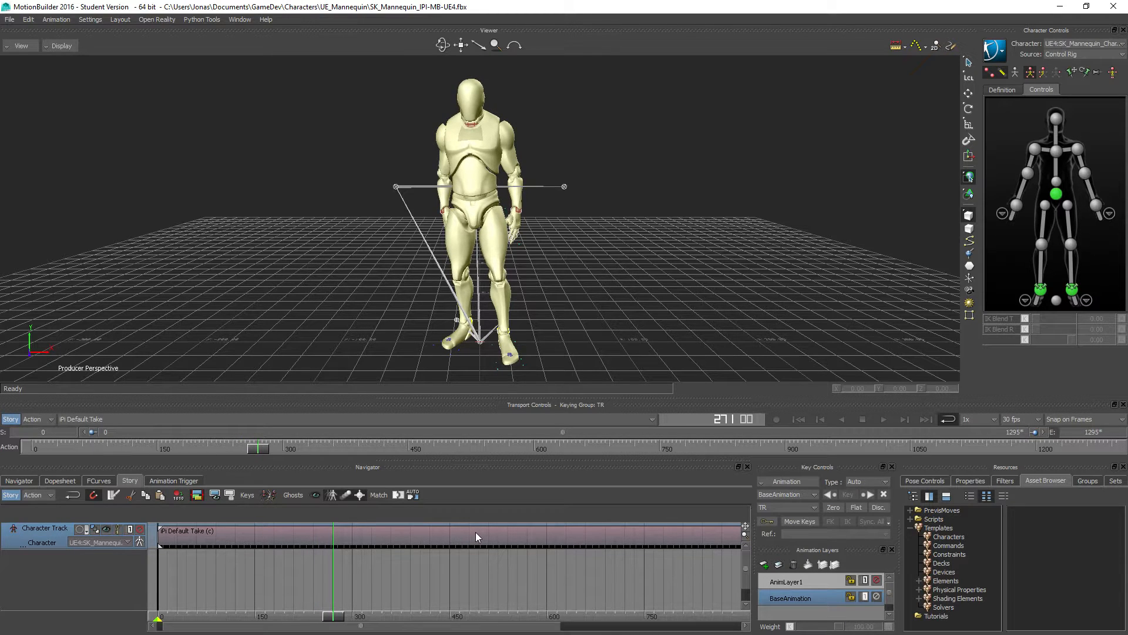
key(Right)
key(Right)
key(Right)
key(Right)
key(Right)
key(Right)
key(Right)
key(Right)
key(Right)
key(Right)
key(Right)
key(Right)
key(Right)
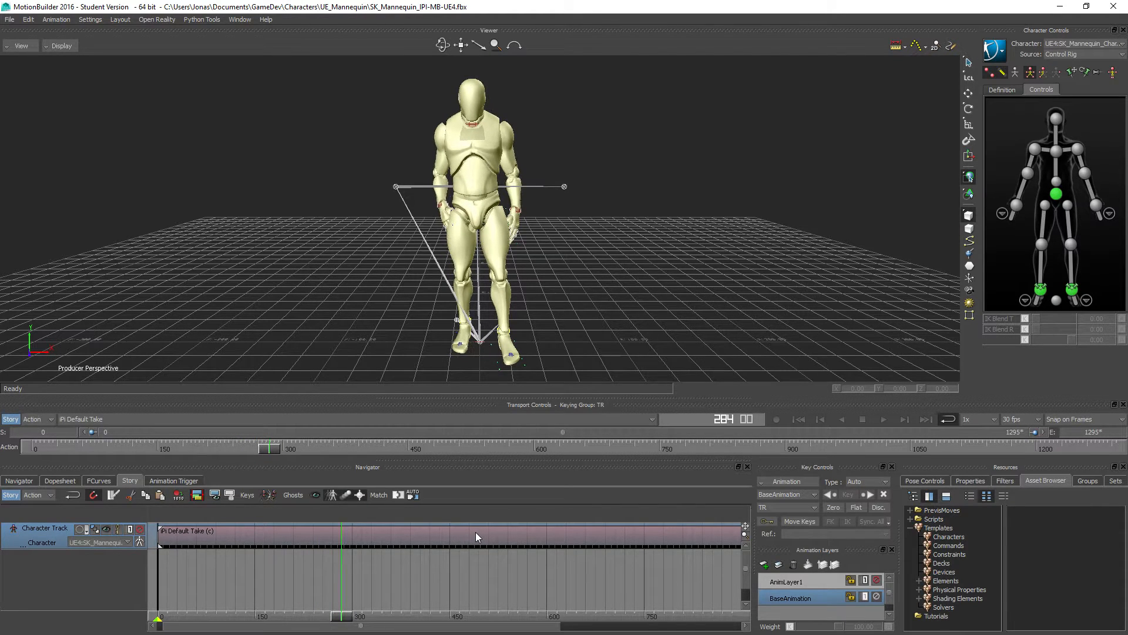
key(Right)
key(Right)
key(Right)
key(Right)
key(Right)
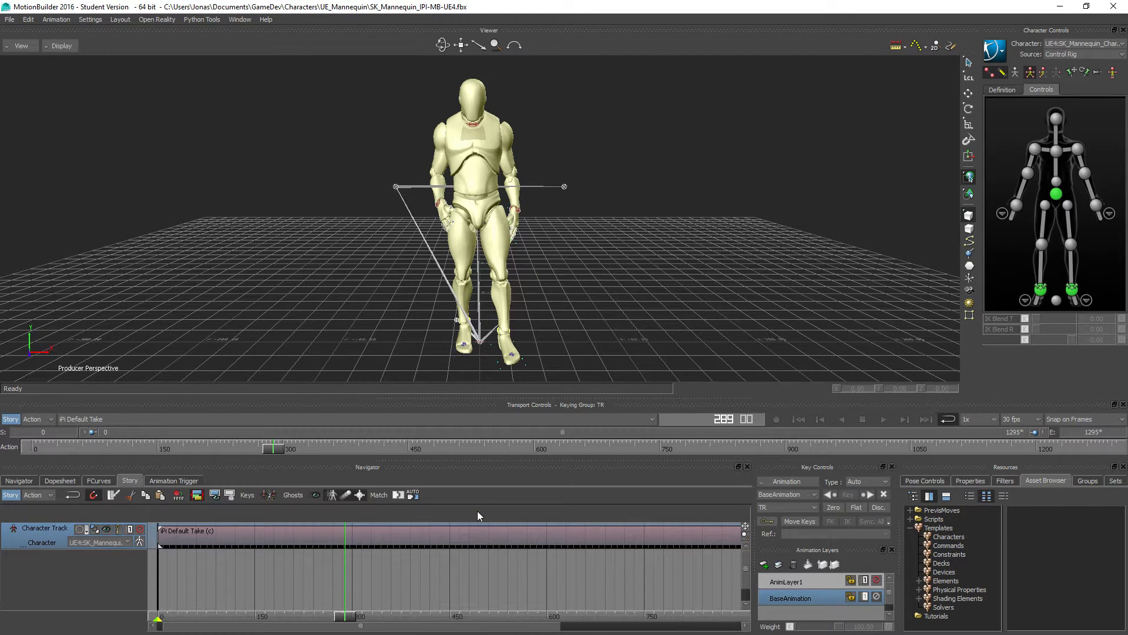
key(Left)
key(Left)
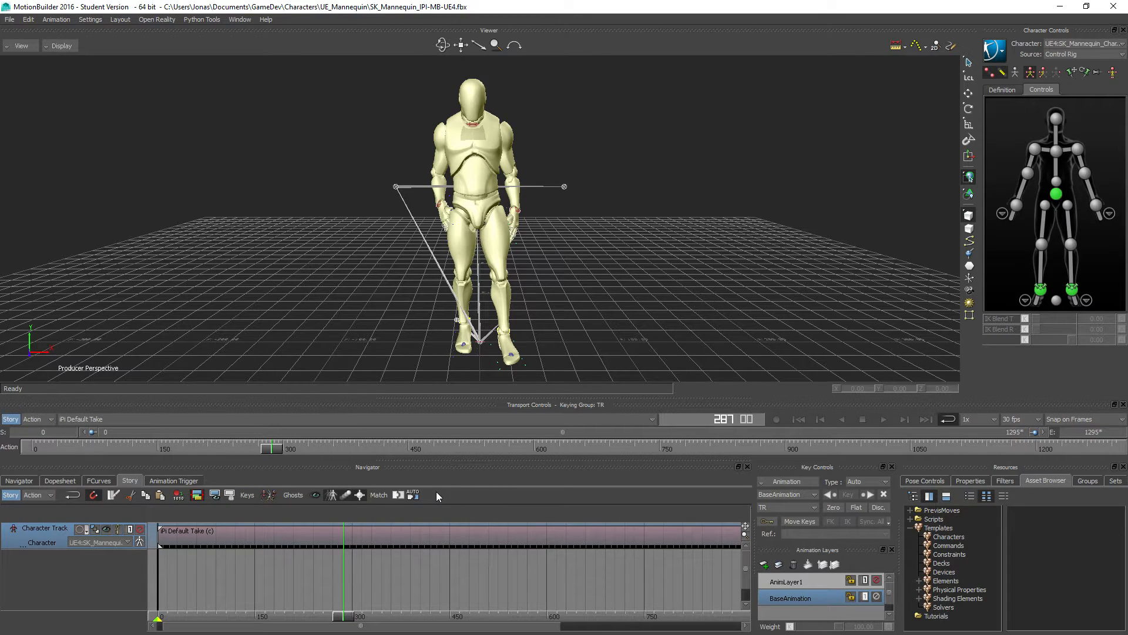
key(Left)
key(Right)
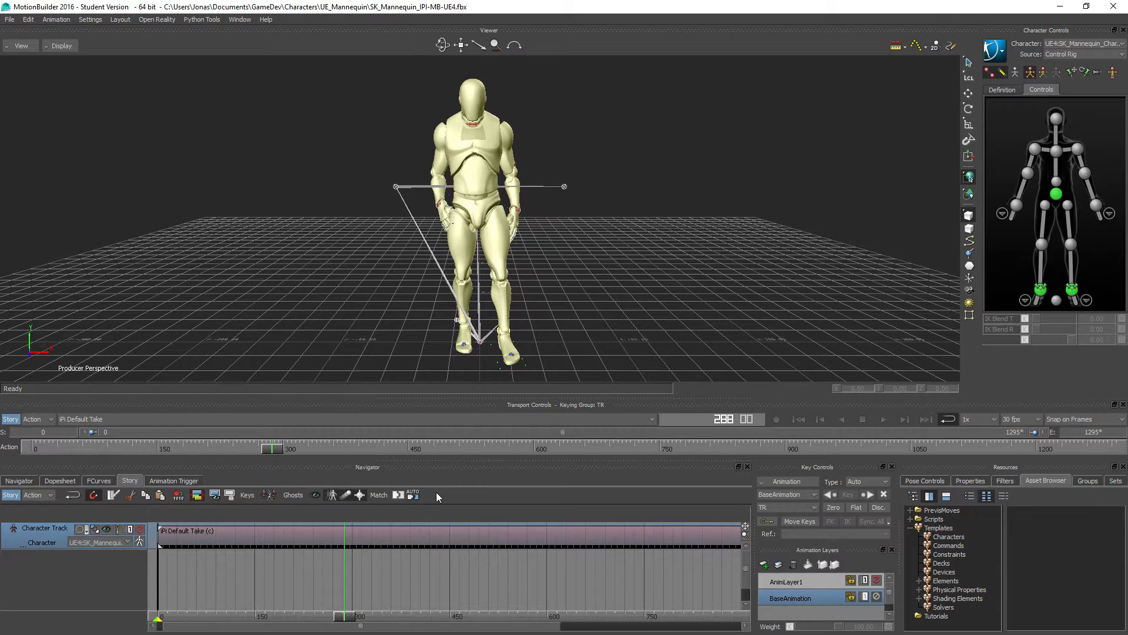
key(Left)
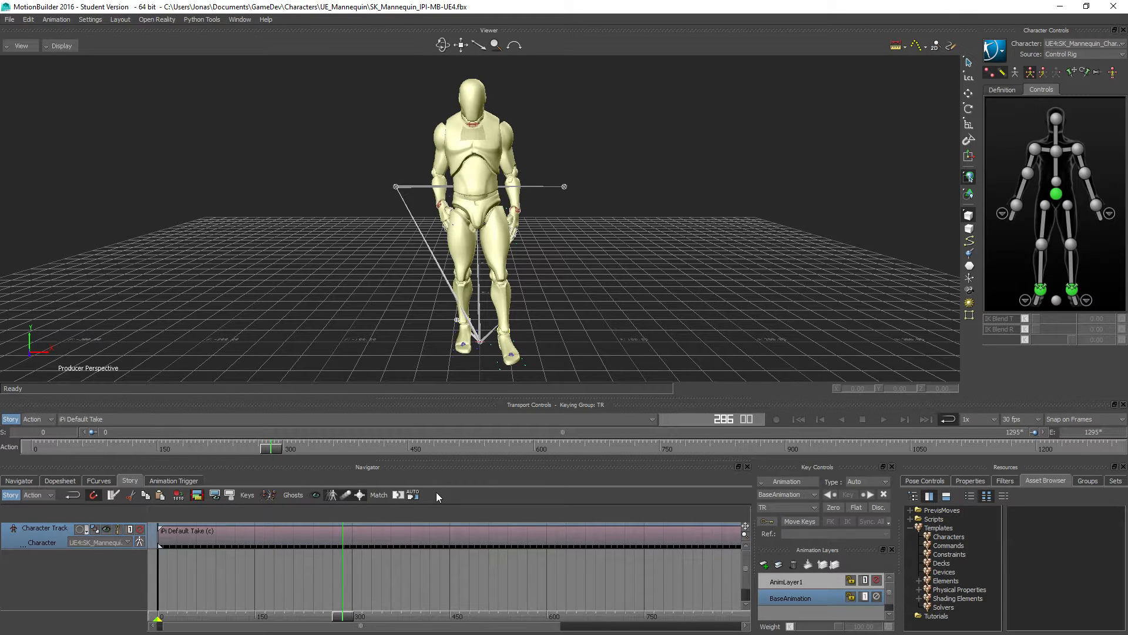
Split the clip at frame 286 with the Razor and delete the portion before it
click(373, 537)
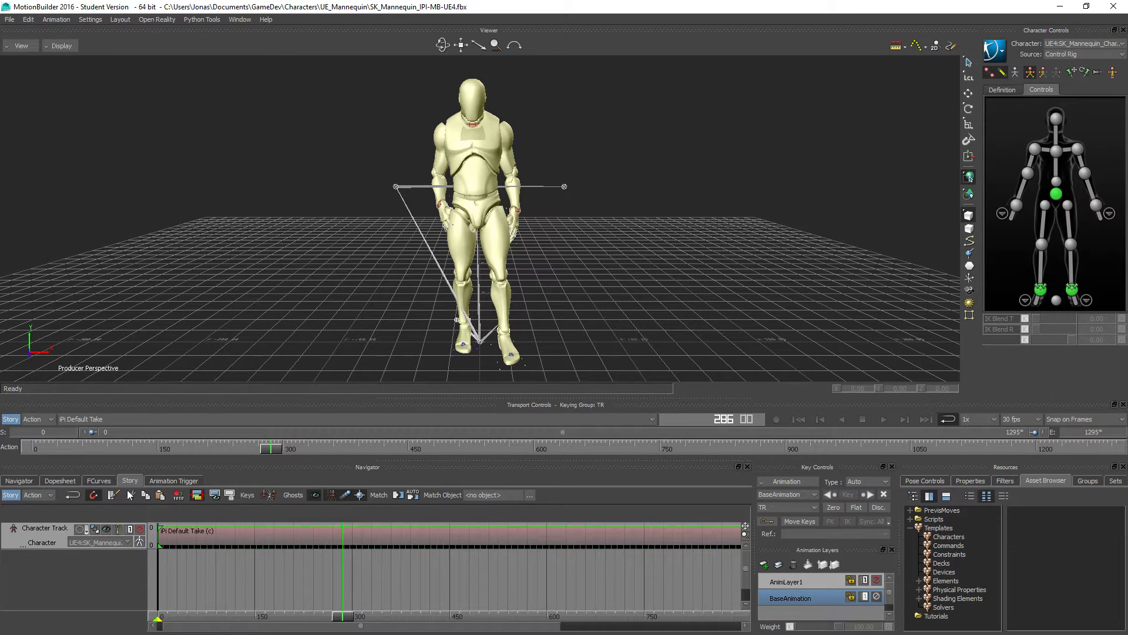
click(112, 494)
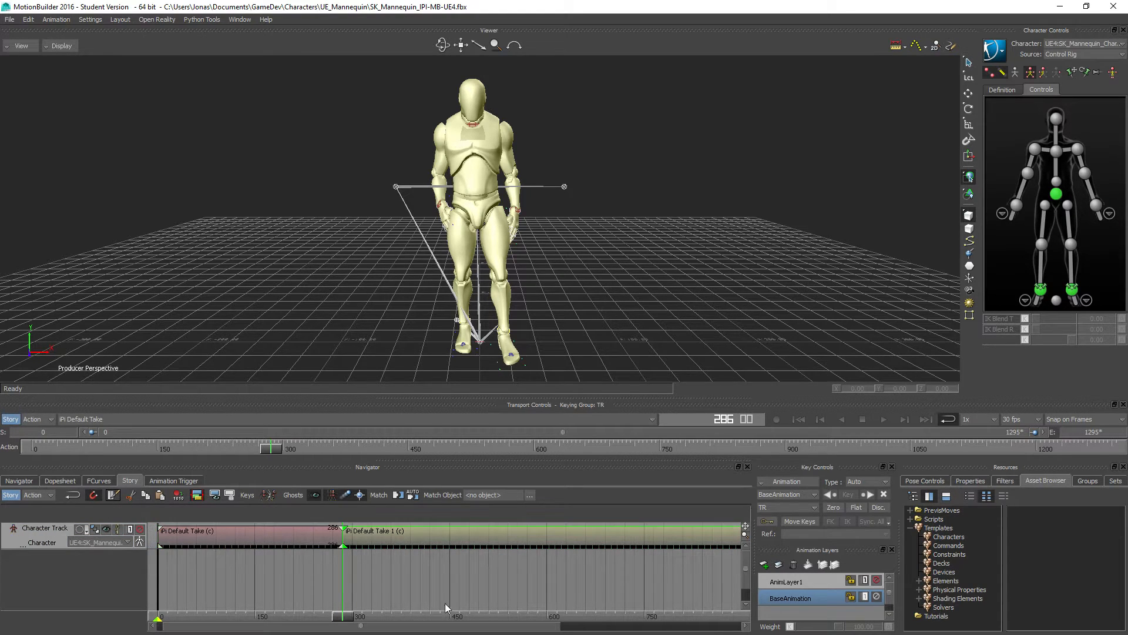
click(242, 536)
key(Delete)
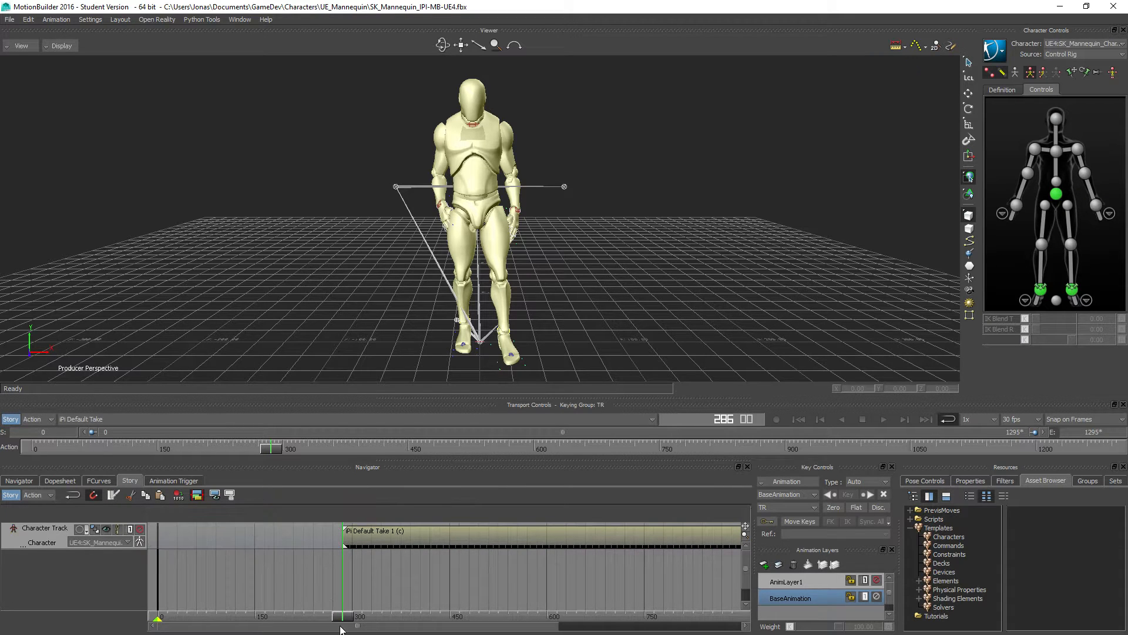
Split the remaining clip at frame 338 with the Razor and delete the portion after it
drag(345, 617, 382, 625)
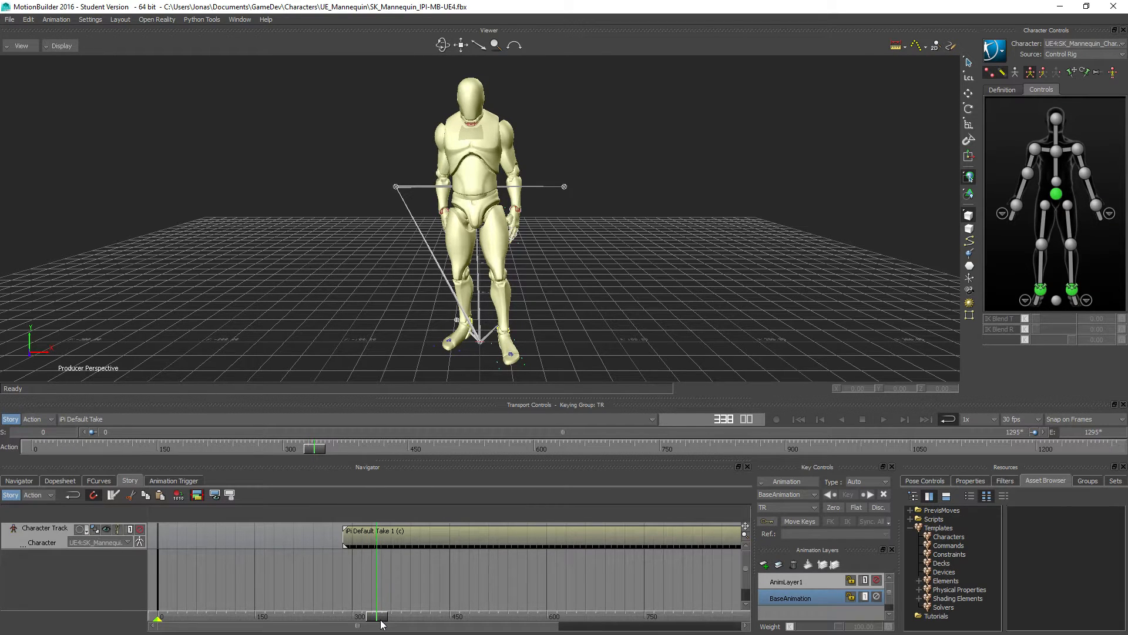
click(409, 541)
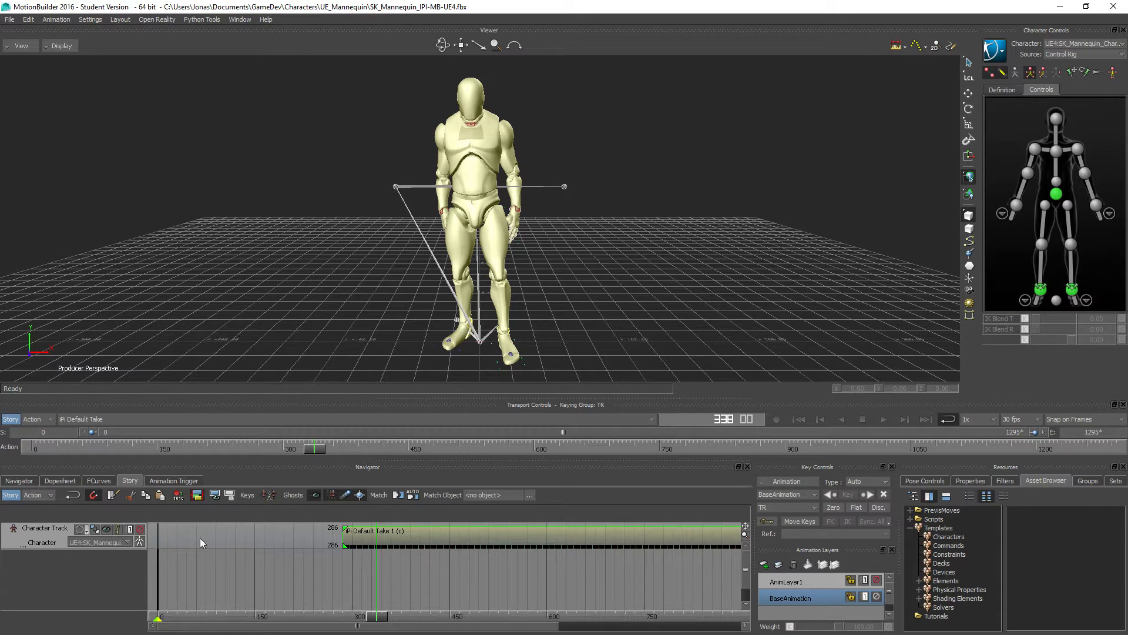
click(112, 495)
key(Delete)
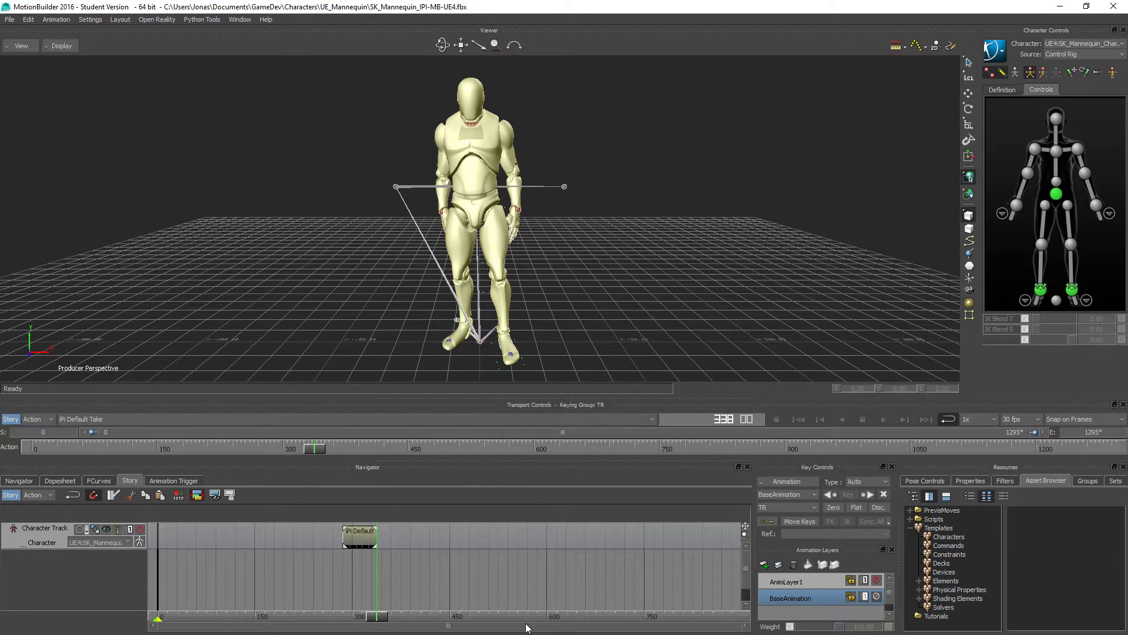
Move the trimmed clip so that it starts at frame 0 of the character track
click(353, 547)
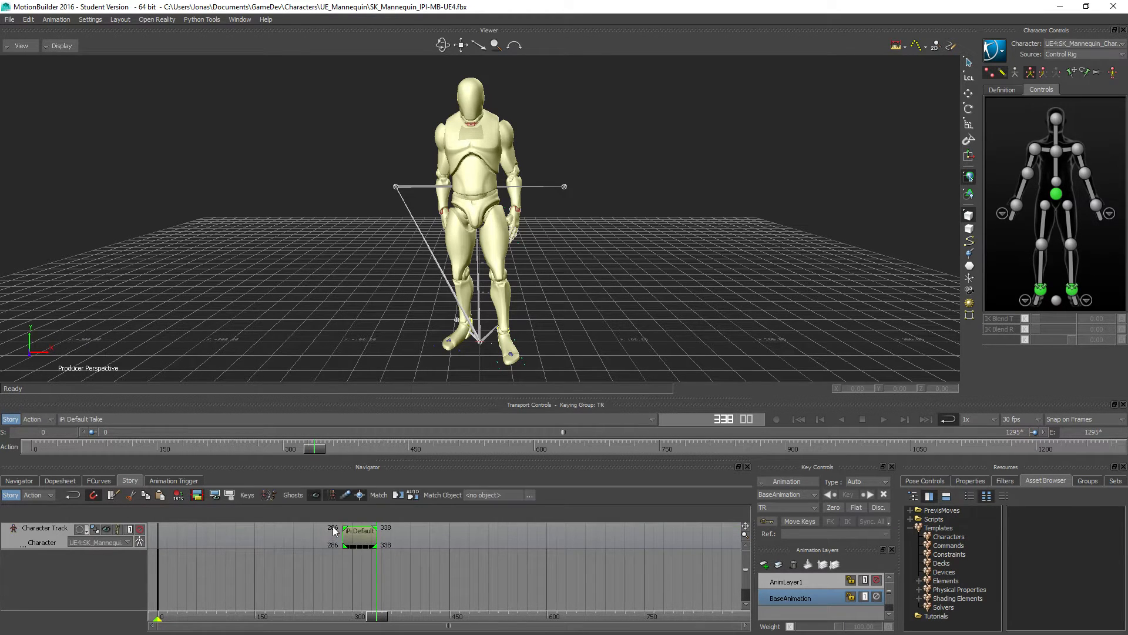
key(Return)
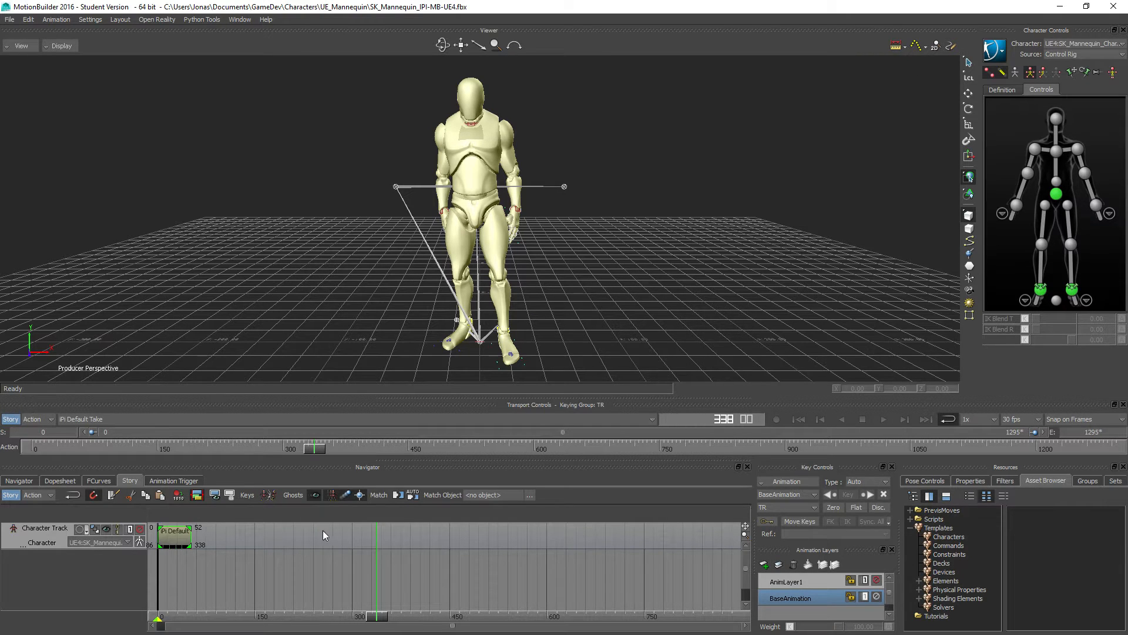
right_click(173, 539)
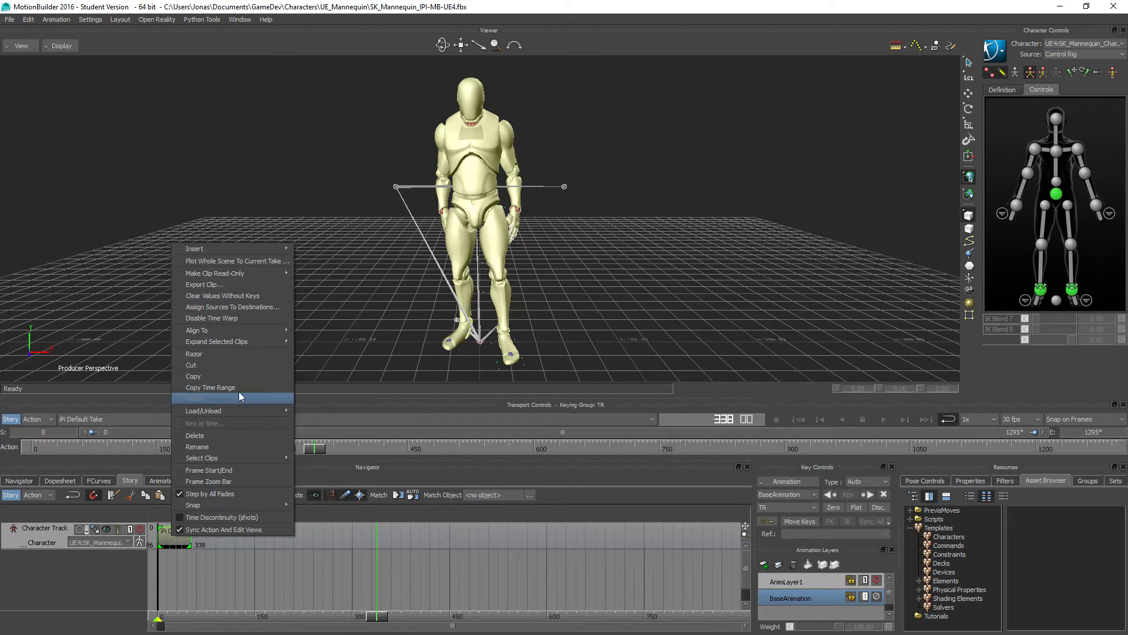
click(654, 418)
Create the new take Take 002 without copying the current take's data, and frame the time range to the clip's start and end
click(653, 419)
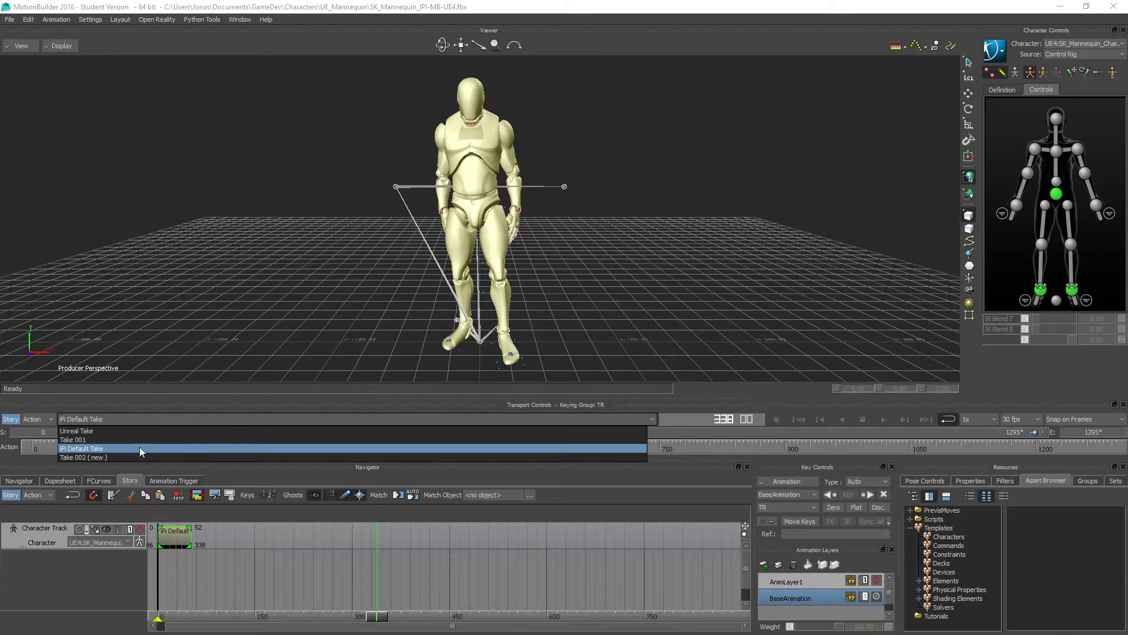
click(83, 456)
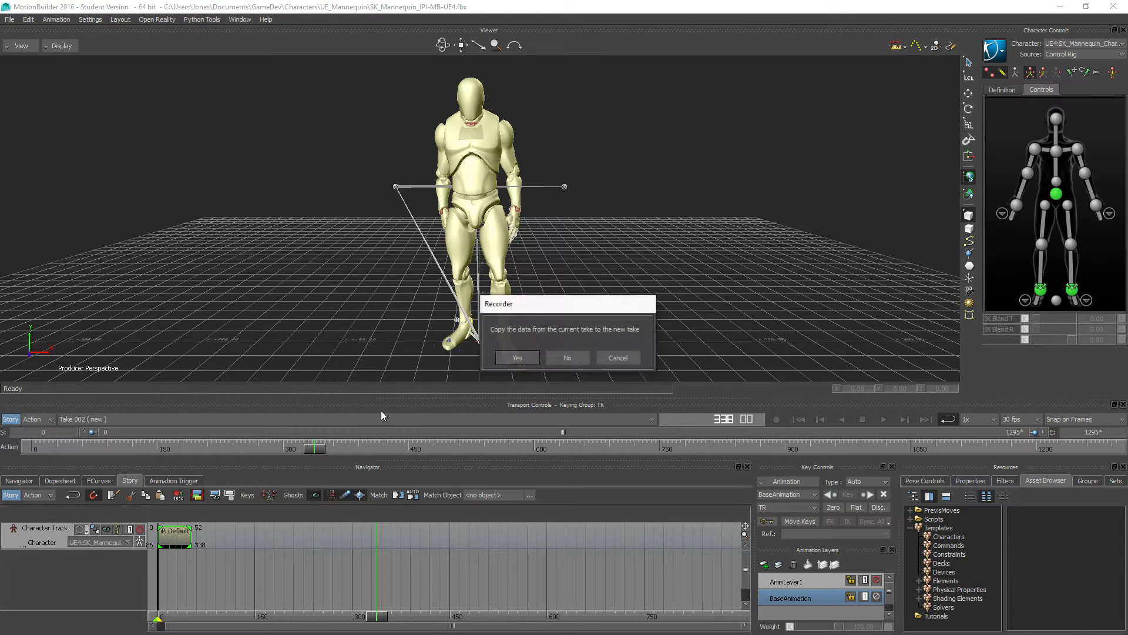
click(577, 357)
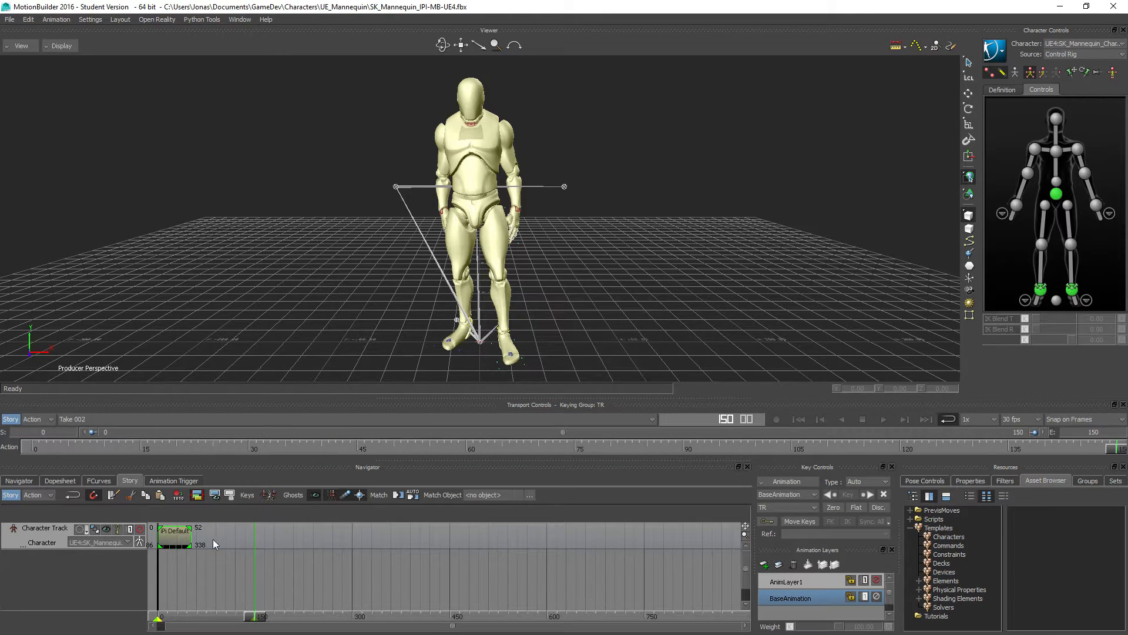
right_click(170, 536)
click(207, 467)
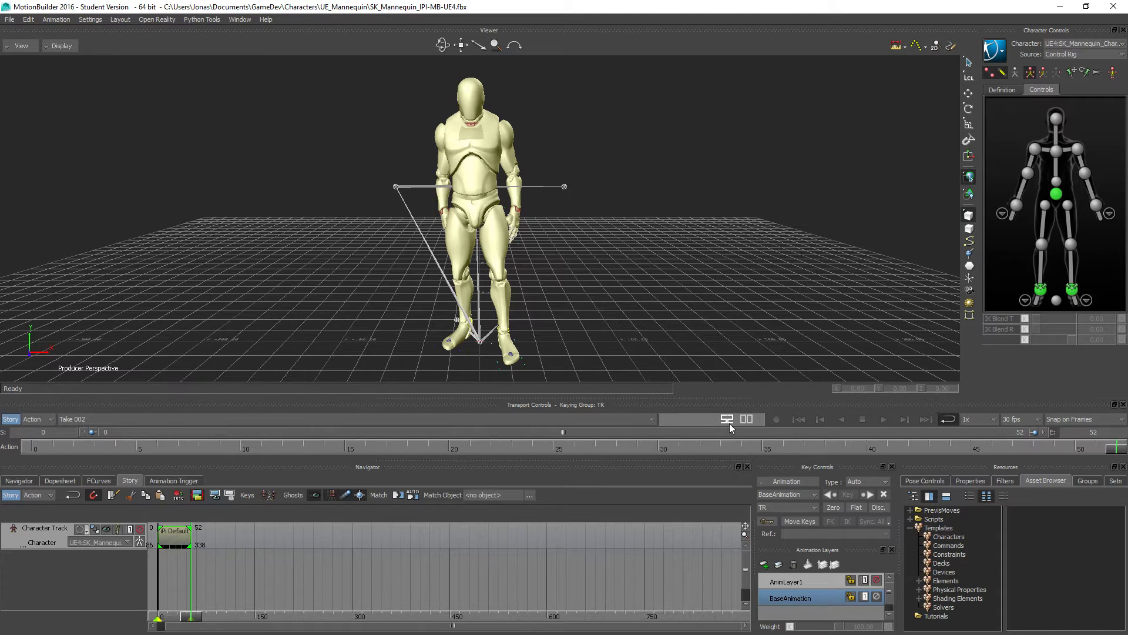
Plot the trimmed clip's animation to Take 002 on every frame at 30 FPS, and switch off Story mode
right_click(175, 536)
click(210, 260)
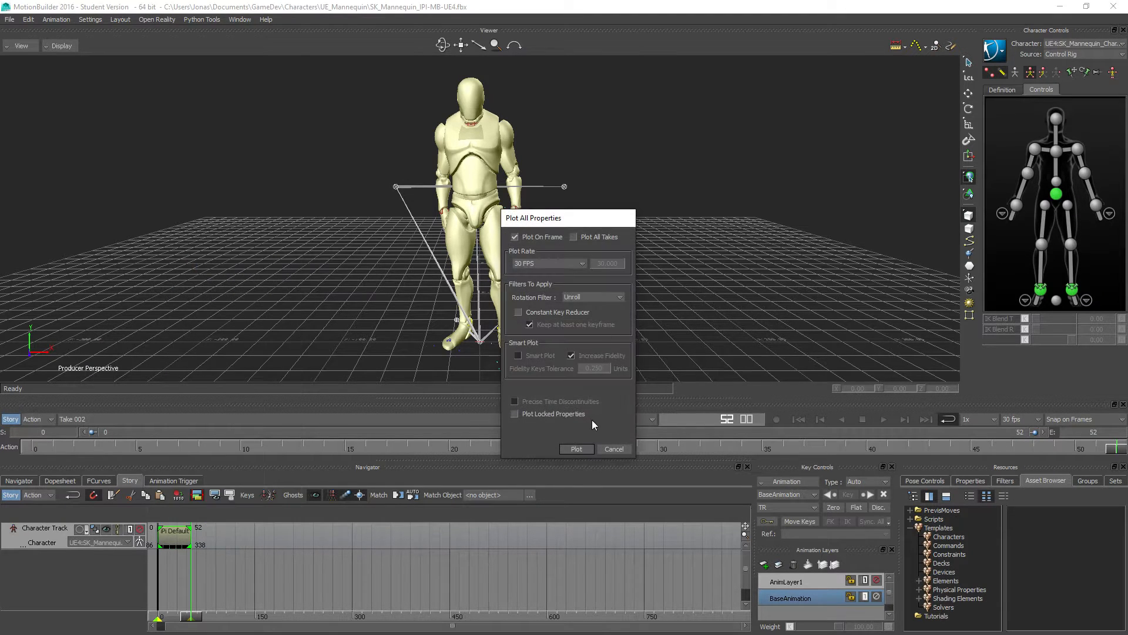
click(578, 448)
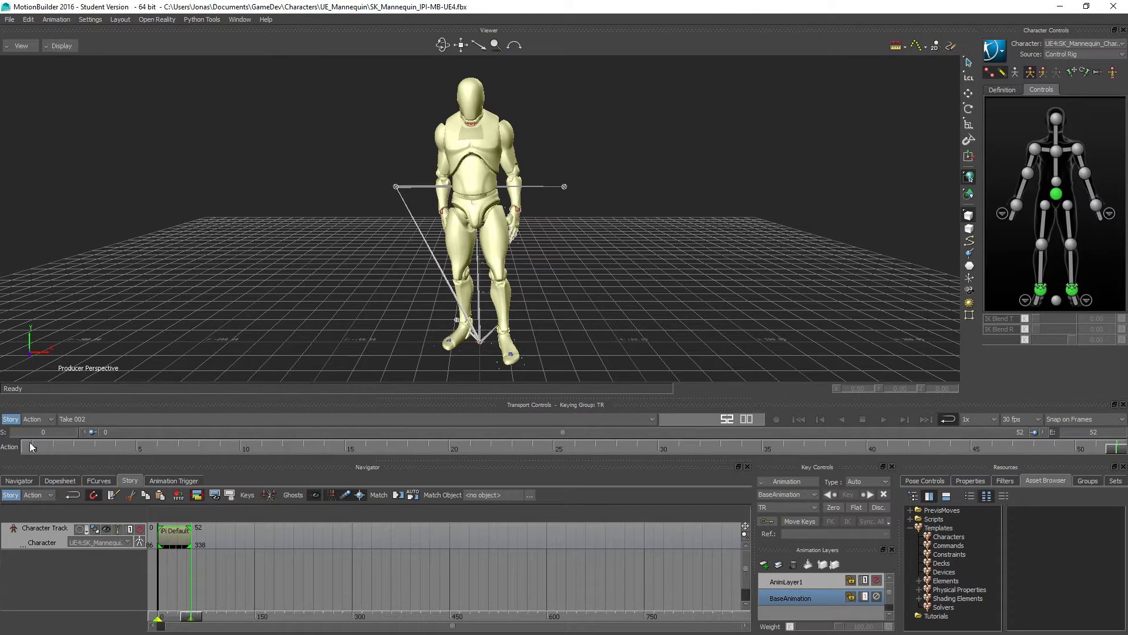
click(10, 419)
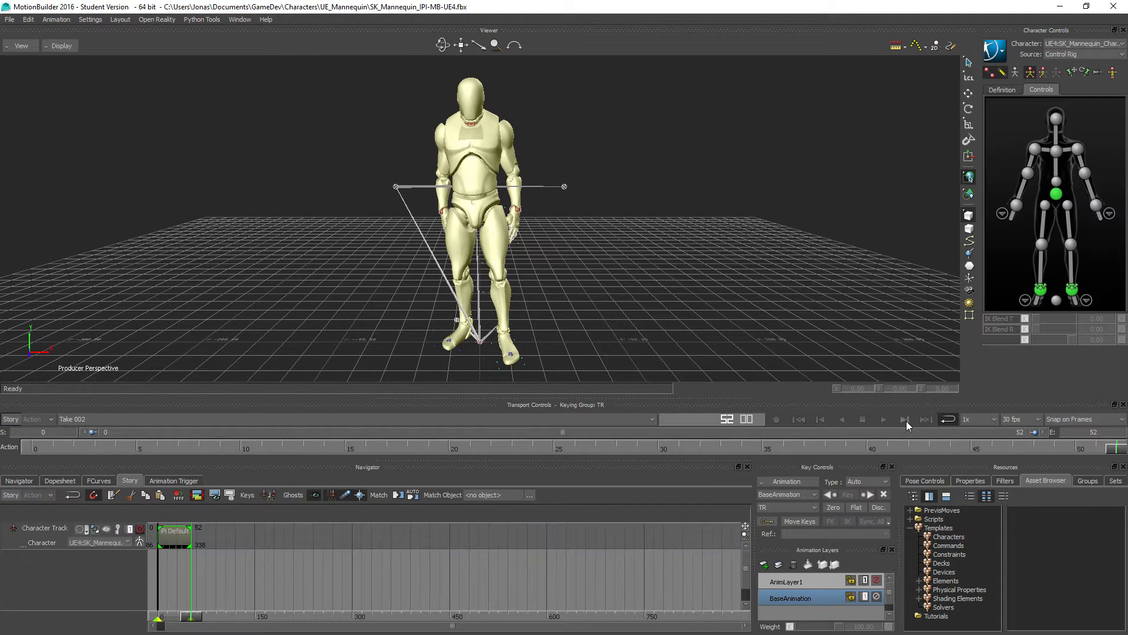
Play back the plotted take, stop it, and scrub to frame 17 to inspect the button-push pose
click(883, 418)
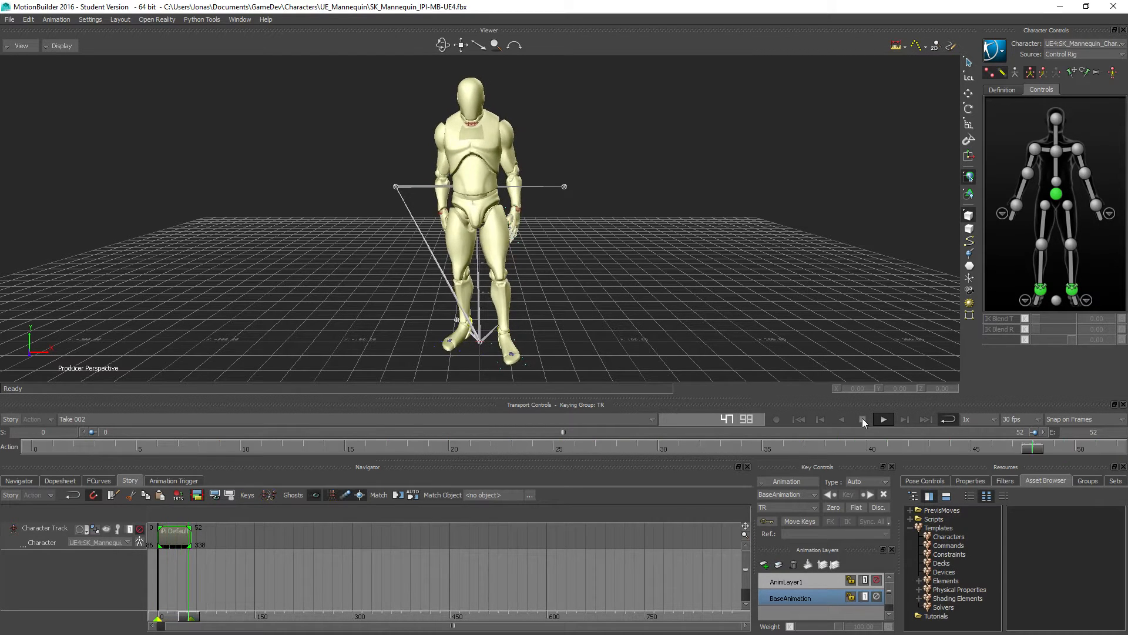
click(862, 418)
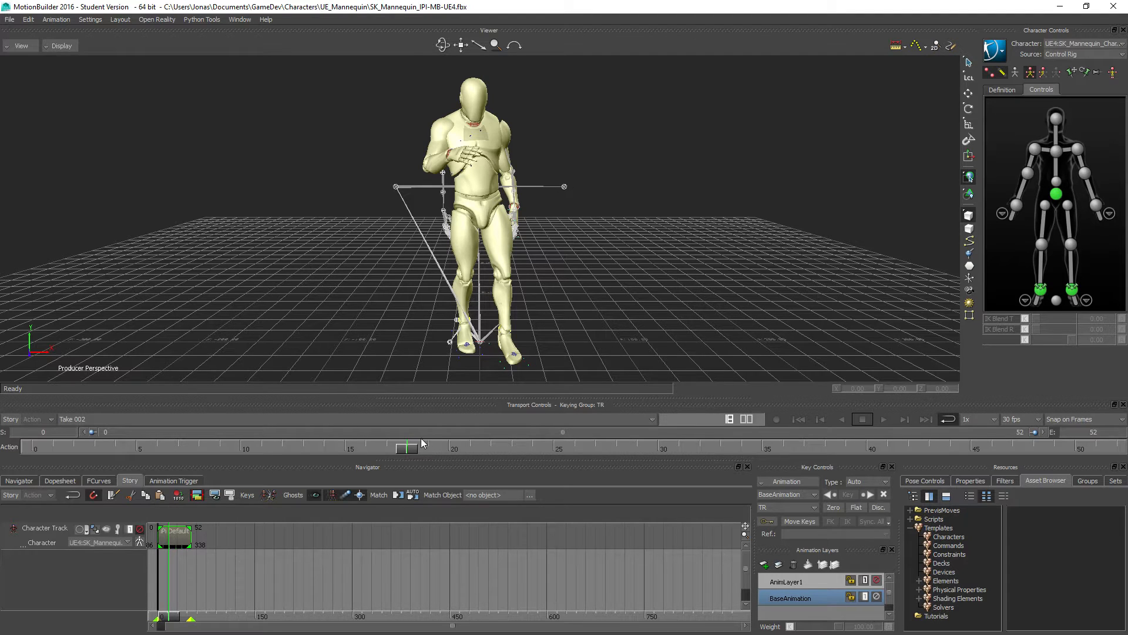
mouse_move(398, 448)
mouse_down()
mouse_move(26, 470)
mouse_move(386, 448)
mouse_up()
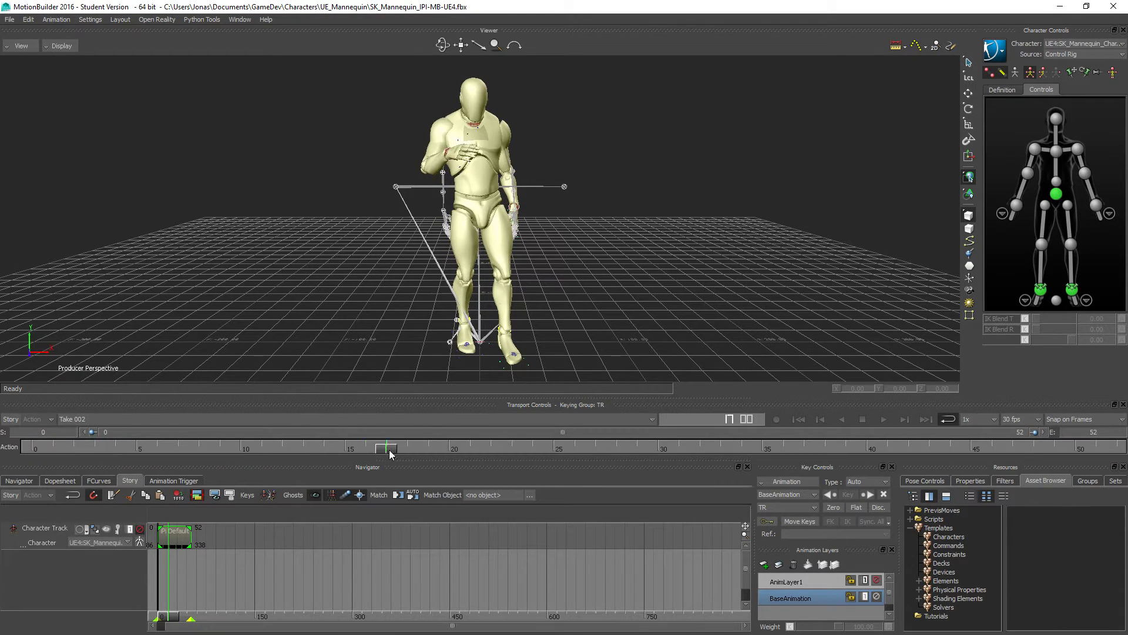
click(446, 210)
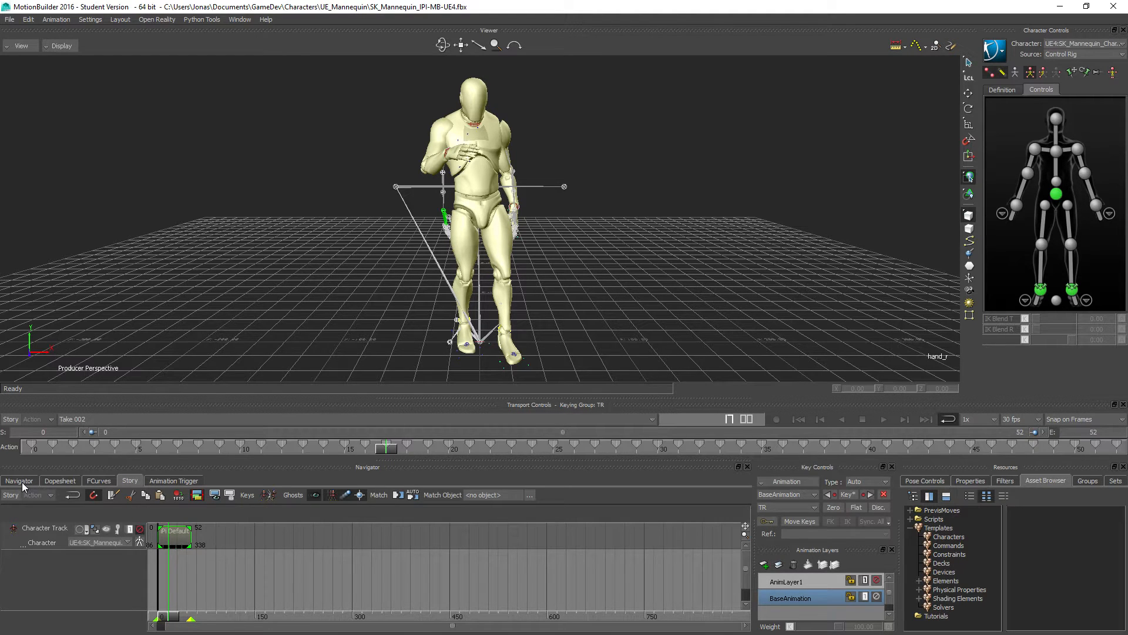
click(22, 481)
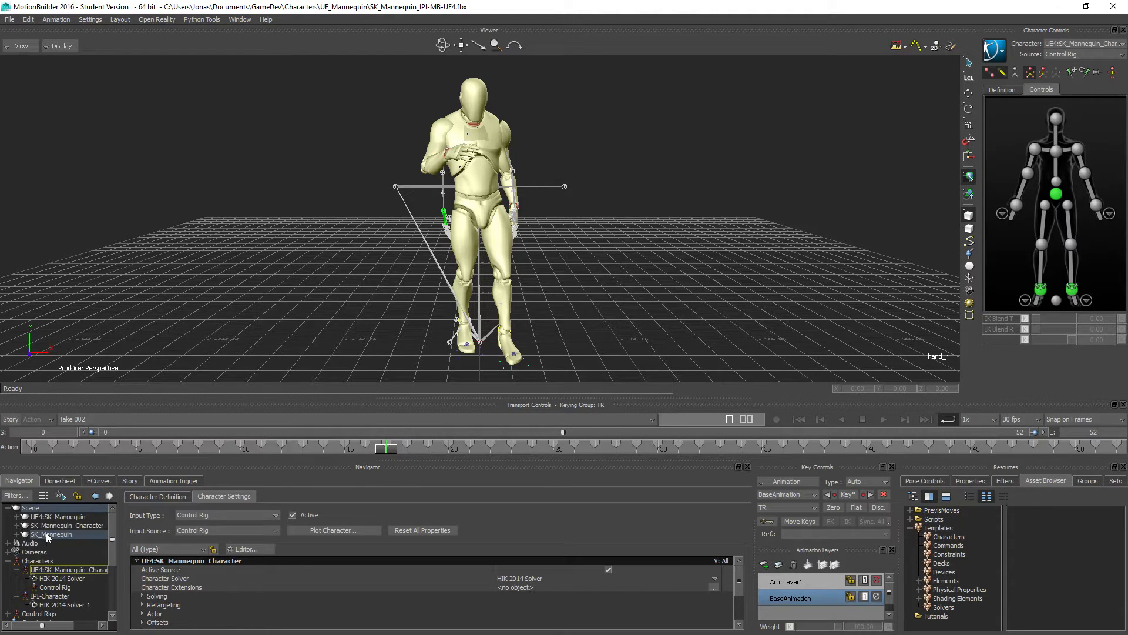
right_click(57, 535)
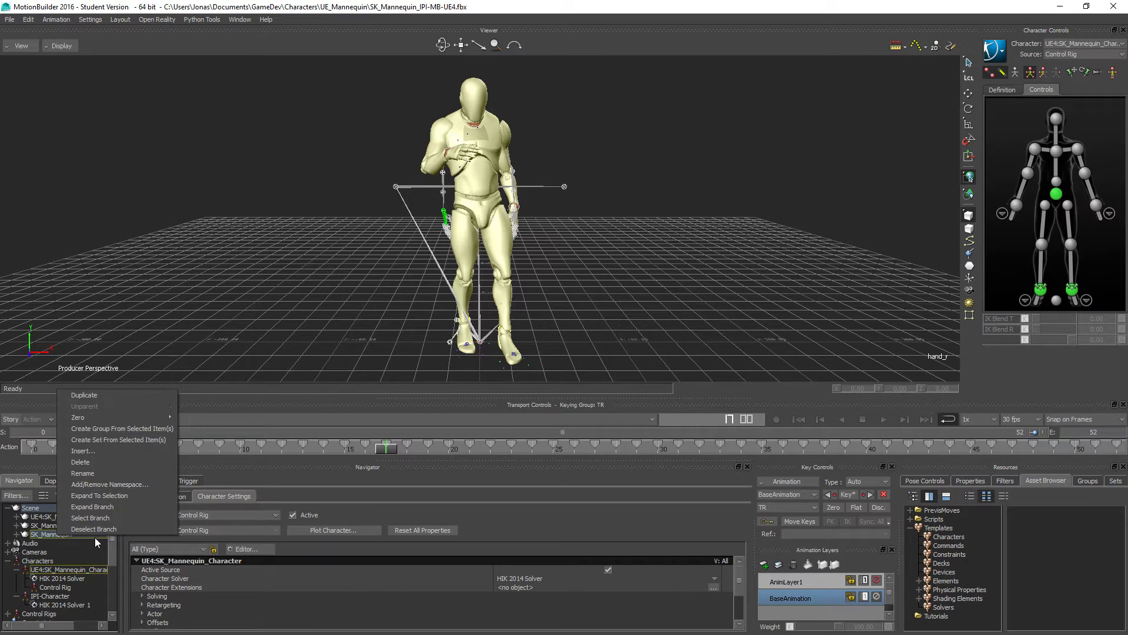
click(391, 247)
click(365, 340)
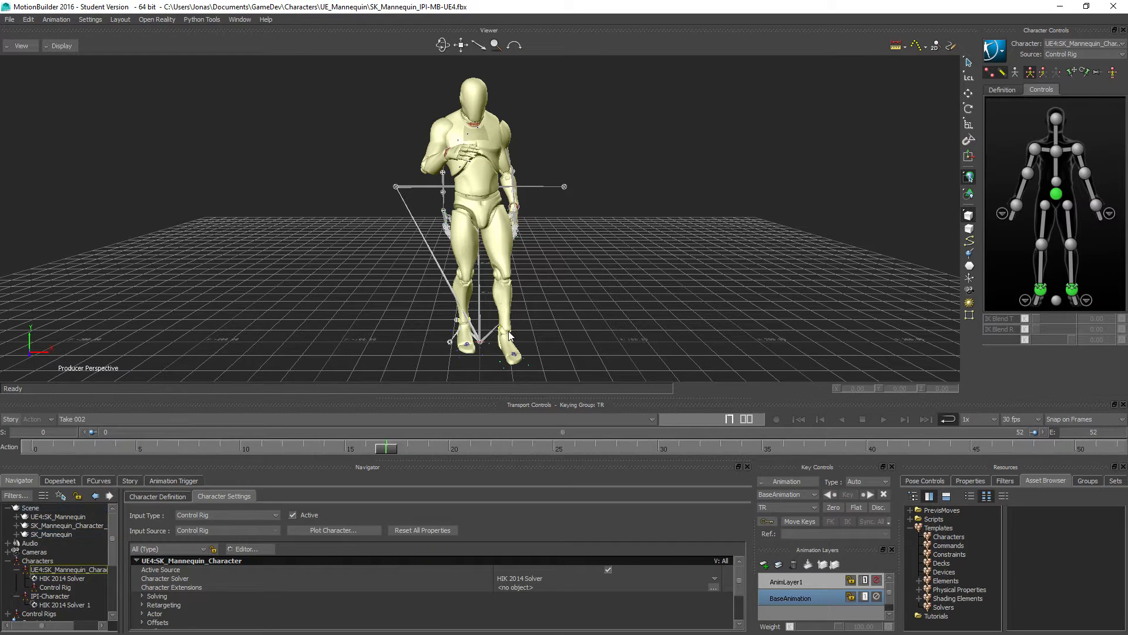
Select the entire SK_Mannequin branch of the extra skeleton, create a group from it, and hide that group
click(443, 193)
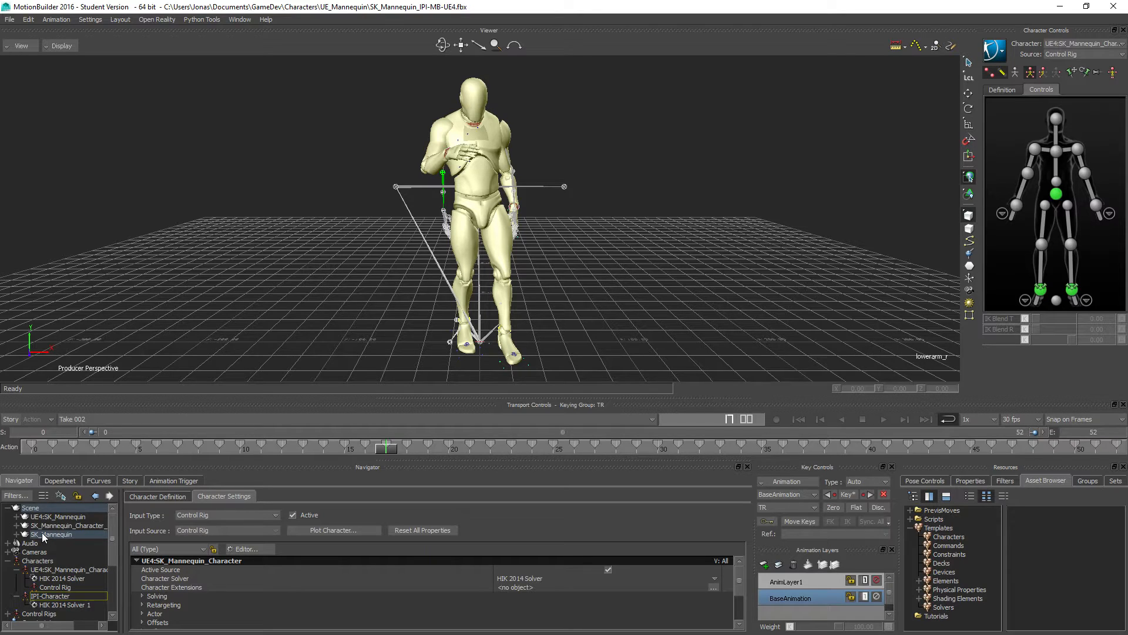
click(16, 534)
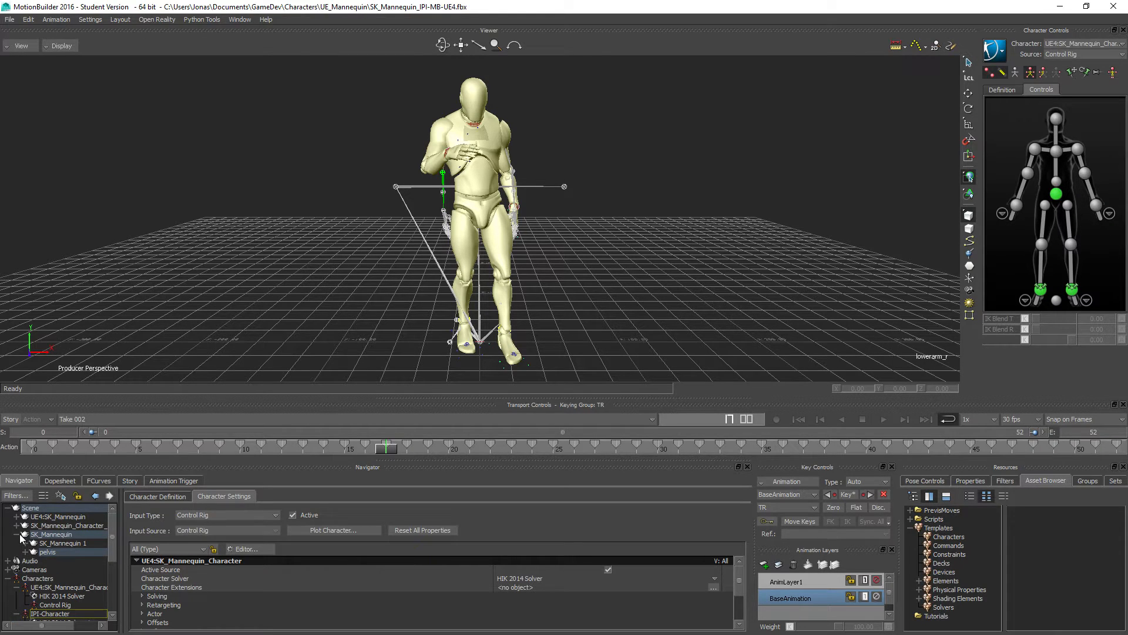
click(17, 534)
right_click(60, 536)
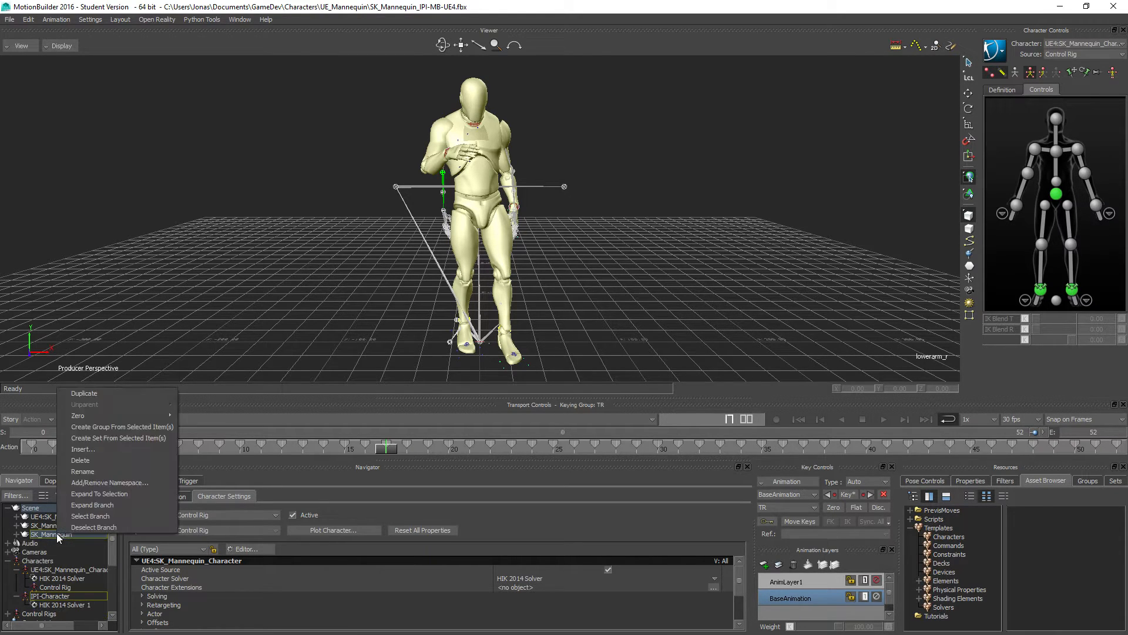
click(90, 516)
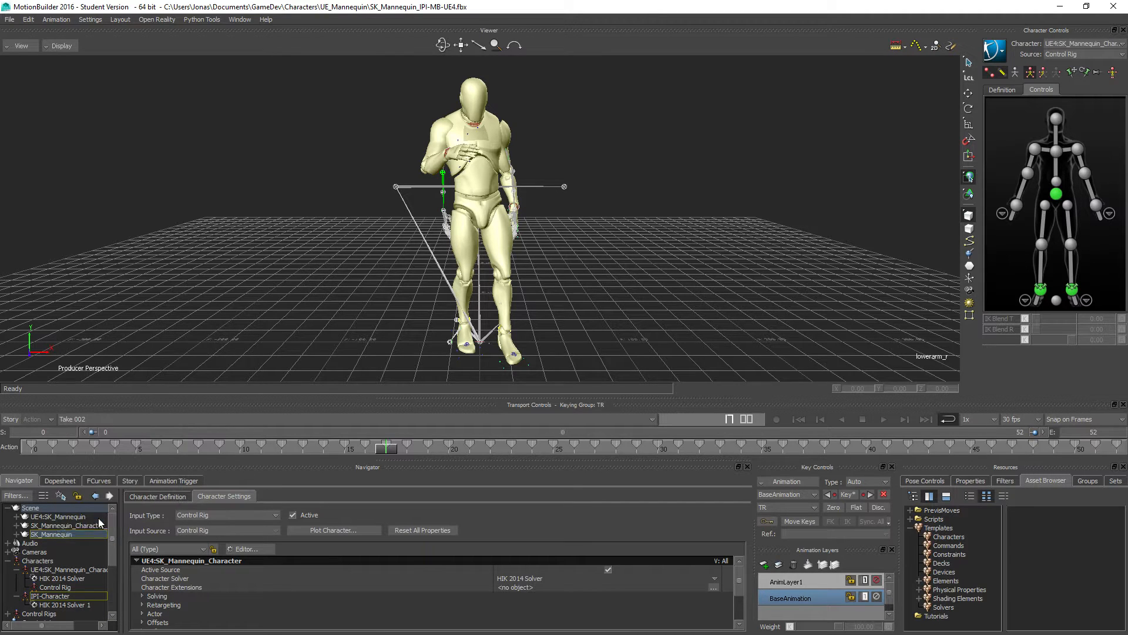
right_click(60, 536)
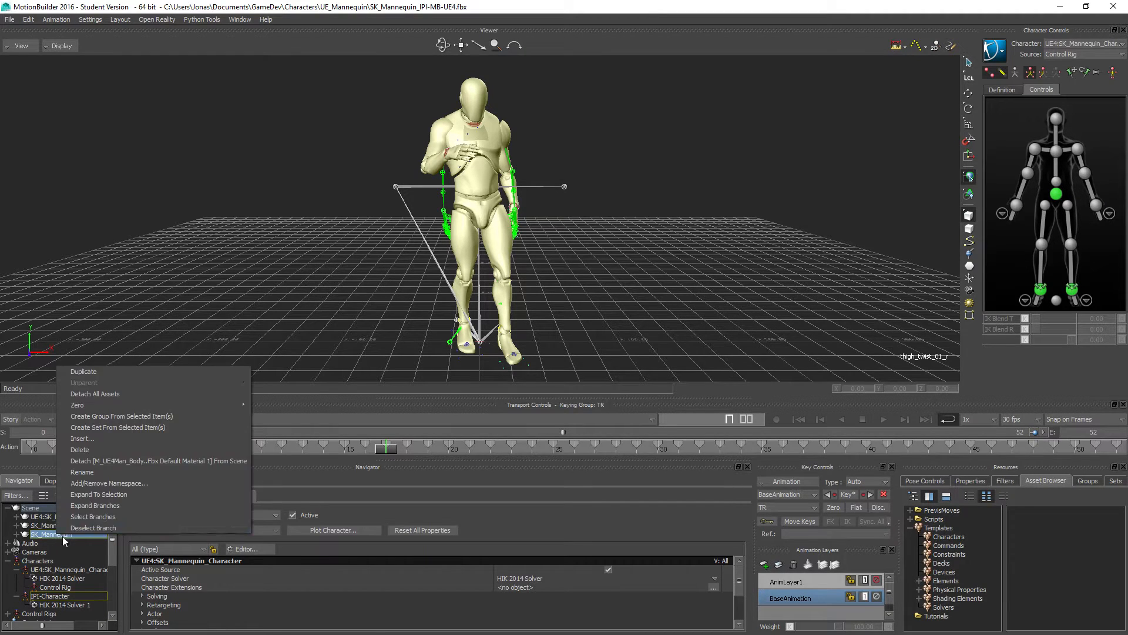
click(98, 416)
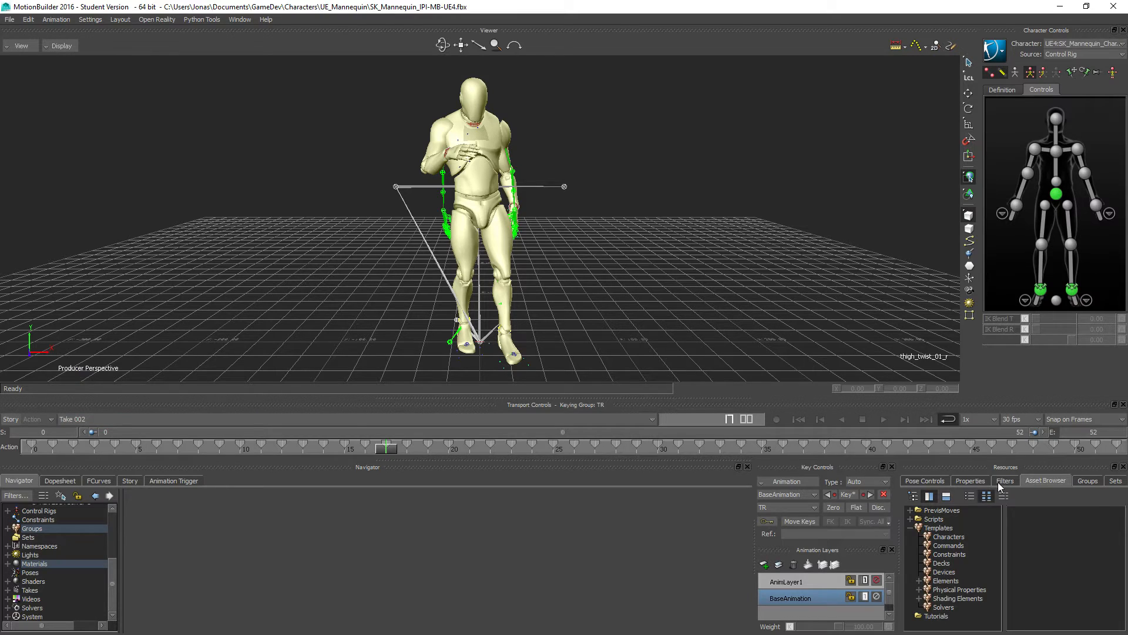
click(1088, 481)
click(981, 534)
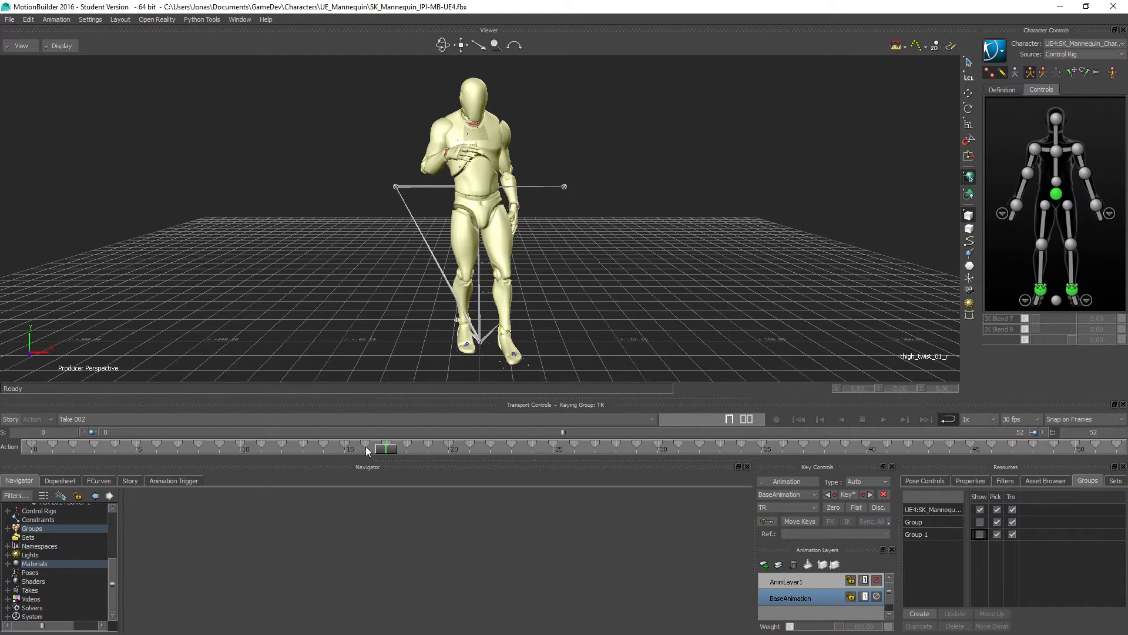
Return the timeline to frame 0 of Take 002
drag(385, 456, 14, 457)
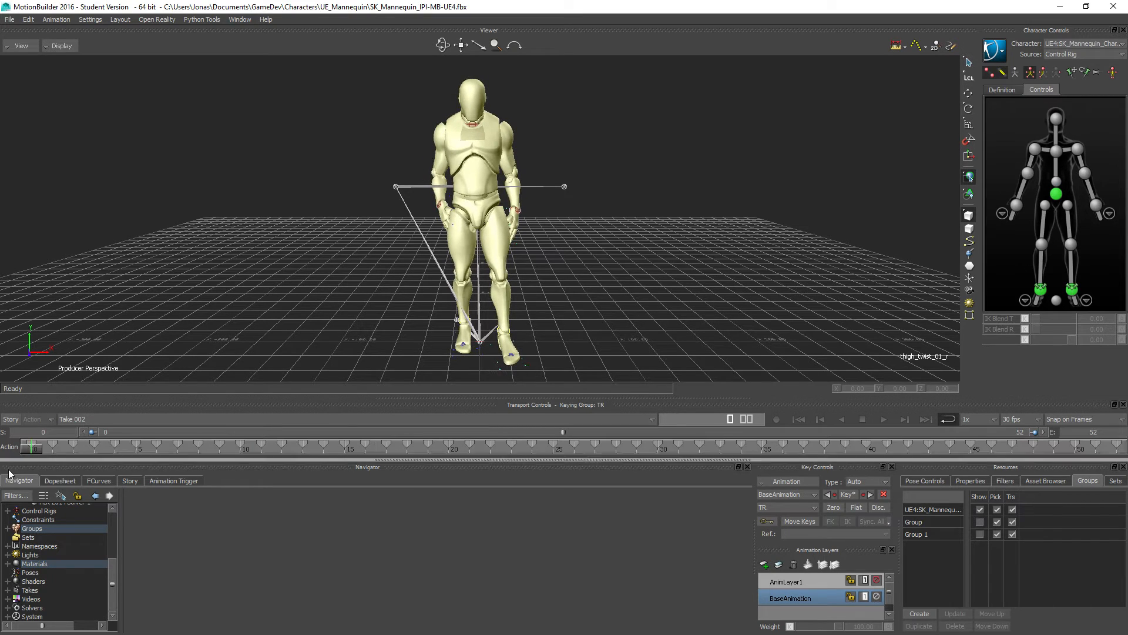
drag(113, 578, 105, 508)
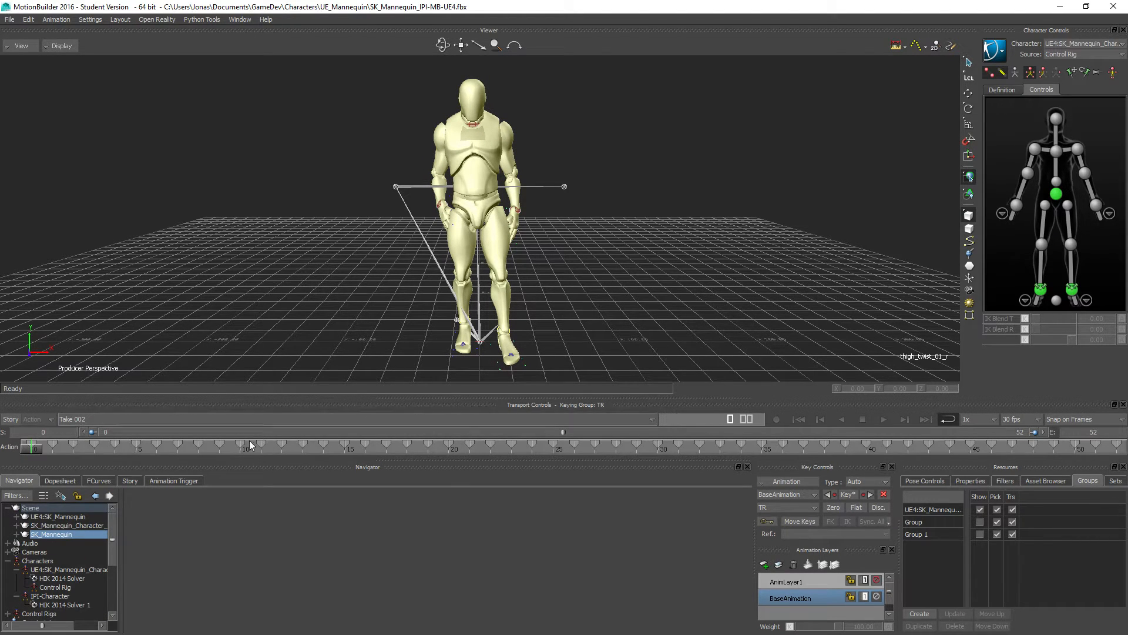
mouse_move(39, 449)
mouse_down()
mouse_move(678, 447)
mouse_move(29, 449)
mouse_up()
Rename Take 002 as PushButtonAnim in the scene's list of takes
drag(114, 538, 64, 593)
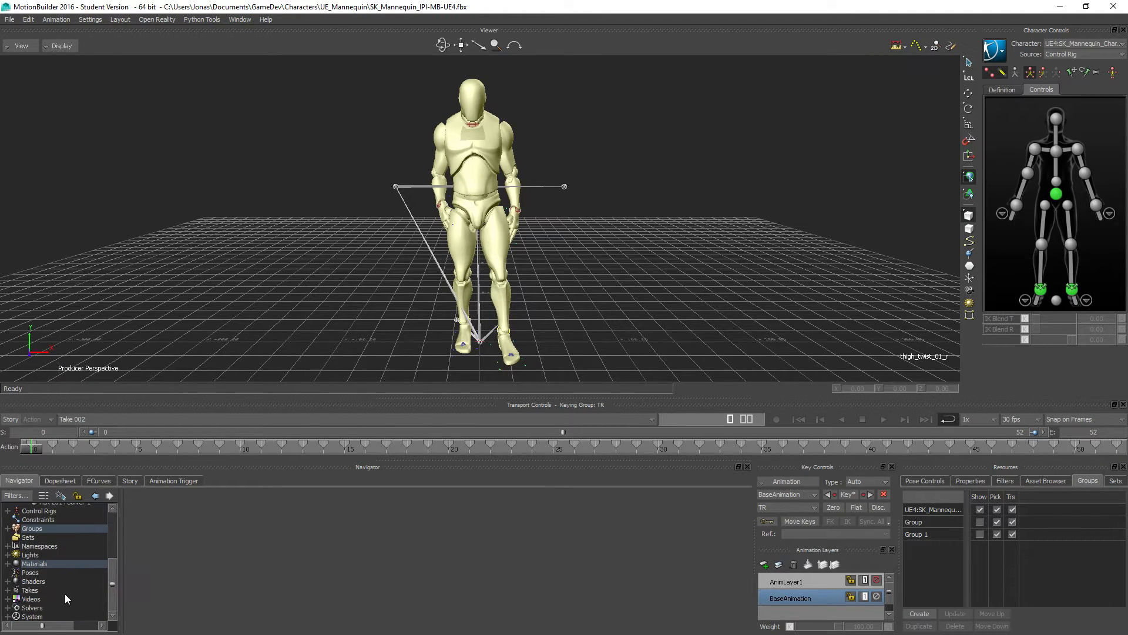
click(7, 590)
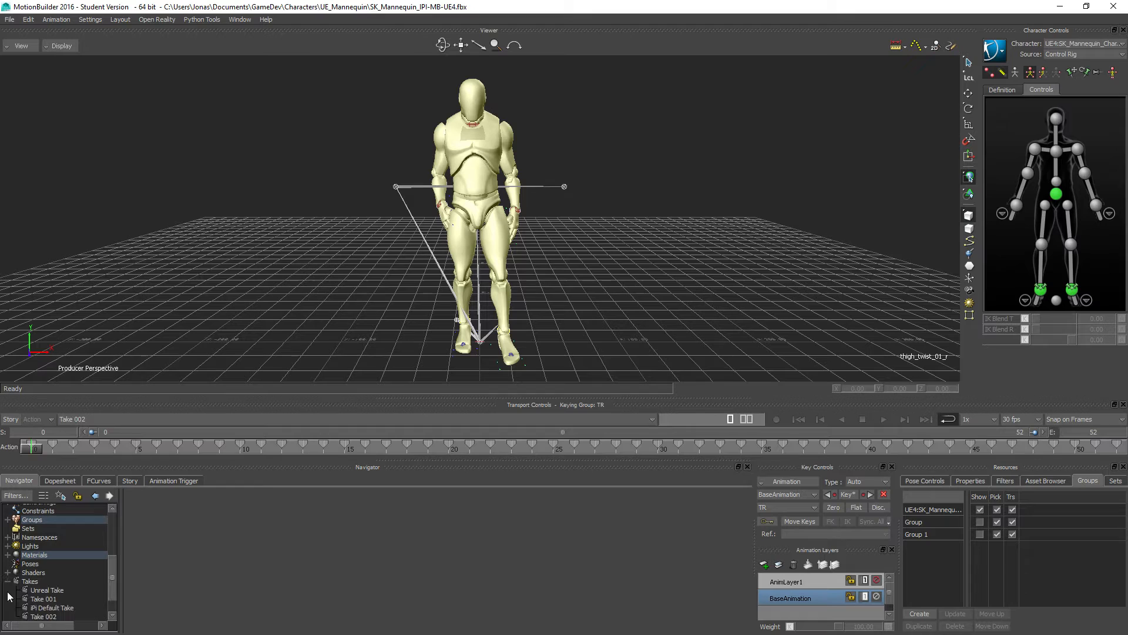
scroll(40, 615, down, 1)
click(47, 599)
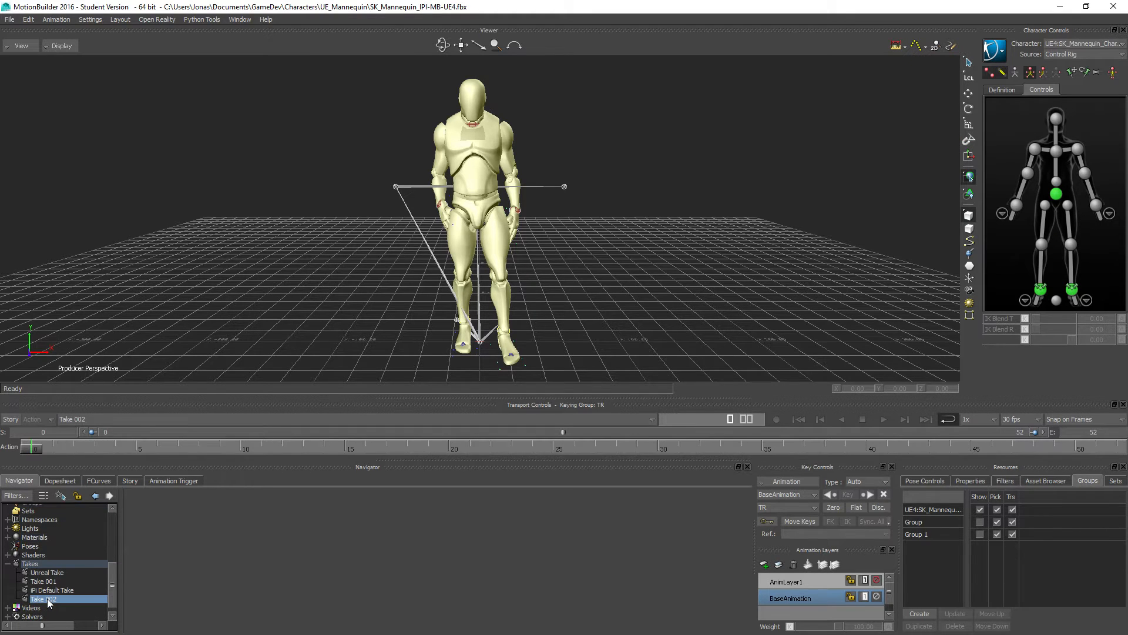
right_click(49, 603)
click(102, 551)
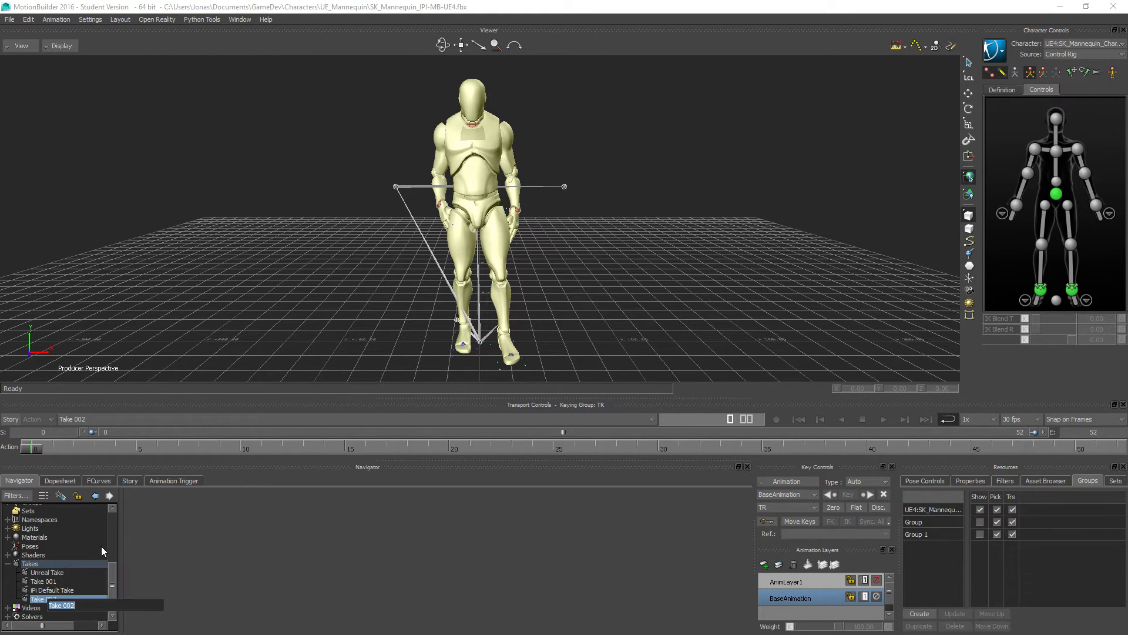
text(PushButtonAnim)
key(Return)
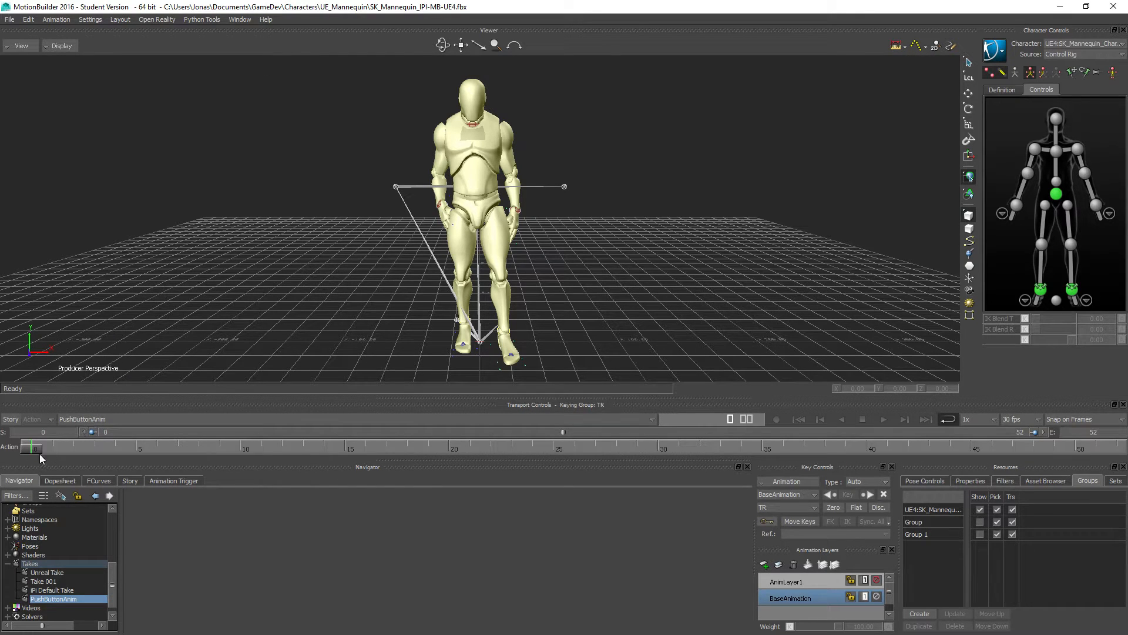
mouse_move(41, 449)
mouse_down()
mouse_move(1012, 458)
mouse_move(334, 480)
mouse_move(30, 465)
mouse_up()
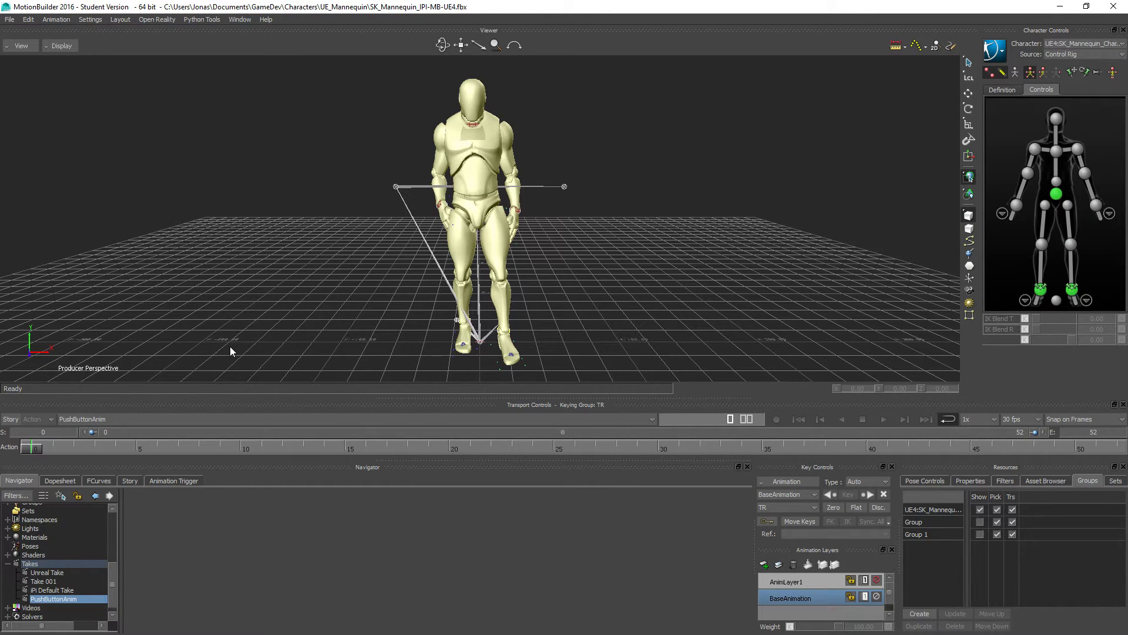
mouse_move(340, 304)
ctrl+shift+mouse_down()
mouse_move(291, 305)
mouse_move(321, 316)
ctrl+shift+mouse_up()
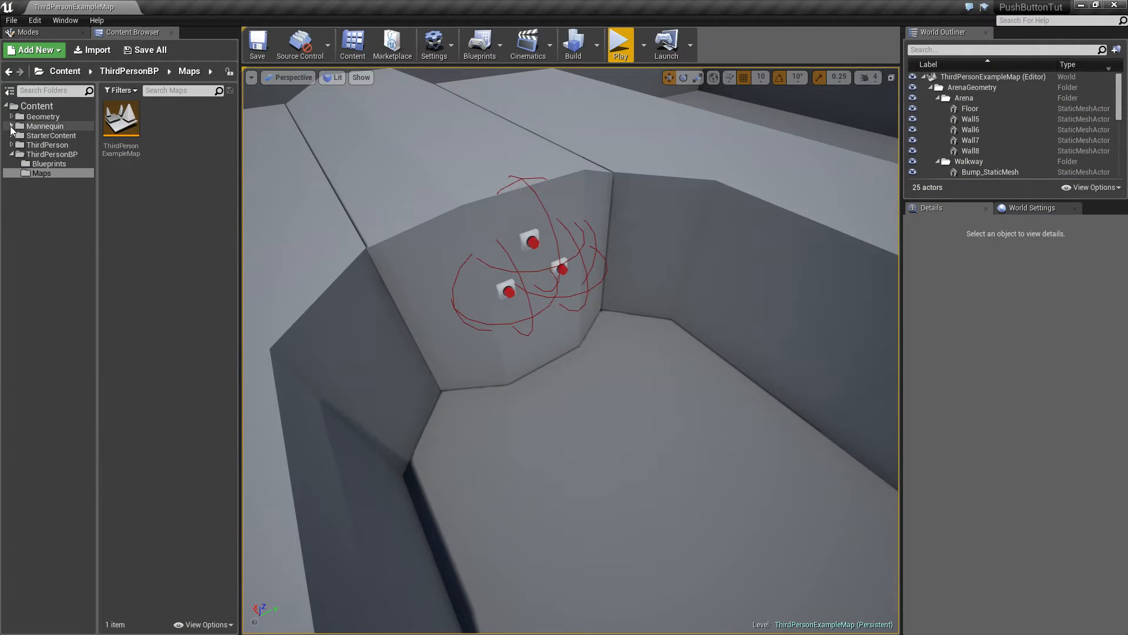
In Unreal Editor, open the ThirdPersonIdle animation from Mannequin's Animations folder and bring up the Asset Actions available for it
click(11, 145)
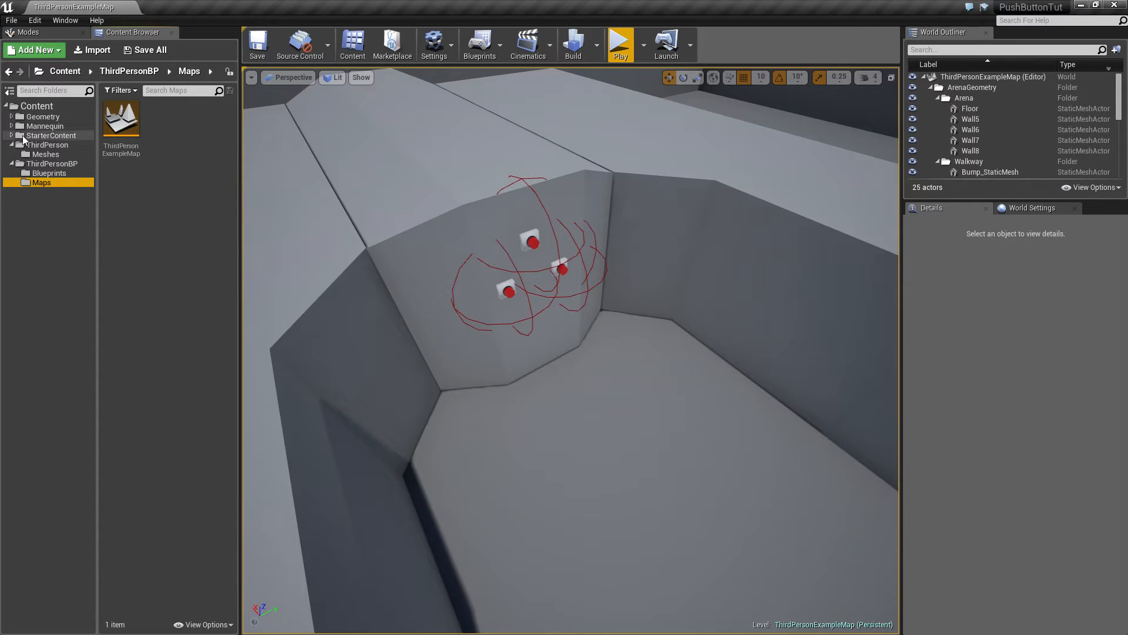
click(11, 125)
click(47, 135)
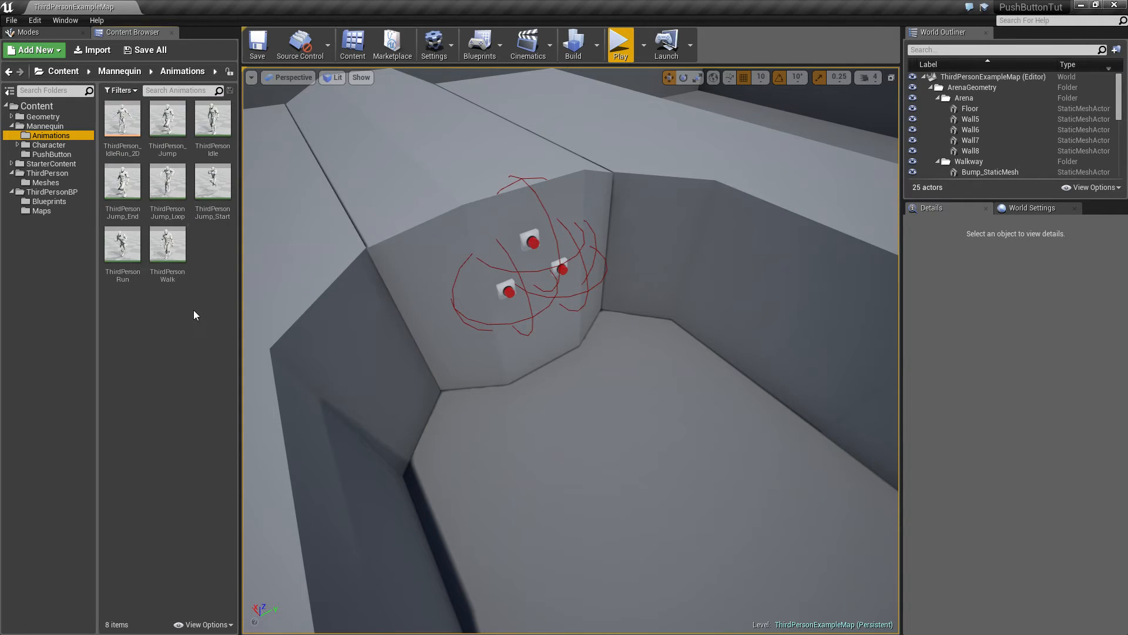
double_click(212, 120)
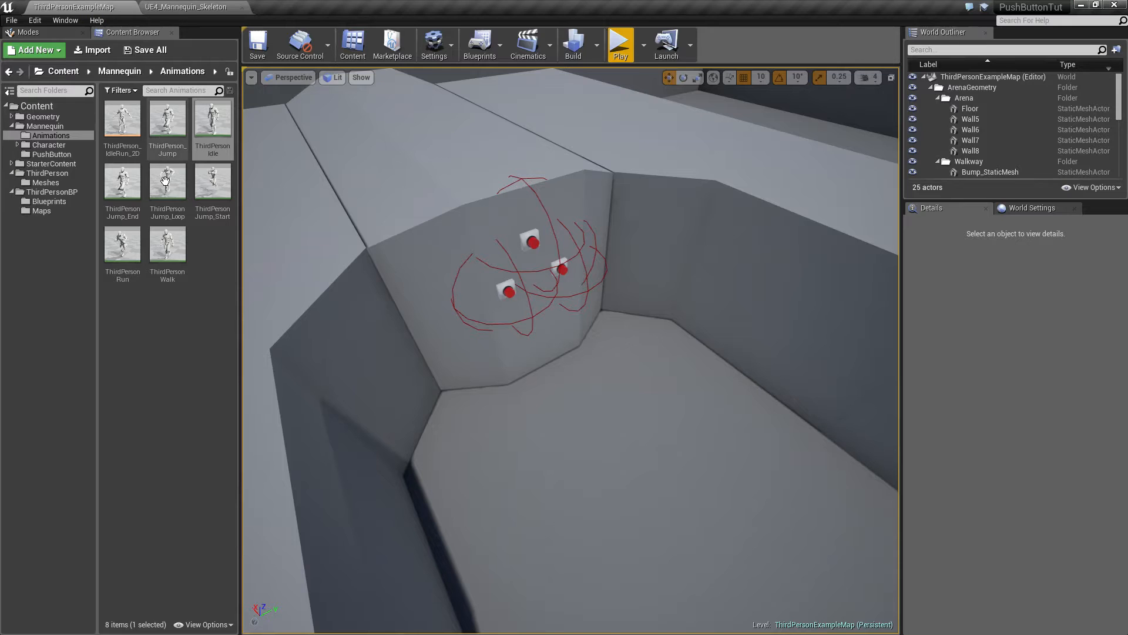
right_click(216, 118)
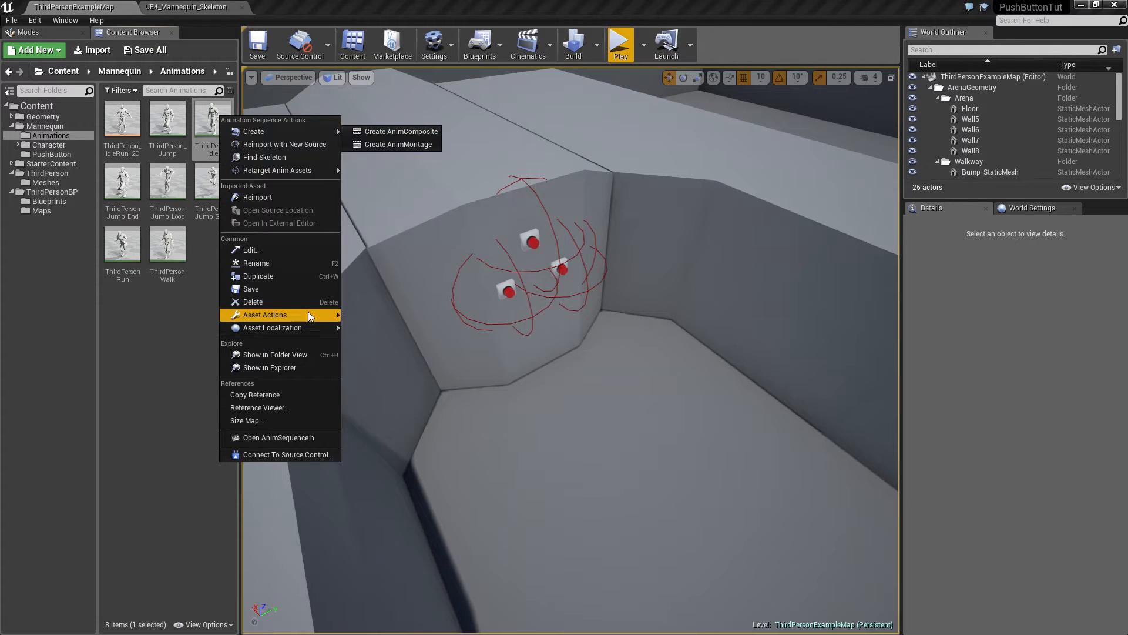
mouse_move(311, 314)
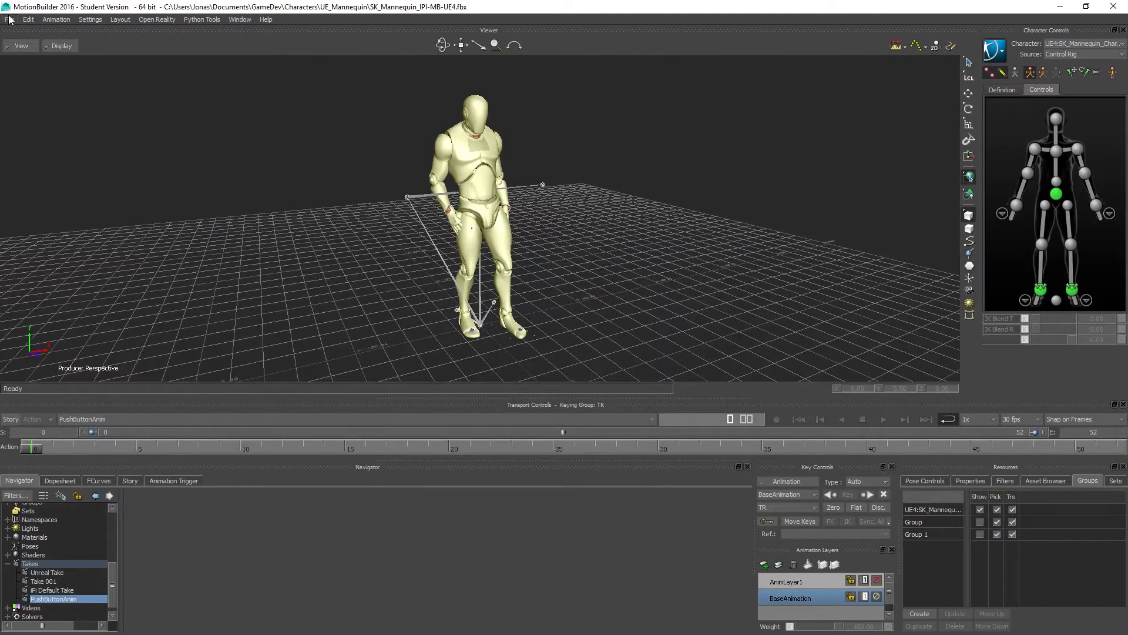
Import the motion file ThirdPersonIdle.fbx from UE4's export folder, merging it into all models as new take Unreal Take 1 and ignoring unmatched models
click(9, 20)
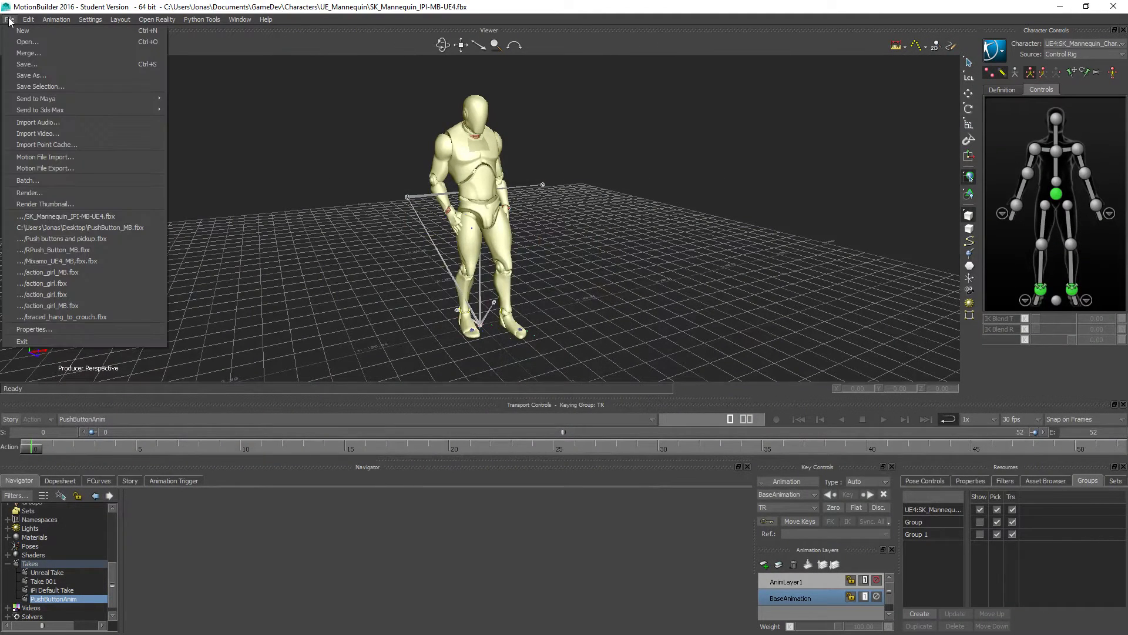
click(59, 156)
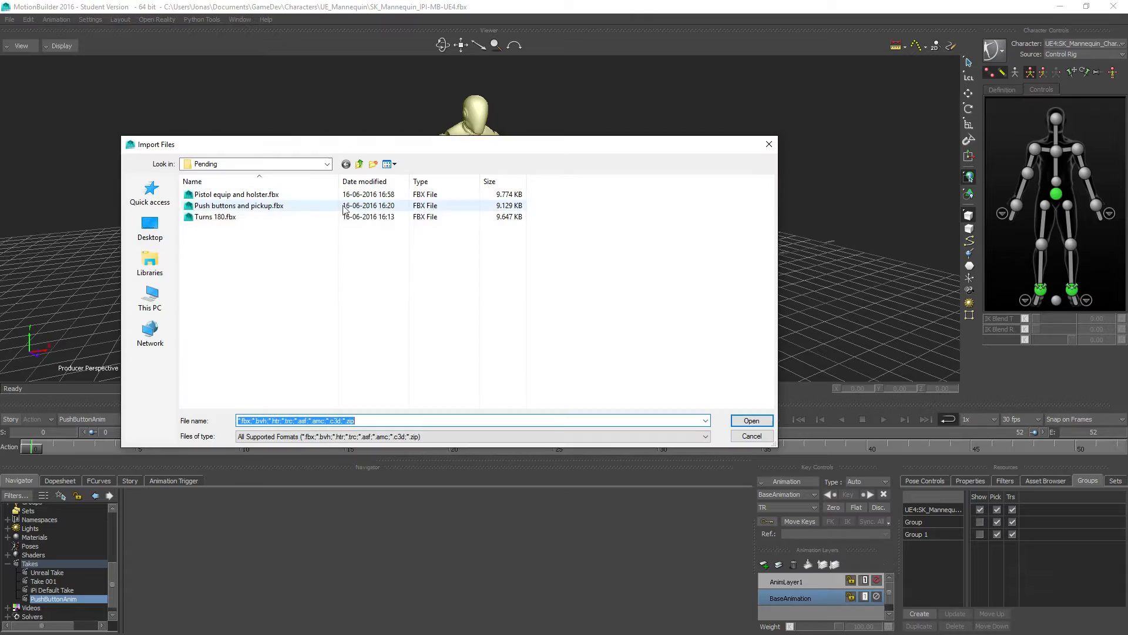
click(359, 164)
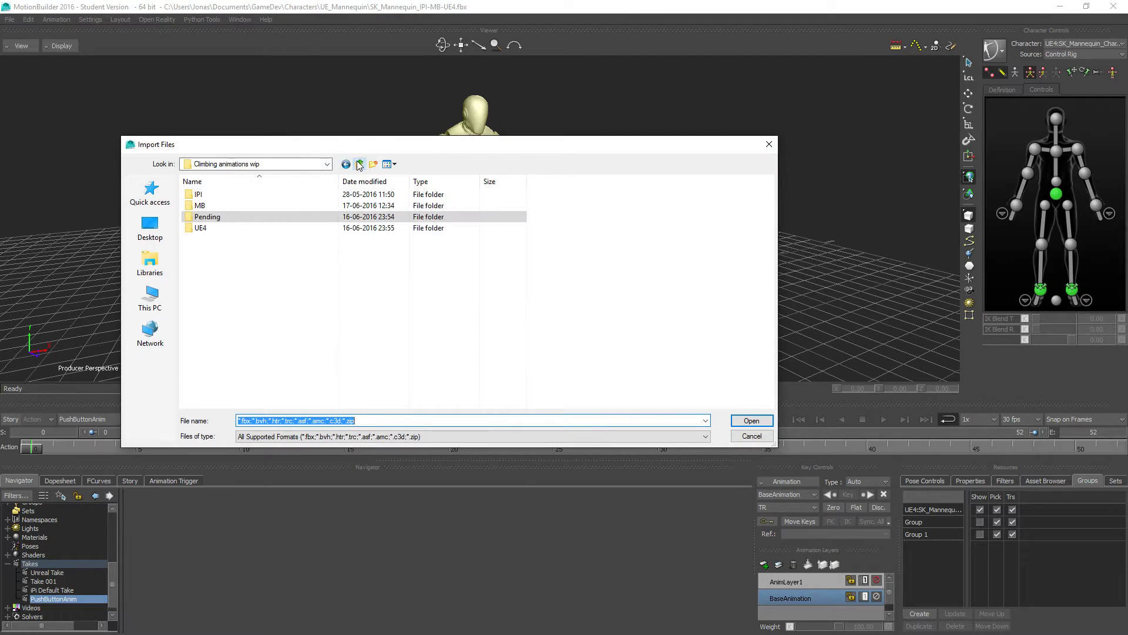
double_click(210, 228)
double_click(215, 242)
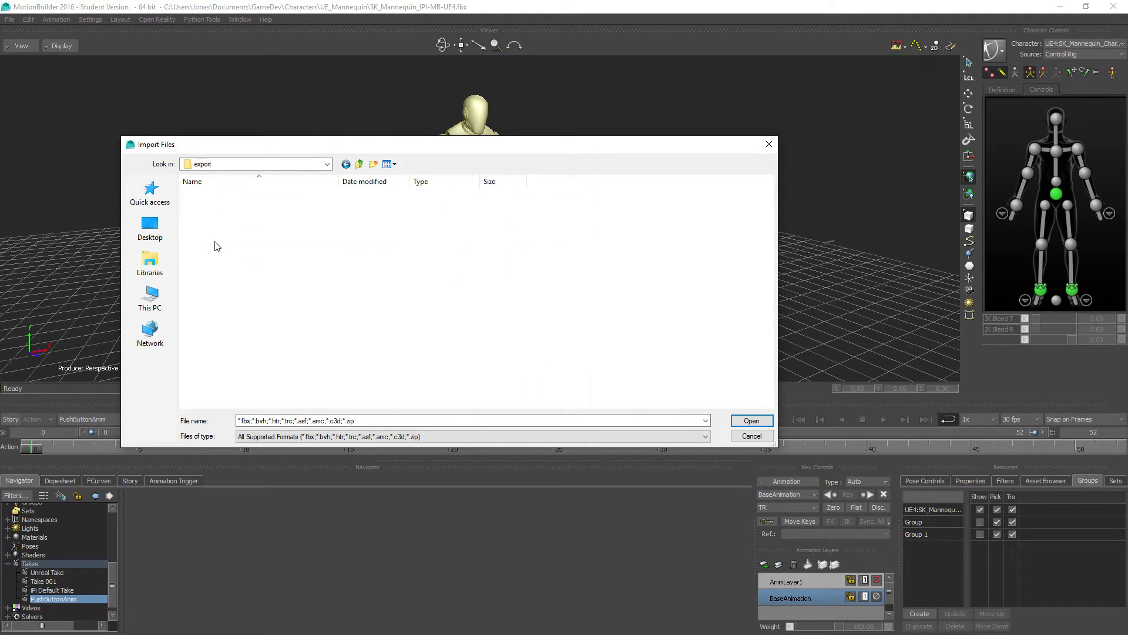
double_click(229, 250)
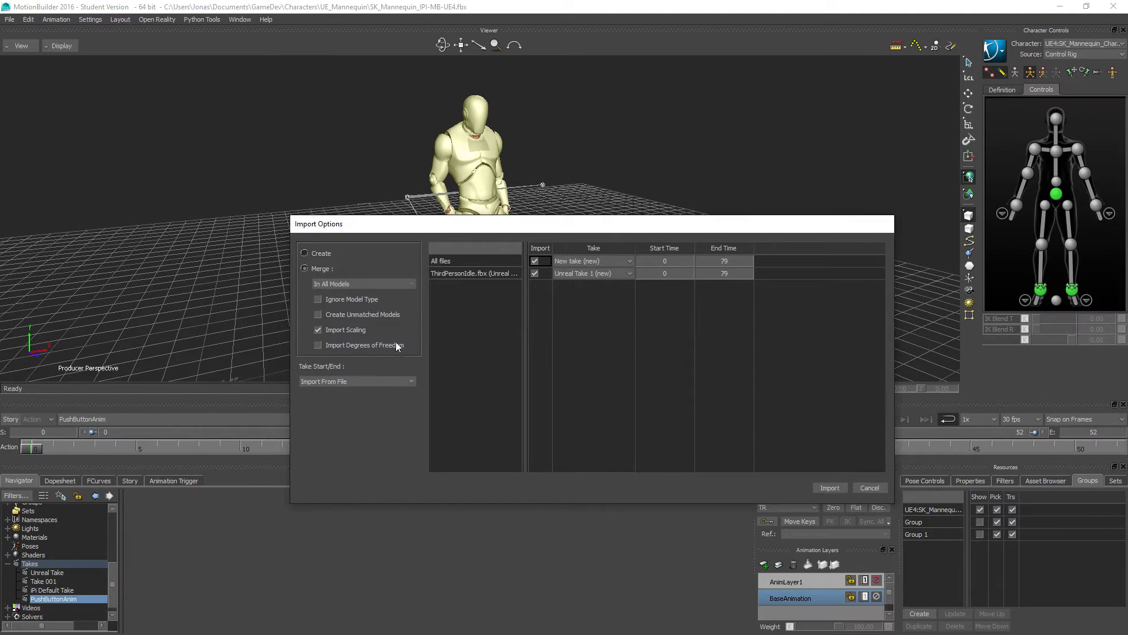
click(830, 488)
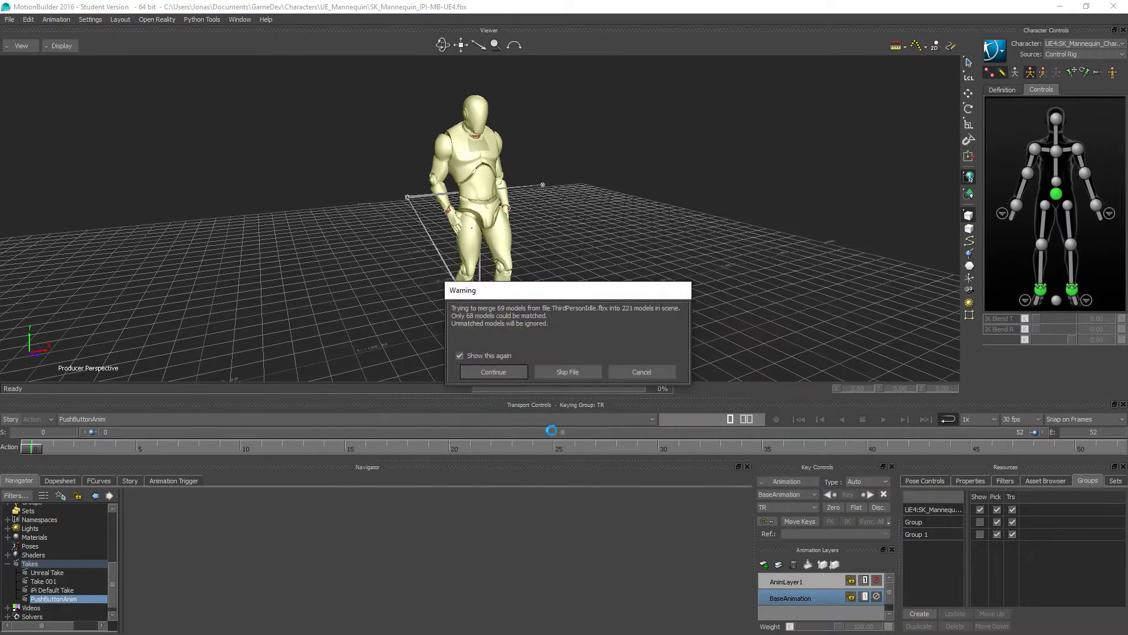
click(513, 372)
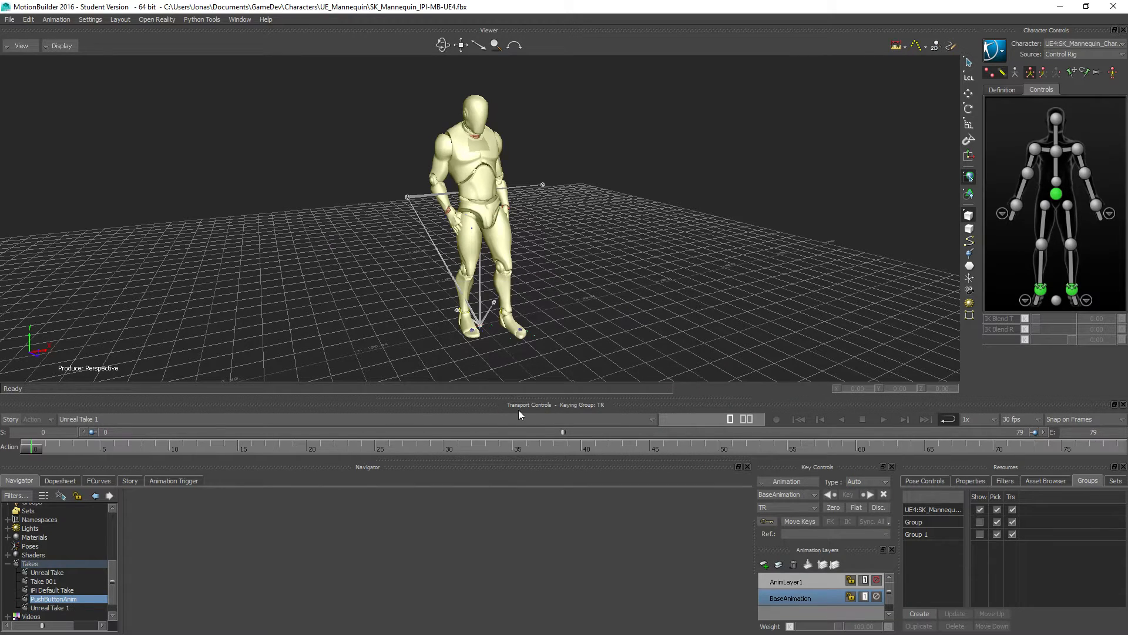
Play back Unreal Take 1 to check whether the mannequin follows the imported idle animation
click(8, 563)
scroll(53, 578, up, 2)
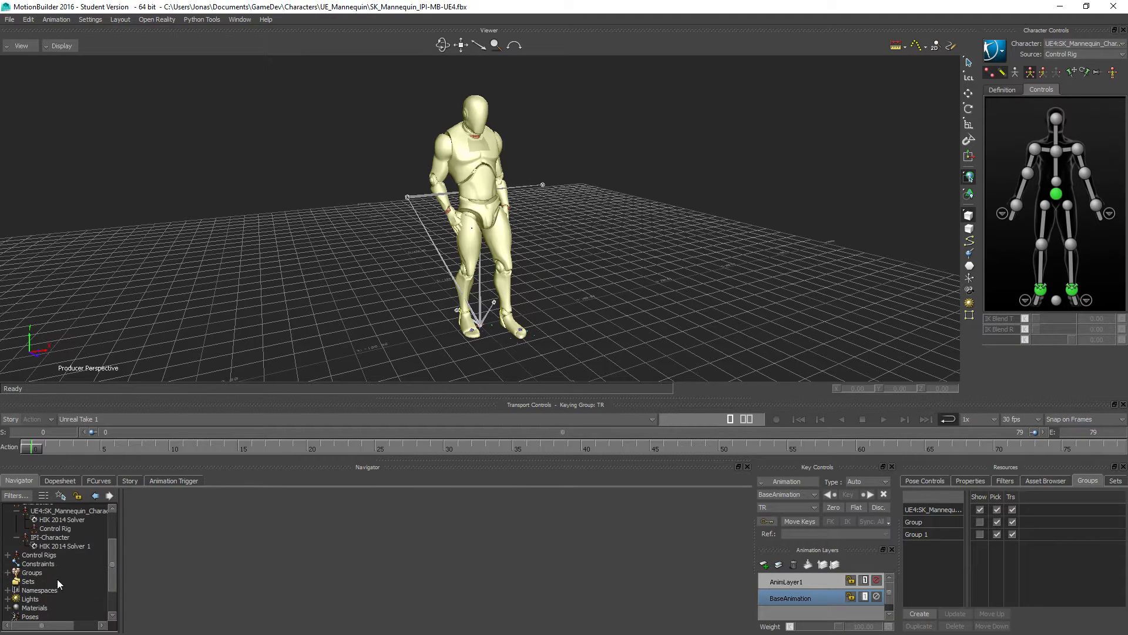
scroll(59, 584, up, 2)
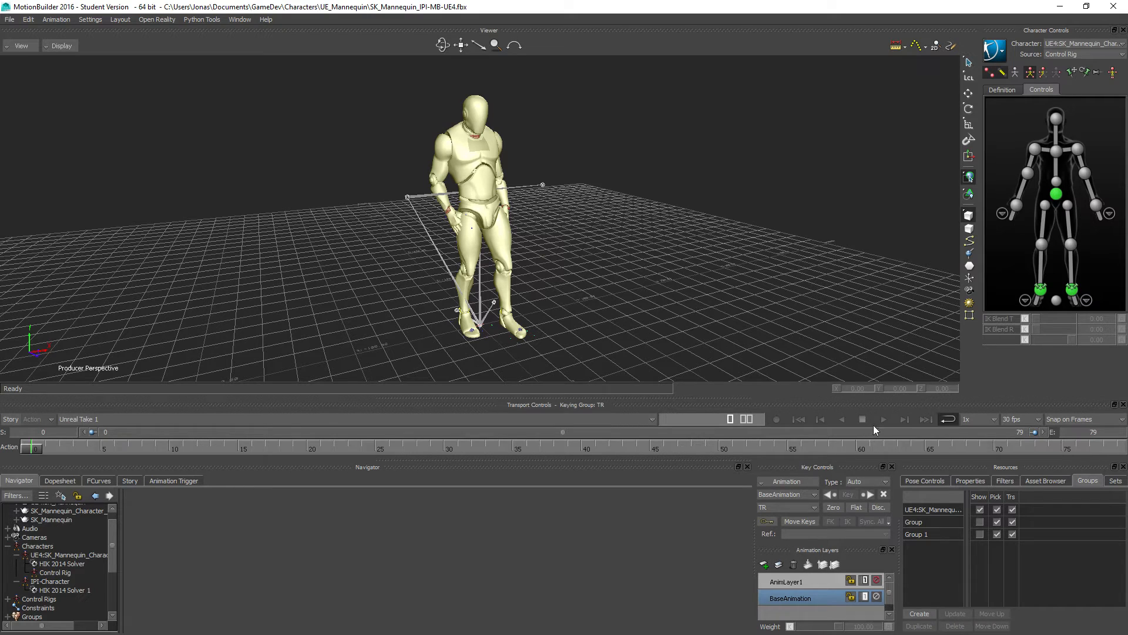
click(884, 417)
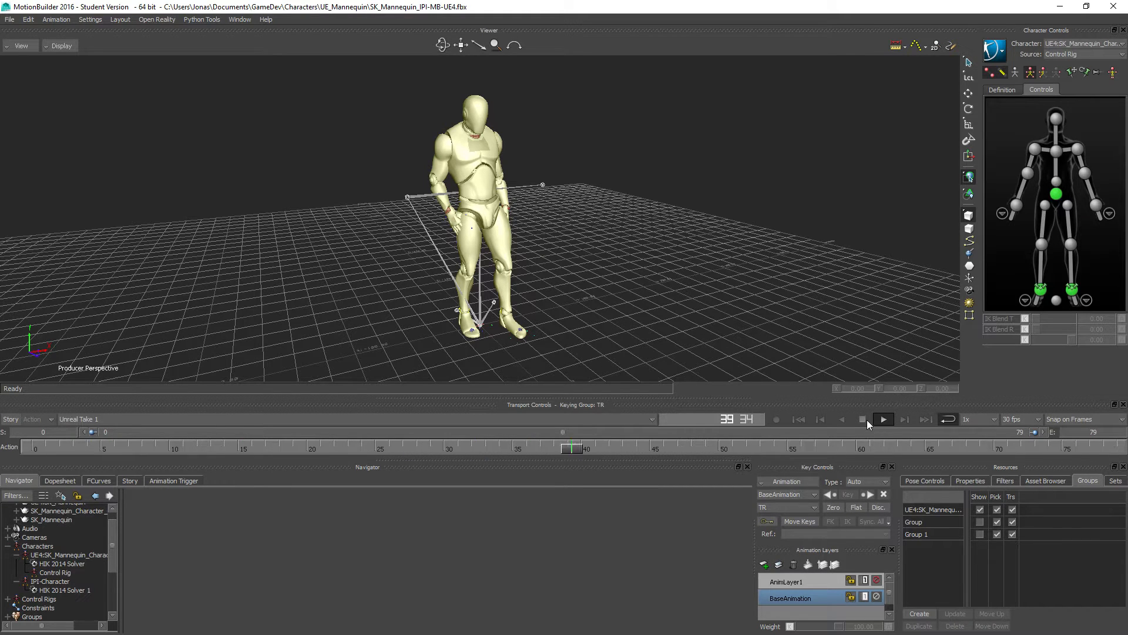
click(863, 419)
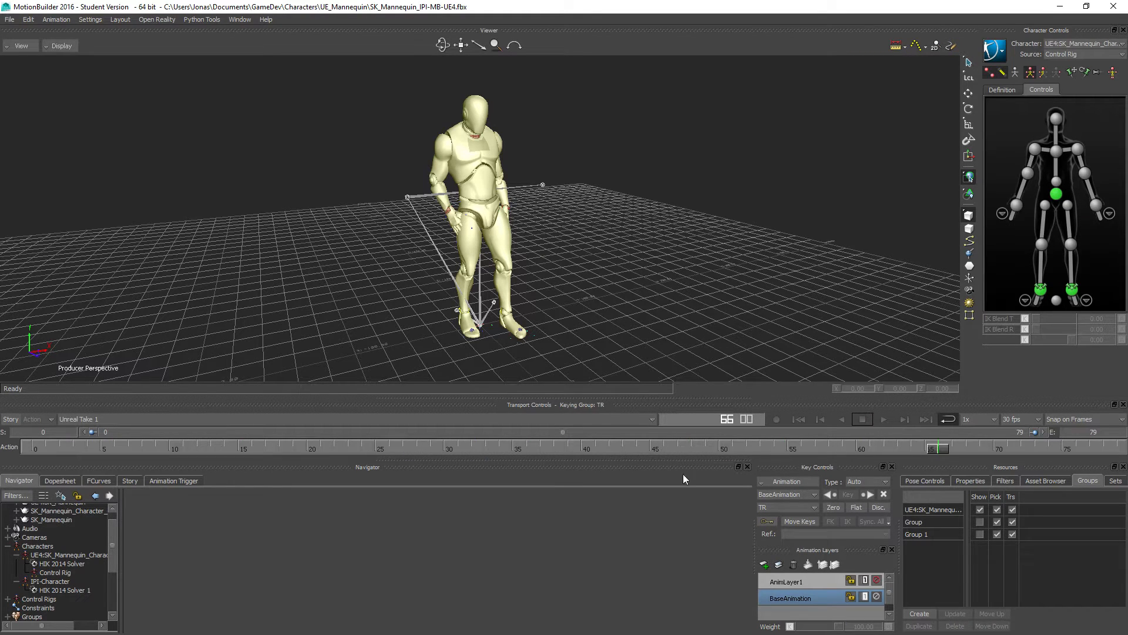
Set the input type of UE4:SK_Mannequin_Character to Character, with IPI-Character as its input source
click(63, 555)
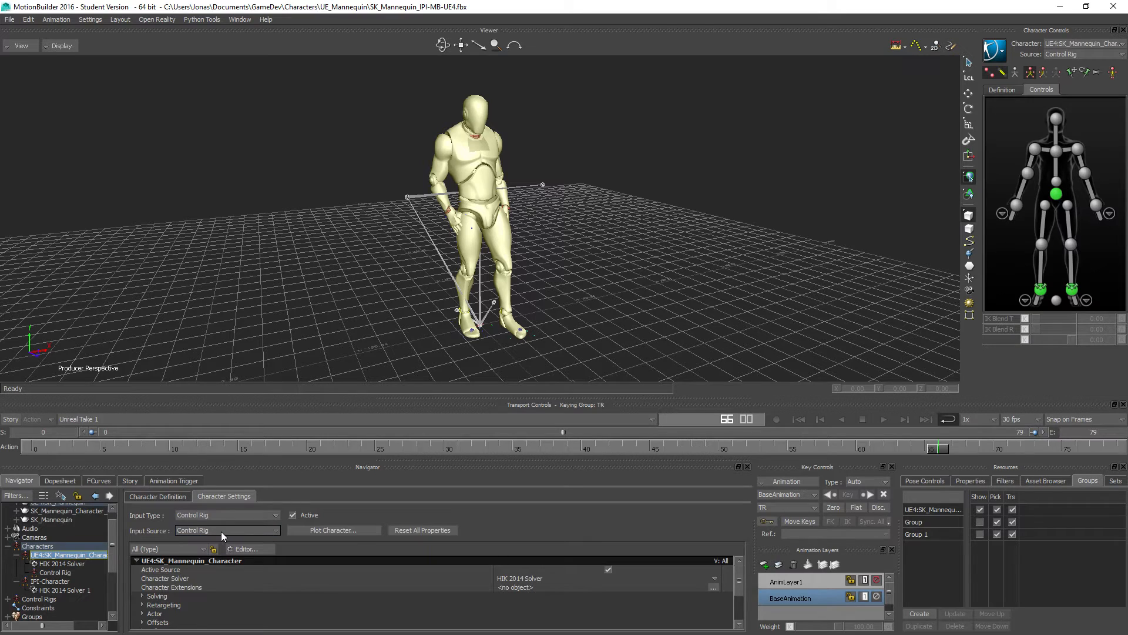
click(213, 515)
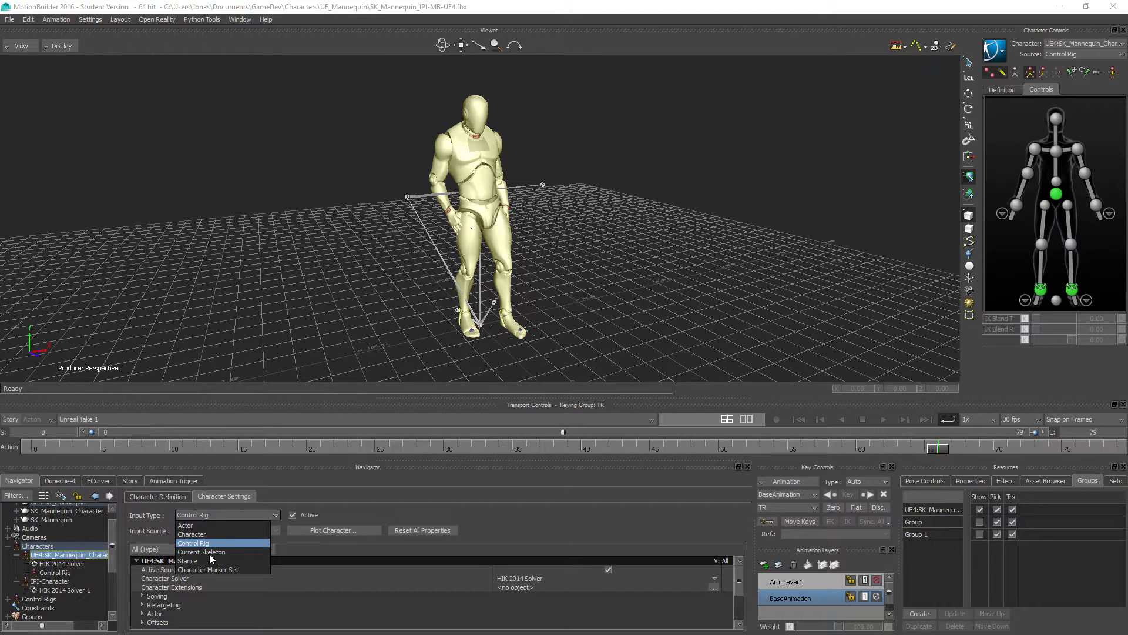
click(199, 535)
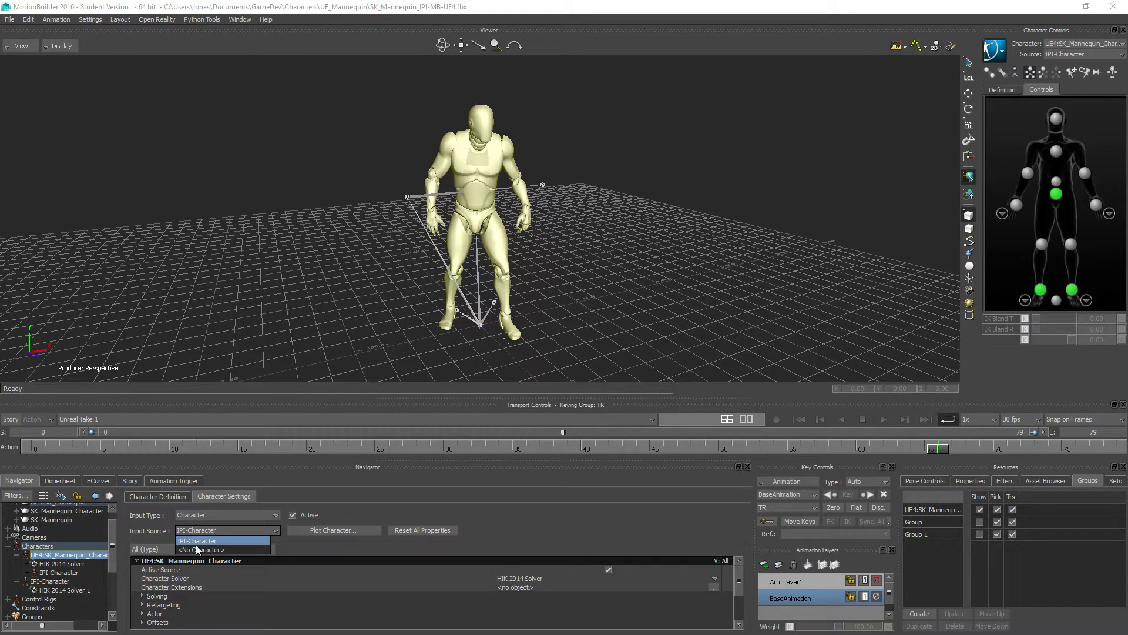
Play back the idle animation on the mannequin and return the timeline to frame 0
click(884, 418)
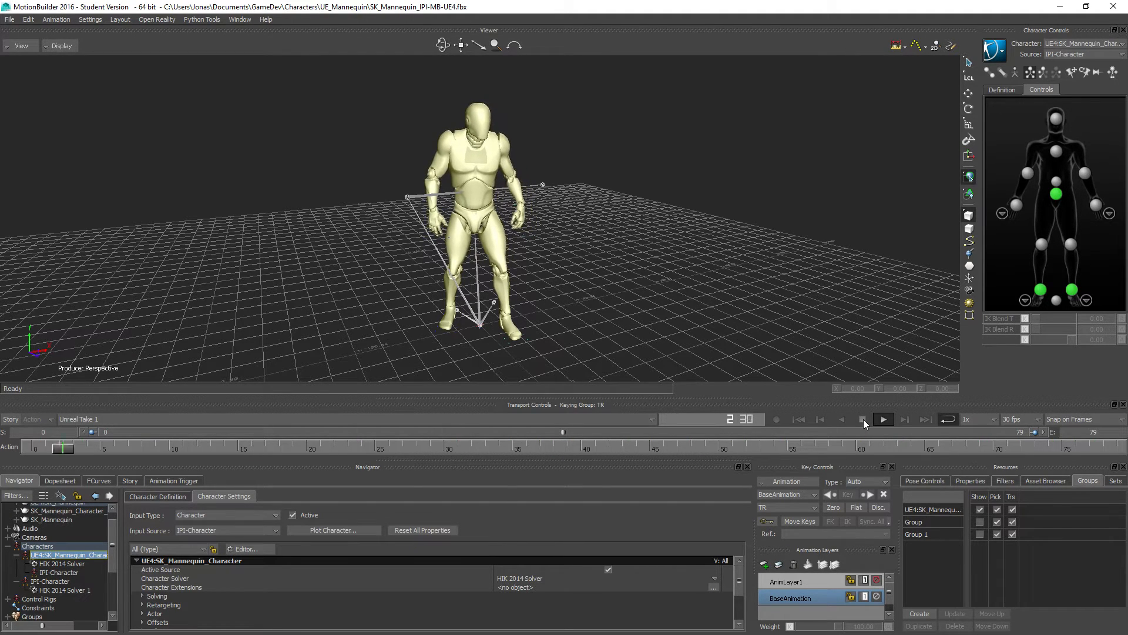
click(863, 418)
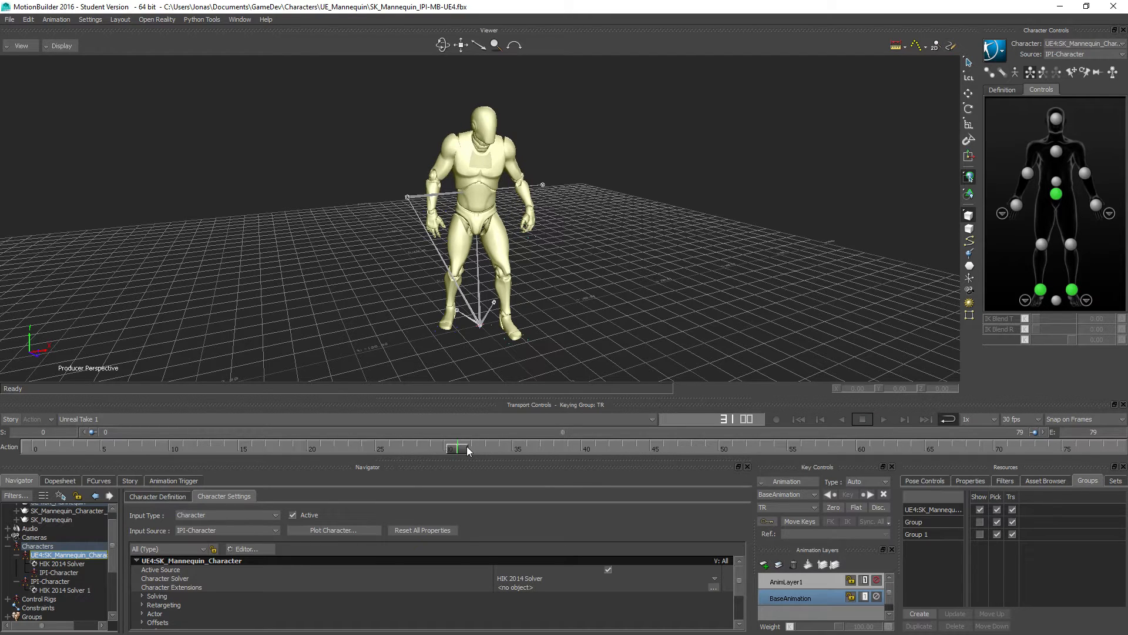
drag(466, 446, 31, 459)
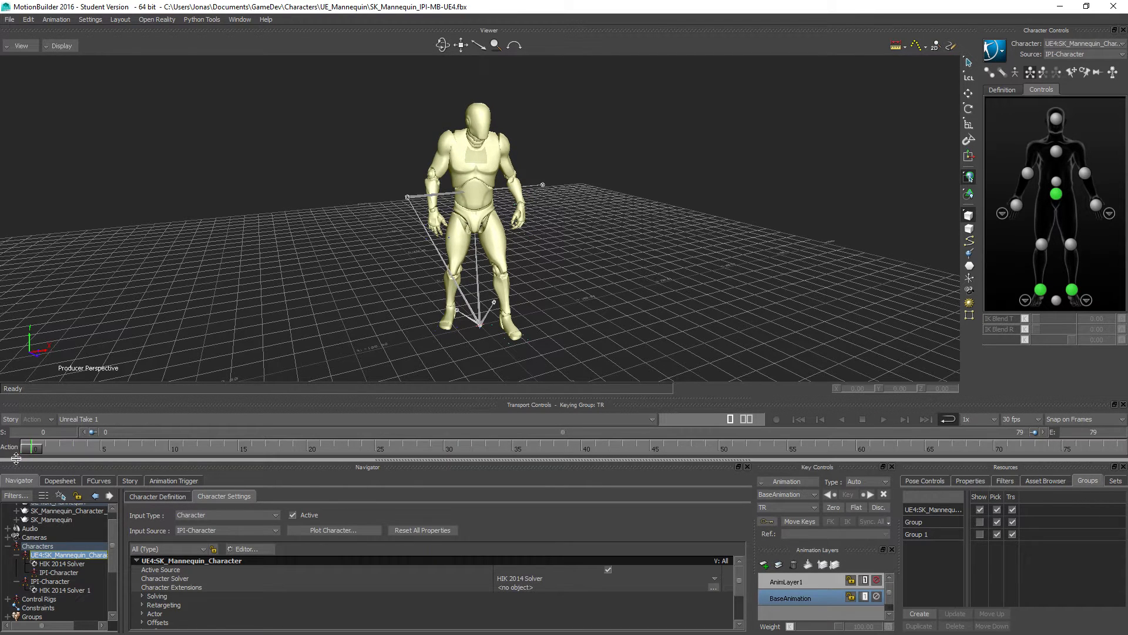
Store the mannequin's frame 0 idle stance as a new pose and select it among the scene's poses
click(930, 481)
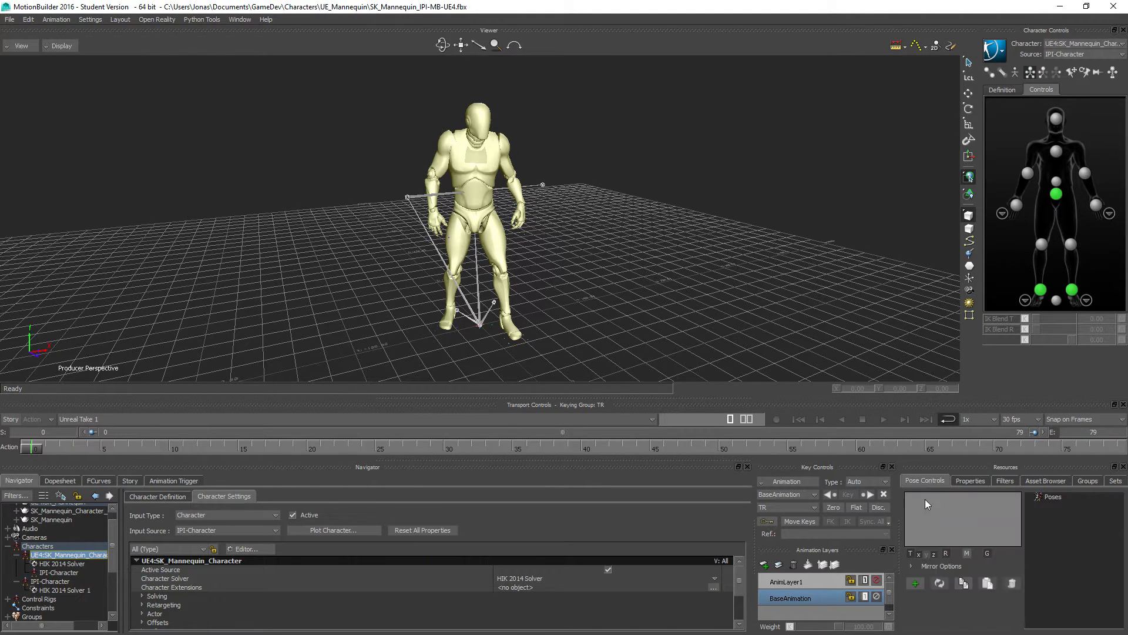
click(916, 584)
click(1029, 496)
click(1075, 506)
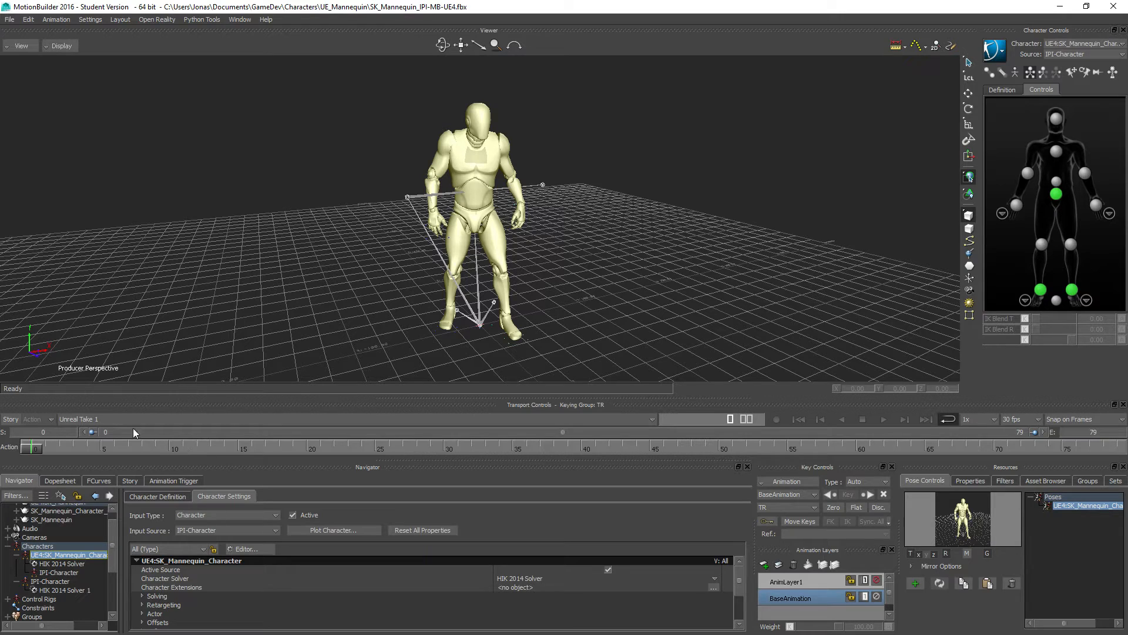
Switch to the PushButtonAnim take with AnimLayer1 active, and delete the stored mannequin pose
click(117, 419)
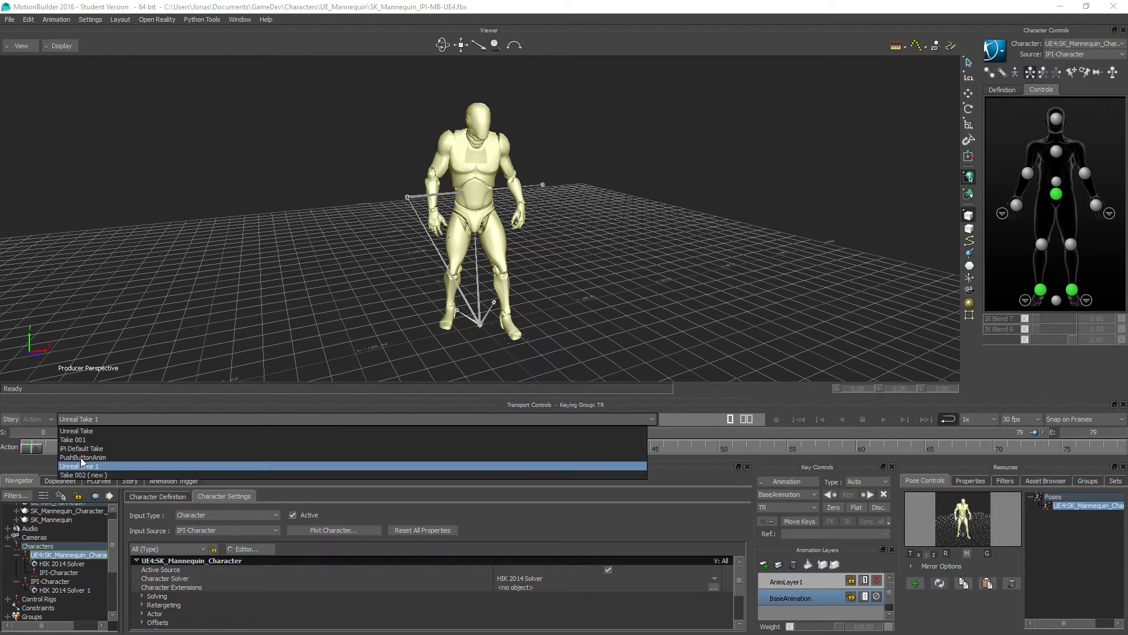
click(80, 457)
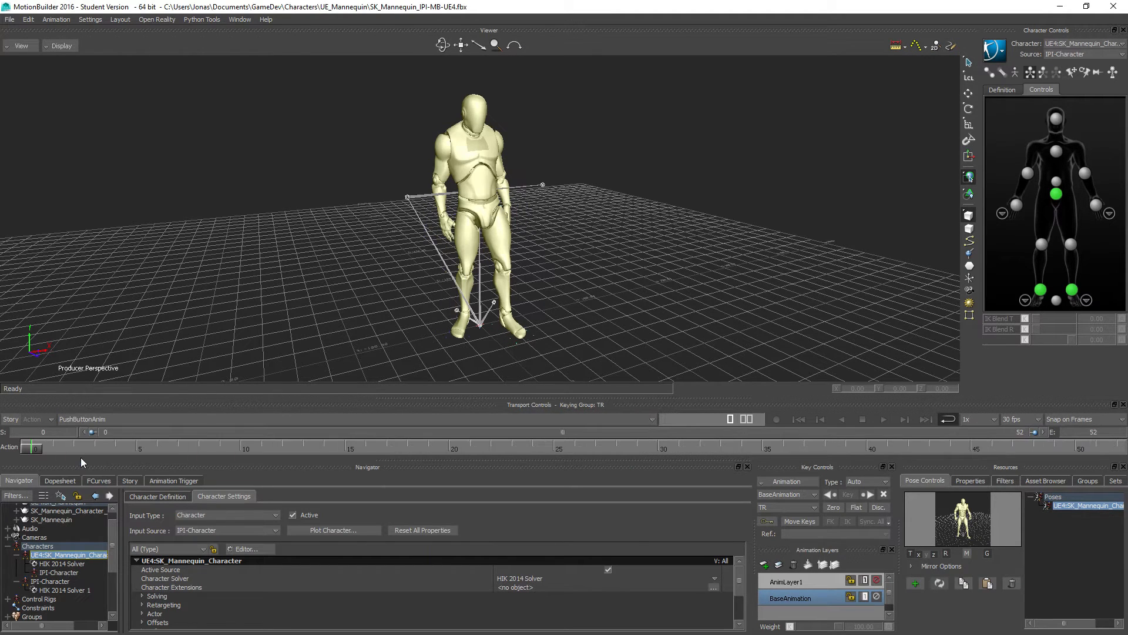
click(806, 580)
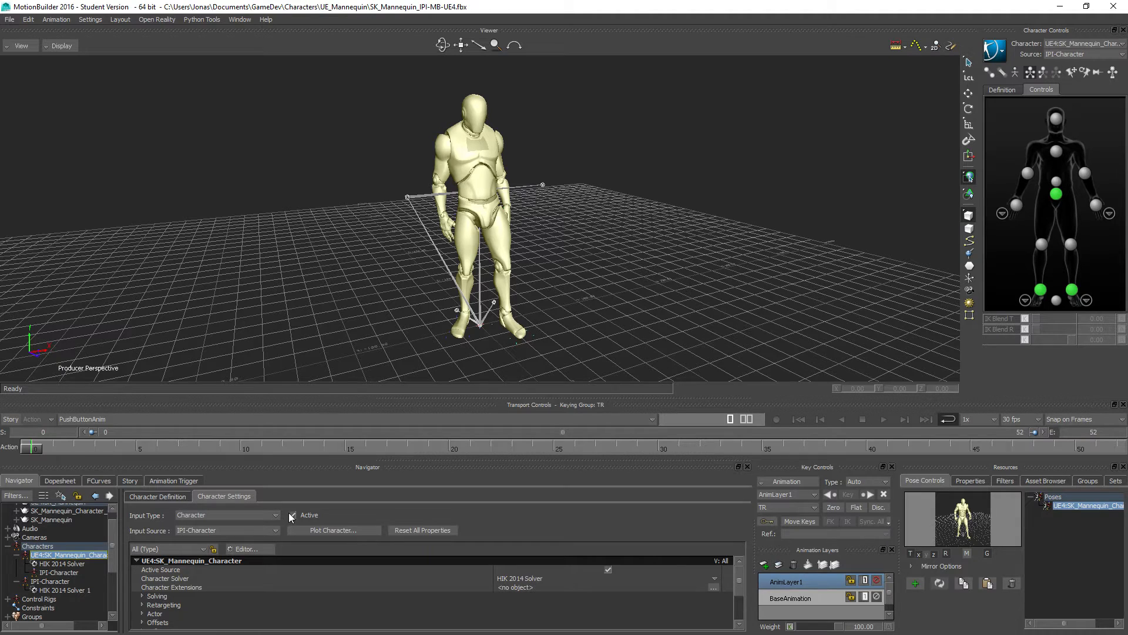
right_click(1078, 506)
click(1087, 556)
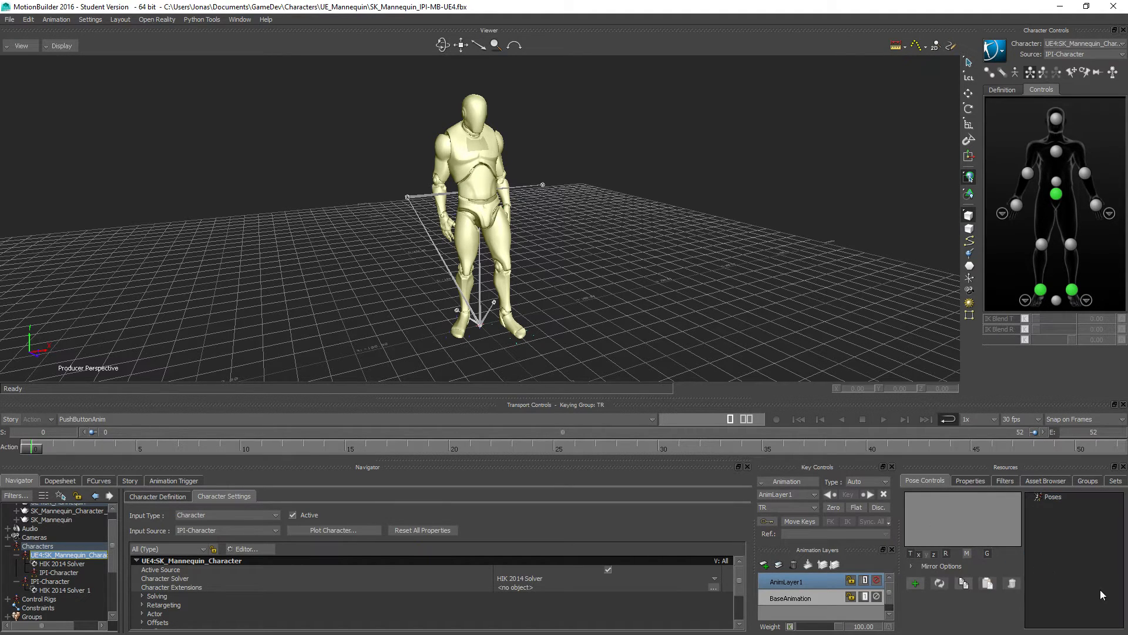
Return to Unreal Take 1 and plot the mannequin character's idle animation onto its Control Rig
click(71, 420)
click(78, 466)
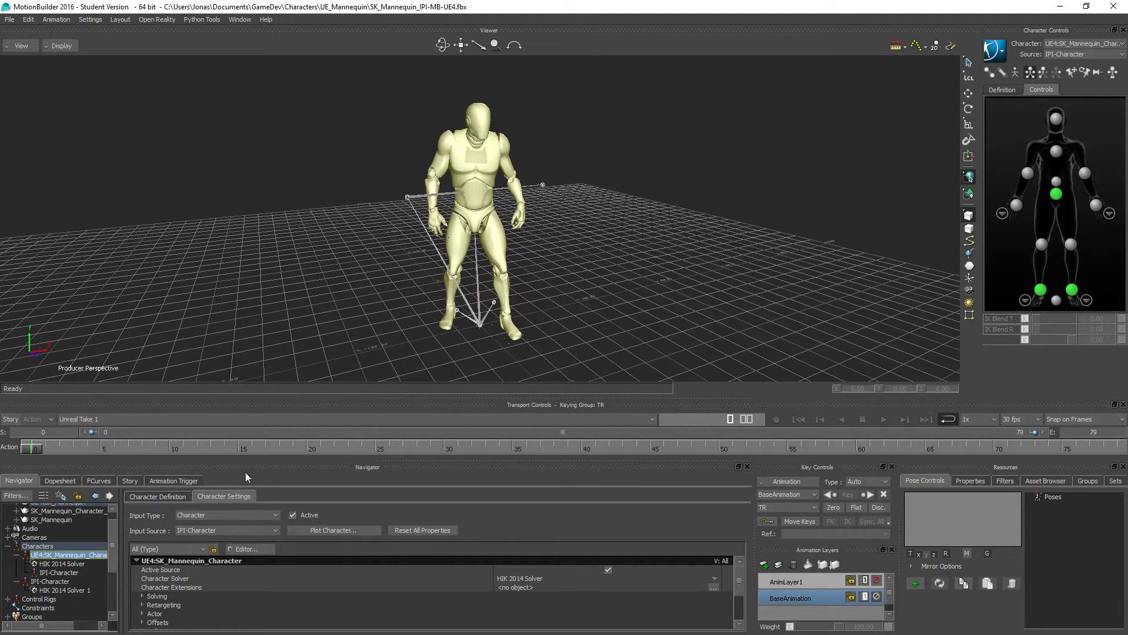
click(345, 531)
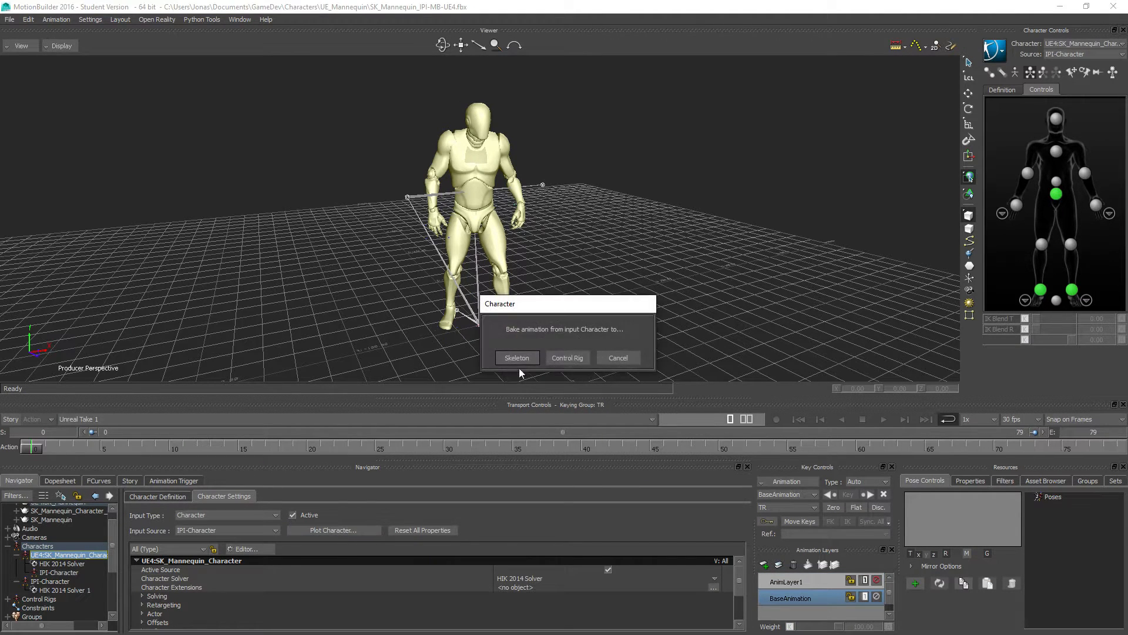
click(565, 358)
click(583, 448)
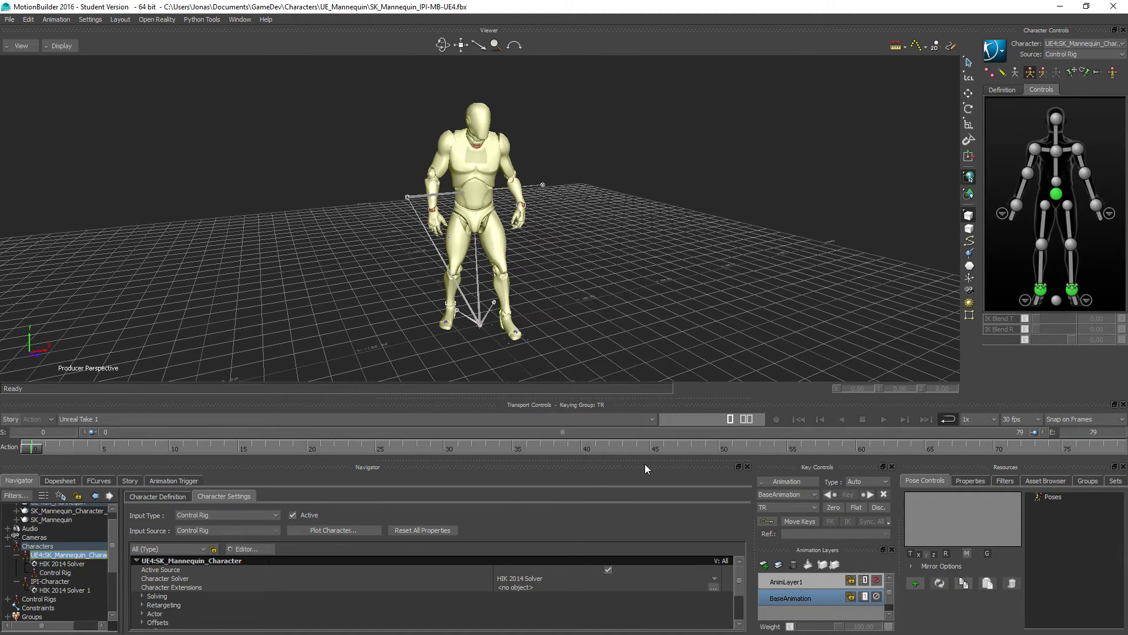
Store the mannequin's idle stance as a pose, and switch to the PushButtonAnim take with AnimLayer1 active
click(915, 583)
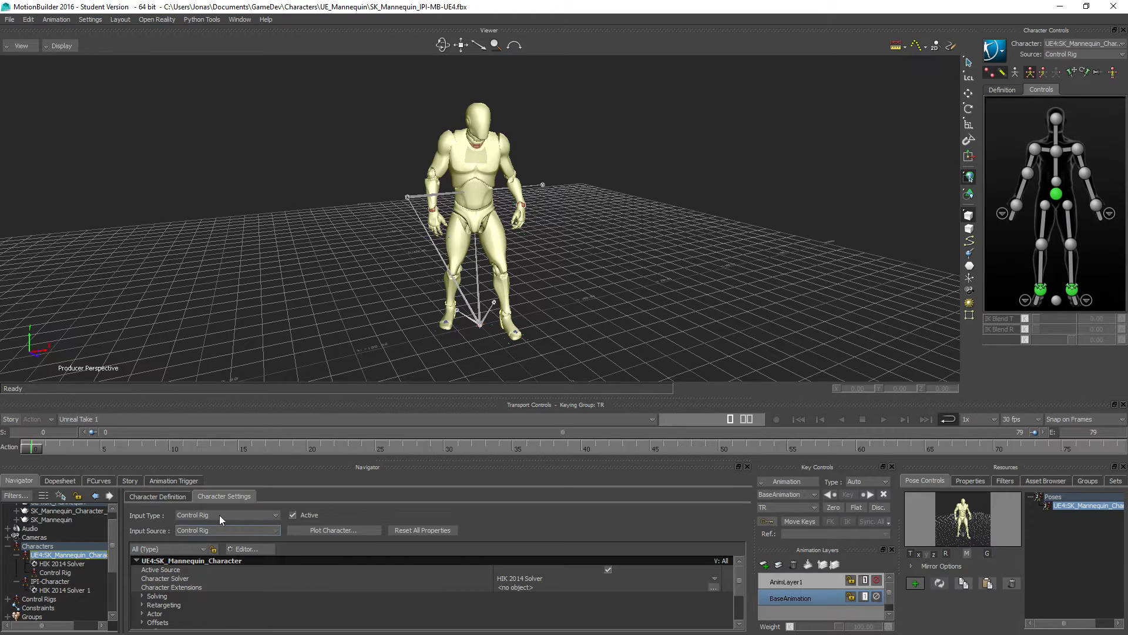
click(105, 418)
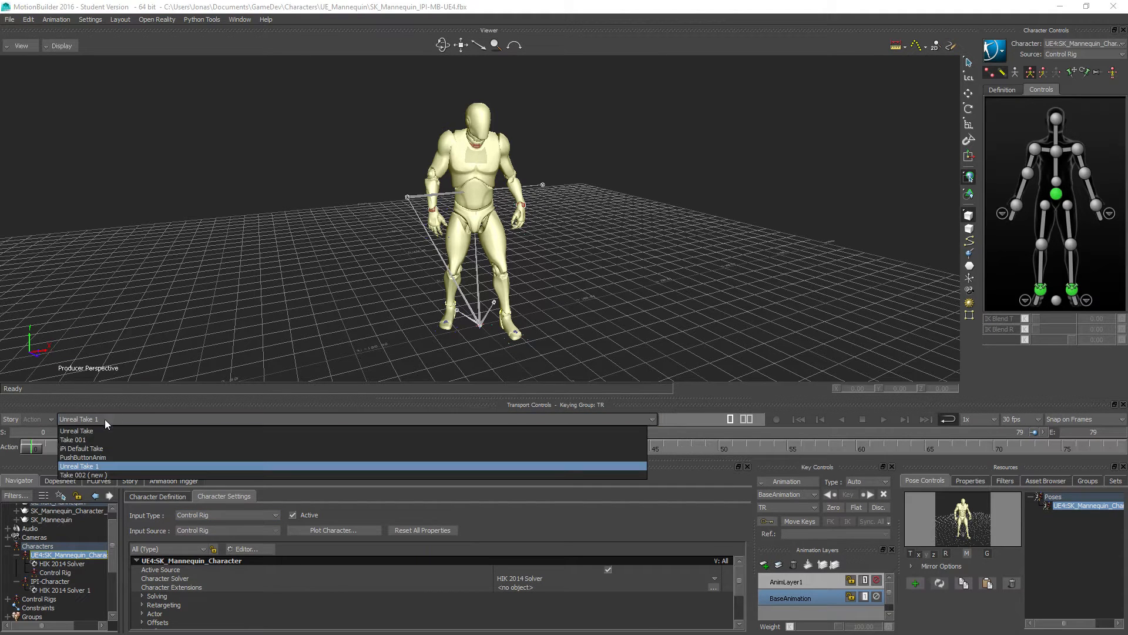
click(73, 466)
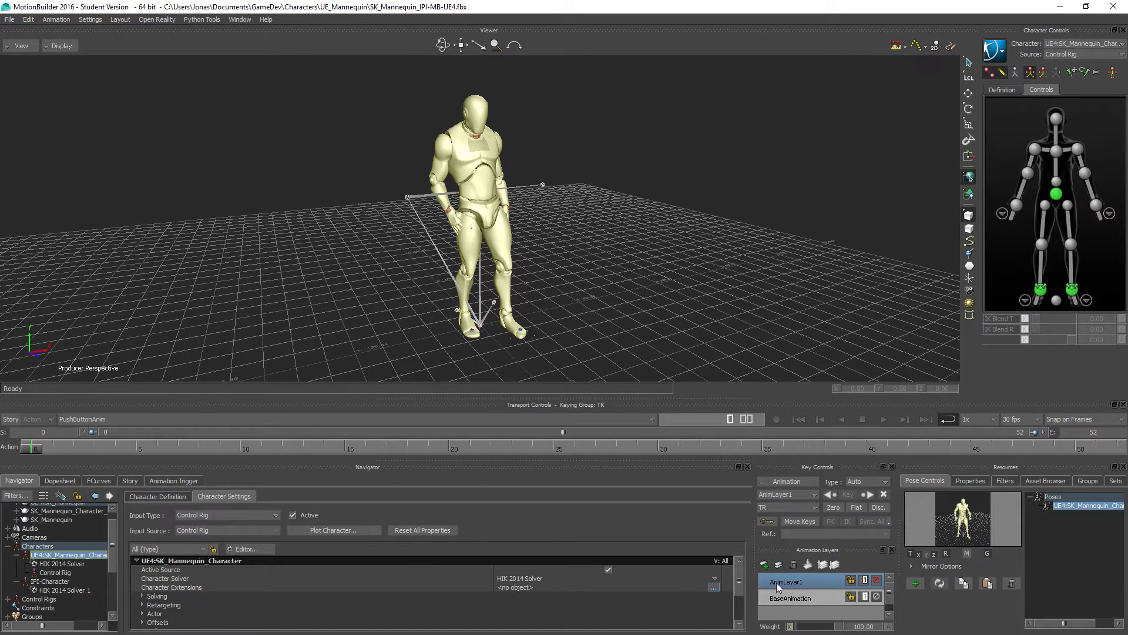
Select the mannequin's hips effector in Full Body mode and go through the stored pose's G, R and T matching options
click(1056, 200)
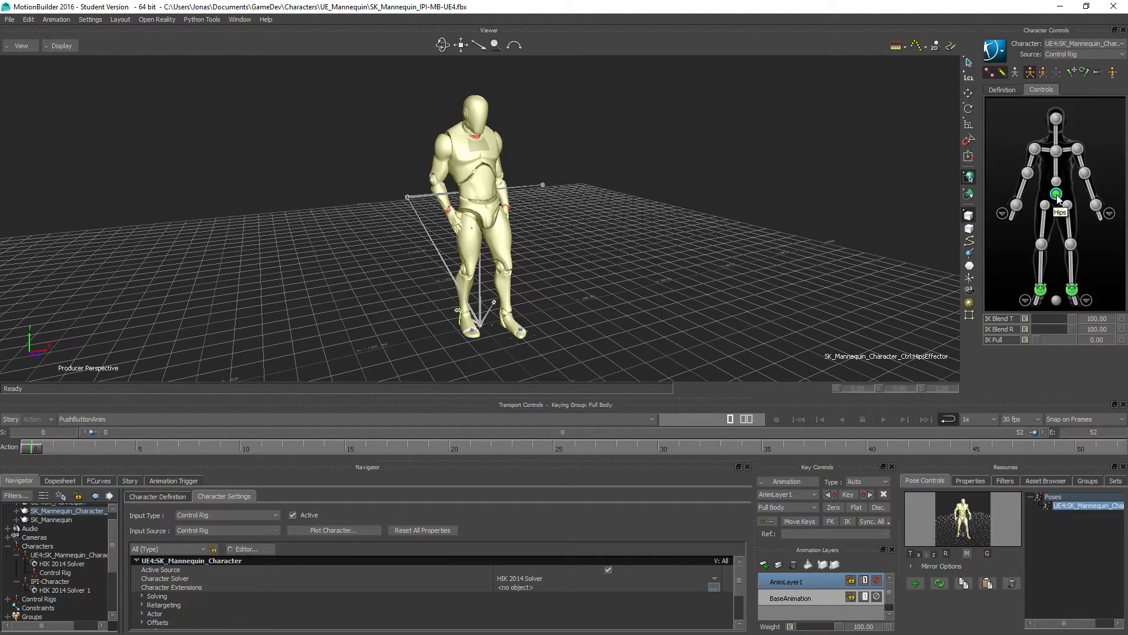
click(1030, 72)
click(989, 556)
click(947, 555)
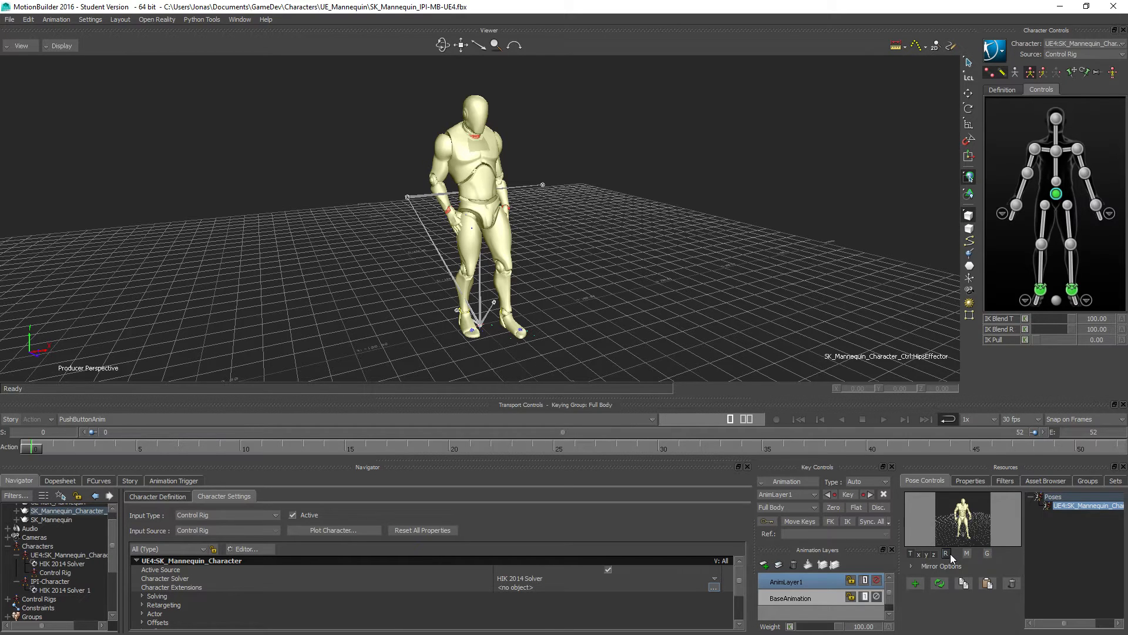
click(912, 555)
Try translating the hips effector along the X axis with the feet still pinned, and undo the move
key(t)
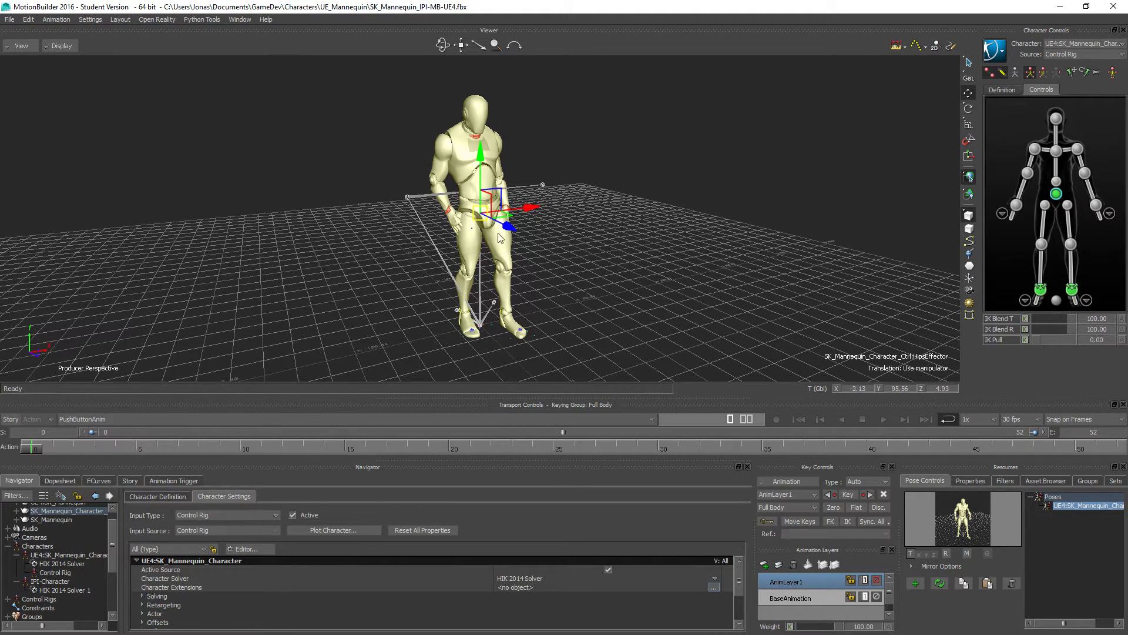
drag(531, 210, 616, 200)
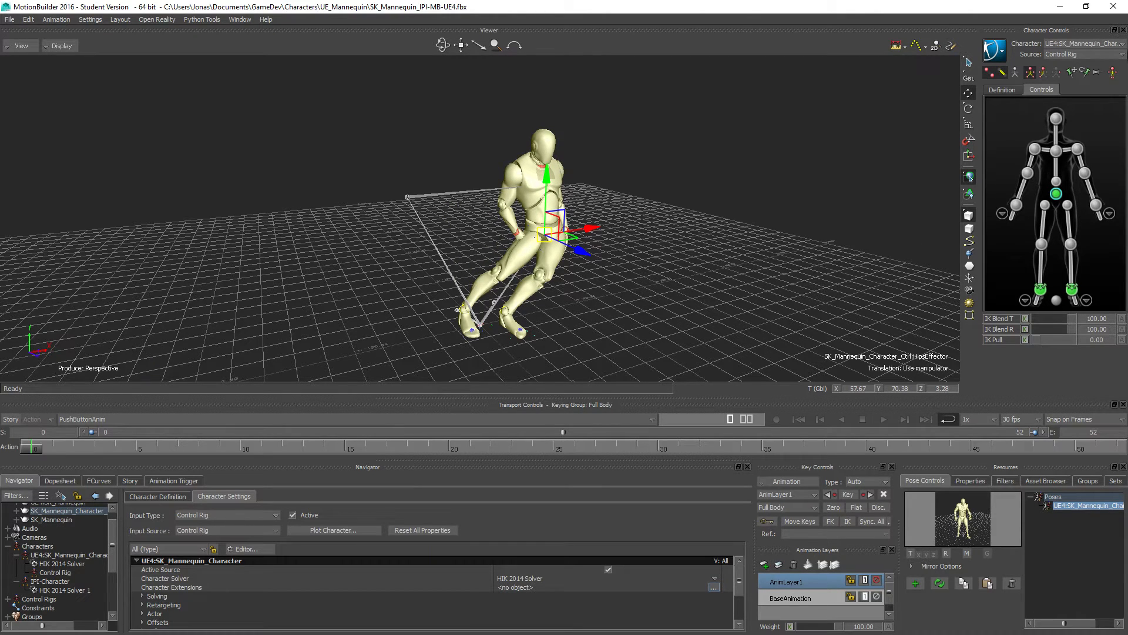
key(ctrl+z)
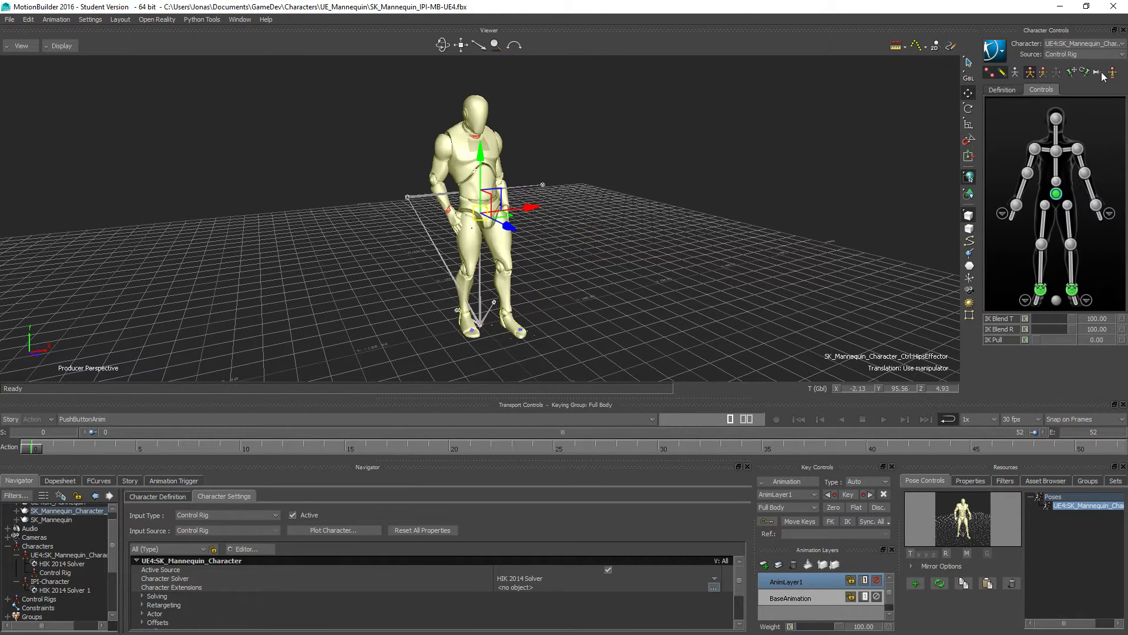
Release all pinning on the control rig and translate the whole mannequin along X to about 96
click(1097, 71)
drag(506, 223, 652, 238)
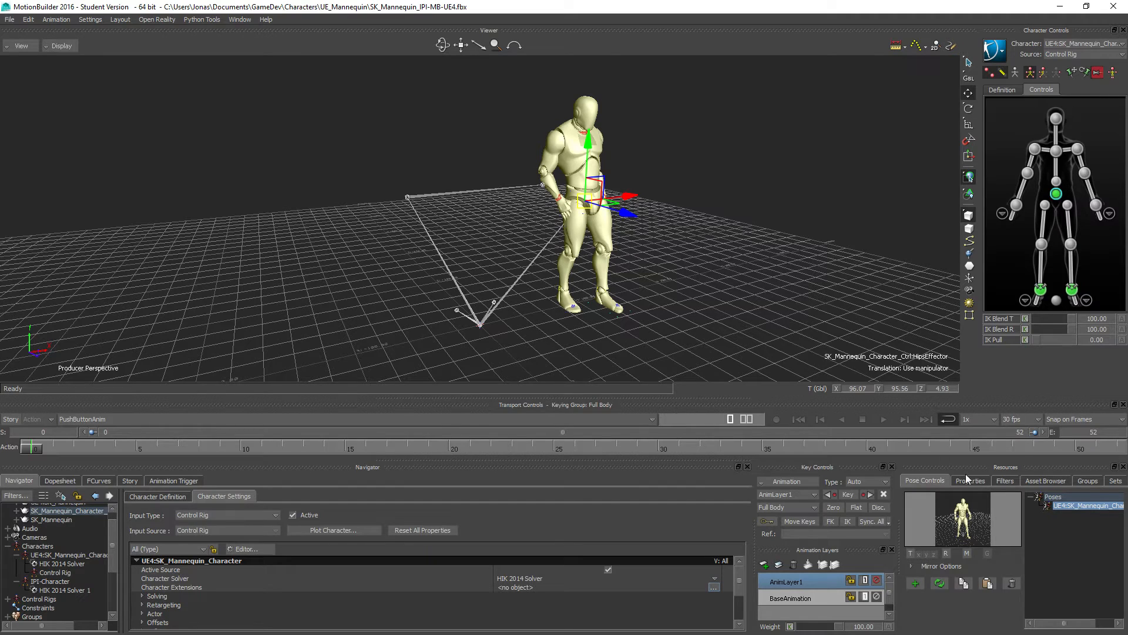
Apply the stored idle pose to the mannequin at frame 0 and key it in full body on AnimLayer1
double_click(1080, 506)
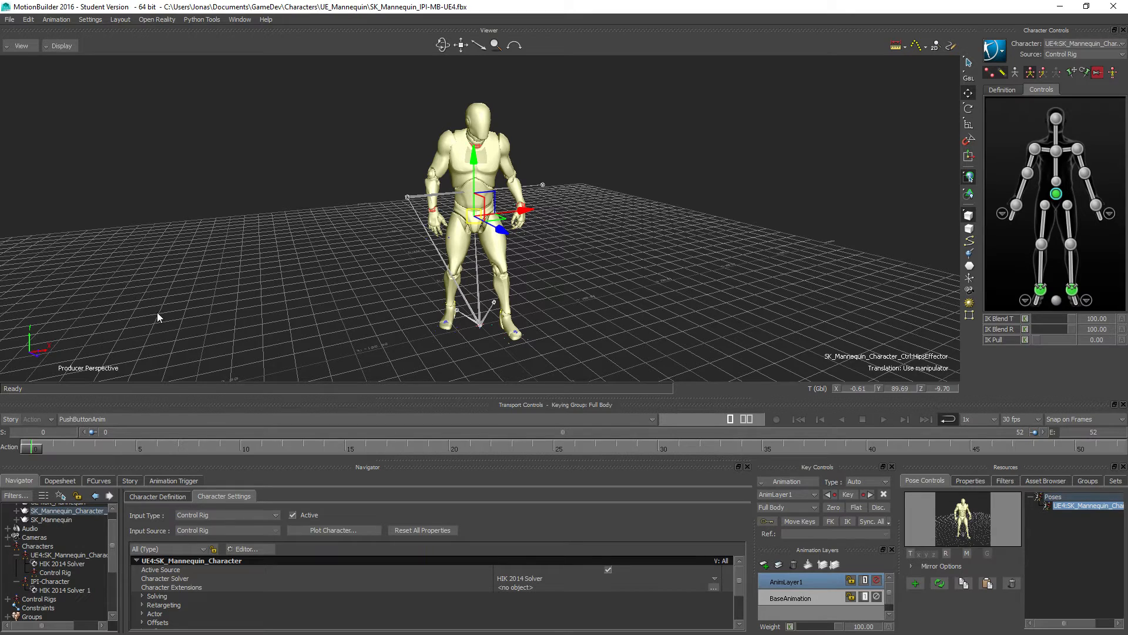
key(k)
Look up the mouse and keyboard Interaction Mode setting and leave it as it is
click(194, 21)
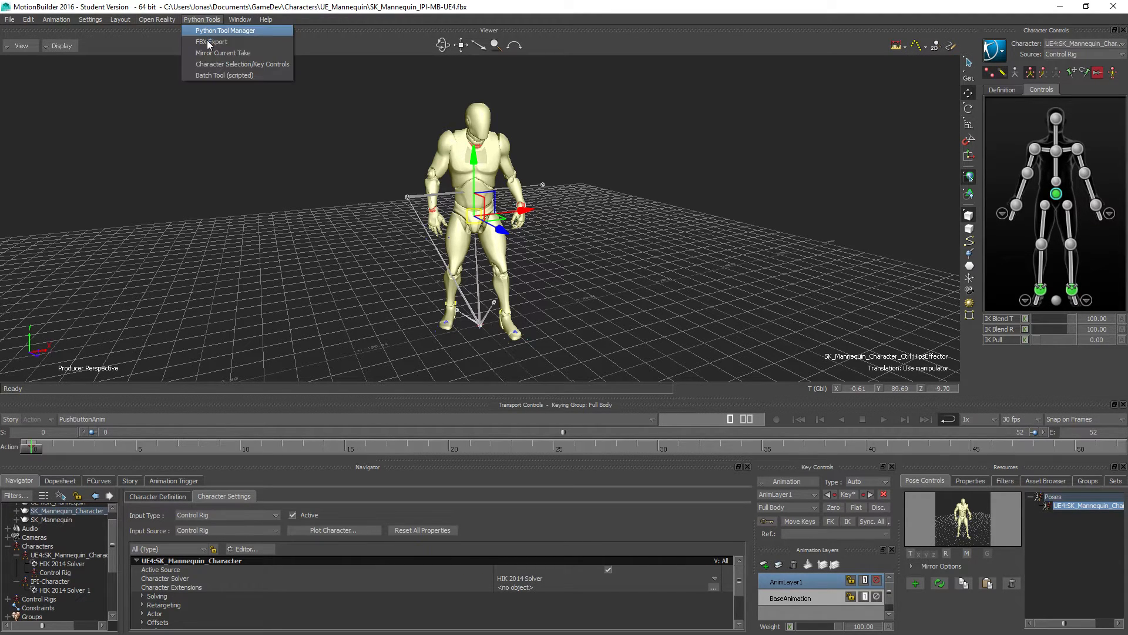
click(120, 20)
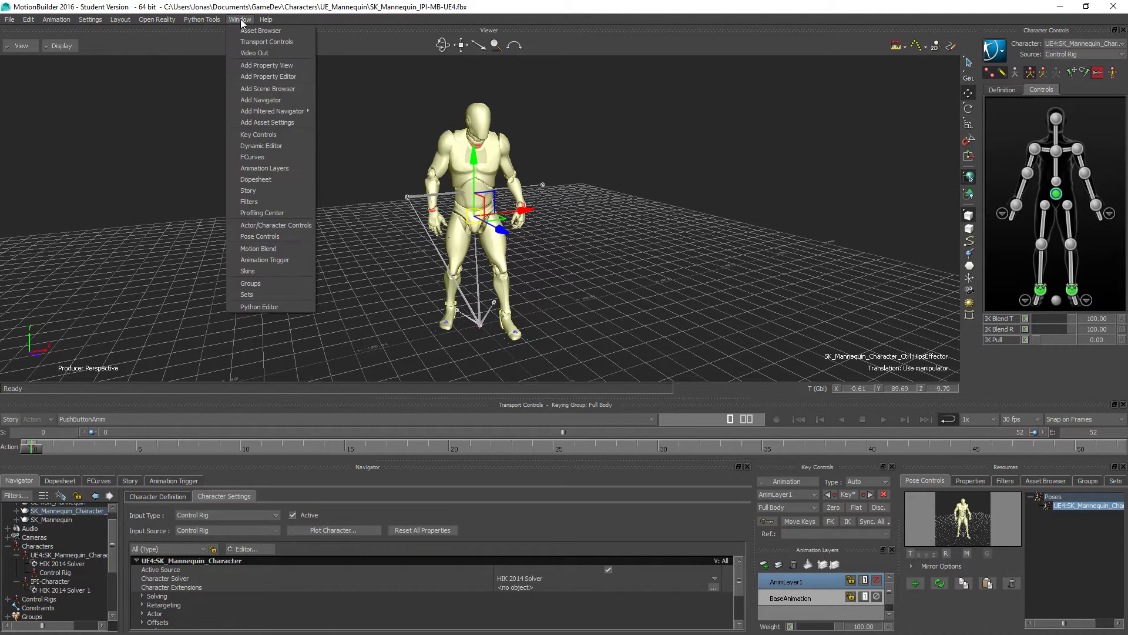
click(90, 22)
click(90, 21)
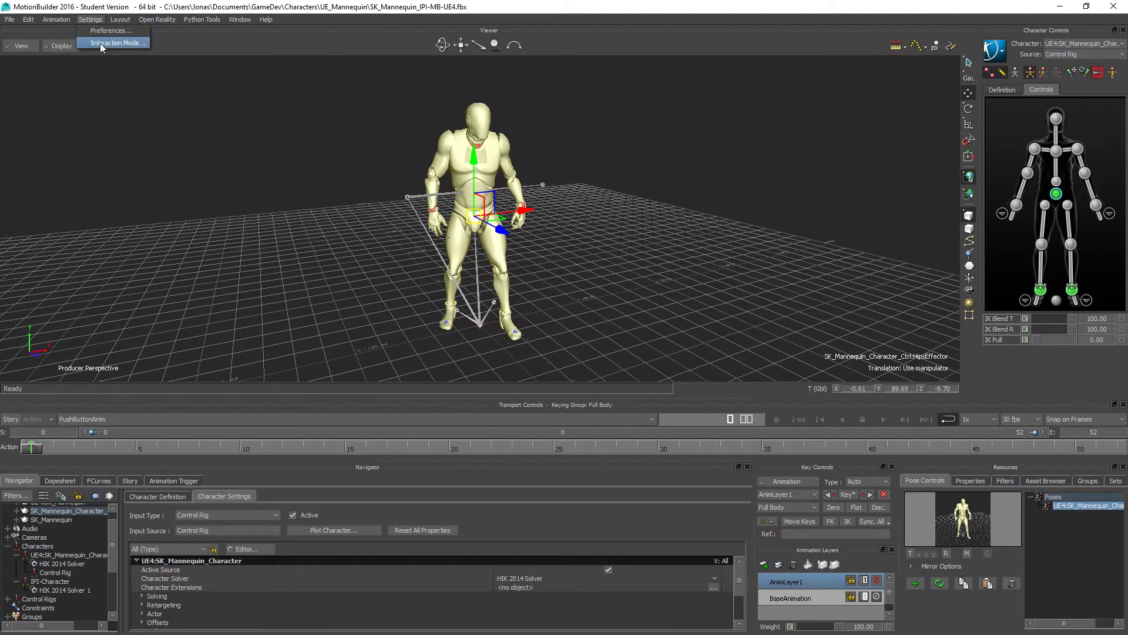
click(102, 46)
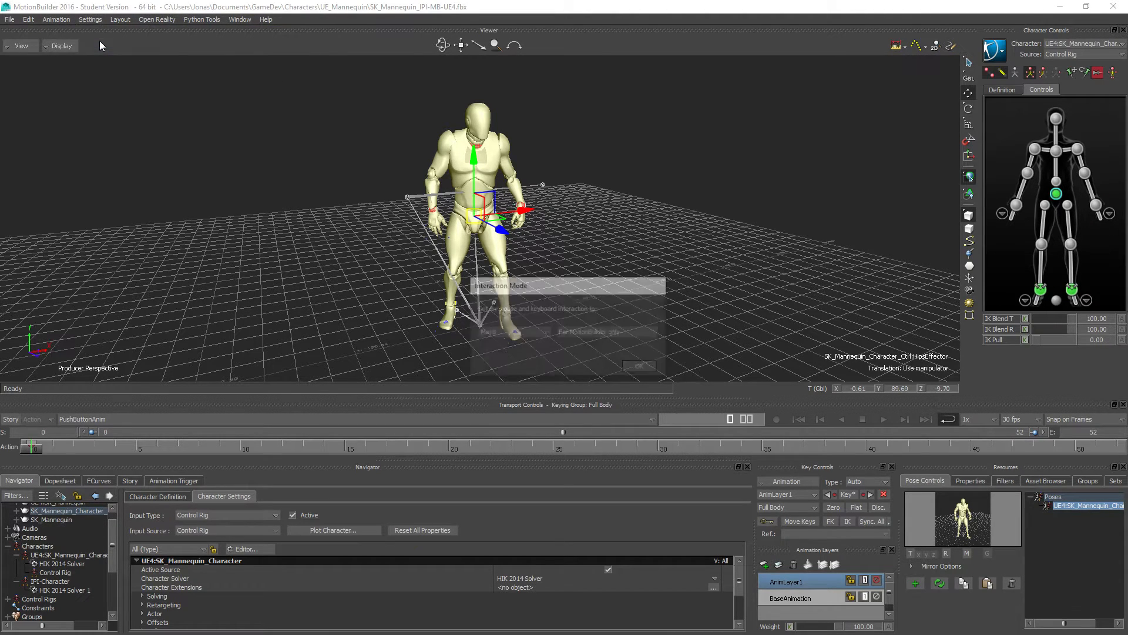
click(641, 369)
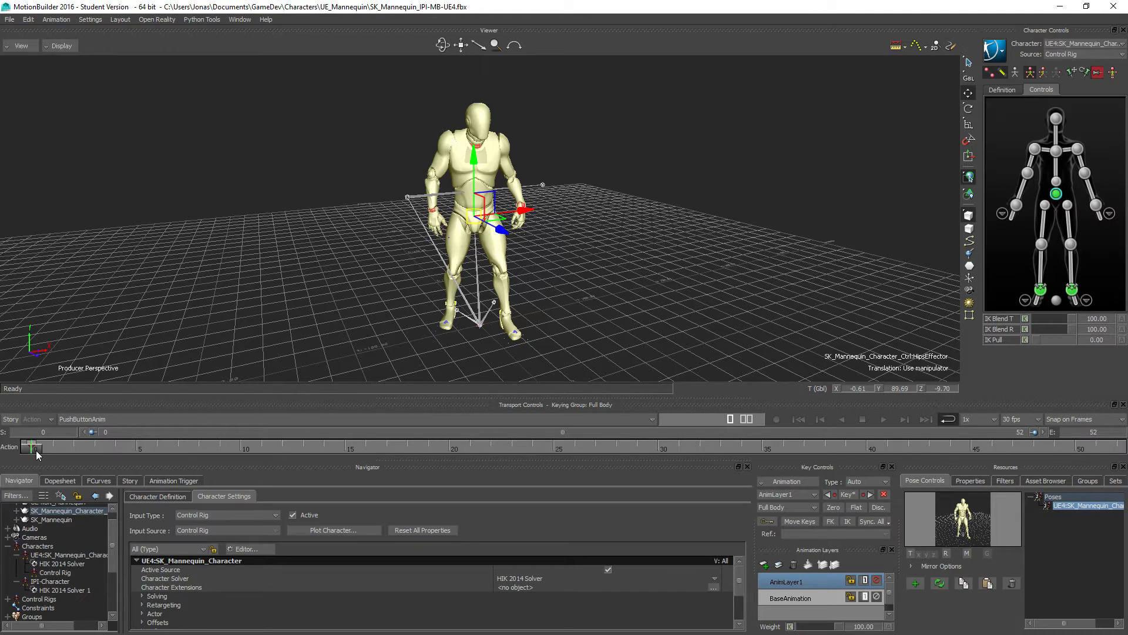
Apply the stored idle pose at the last frame, 52, key it on AnimLayer1, and return to frame 0
drag(37, 450, 282, 448)
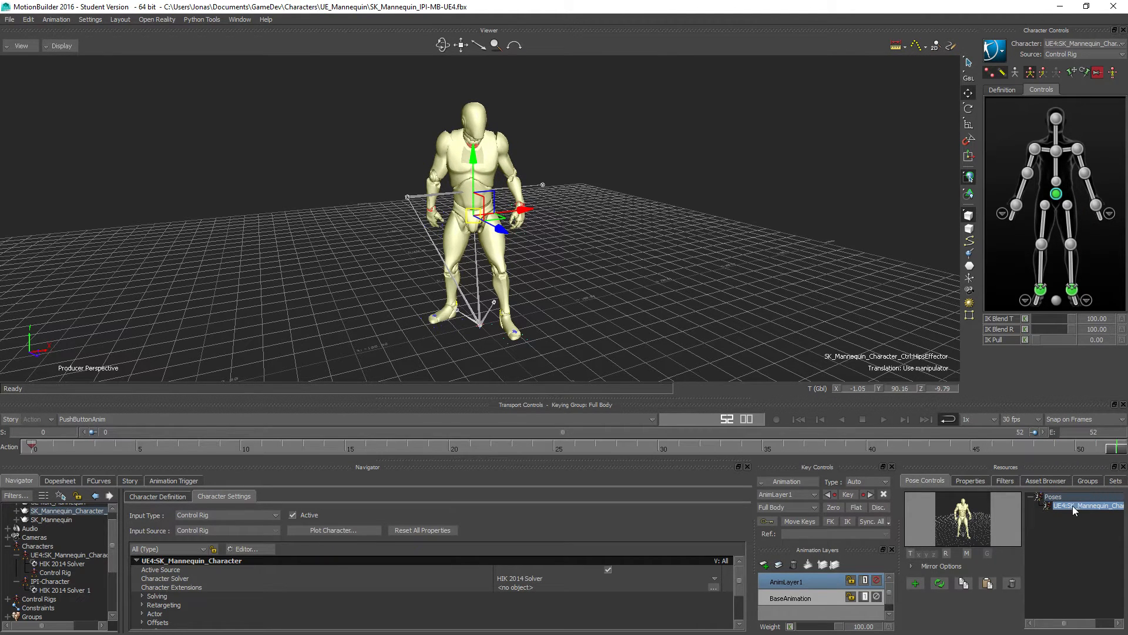
double_click(1073, 504)
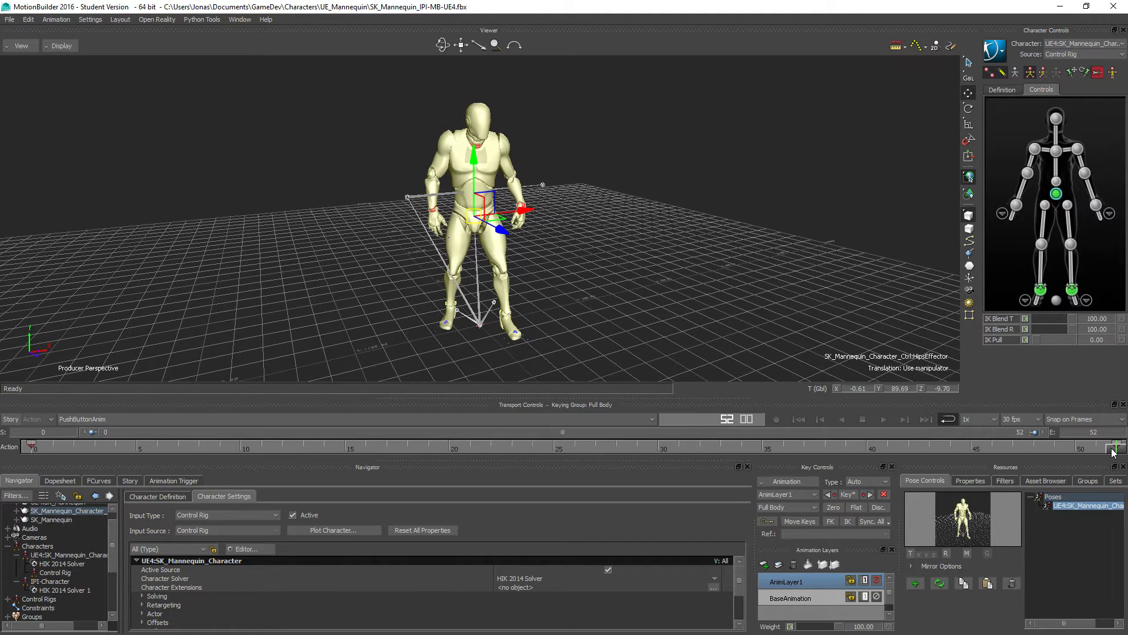
drag(1113, 451, 35, 449)
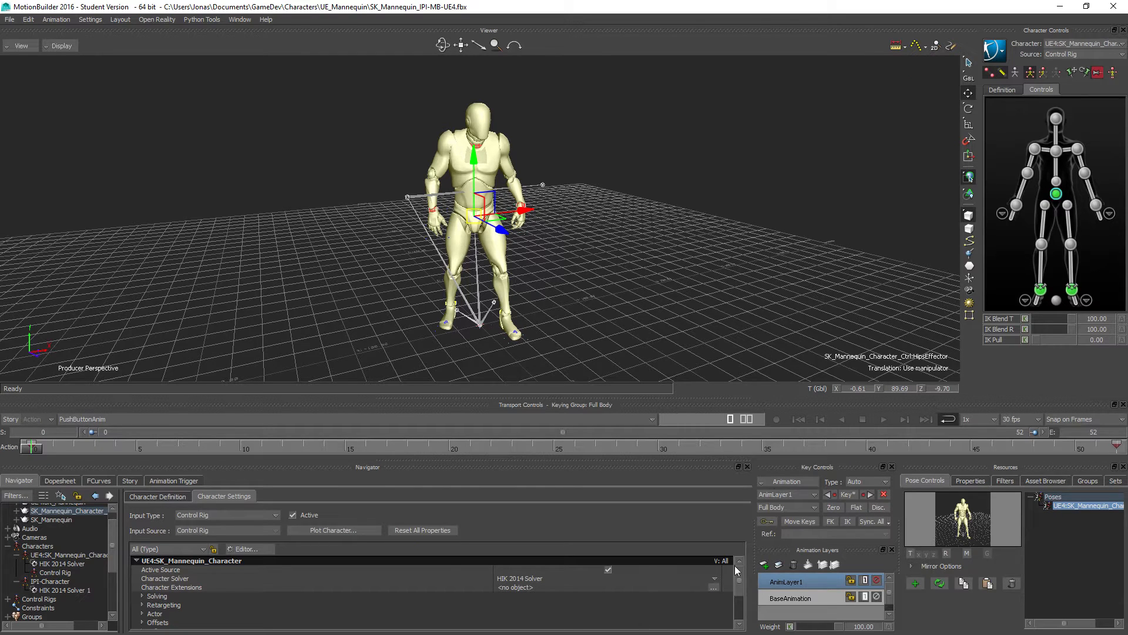
Play the PushButtonAnim take and scrub its opening frames to check the blend out of the idle pose
click(883, 419)
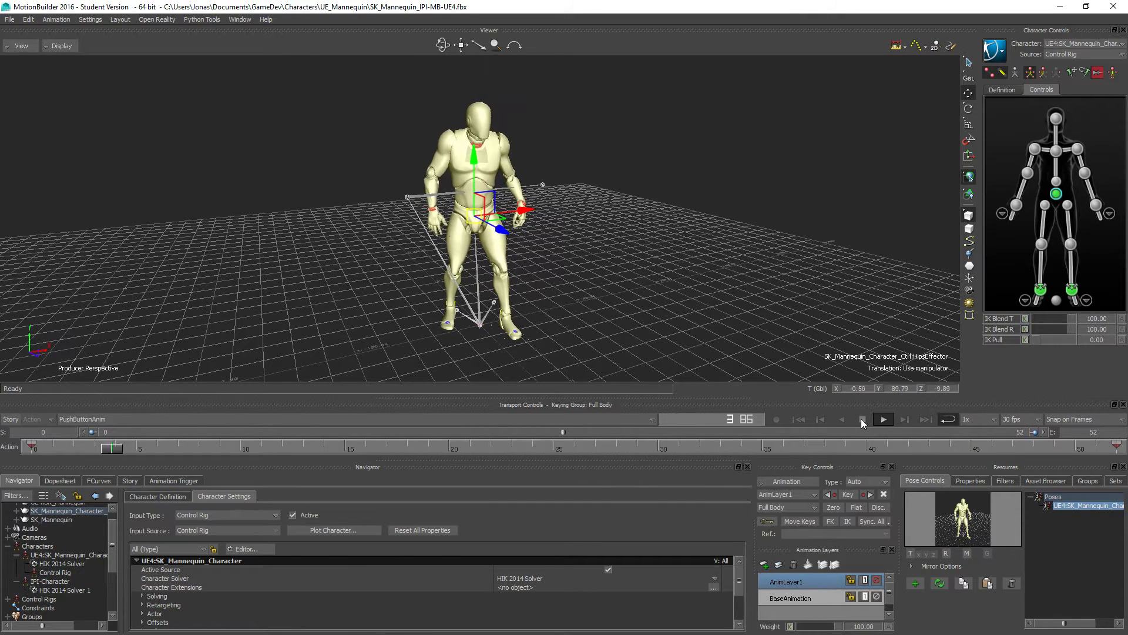
click(861, 419)
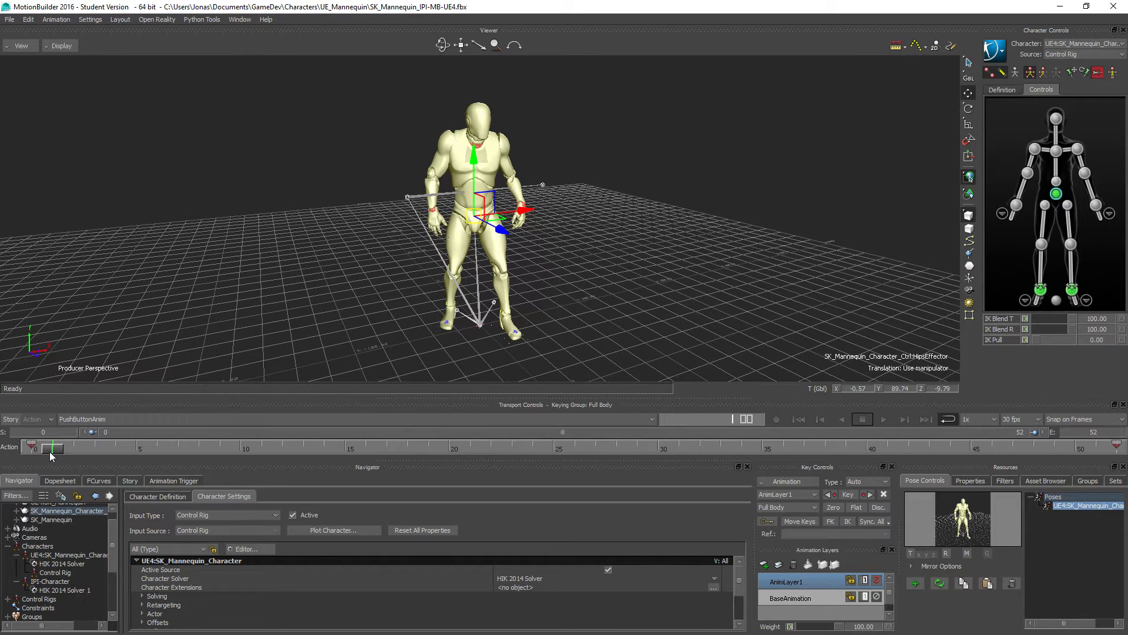
mouse_move(52, 449)
mouse_down()
mouse_move(32, 449)
mouse_move(60, 457)
mouse_move(33, 451)
mouse_up()
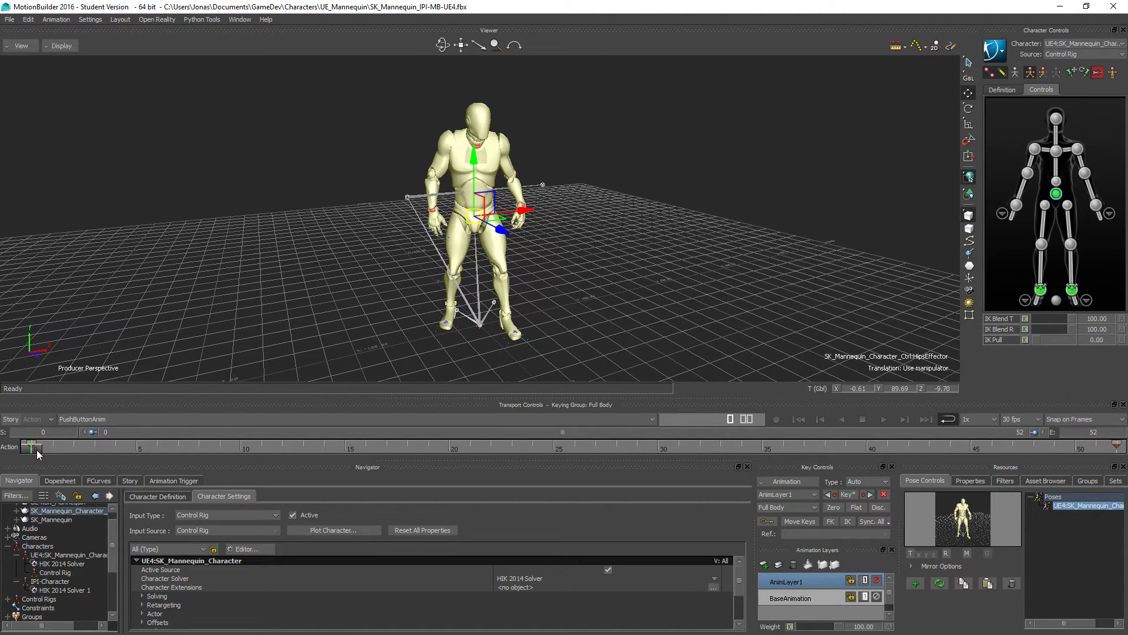
drag(63, 451, 31, 451)
Merge AnimLayer1 into BaseAnimation for all properties and scene objects, deleting the merged layer
drag(479, 315, 437, 336)
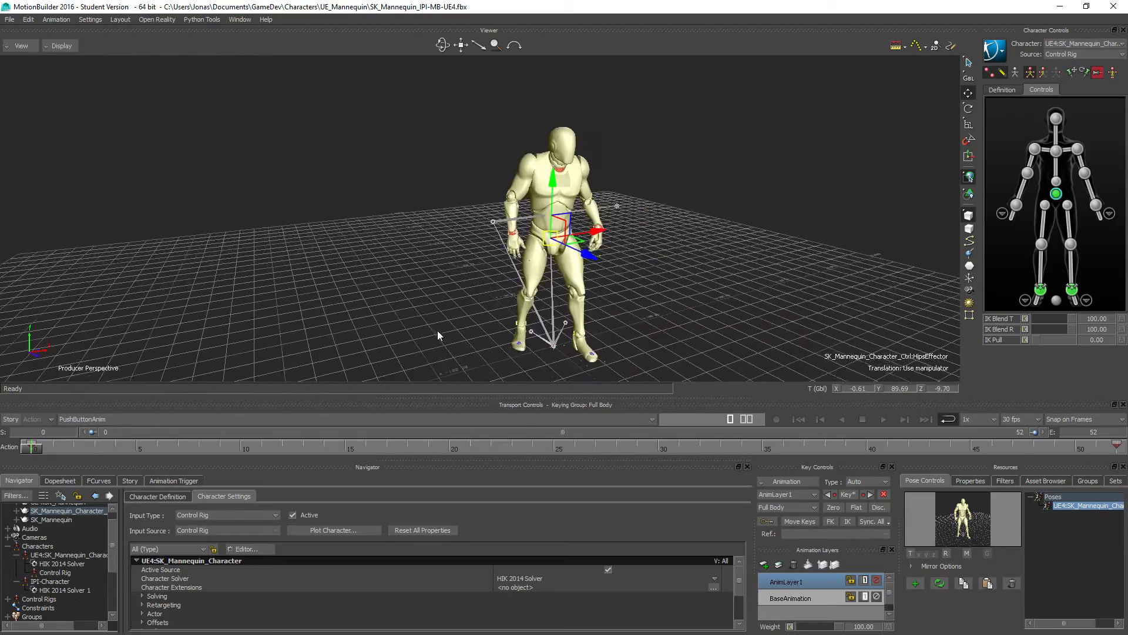
shift+drag(516, 350, 411, 318)
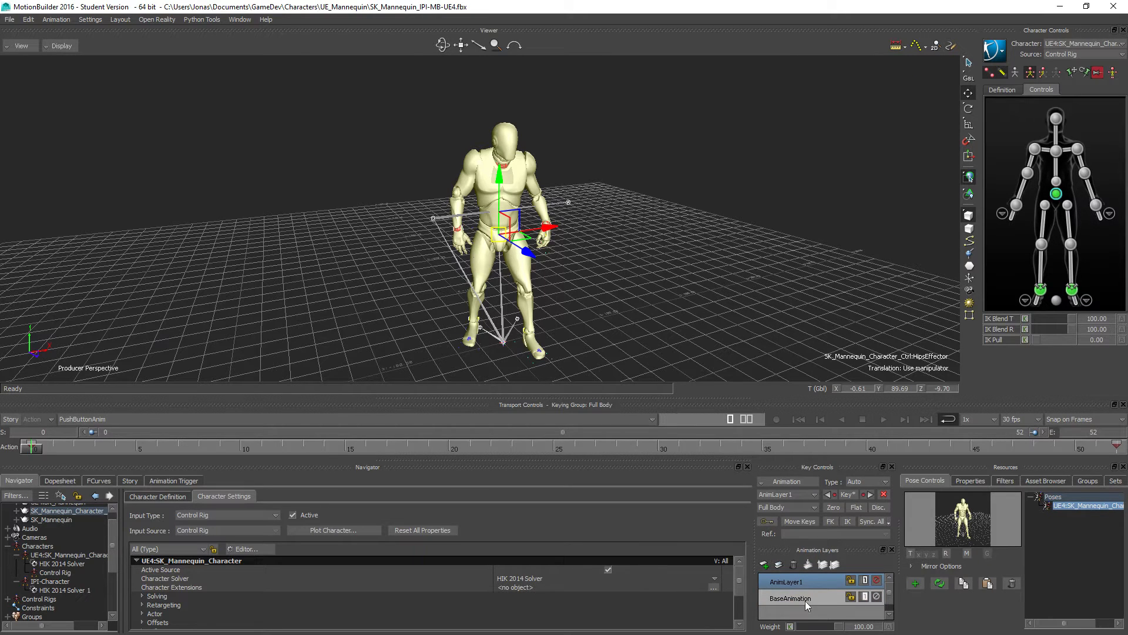
click(807, 564)
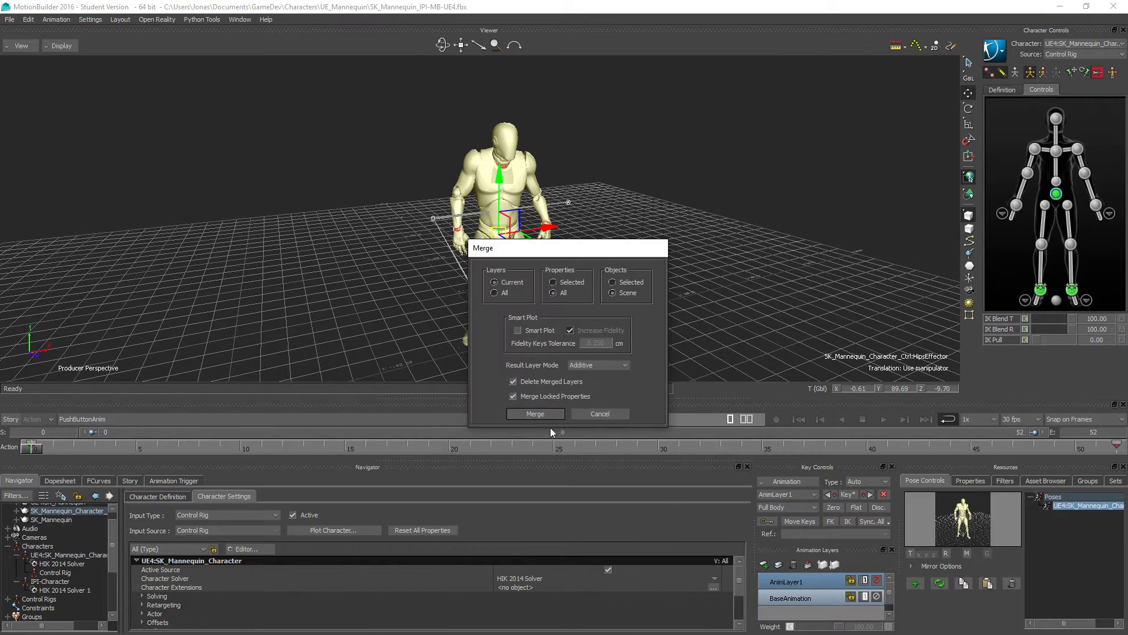
click(529, 415)
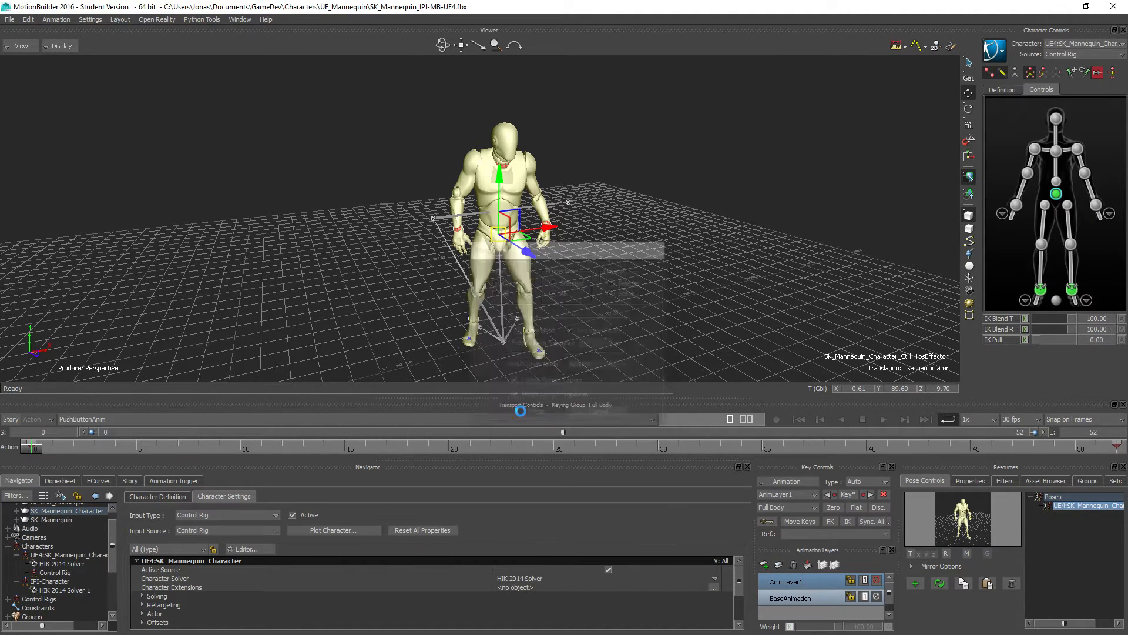
Play the merged animation, scrub its first frames to check for foot sliding, and return to frame 0
click(884, 419)
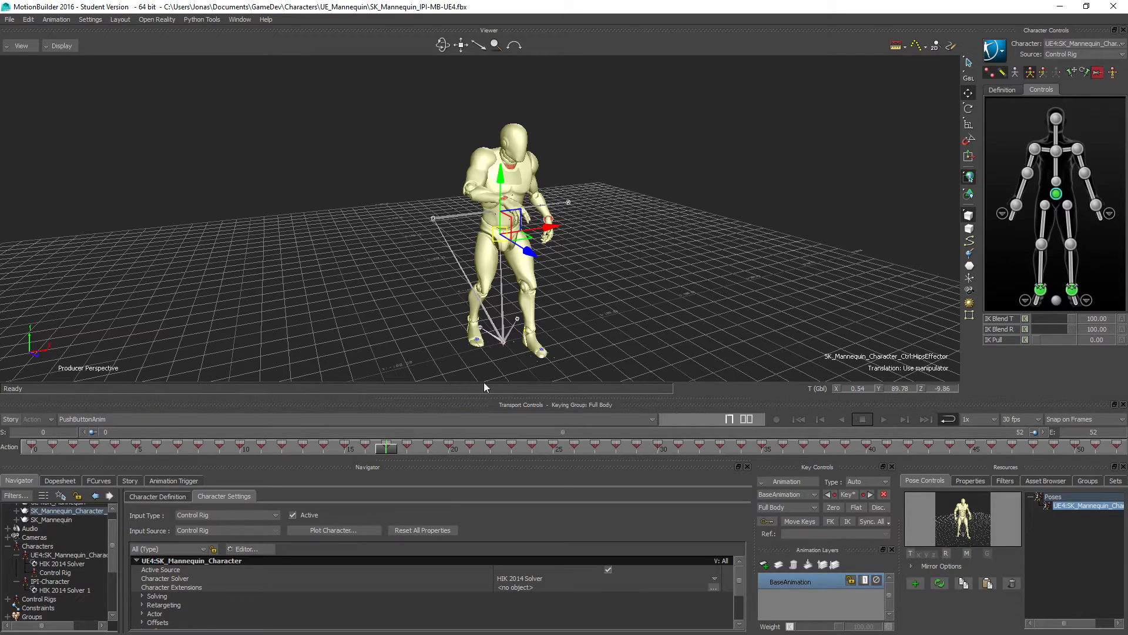
drag(383, 450, 31, 449)
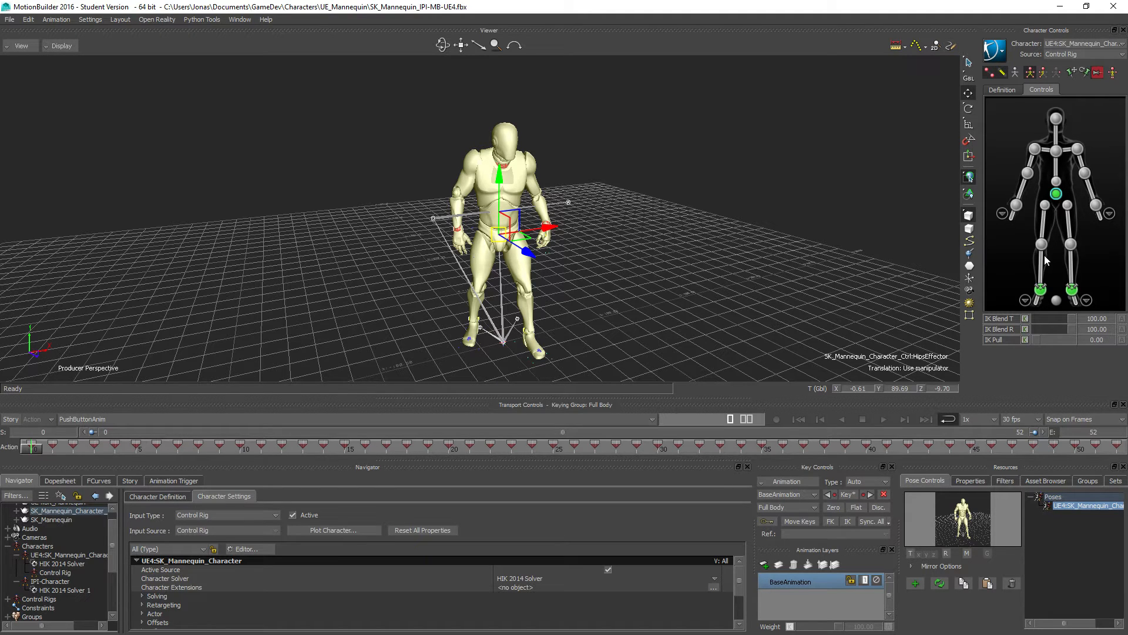
drag(36, 449, 71, 451)
click(31, 449)
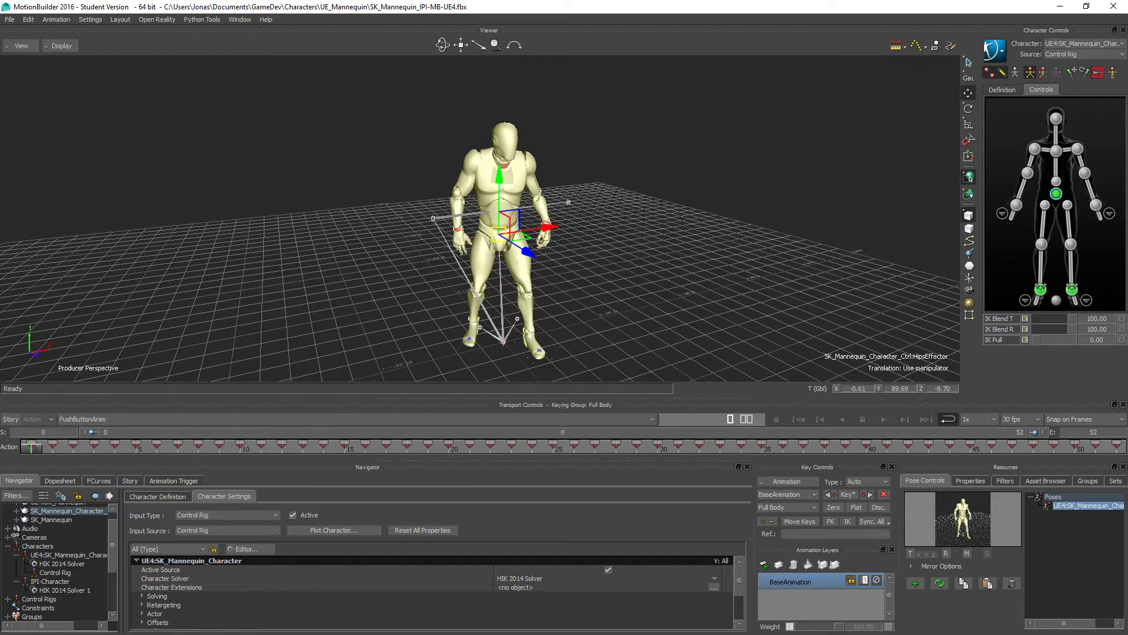
Select the right foot effector in the foot's detailed controls and set its IK Blend T and R to 100
click(1025, 301)
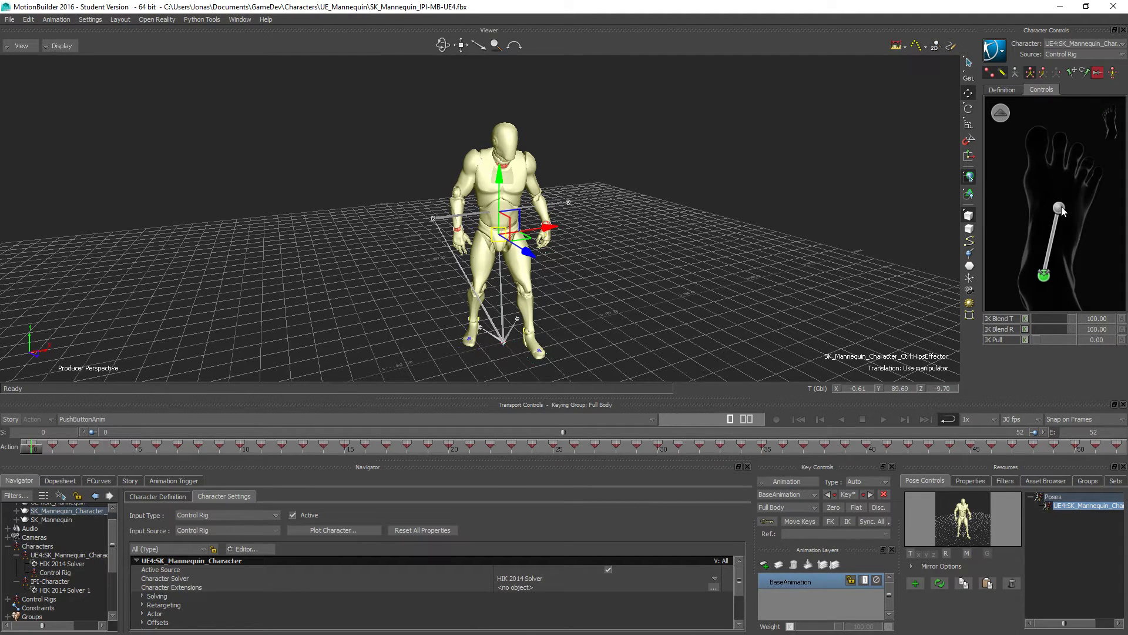
click(1058, 208)
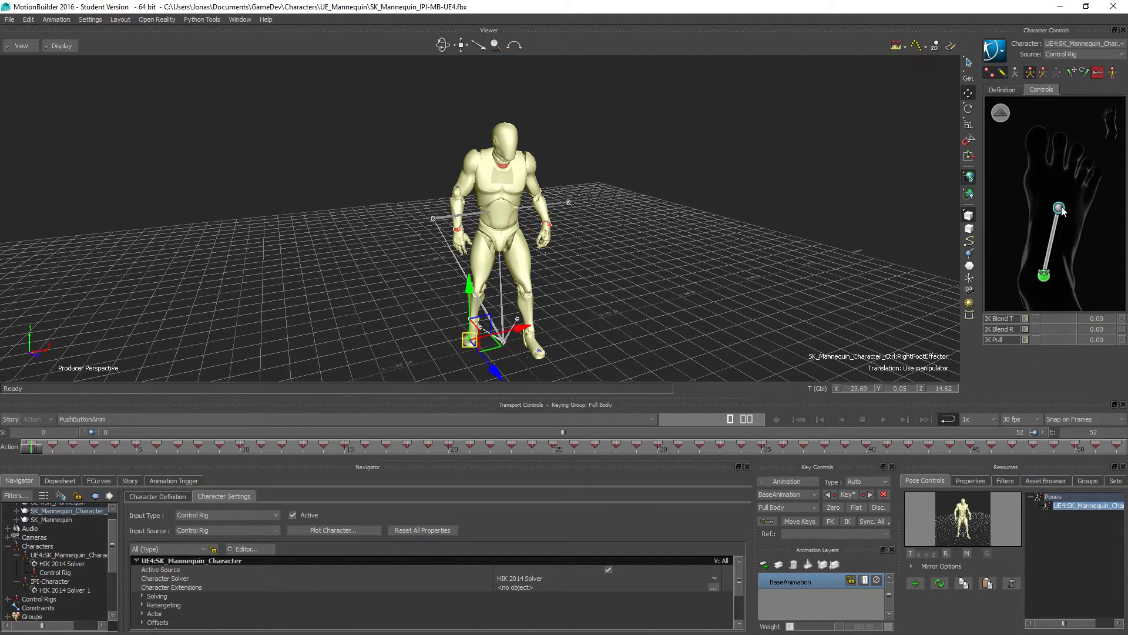
click(1036, 328)
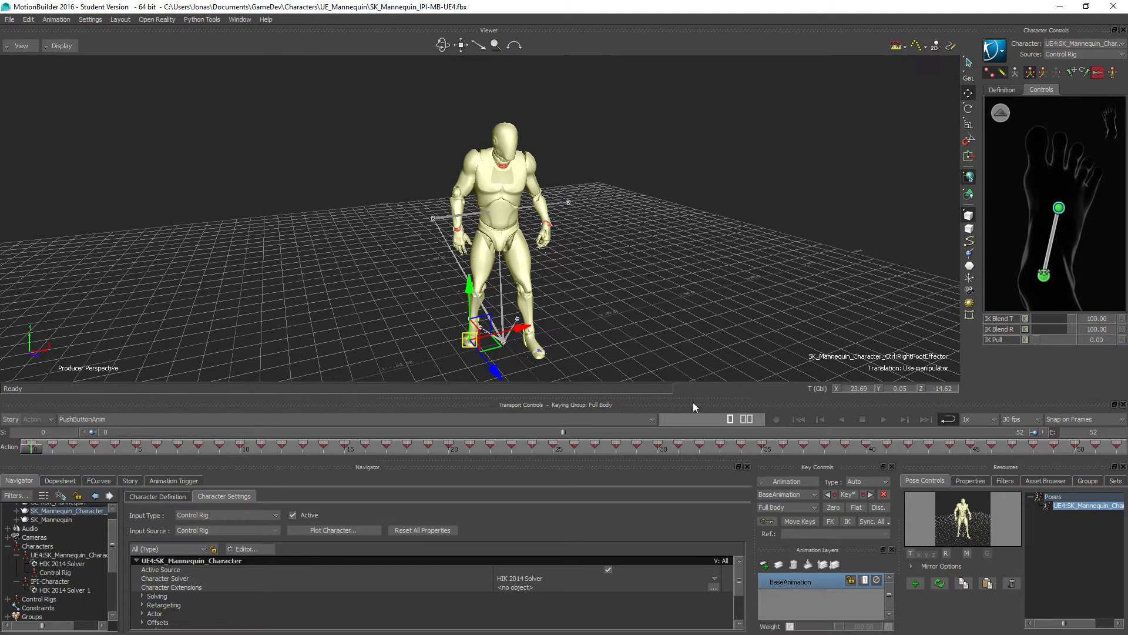
Delete all of the right foot effector's translation keys after frame 0 in the FCurves editor and play the take
click(99, 481)
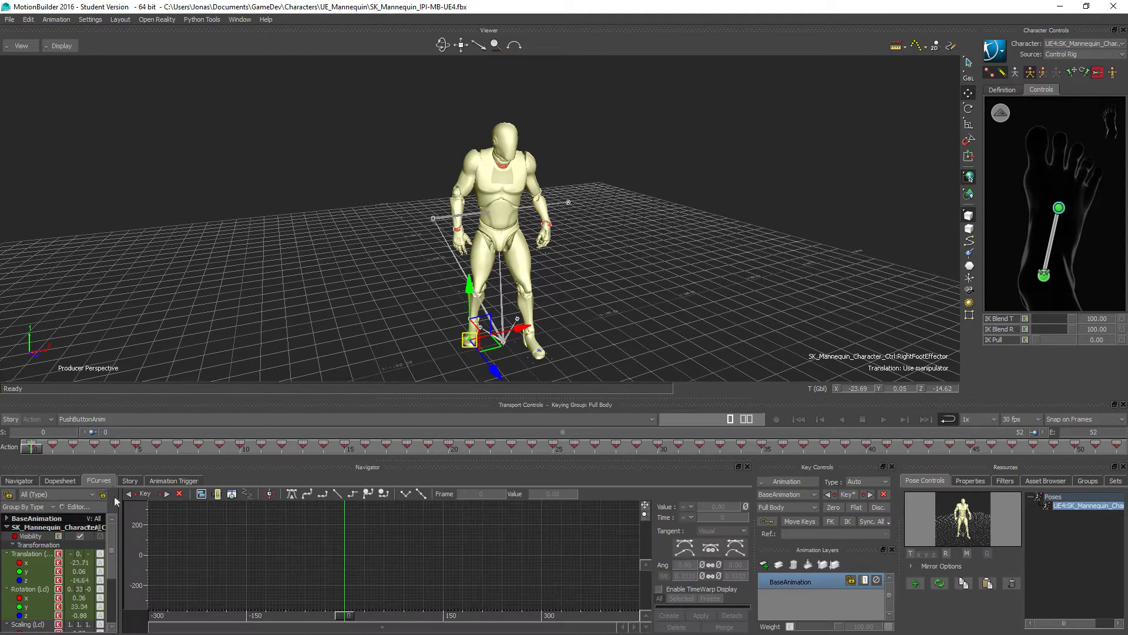
click(23, 559)
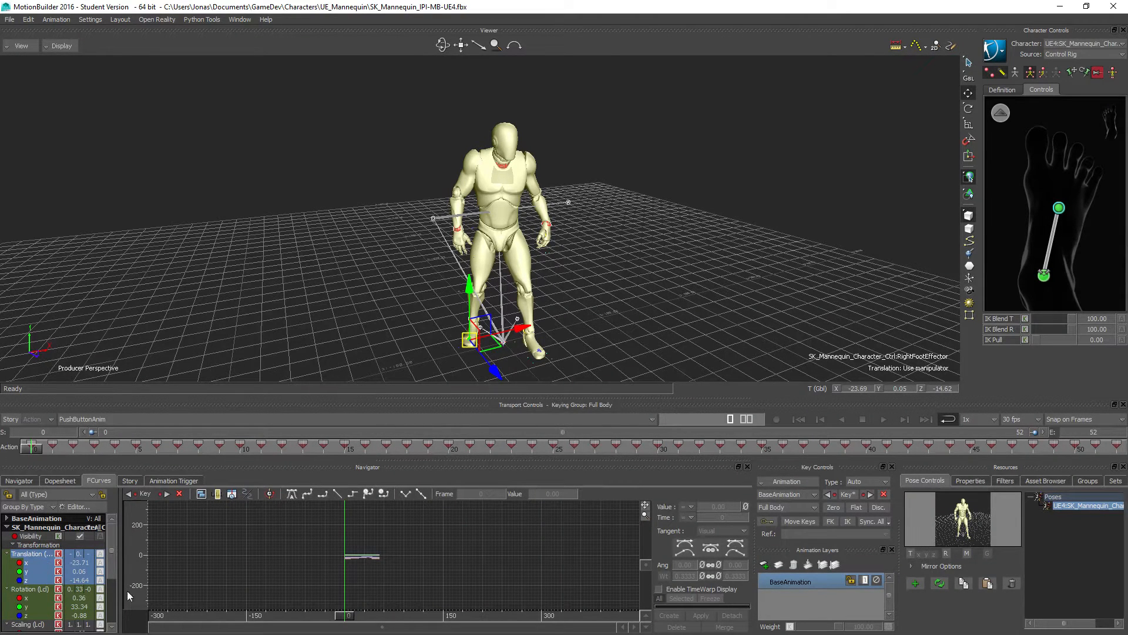
key(a)
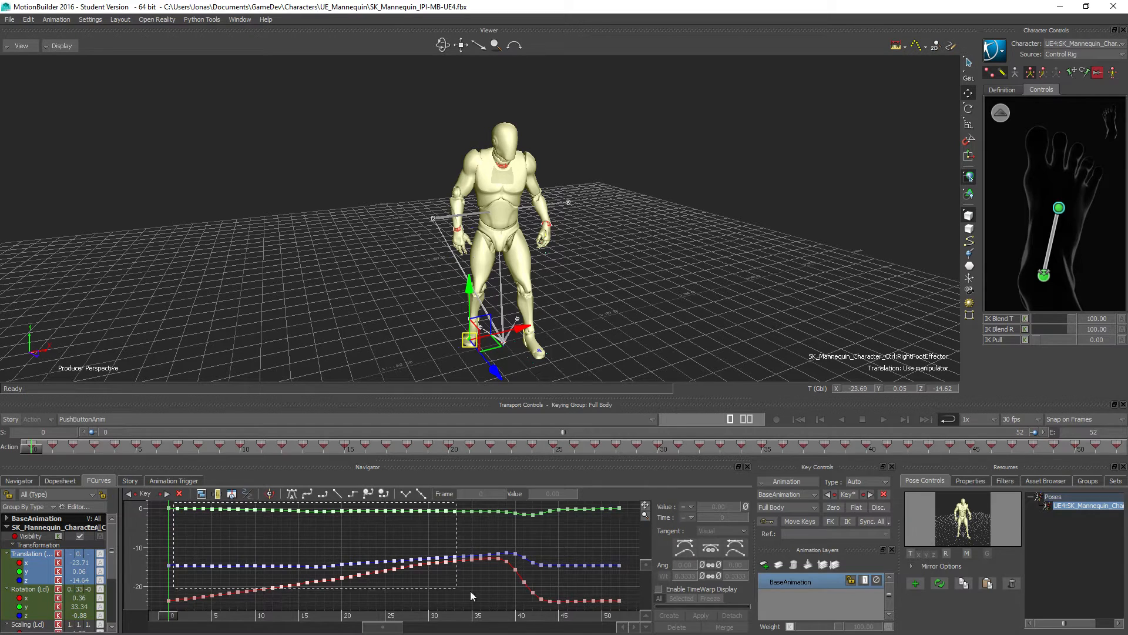
drag(635, 611, 641, 615)
key(Delete)
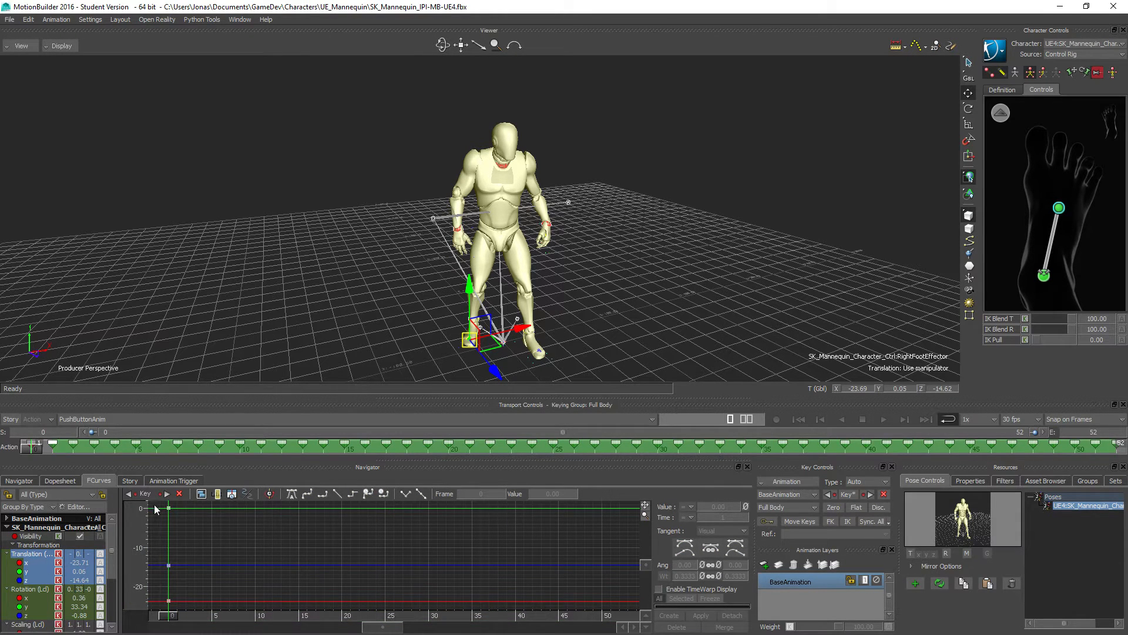
click(883, 421)
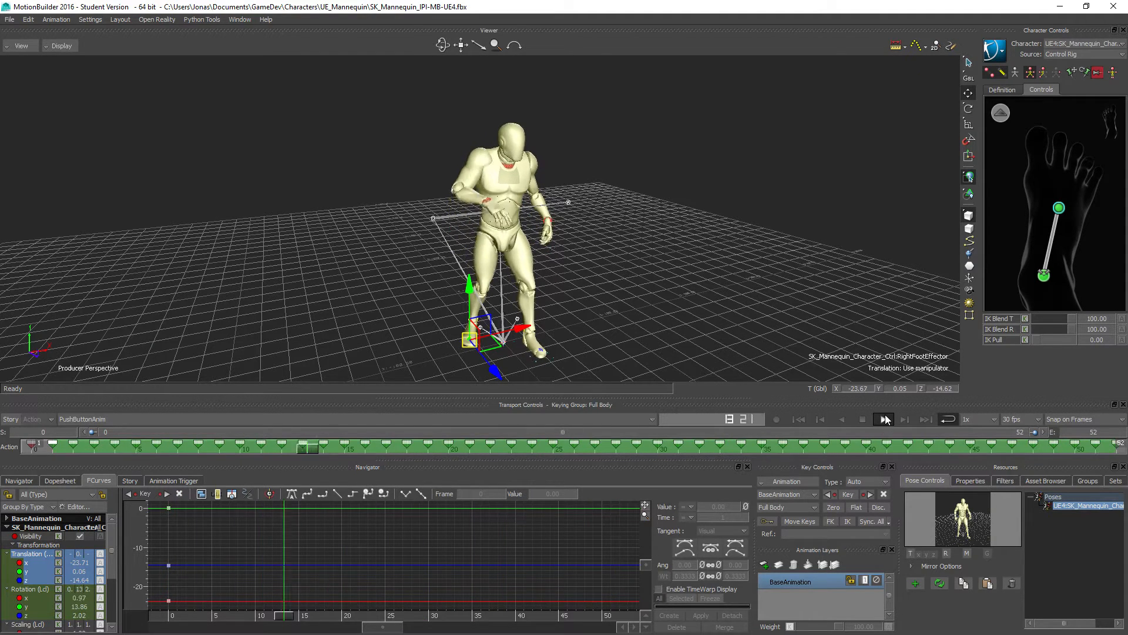
Delete the left foot effector's translation keys after frame 0 and set its IK Blend T and R to 100
click(646, 290)
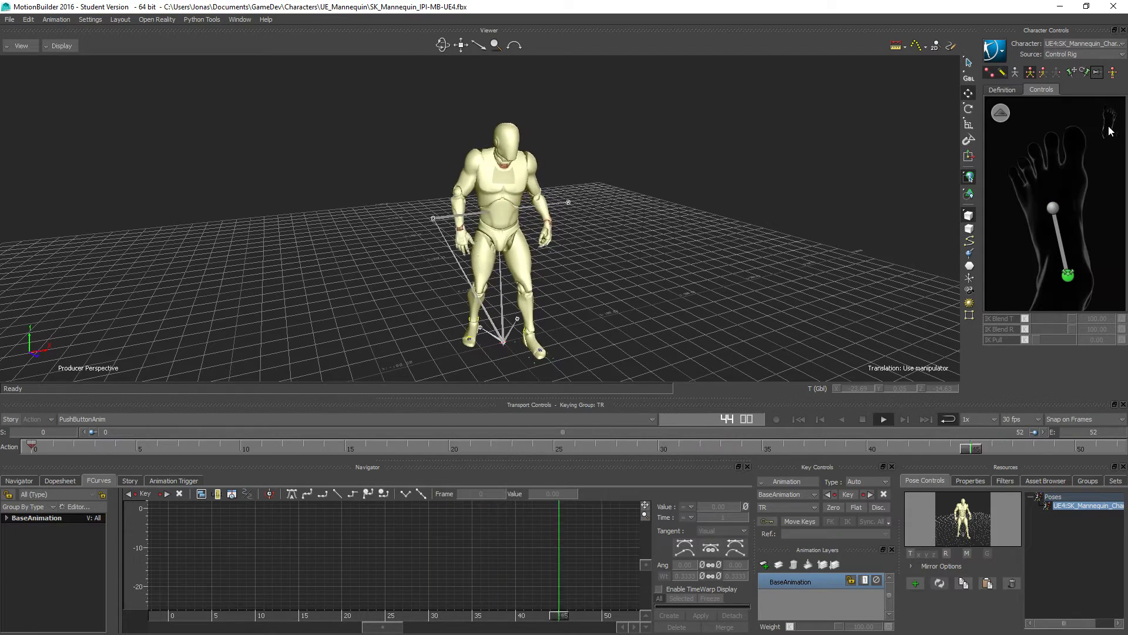
click(1053, 209)
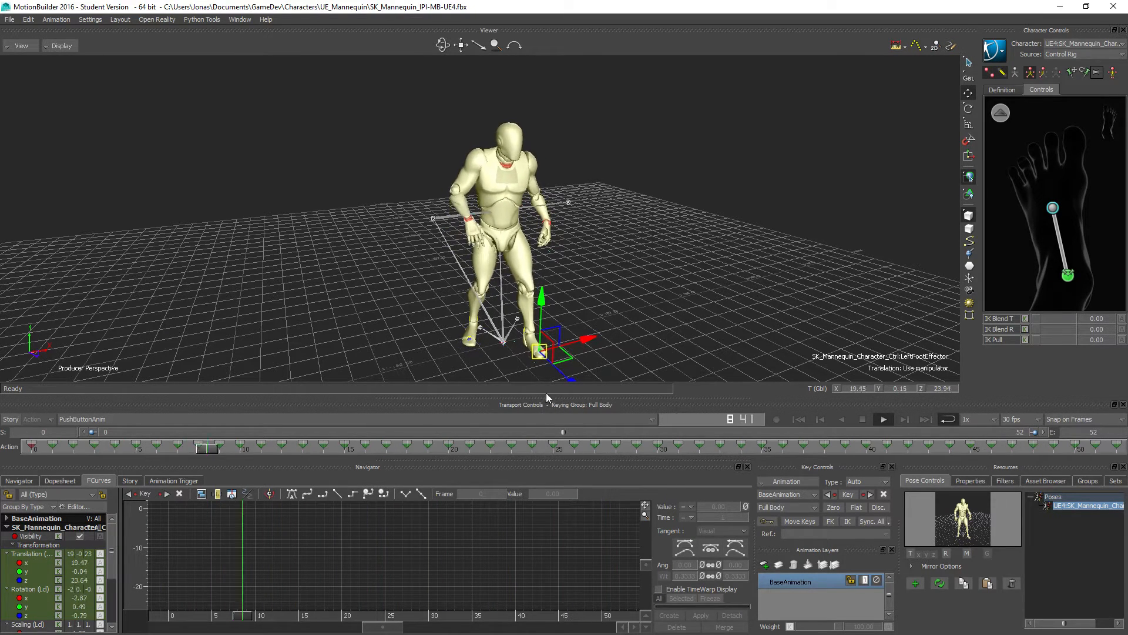
click(24, 555)
click(860, 419)
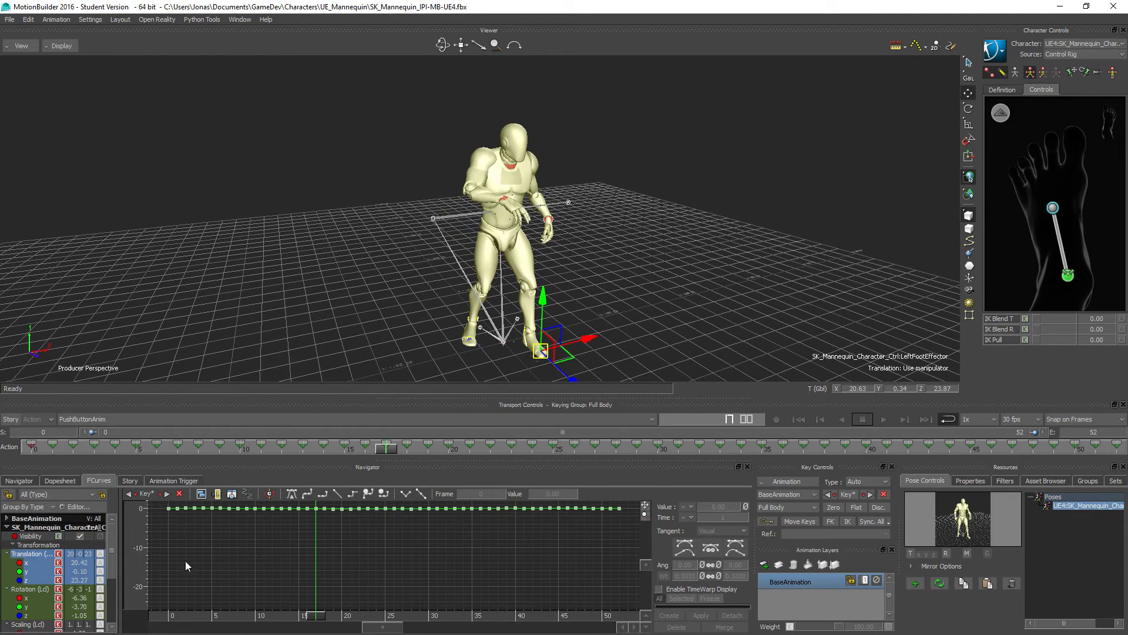
key(a)
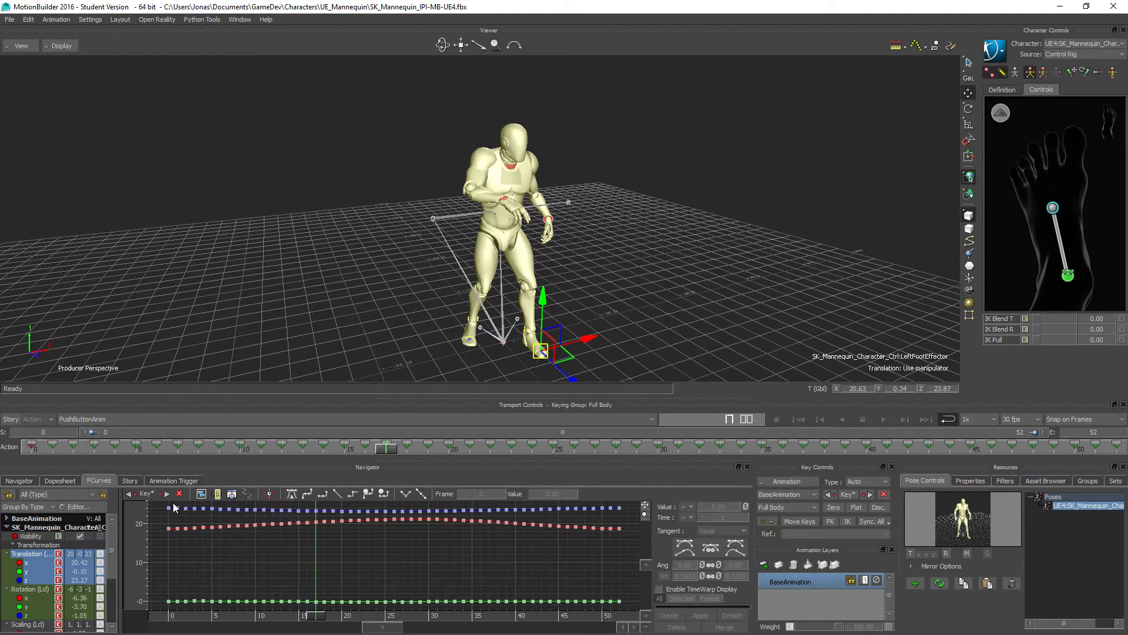
drag(173, 503, 405, 576)
key(Delete)
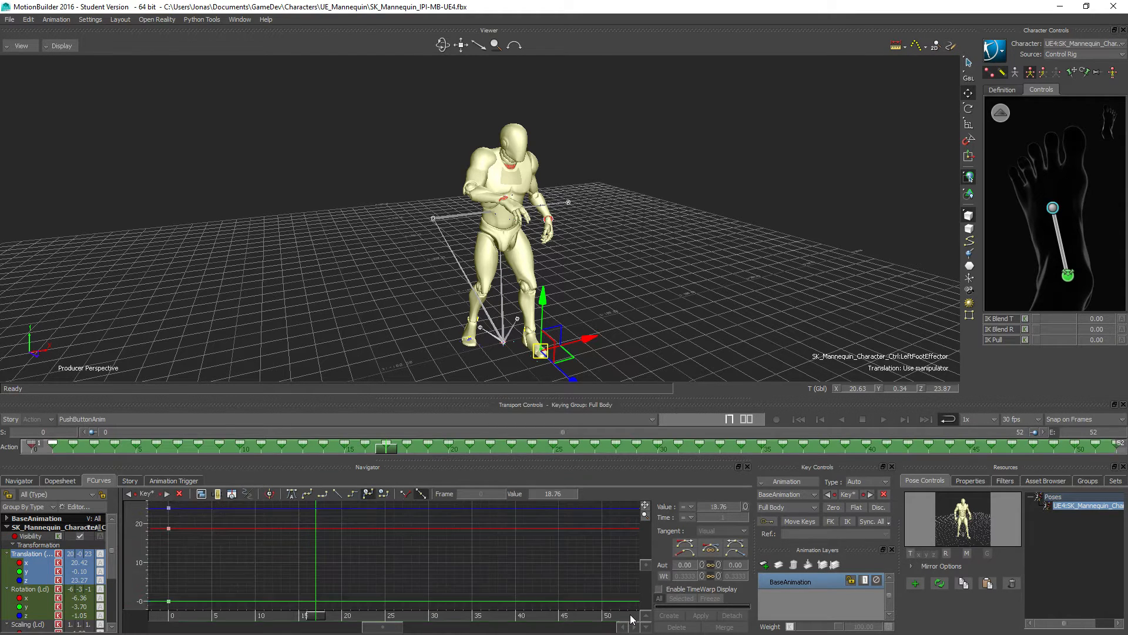
Play the take and examine both feet up close for sliding, then bring up the right foot's detailed controls
click(884, 420)
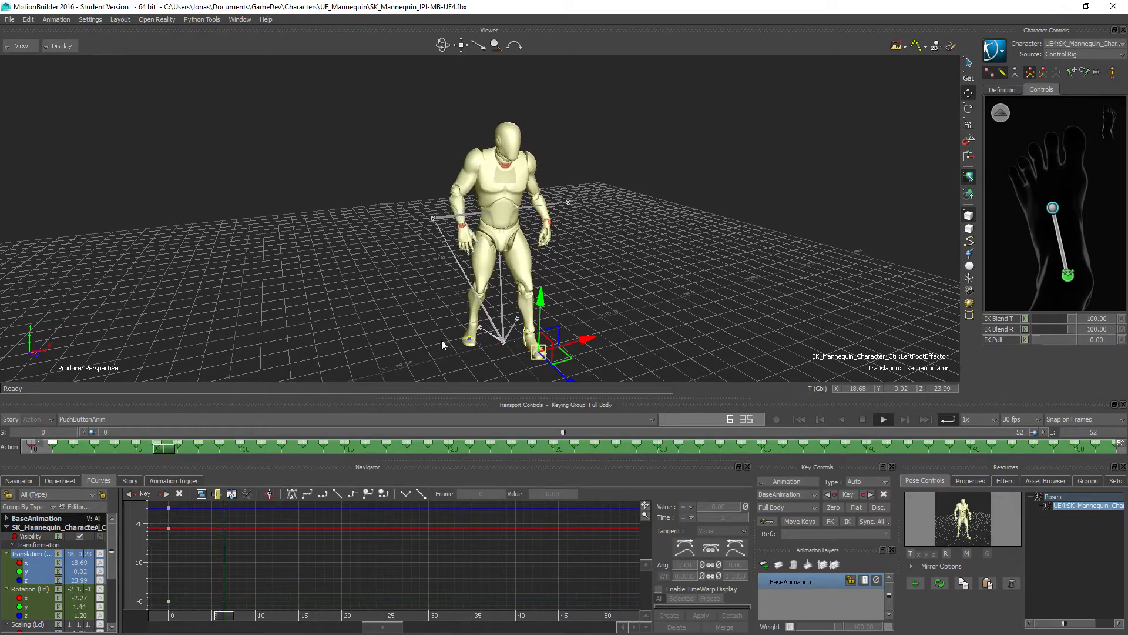
ctrl+drag(499, 347, 513, 288)
shift+drag(457, 205, 451, 320)
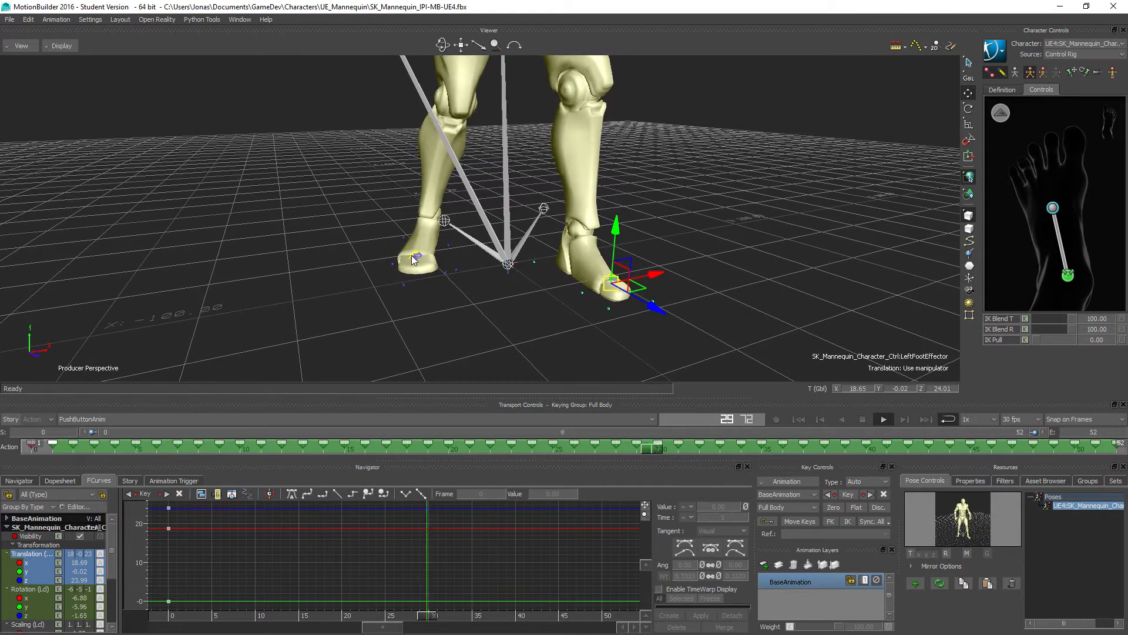
click(1111, 124)
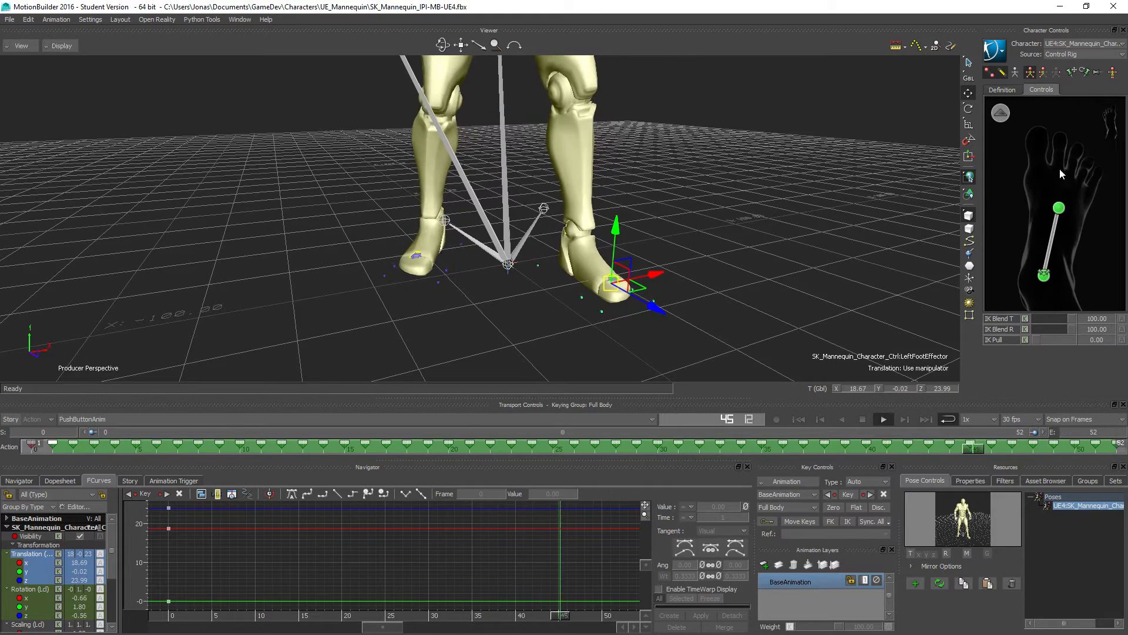
Delete all of the right foot effector's rotation keys after frame 0 in the FCurves editor
click(27, 589)
key(a)
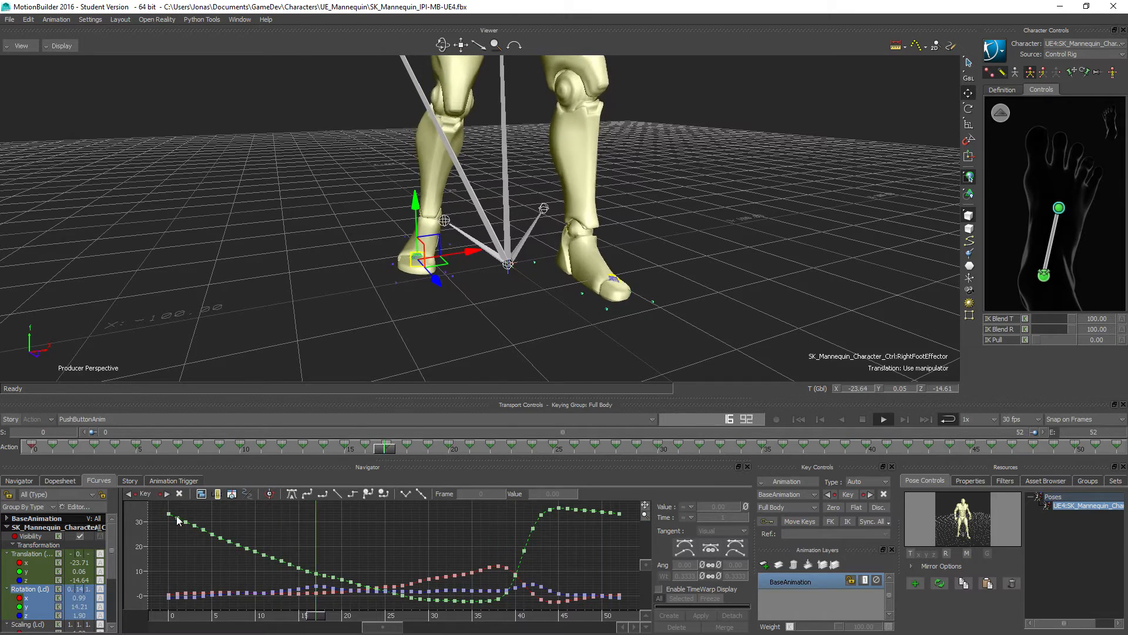
drag(174, 505, 619, 617)
key(Delete)
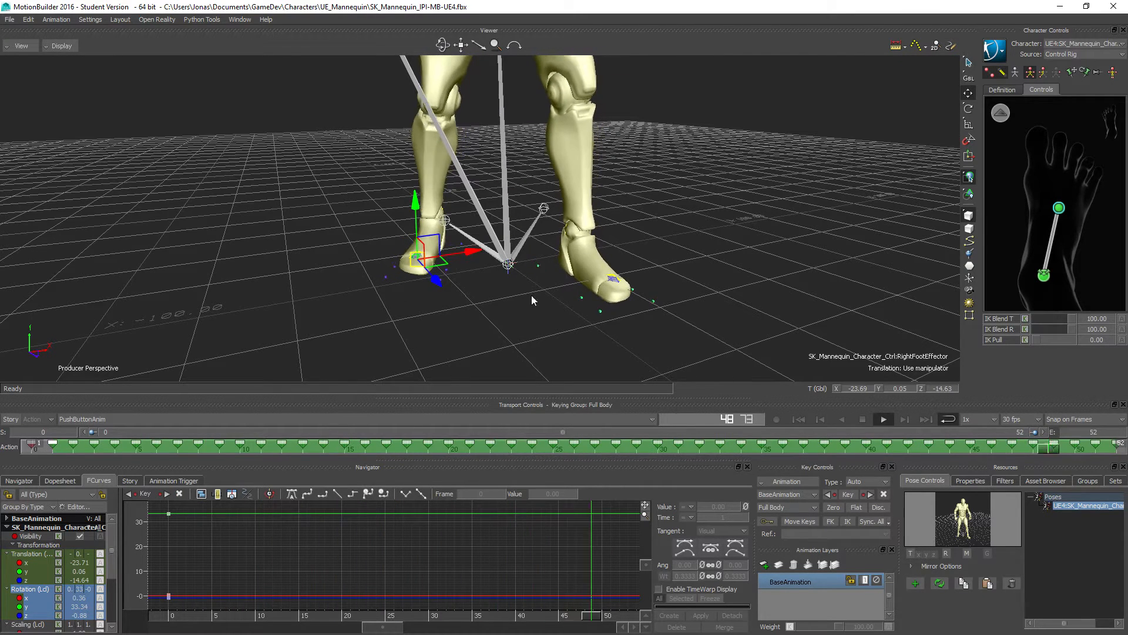
ctrl+shift+drag(531, 308, 484, 302)
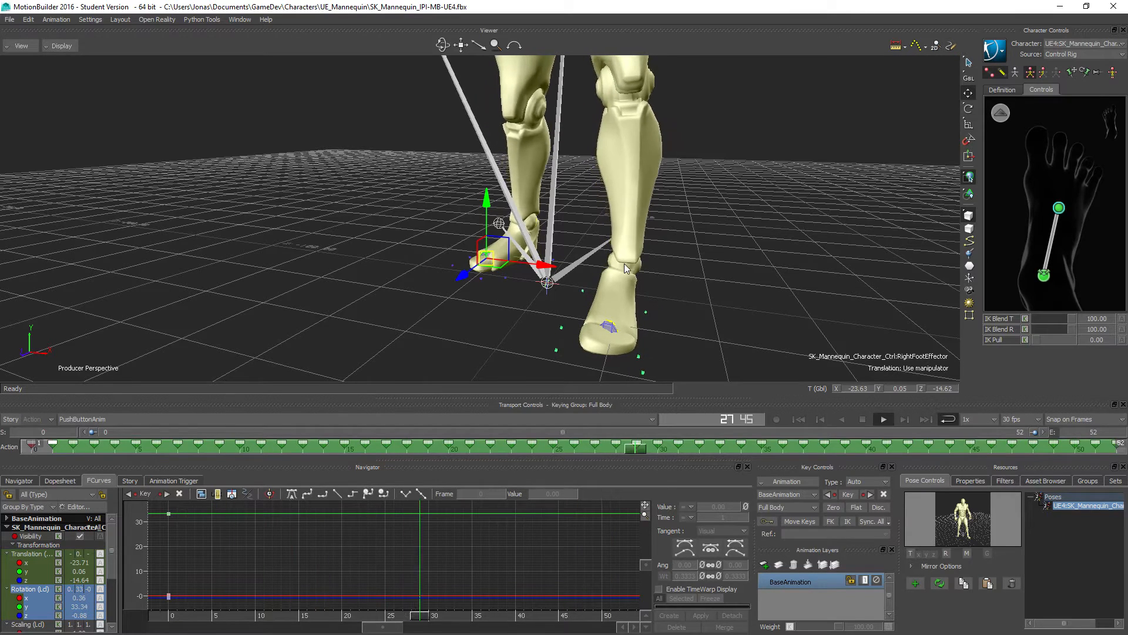
Select the left ankle effector in the left foot's detailed controls and delete its rotation keys after frame 0
click(1043, 276)
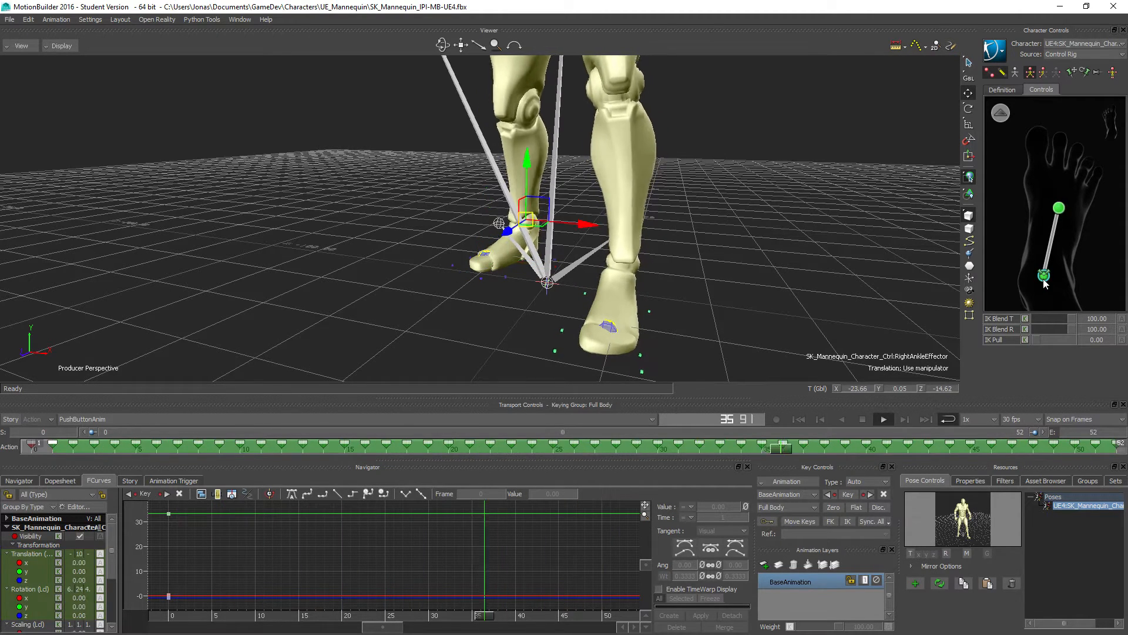
click(1111, 121)
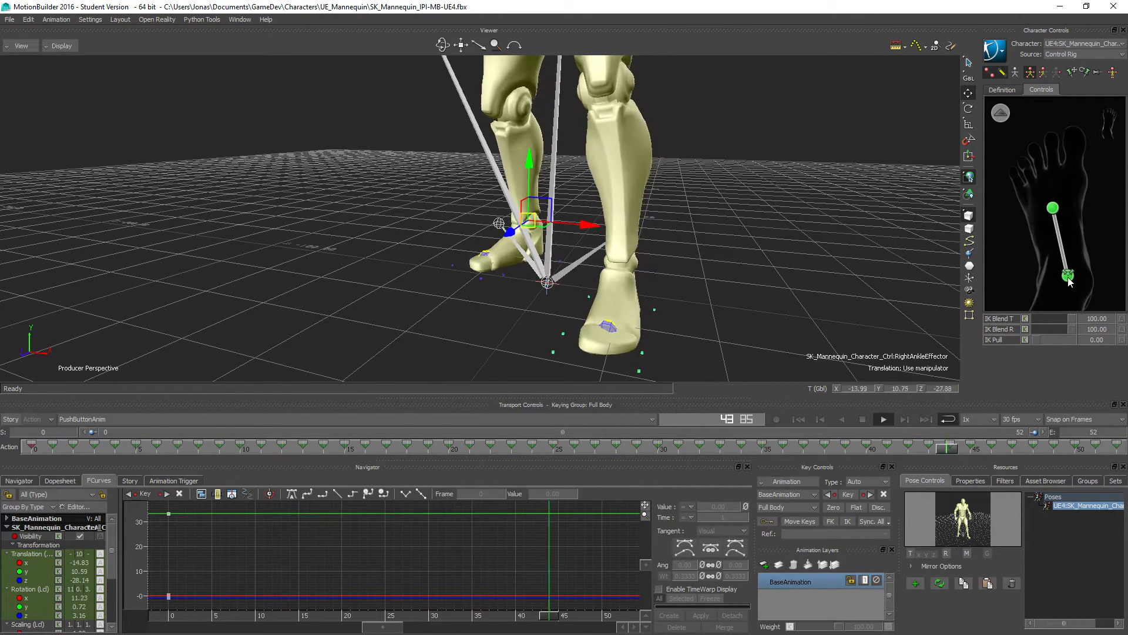
click(1068, 276)
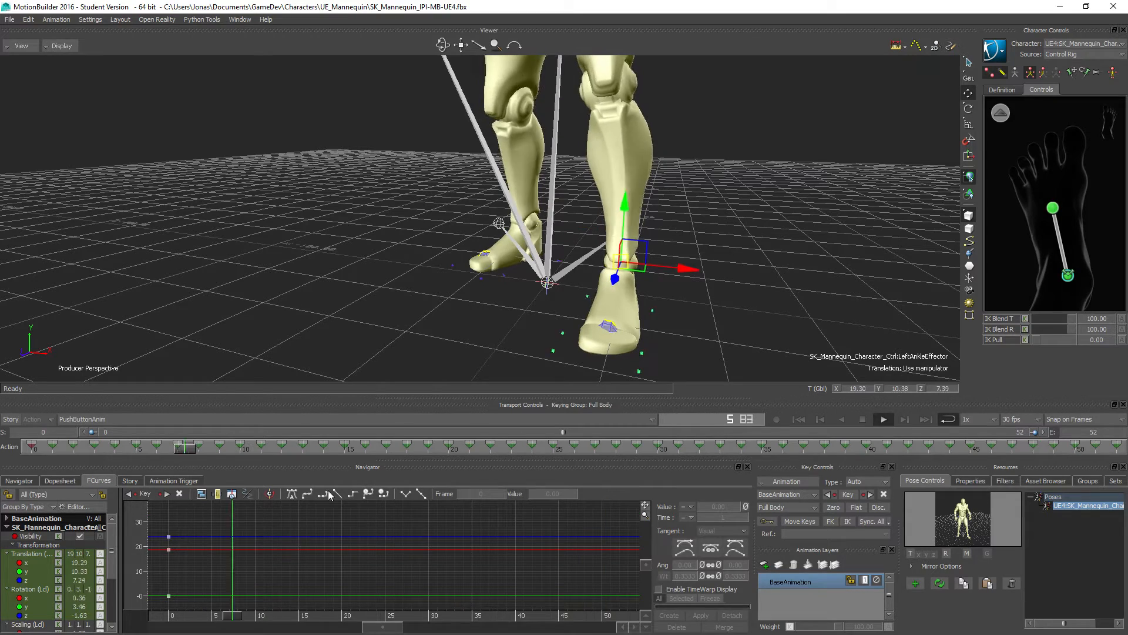
click(24, 589)
key(a)
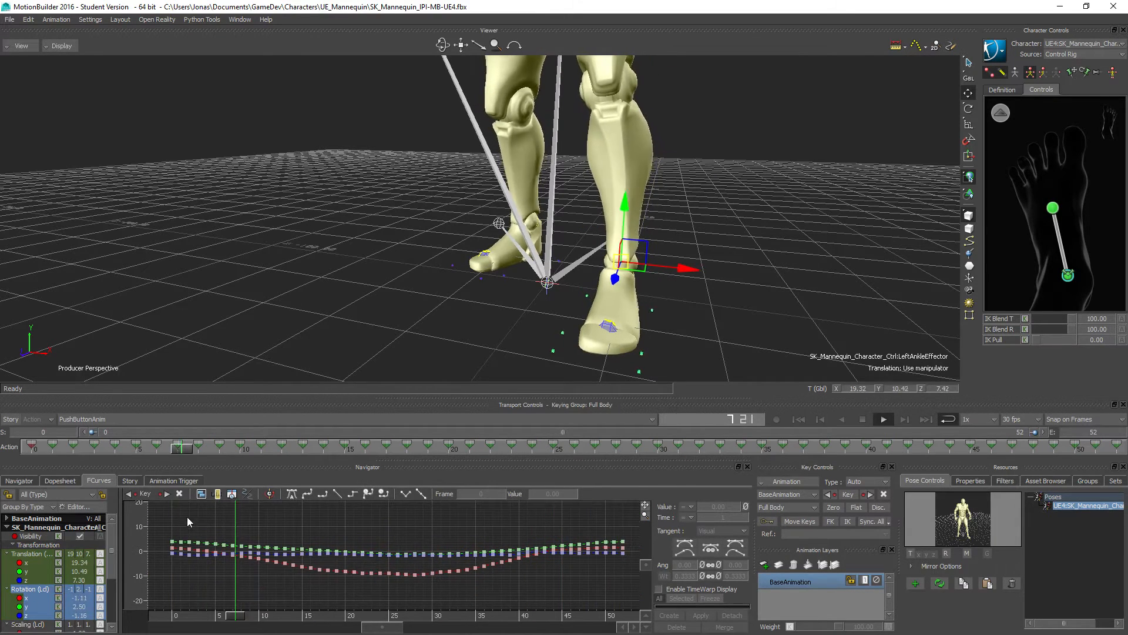
drag(187, 516, 635, 605)
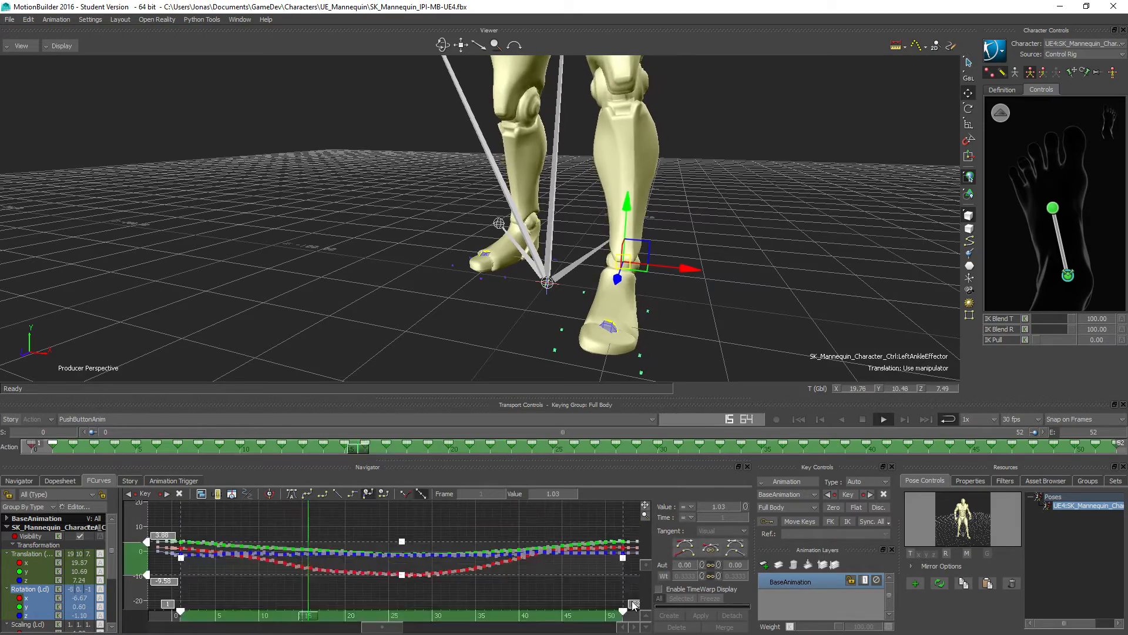
key(Delete)
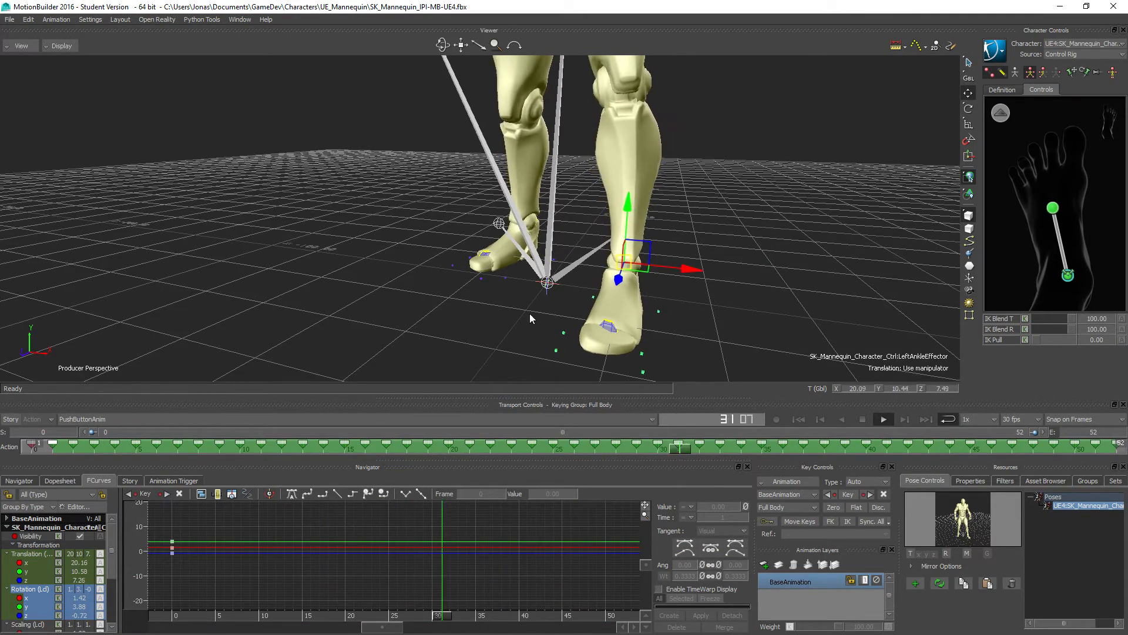
Select the left foot effector and delete all of its rotation keys after frame 0
ctrl+drag(530, 314, 383, 287)
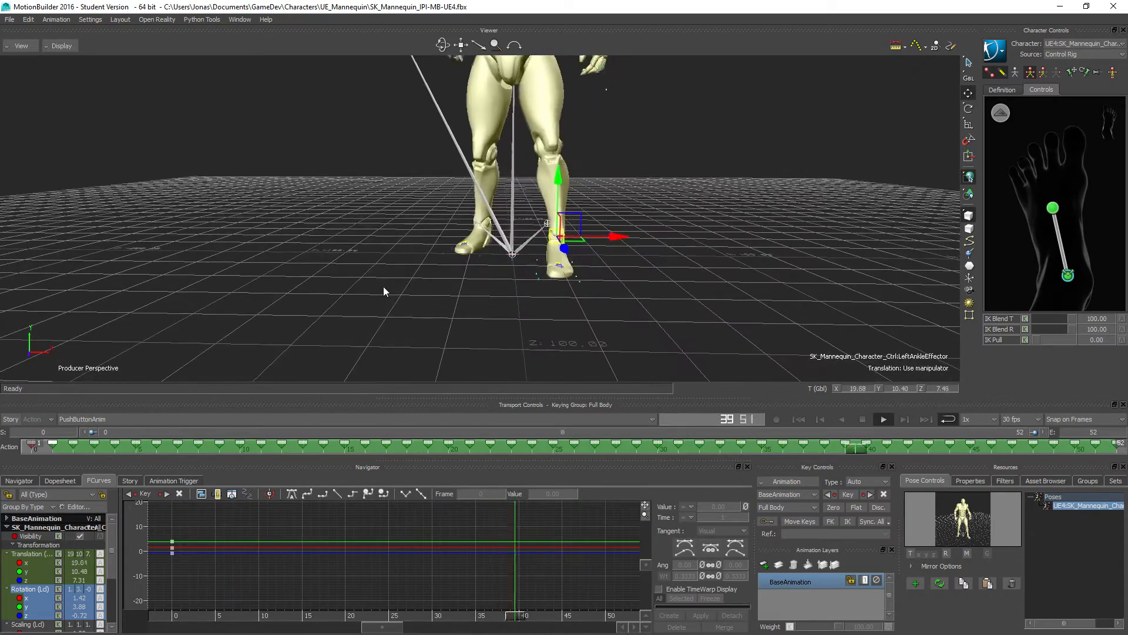
shift+drag(355, 219, 349, 220)
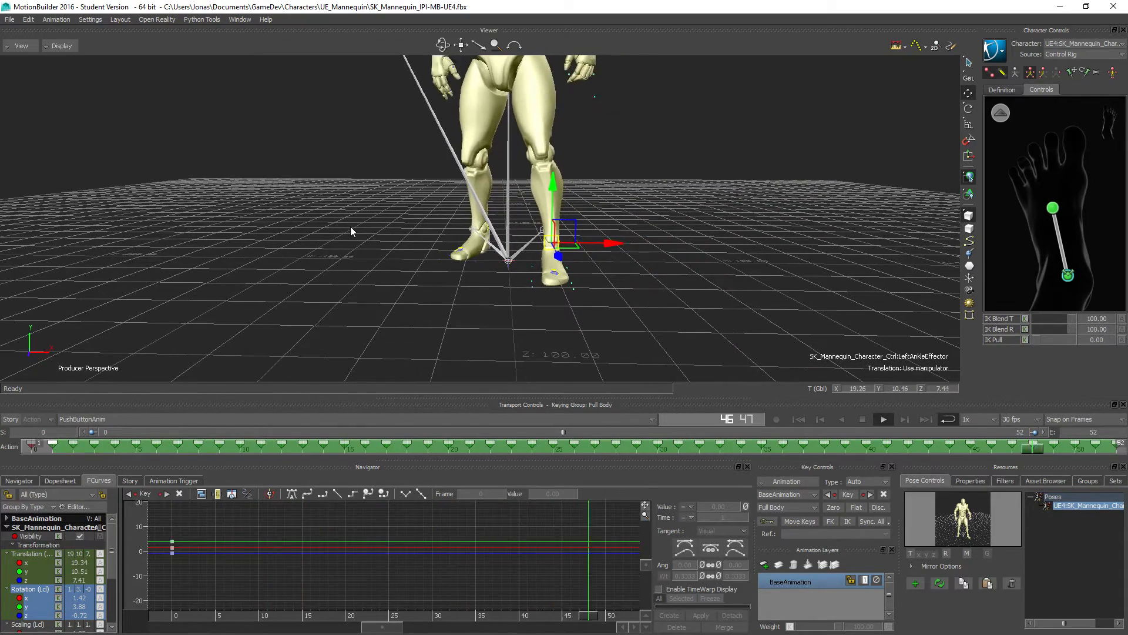
click(1054, 207)
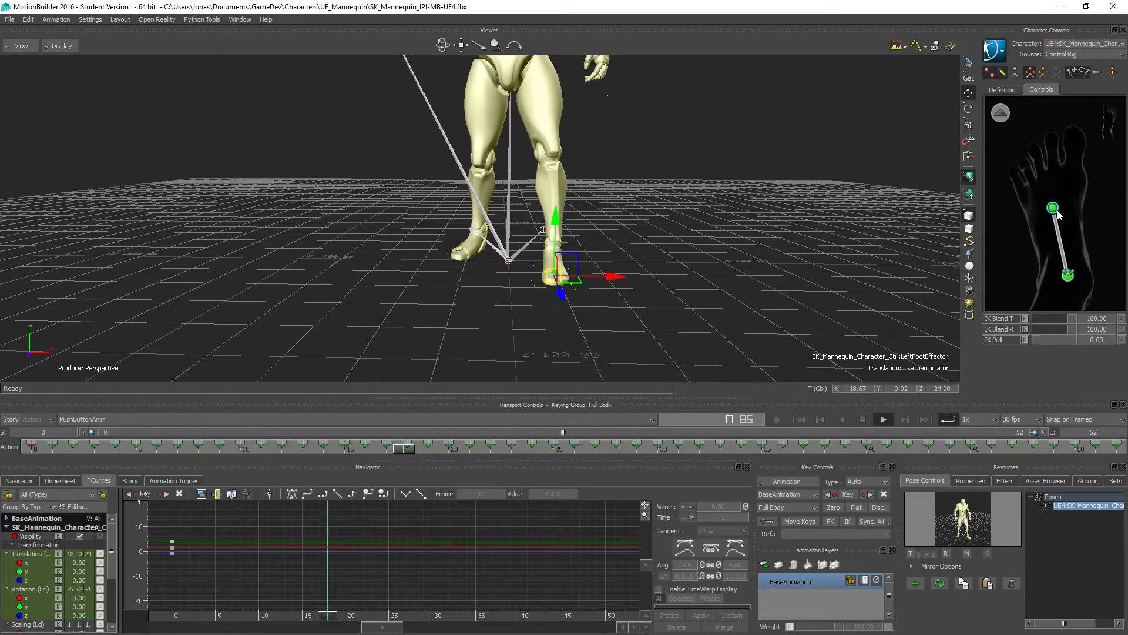
click(30, 588)
drag(178, 513, 628, 597)
key(Delete)
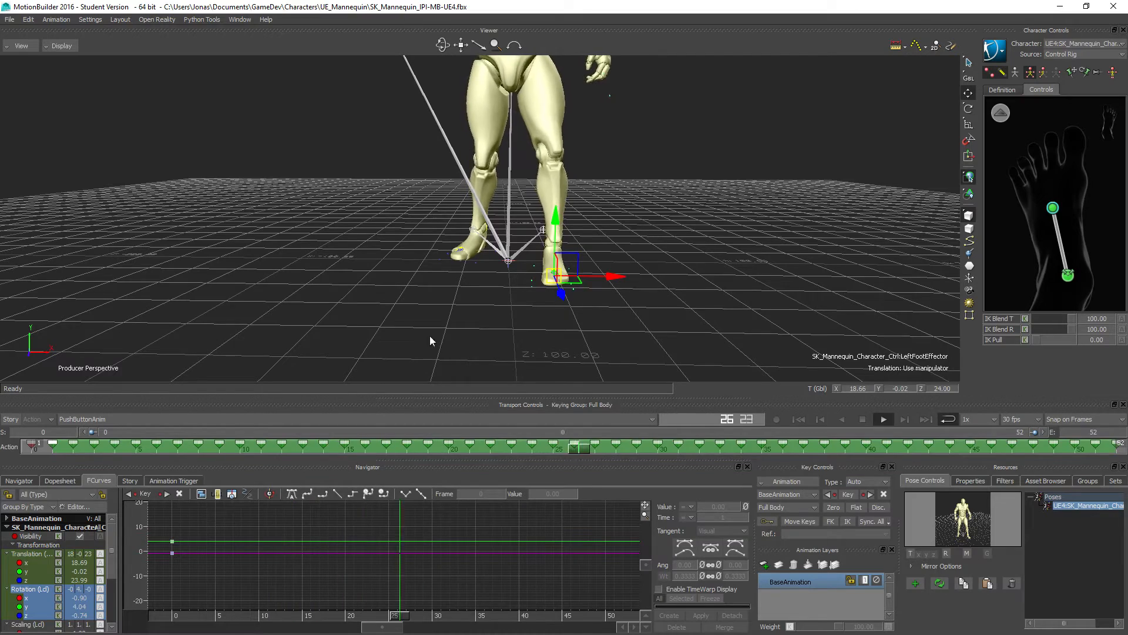
Examine both feet for sliding during playback, then stop the take and scrub through the right arm's motion to frame 49
scroll(517, 263, up, 5)
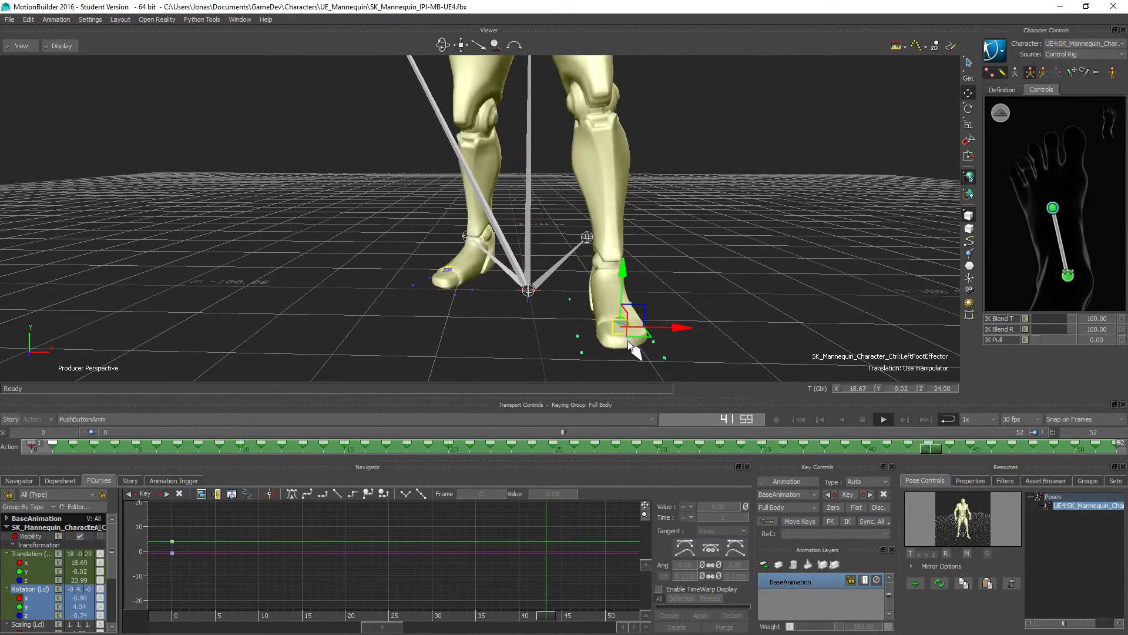
ctrl+shift+drag(329, 294, 412, 315)
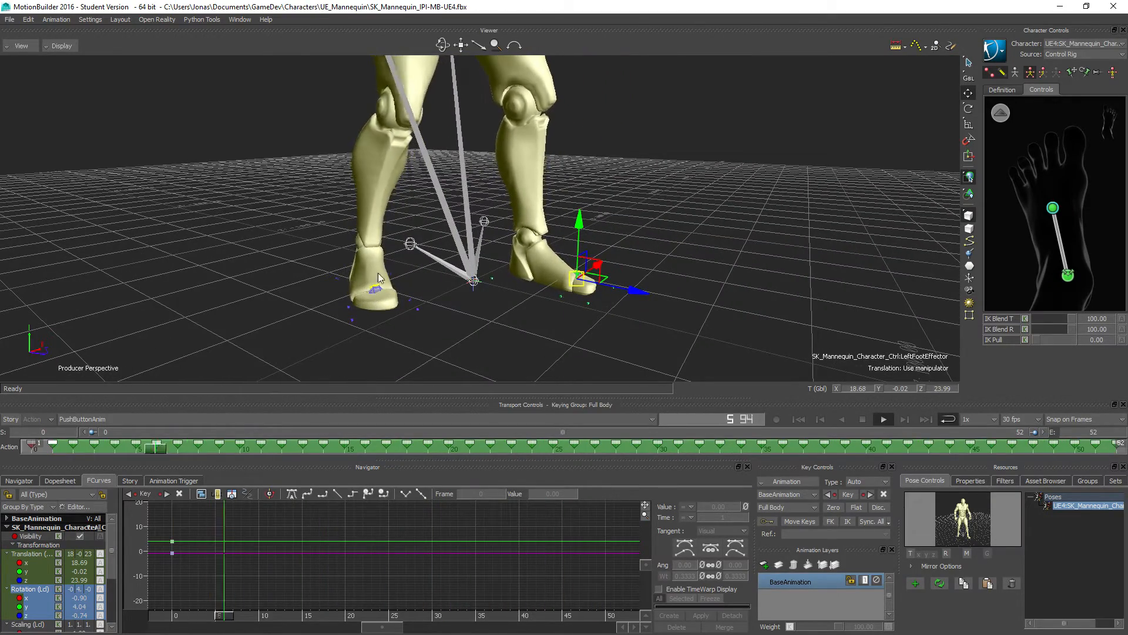
ctrl+shift+drag(598, 353, 562, 354)
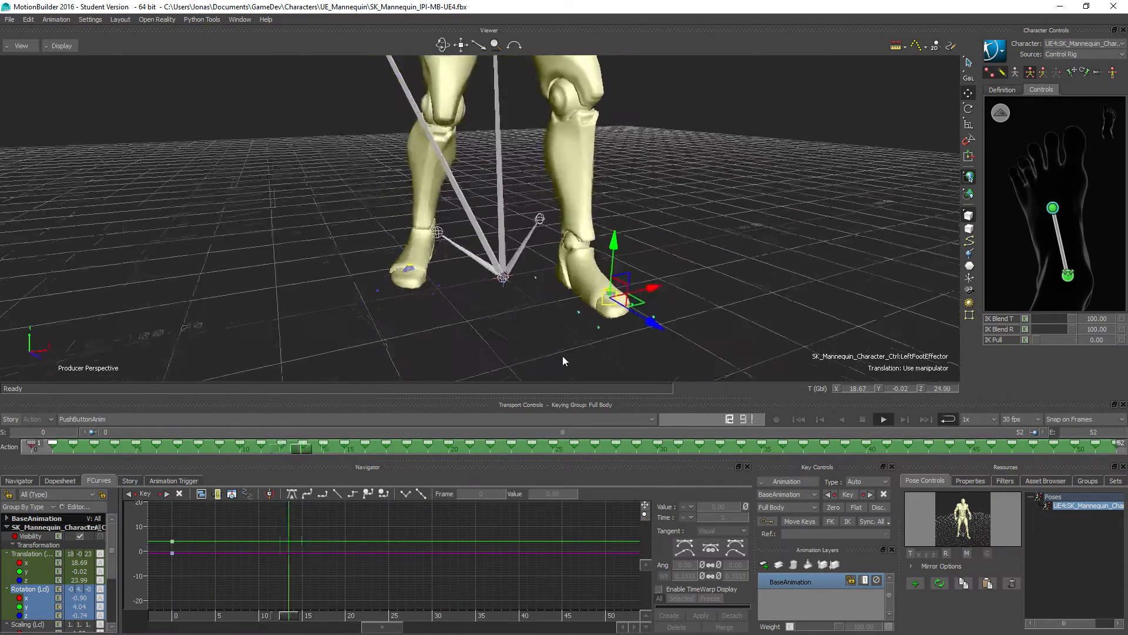
shift+drag(523, 143, 466, 305)
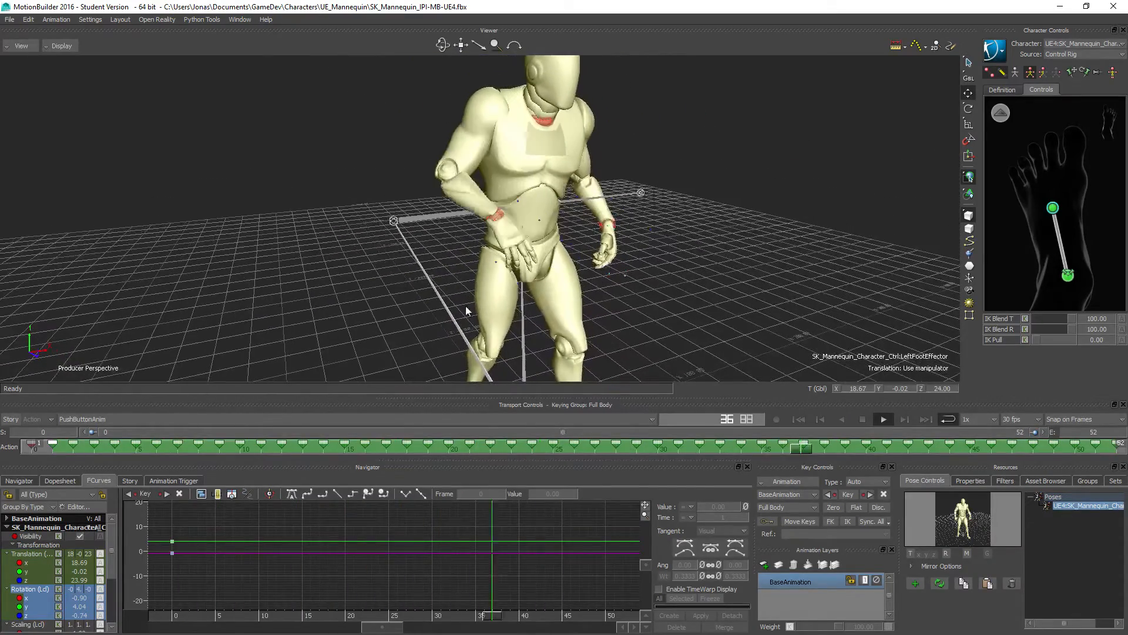
click(863, 418)
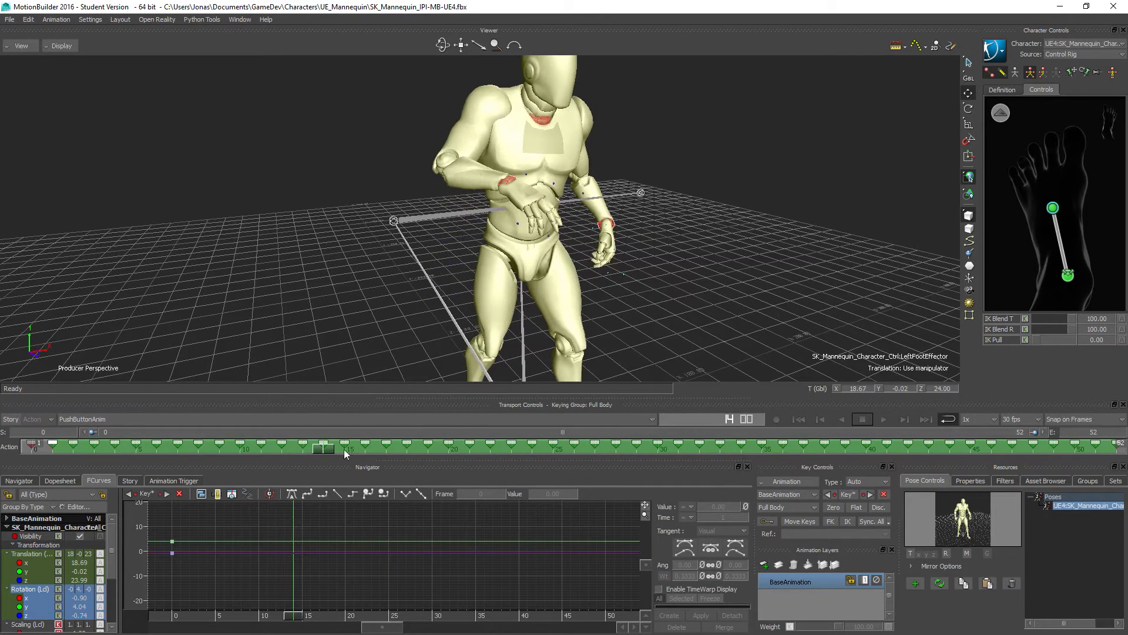
drag(344, 449, 1039, 449)
Delete the right shoulder effector's rotation keys from frame 48 to 51 and set its IK Blend R to 100, then play the take
click(1001, 112)
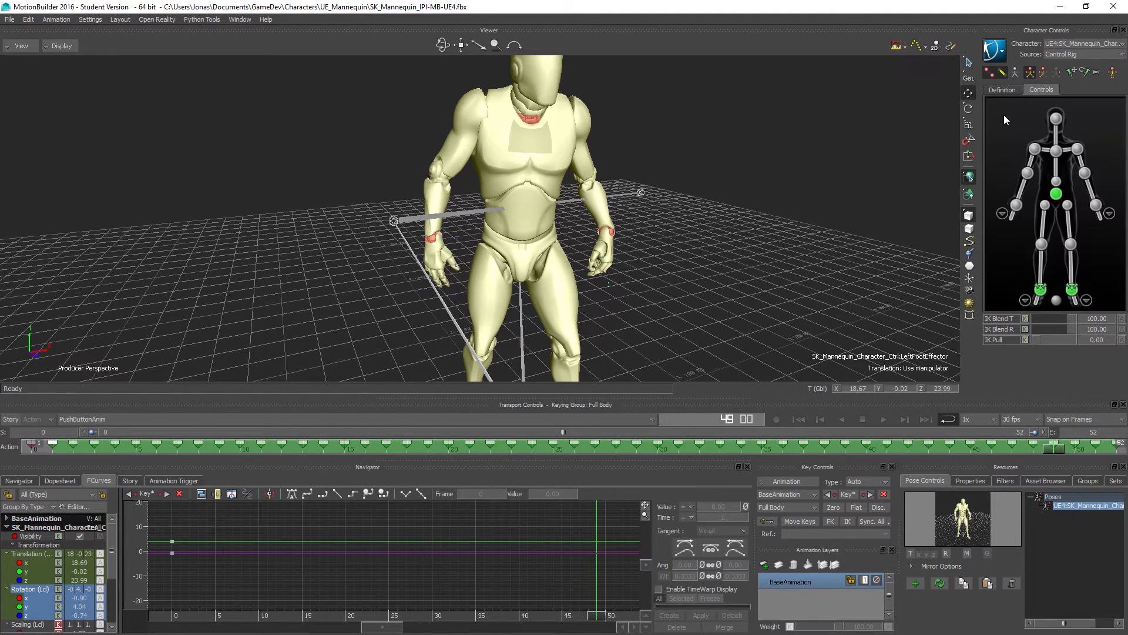
click(1035, 150)
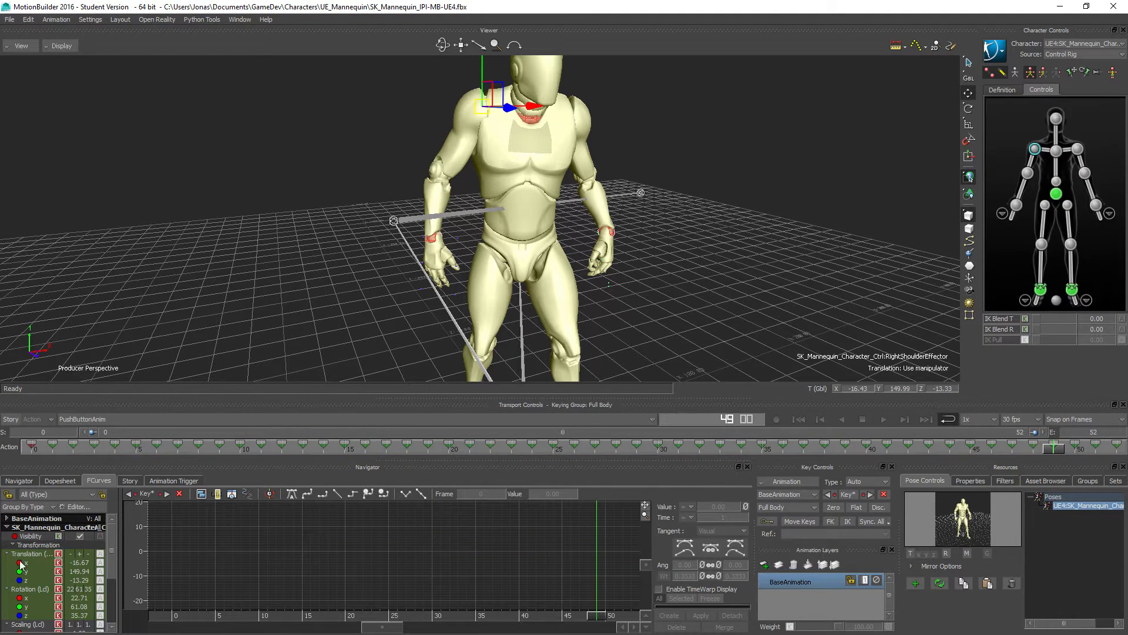
click(28, 593)
key(a)
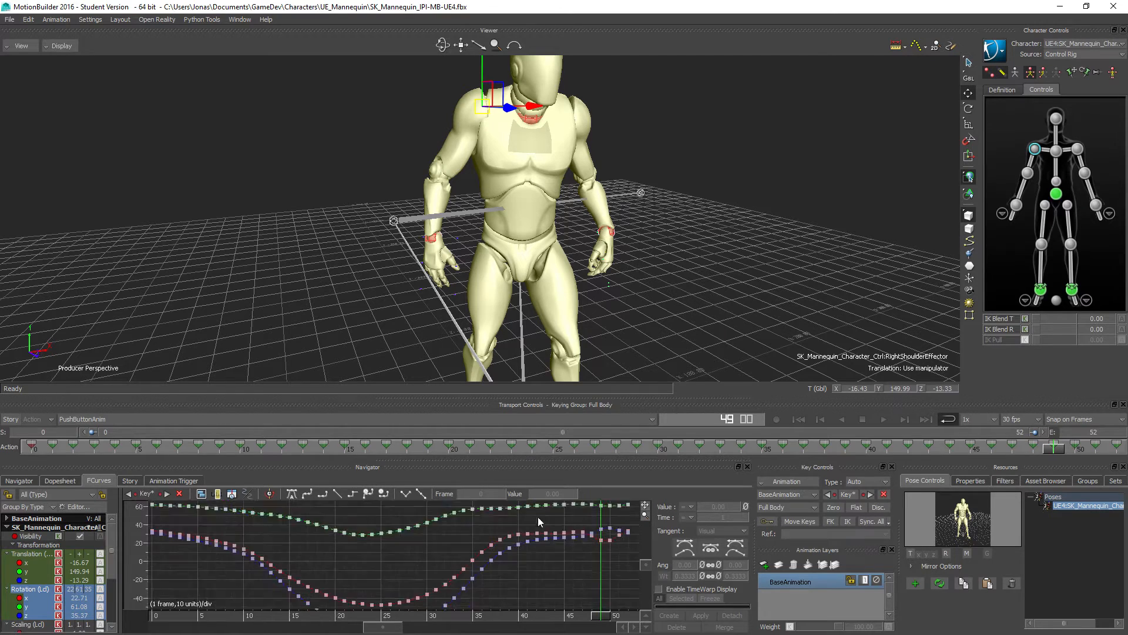
ctrl+drag(542, 572, 477, 569)
shift+drag(596, 549, 487, 592)
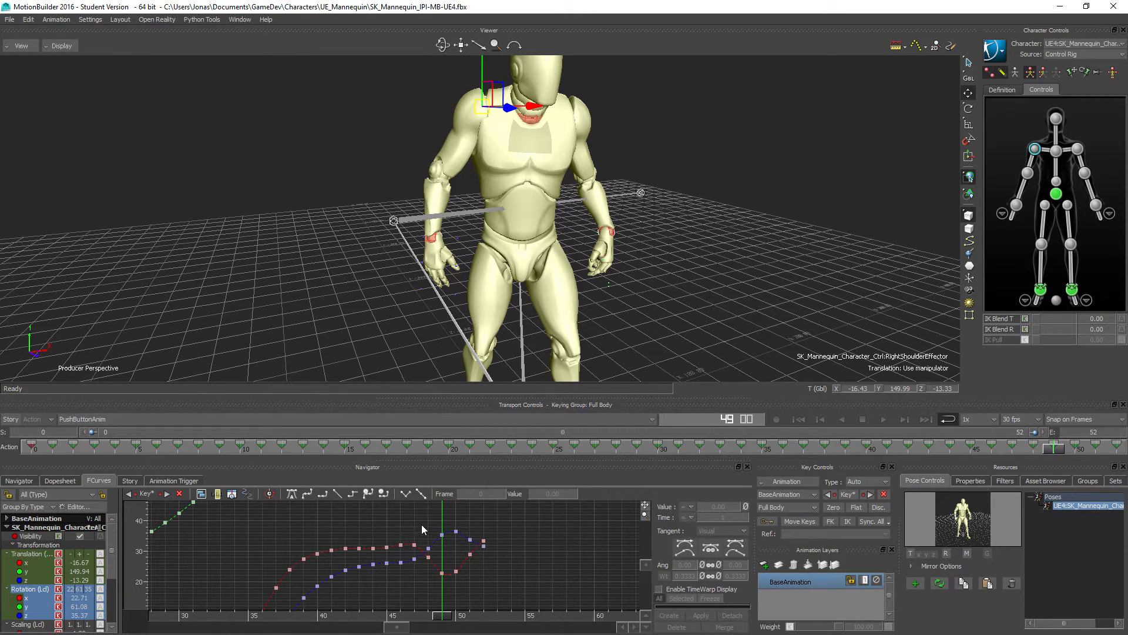
drag(424, 520, 447, 496)
key(Delete)
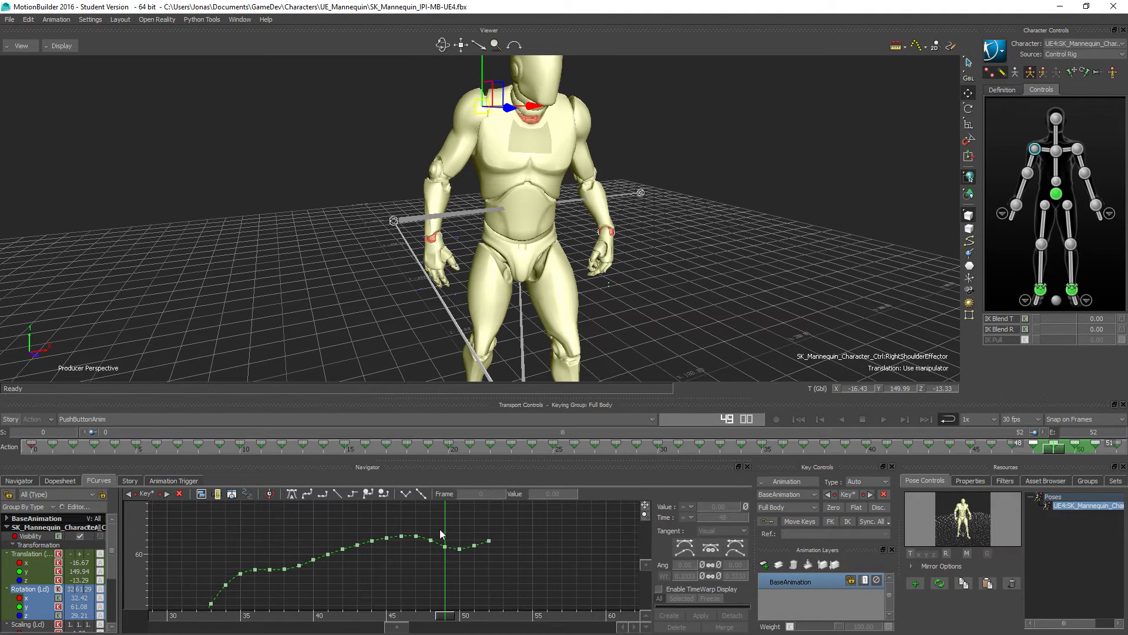
key(Delete)
mouse_move(467, 569)
ctrl+mouse_down()
mouse_move(460, 507)
mouse_move(456, 591)
mouse_move(466, 548)
ctrl+mouse_up()
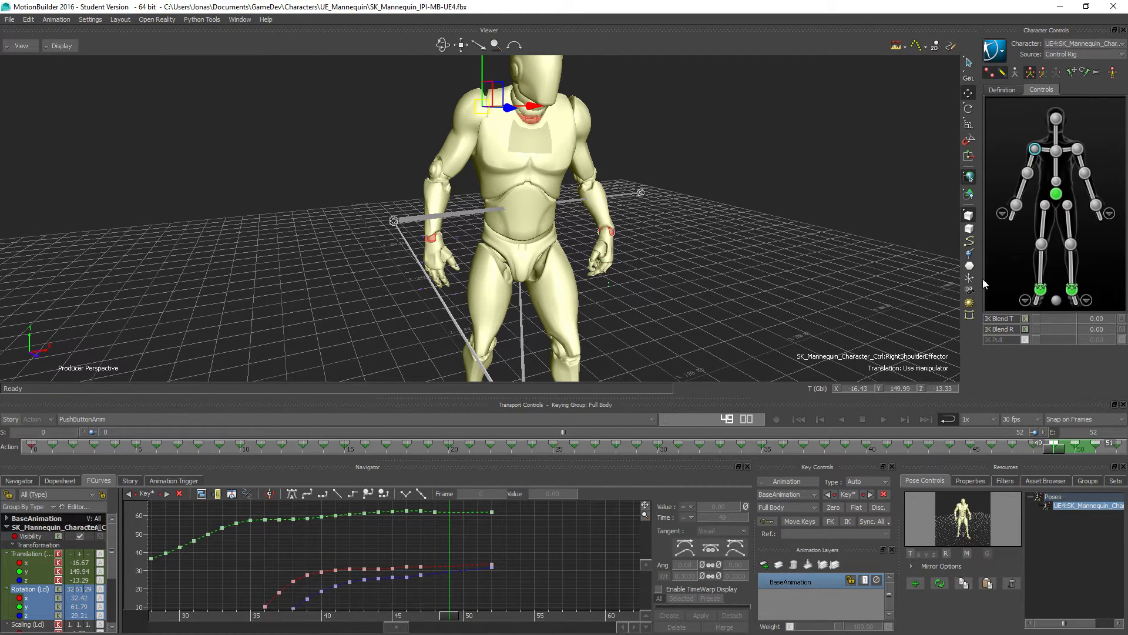
click(882, 420)
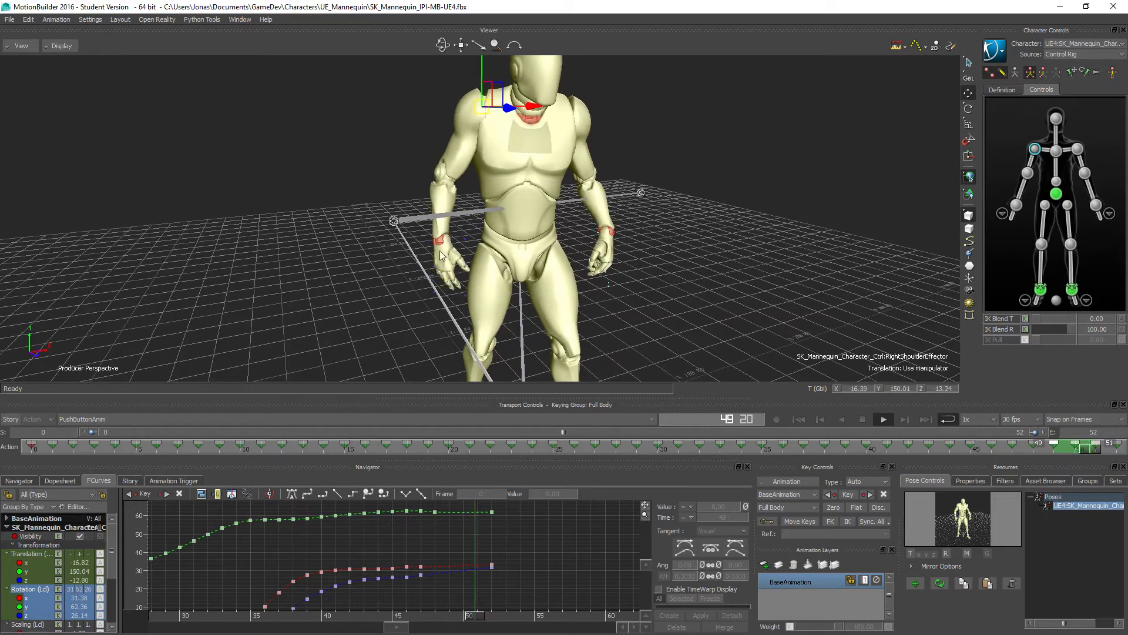
Select the right elbow effector, stop playback and show its rotation curves near the end of the take
click(1028, 175)
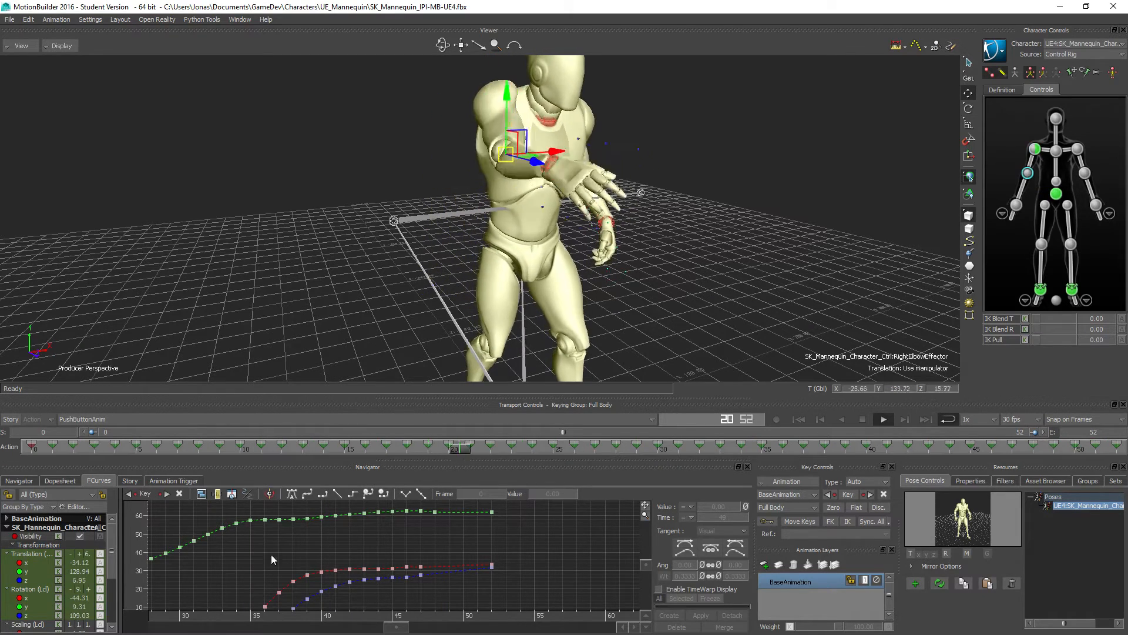
click(862, 419)
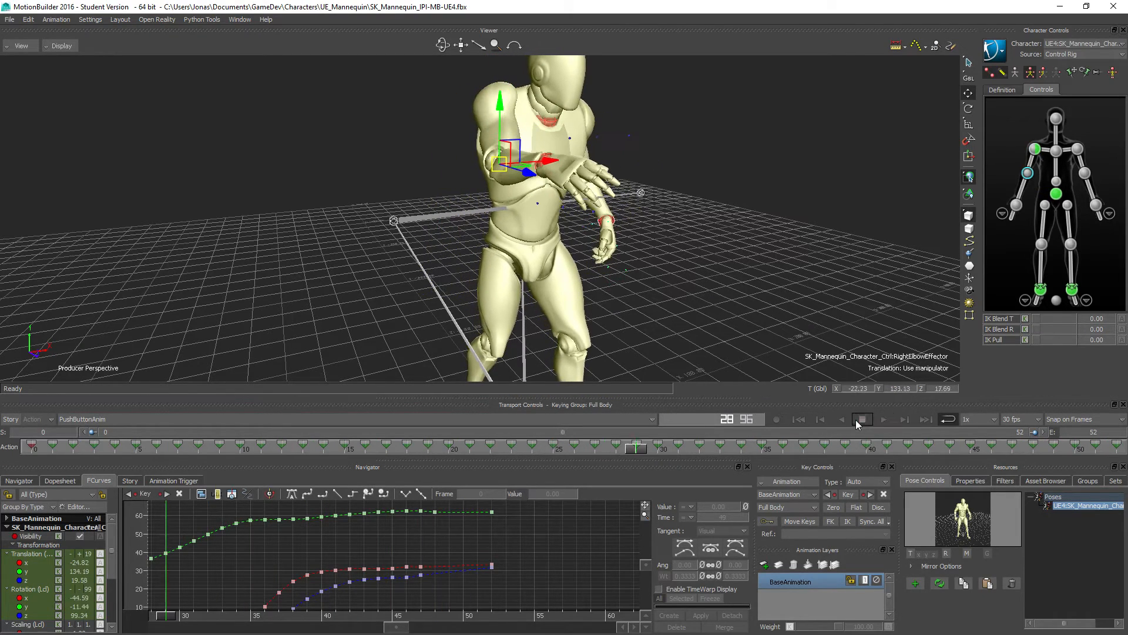
click(21, 592)
key(a)
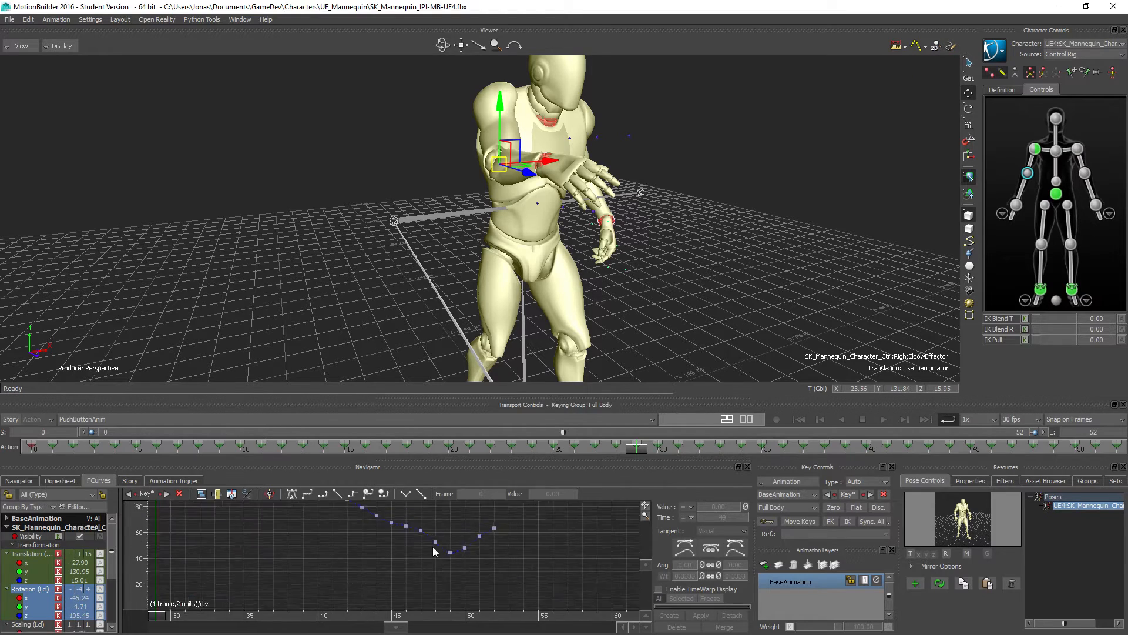
shift+drag(487, 557, 292, 551)
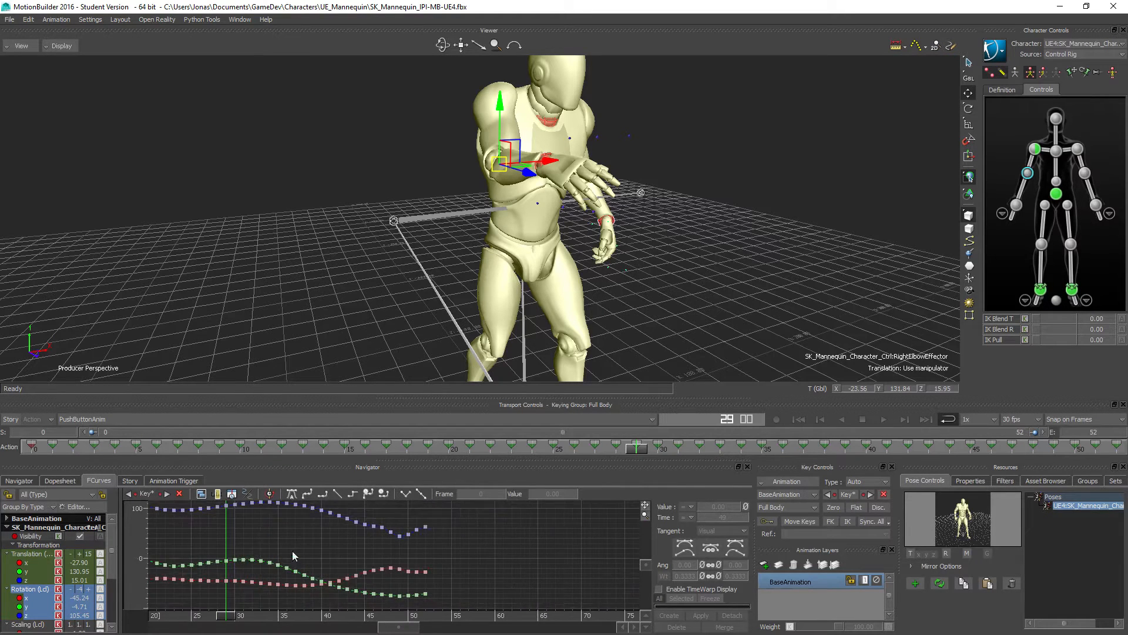
ctrl+drag(400, 568, 412, 603)
Open a separate FCurves window, place it over the viewer and frame the right elbow effector's rotation curves in it
click(234, 19)
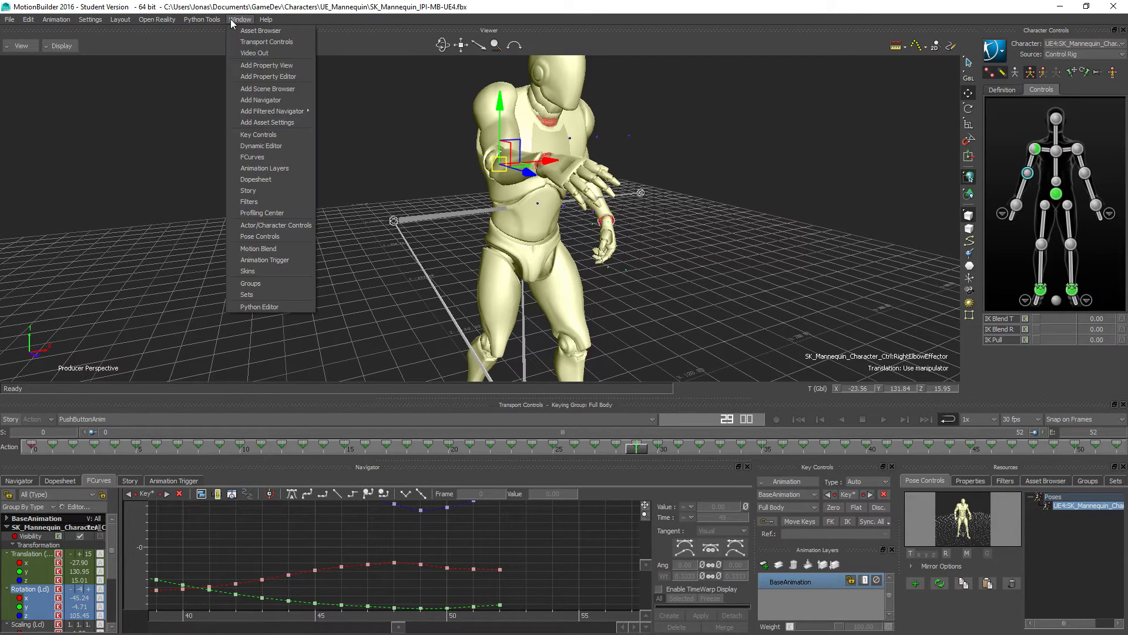
click(257, 159)
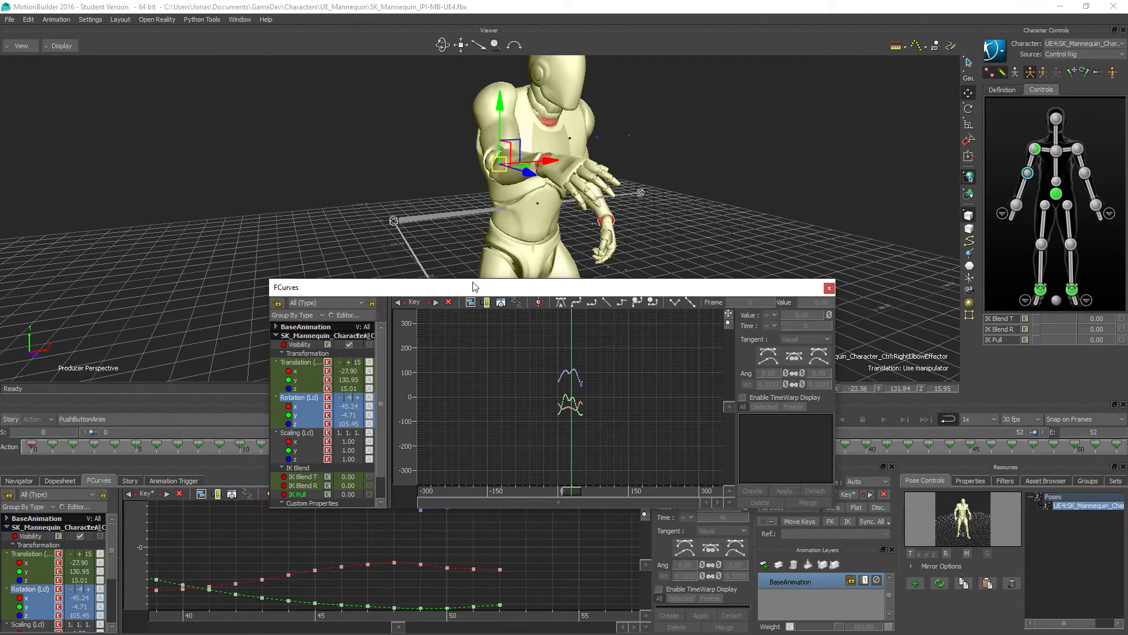
drag(474, 281, 459, 43)
key(a)
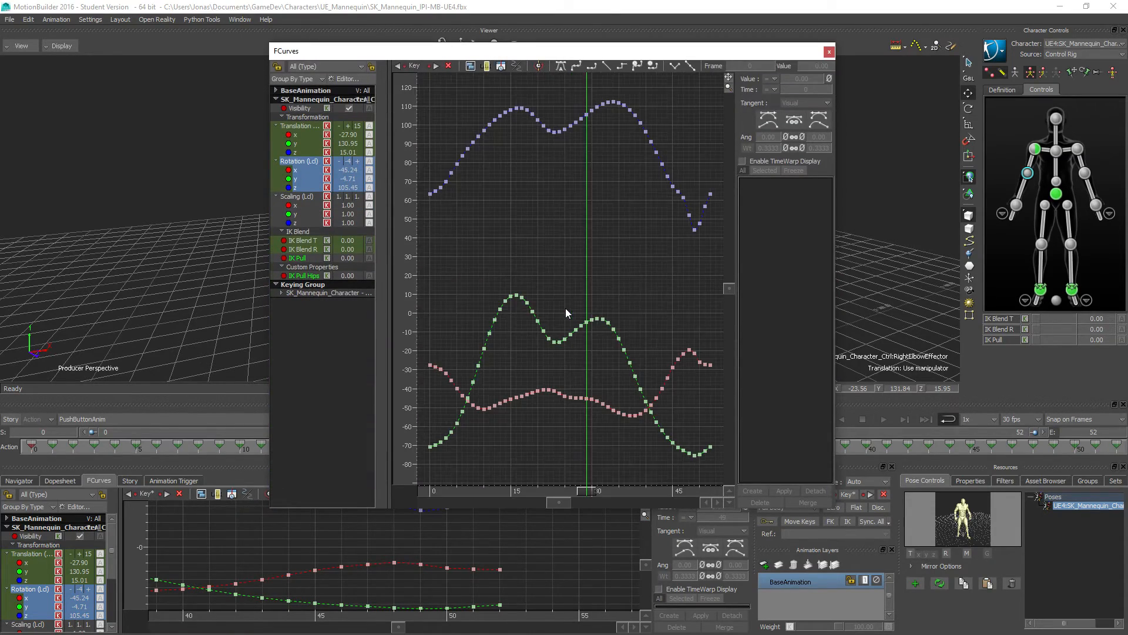
Delete the right elbow effector's rotation keys from frame 48 to 51 and raise its IK Blend R
mouse_move(636, 335)
shift+mouse_down()
mouse_move(516, 324)
mouse_move(601, 319)
mouse_move(617, 331)
shift+mouse_up()
drag(591, 167, 627, 460)
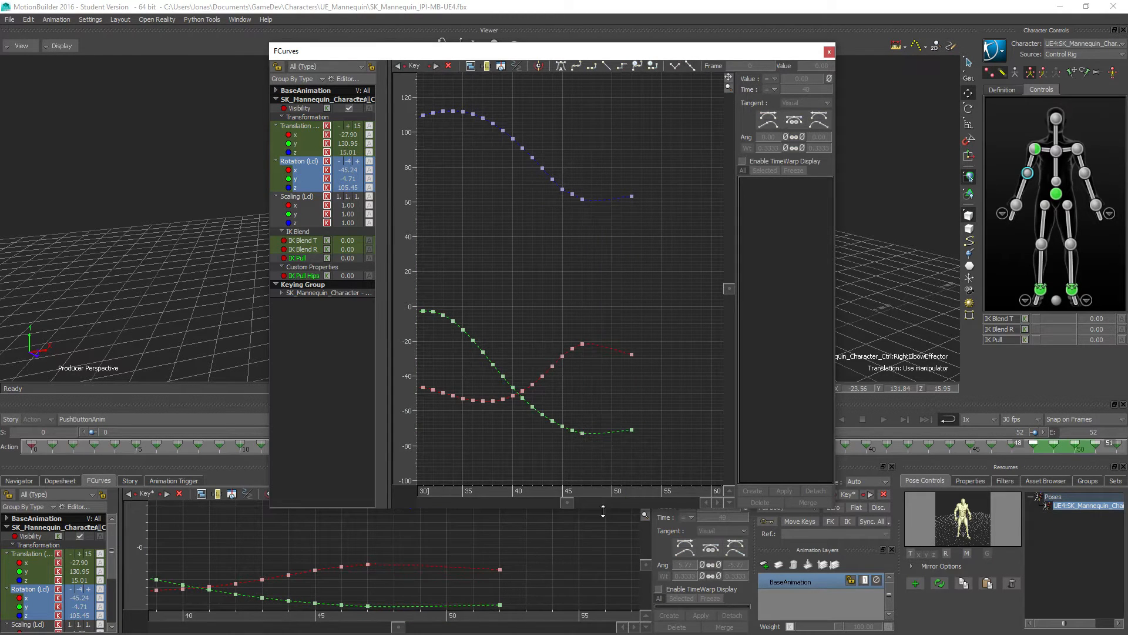
key(Delete)
drag(1035, 329, 1084, 344)
Delete the right wrist effector's rotation keys from frame 48 to 51 and move the separate FCurves window off the viewer
click(1018, 208)
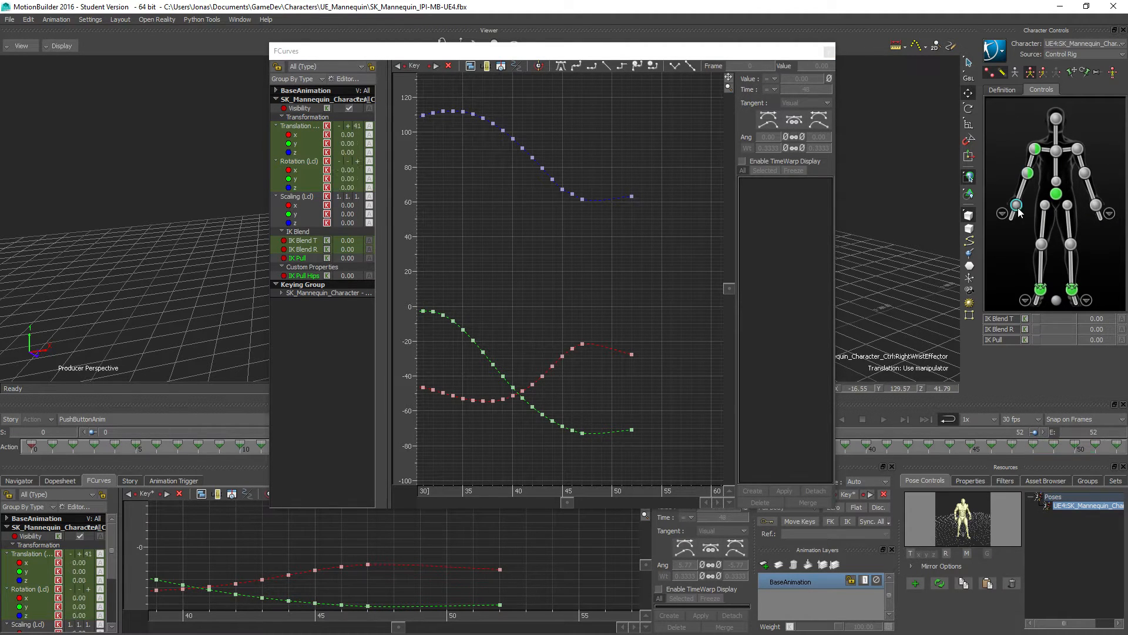
click(300, 161)
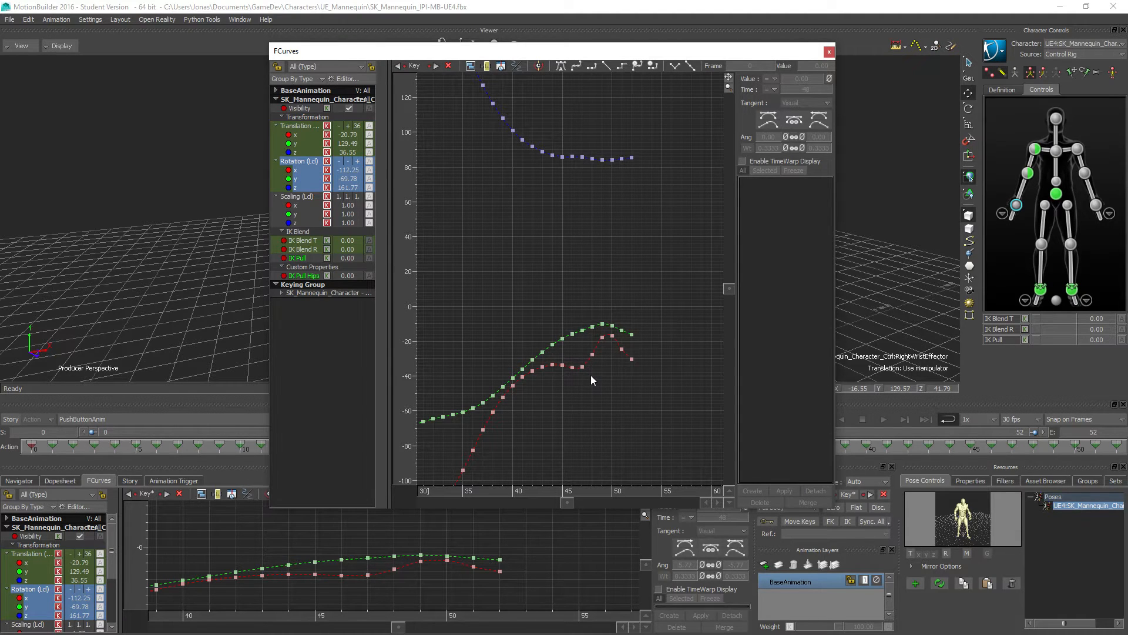
drag(591, 375, 628, 147)
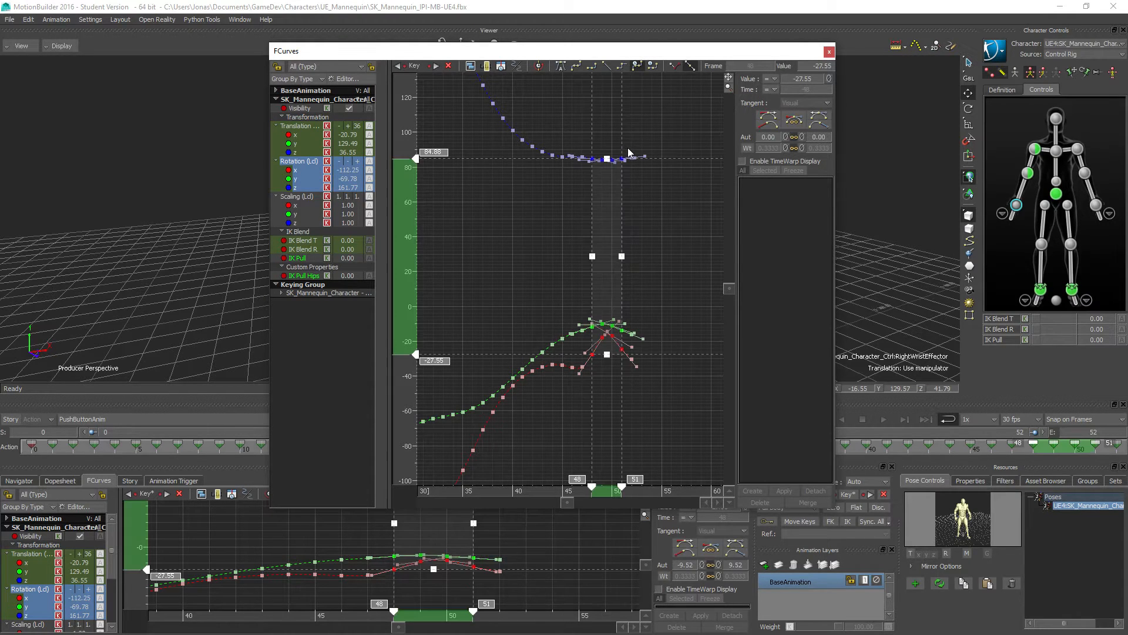
key(Delete)
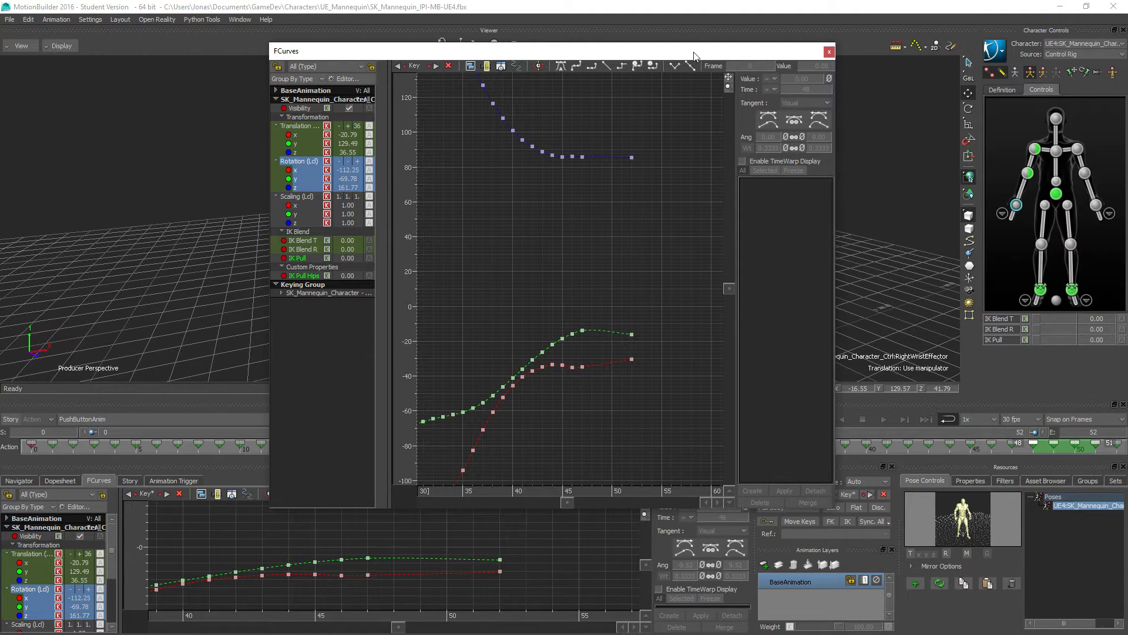
drag(693, 52, 0, 223)
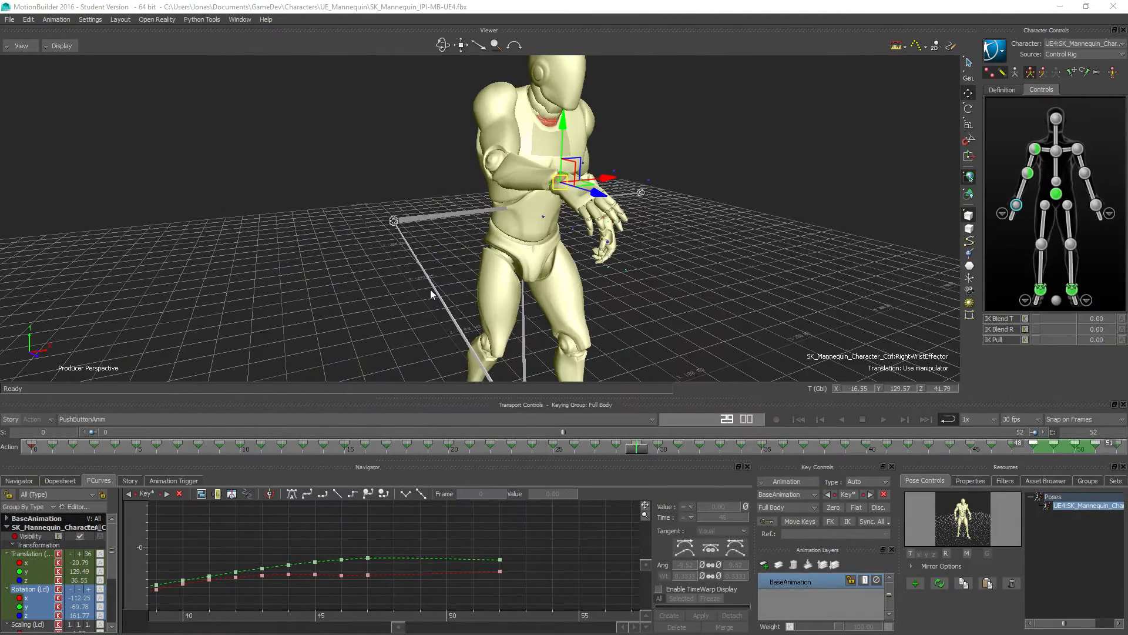
Play the take to examine the right arm's motion from several angles, then stop playback
click(883, 419)
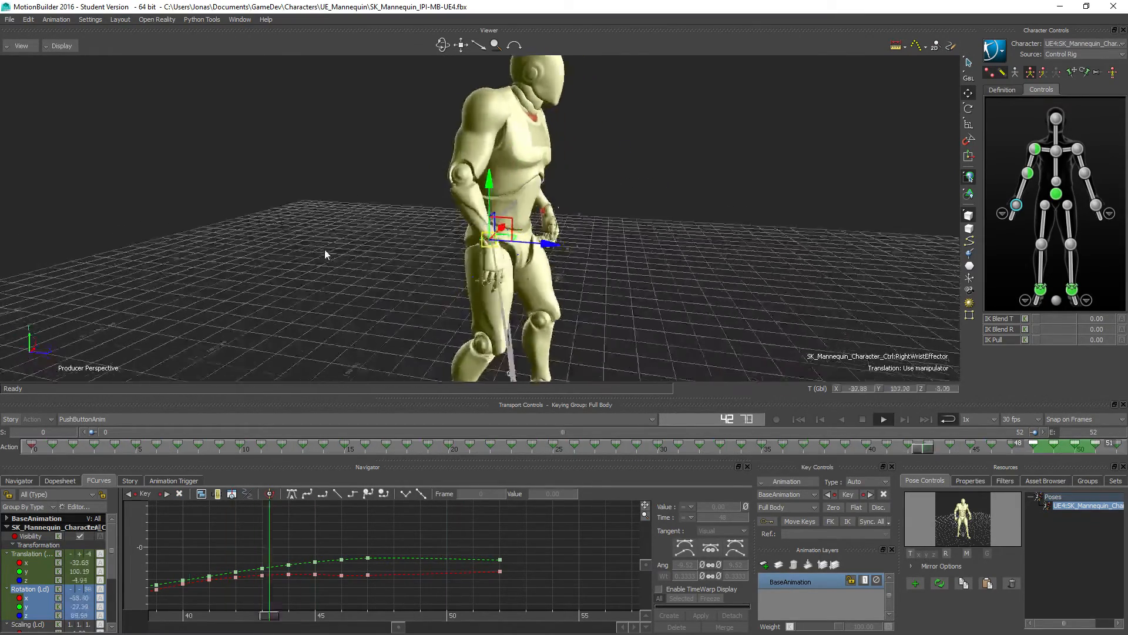
ctrl+shift+drag(362, 244, 425, 252)
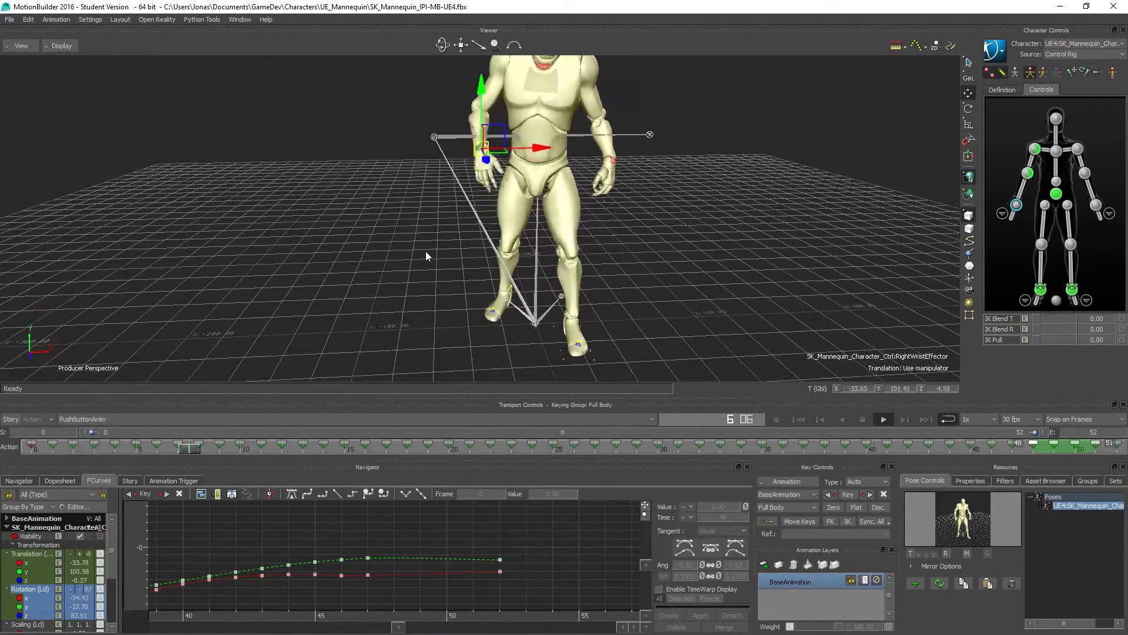
click(866, 420)
ctrl+shift+drag(446, 308, 445, 290)
Show the right hand's finger controls and add a new animation layer above BaseAnimation
double_click(1015, 207)
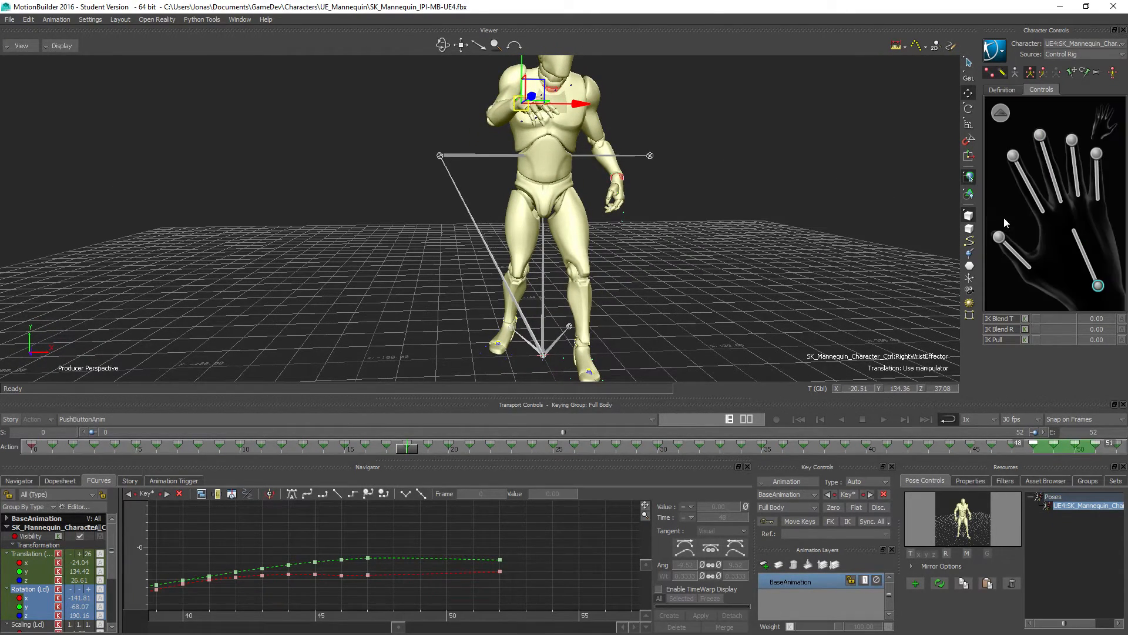
ctrl+shift+drag(428, 192, 407, 214)
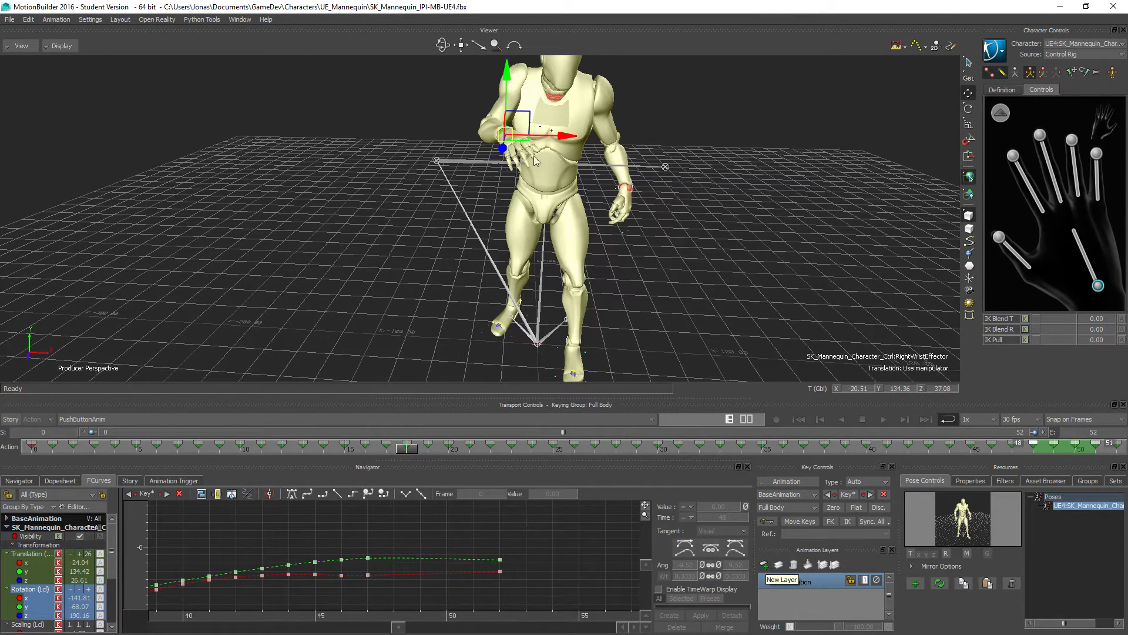
click(764, 565)
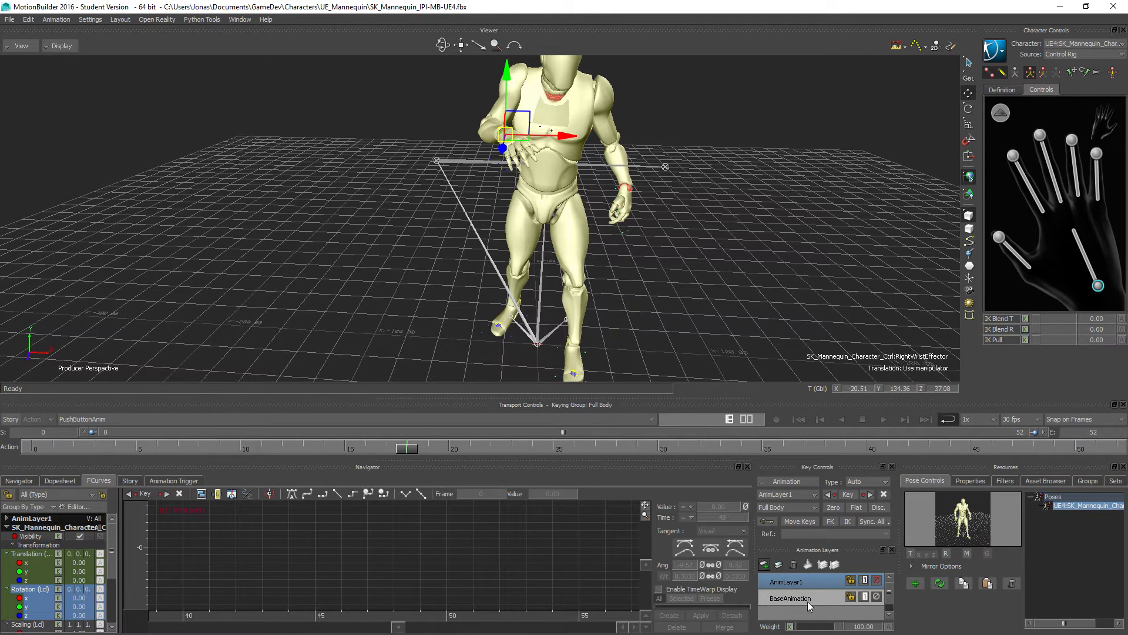
Keep the keying mode on Full Body and key the unchanged pose on AnimLayer1 at frames 0 and 52
drag(413, 448, 25, 419)
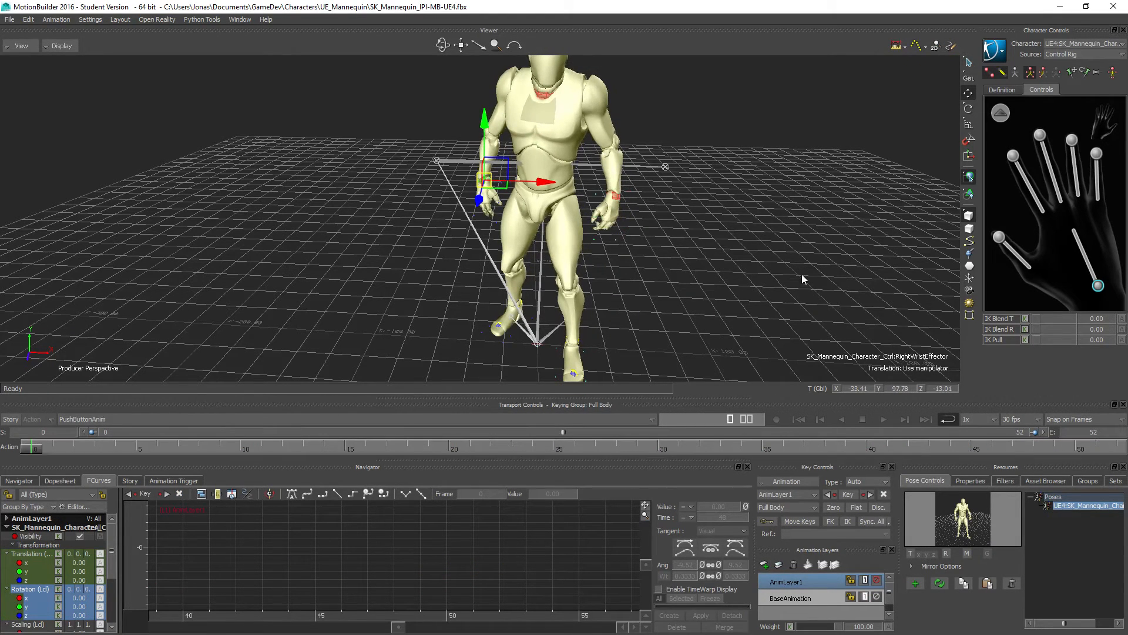
click(1047, 73)
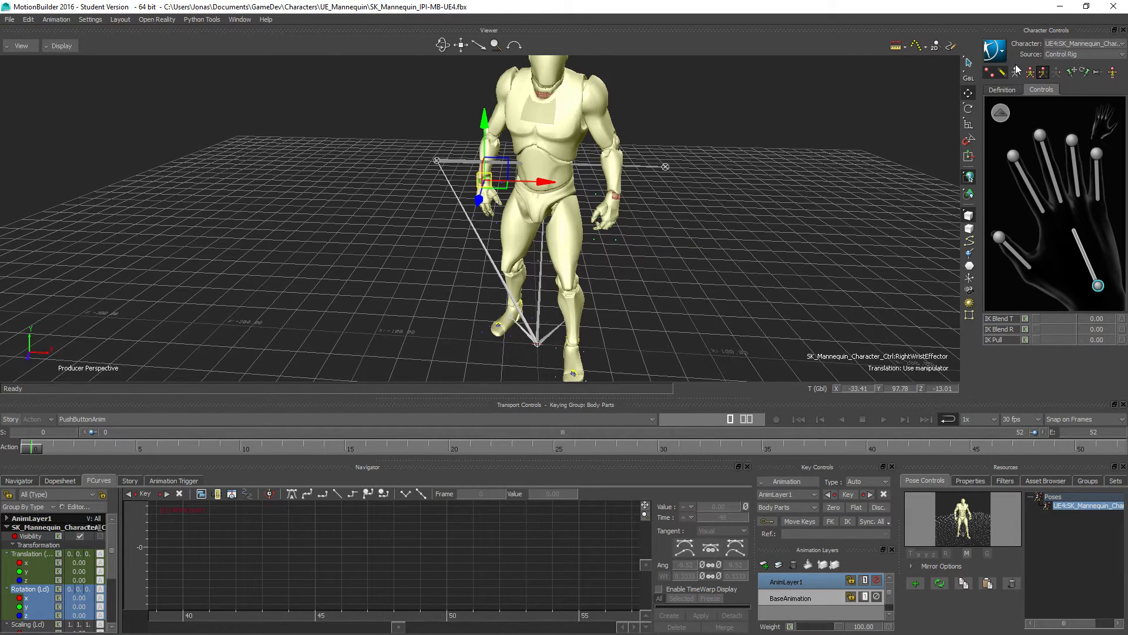
click(1030, 72)
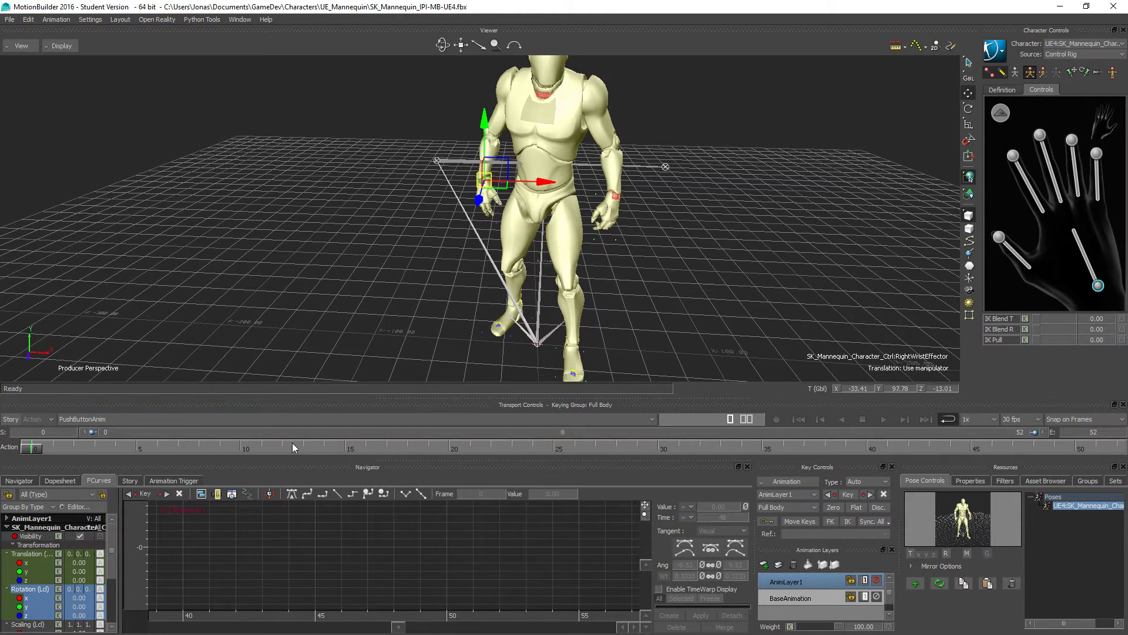
key(k)
mouse_move(31, 447)
mouse_down()
mouse_move(993, 492)
mouse_move(1120, 488)
mouse_move(1119, 453)
mouse_move(807, 447)
mouse_move(1124, 450)
mouse_move(21, 454)
mouse_up()
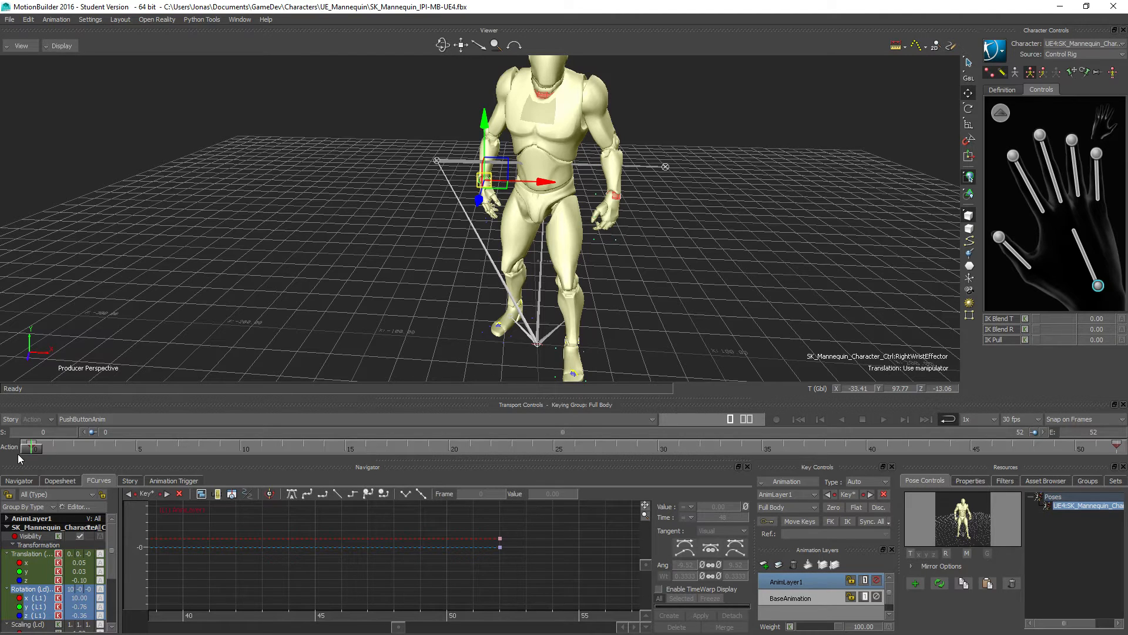
Add full-body keys on AnimLayer1 at frames 3, 23 and 47
drag(35, 453, 95, 451)
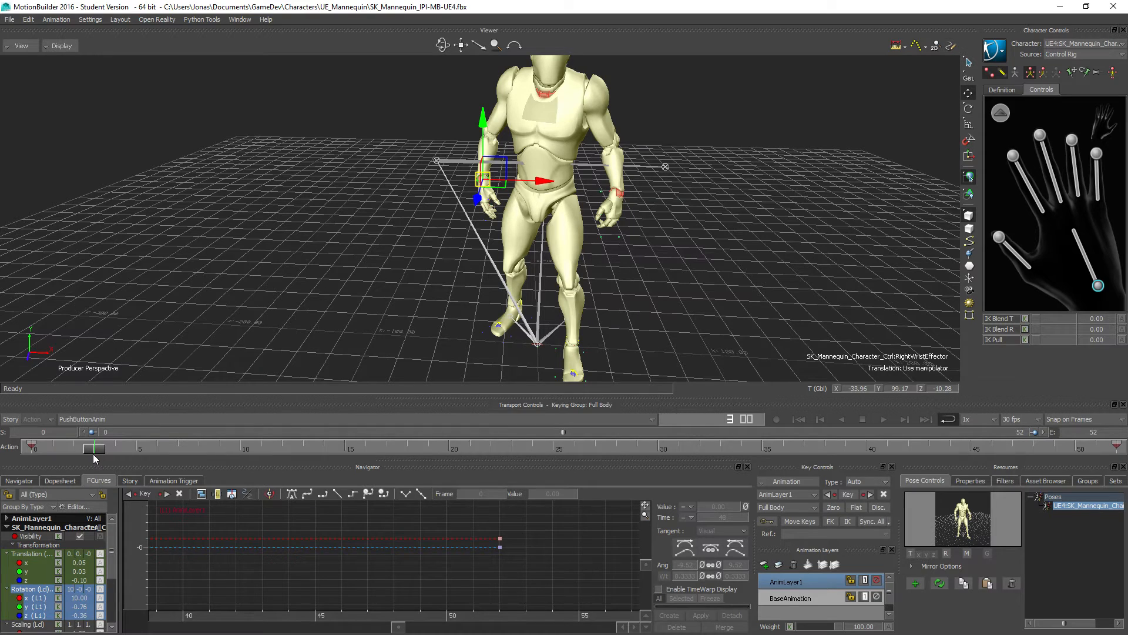
key(k)
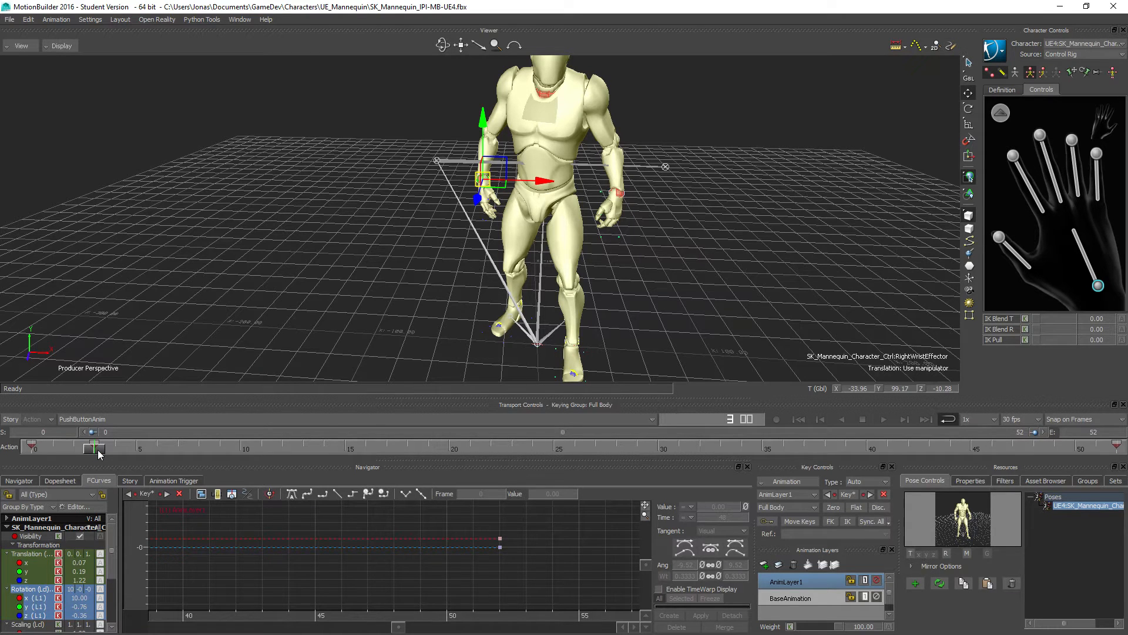
drag(98, 451, 524, 445)
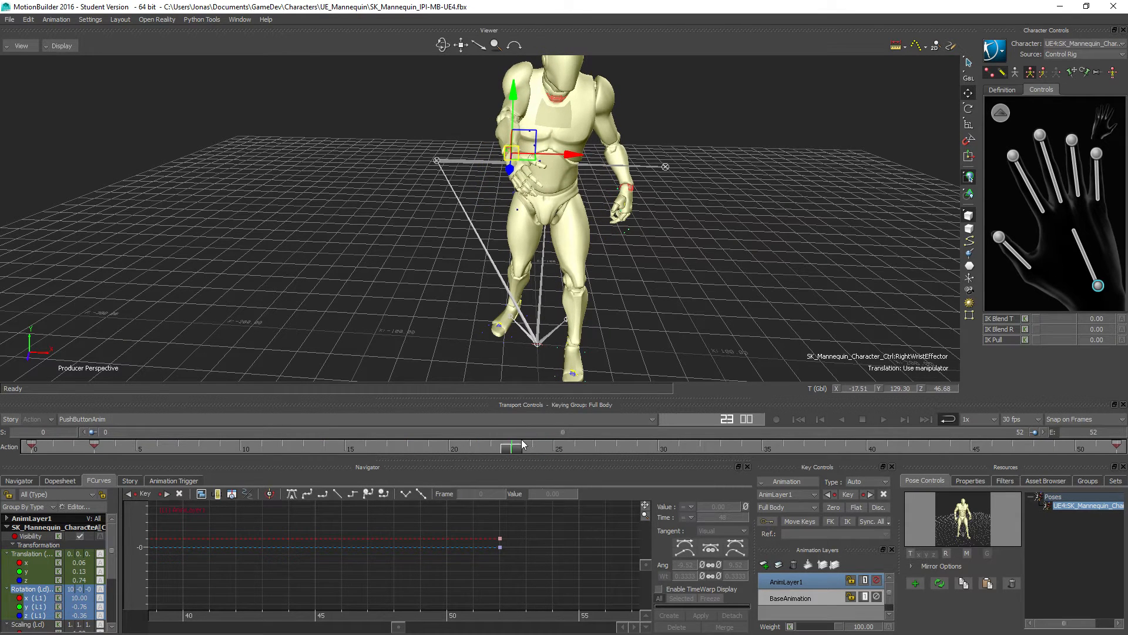
key(k)
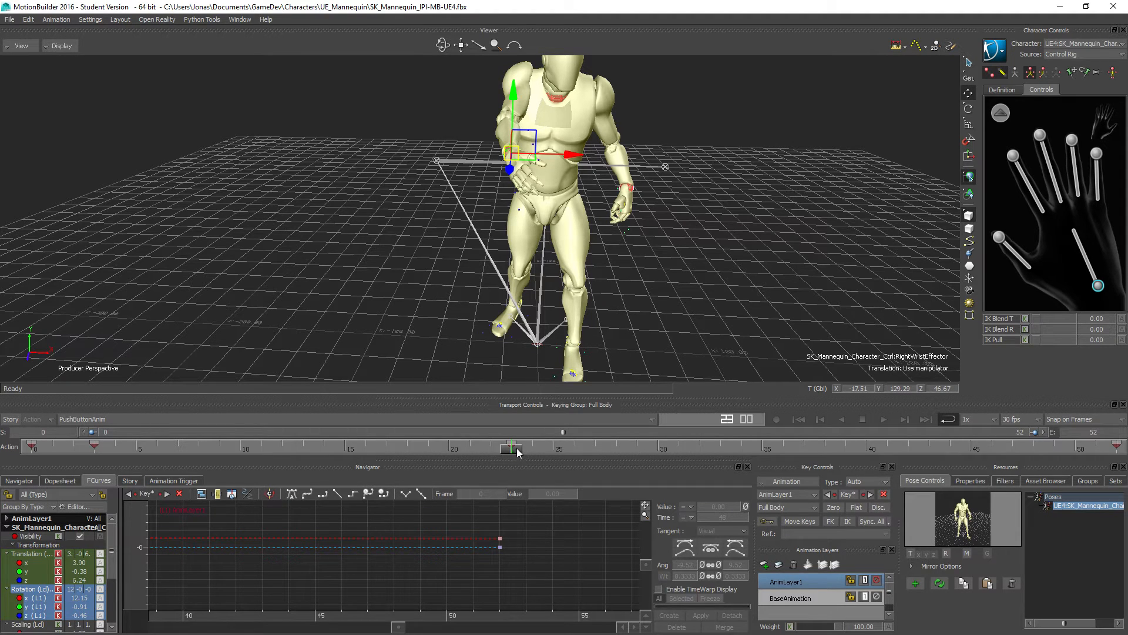
drag(519, 450, 1013, 454)
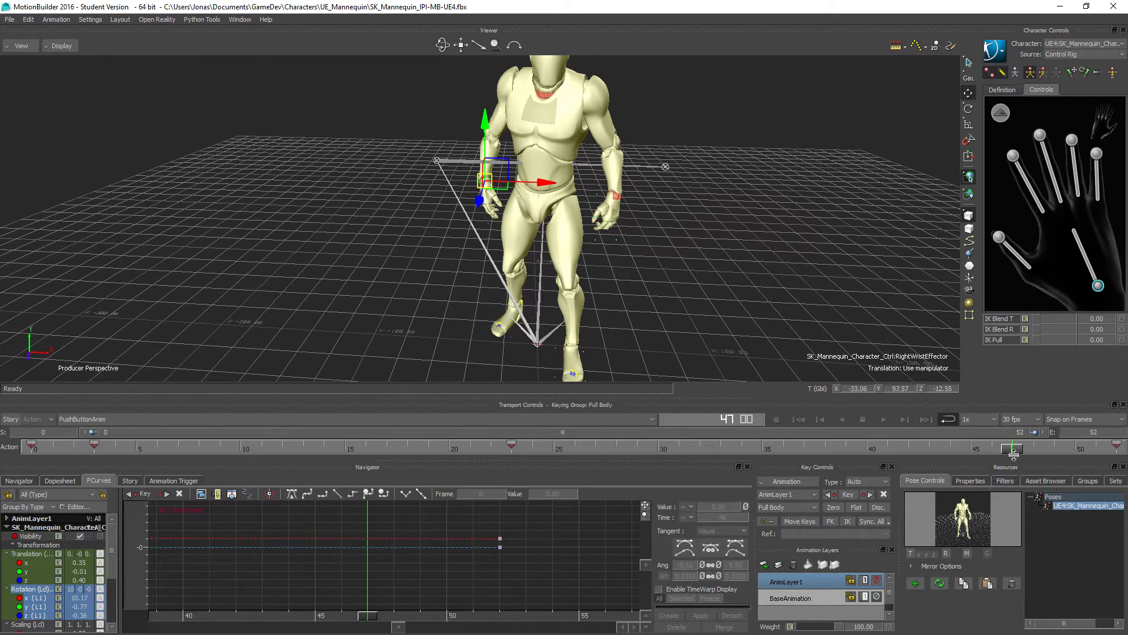
key(k)
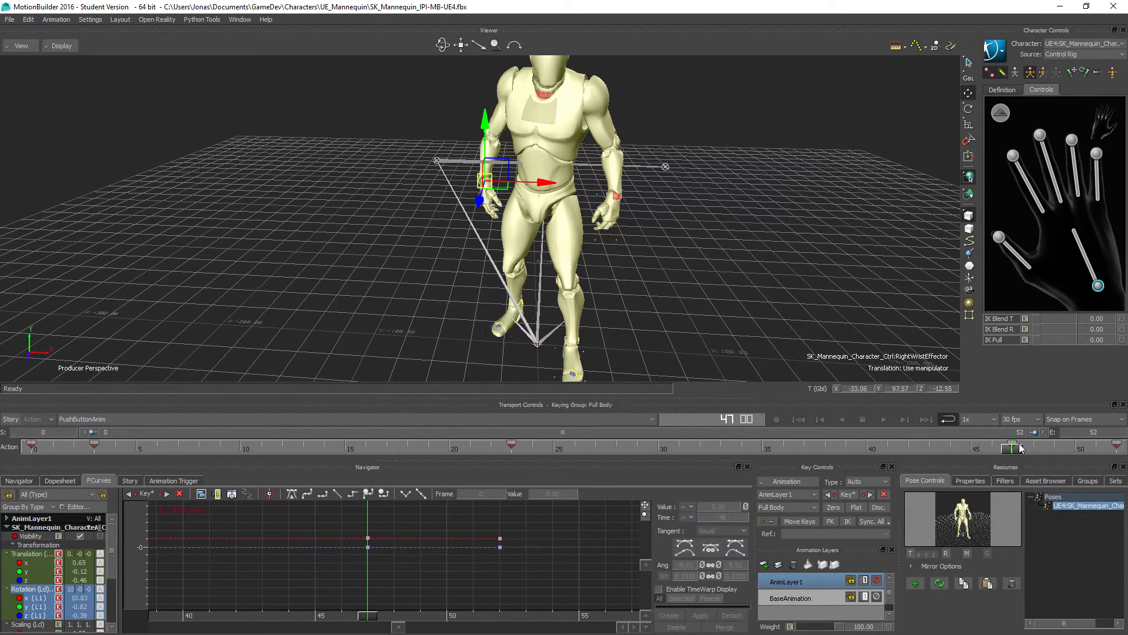
At frame 23, rotate the right wrist effector in local space to about 164, -86, -129 so the palm turns downward
drag(1019, 452, 508, 450)
scroll(339, 279, up, 10)
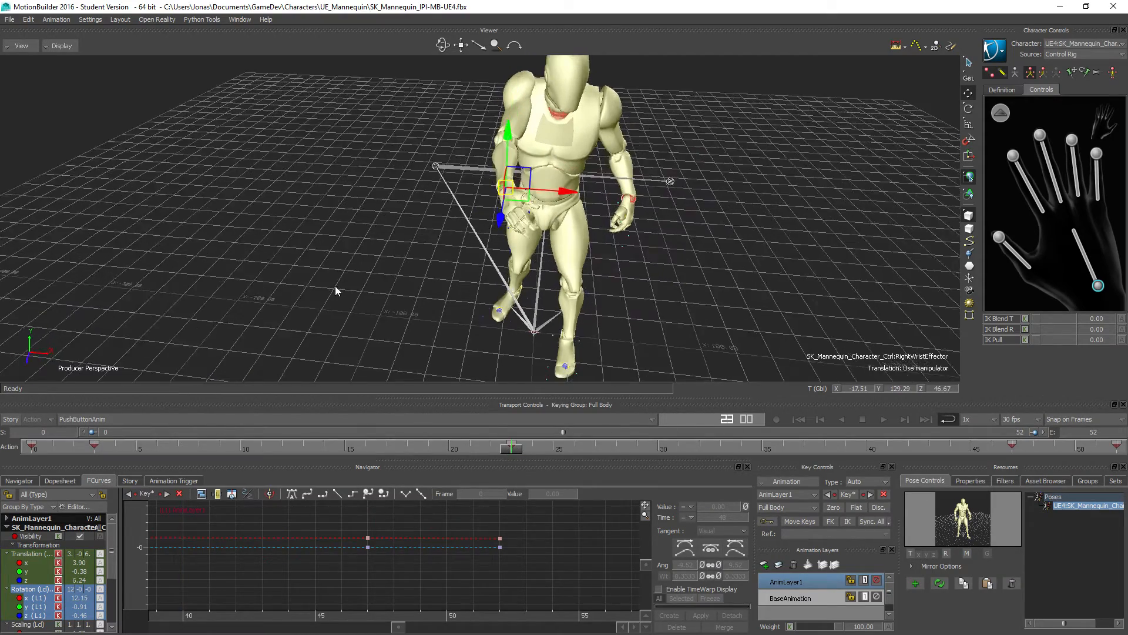
shift+drag(453, 204, 477, 222)
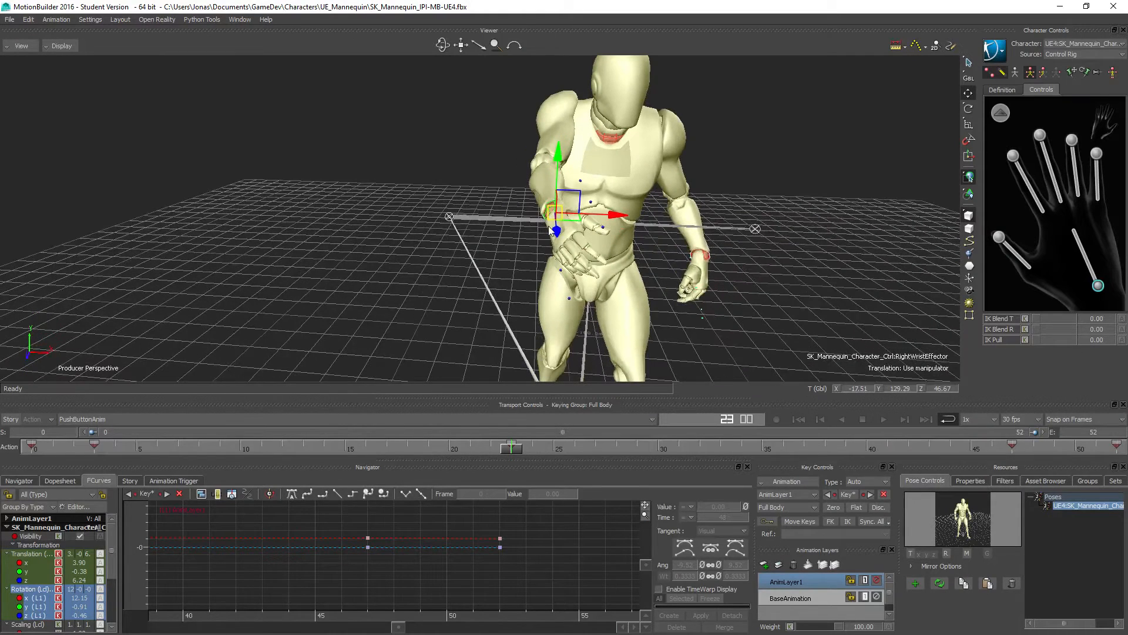
key(r)
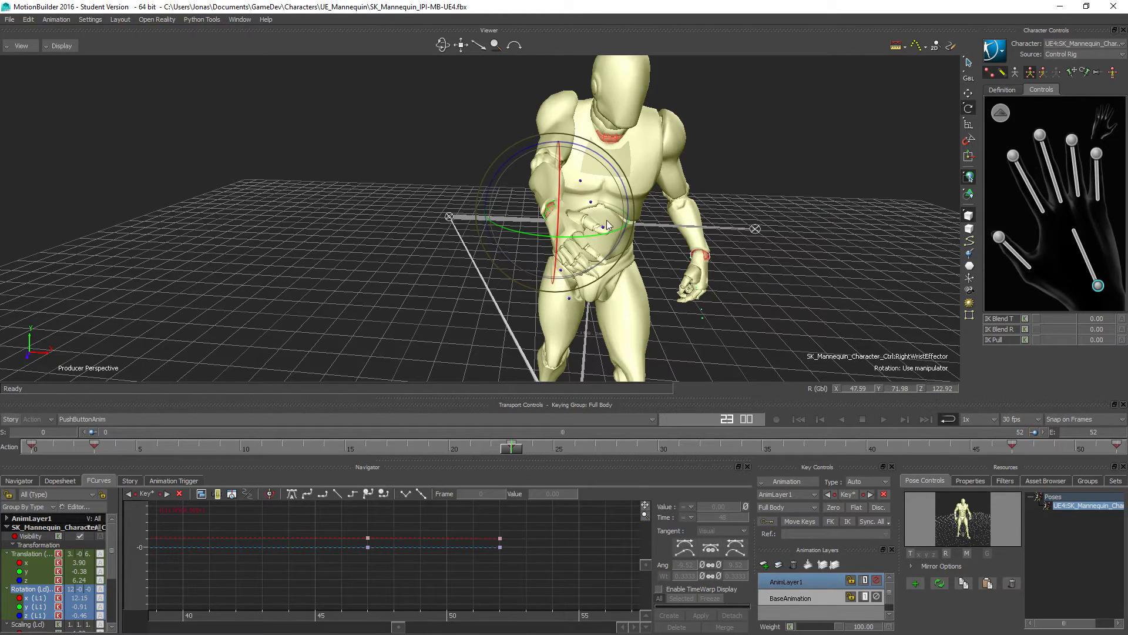
key(r)
drag(505, 168, 472, 200)
drag(517, 145, 580, 221)
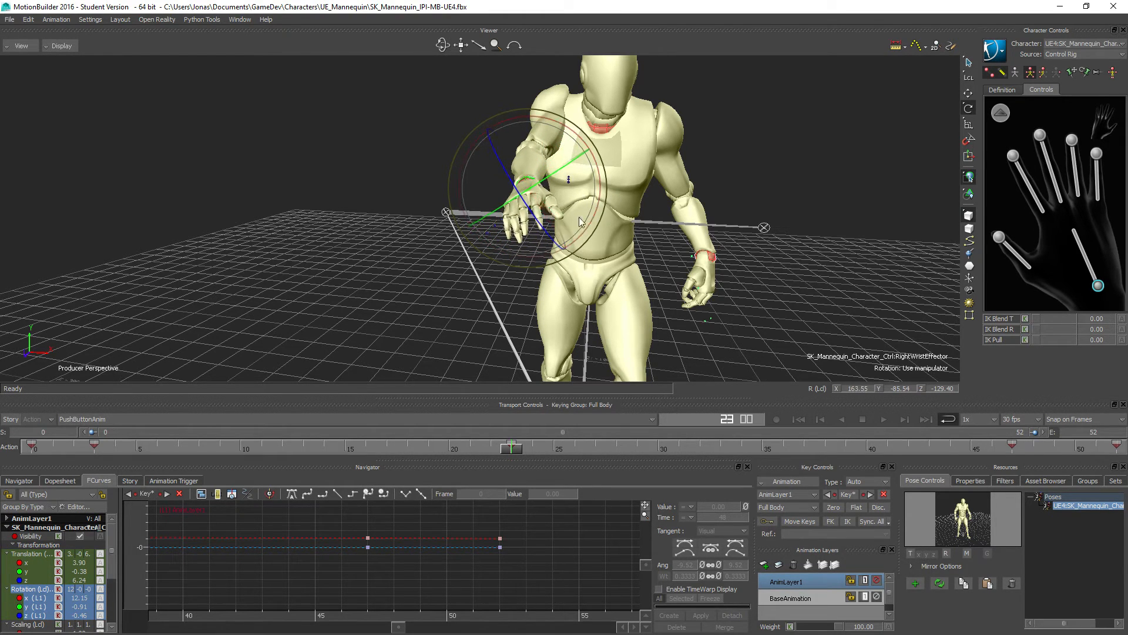
Rotate the right index finger effector slightly at frame 23 to about -106, -57, 91
mouse_move(393, 237)
ctrl+shift+mouse_down()
mouse_move(354, 239)
mouse_move(380, 236)
ctrl+shift+mouse_up()
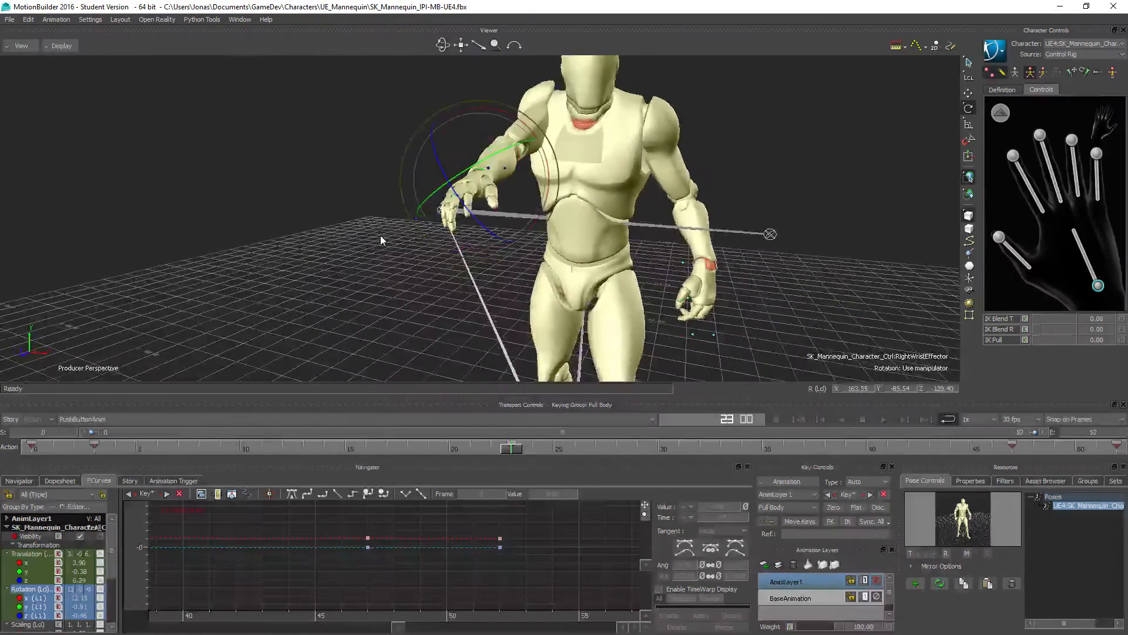
click(1030, 187)
click(1014, 157)
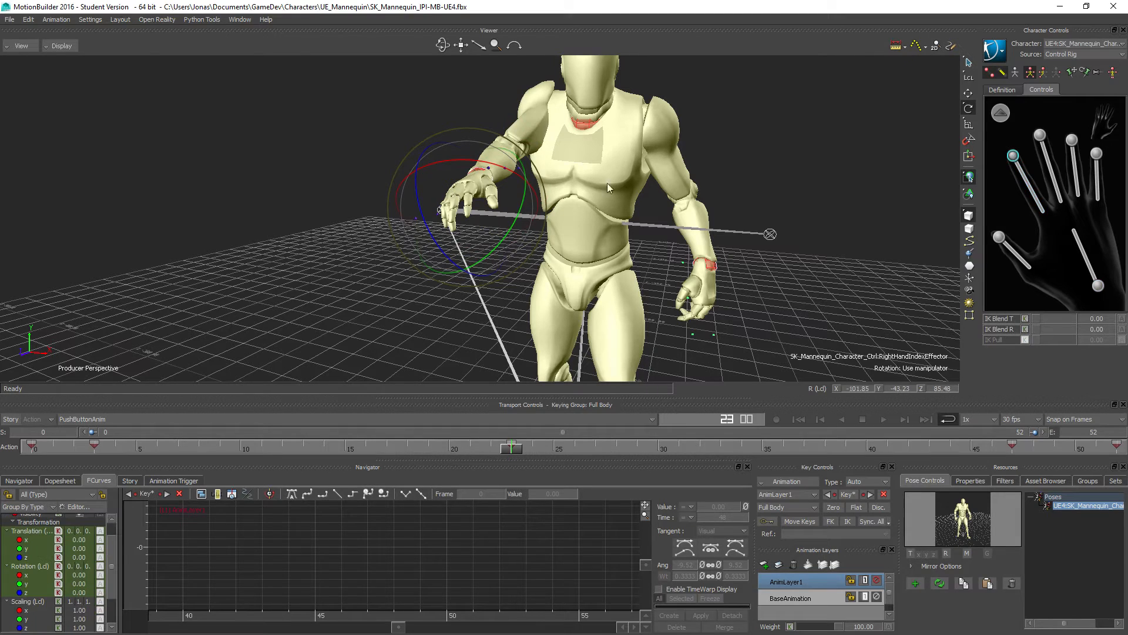
drag(418, 198, 413, 189)
Select the right middle, ring and pinky finger effectors together and rotate them so the fingers curl inward
ctrl+drag(316, 249, 868, 187)
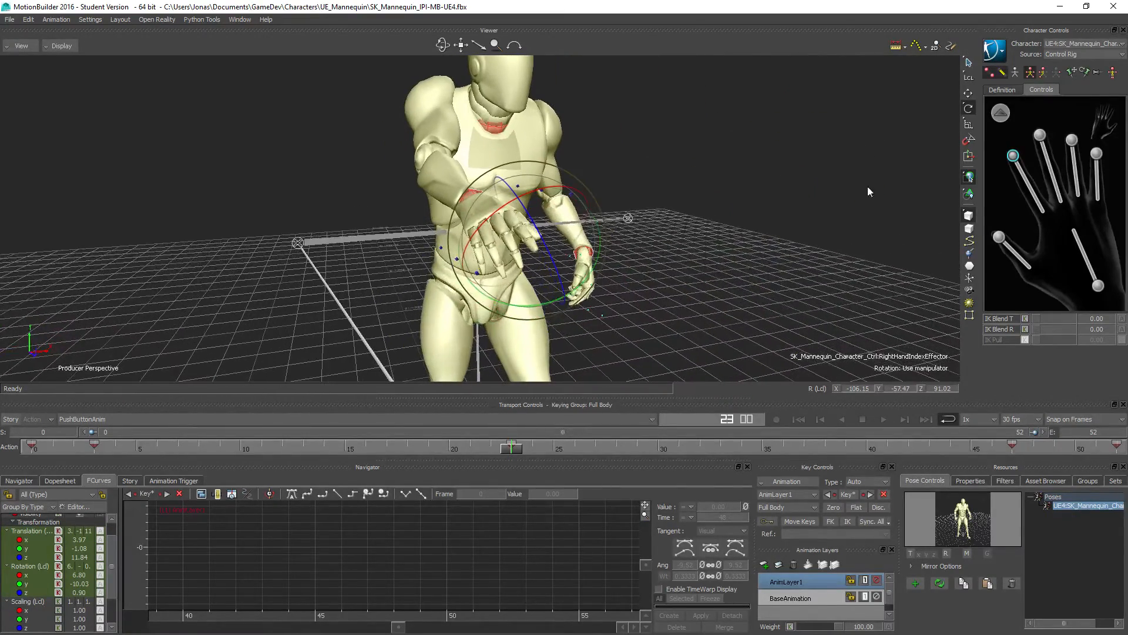
click(1040, 135)
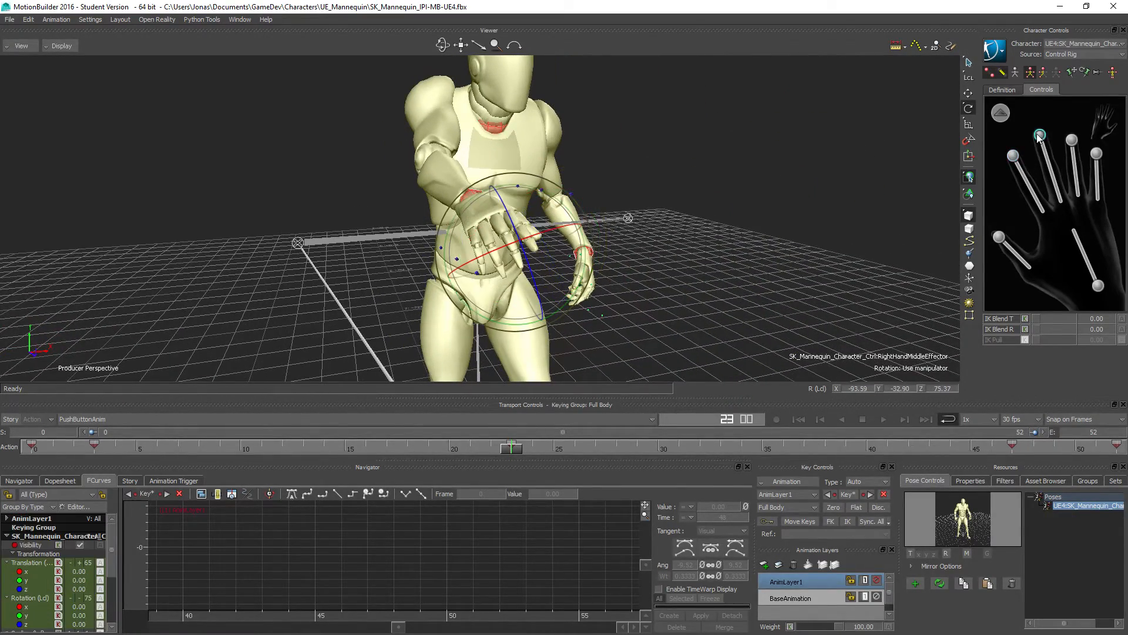
shift+click(1072, 139)
shift+click(1097, 153)
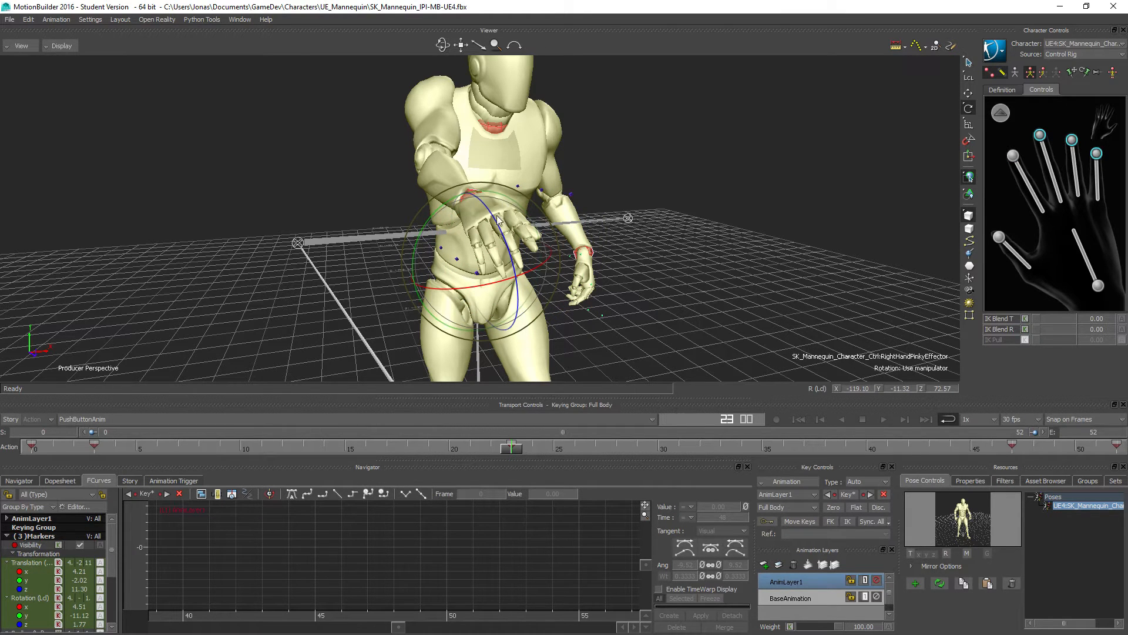
drag(499, 225, 522, 289)
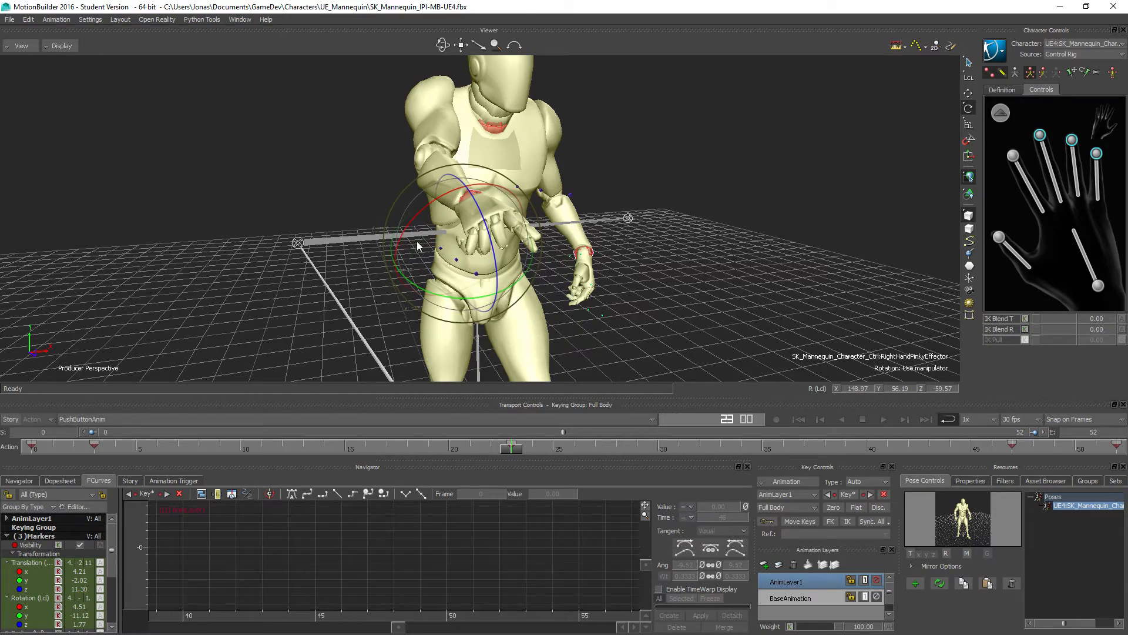
Adjust the rotation of the right middle, ring and pinky finger effectors one by one so the curled fingers line up
ctrl+drag(404, 238, 285, 219)
key(f)
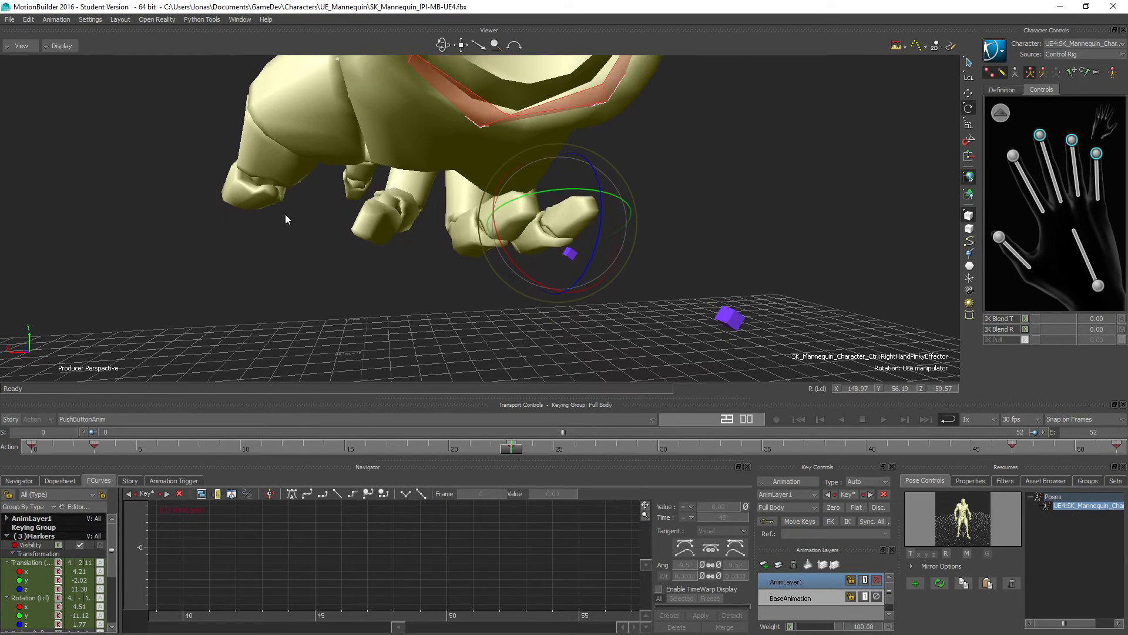
click(1039, 136)
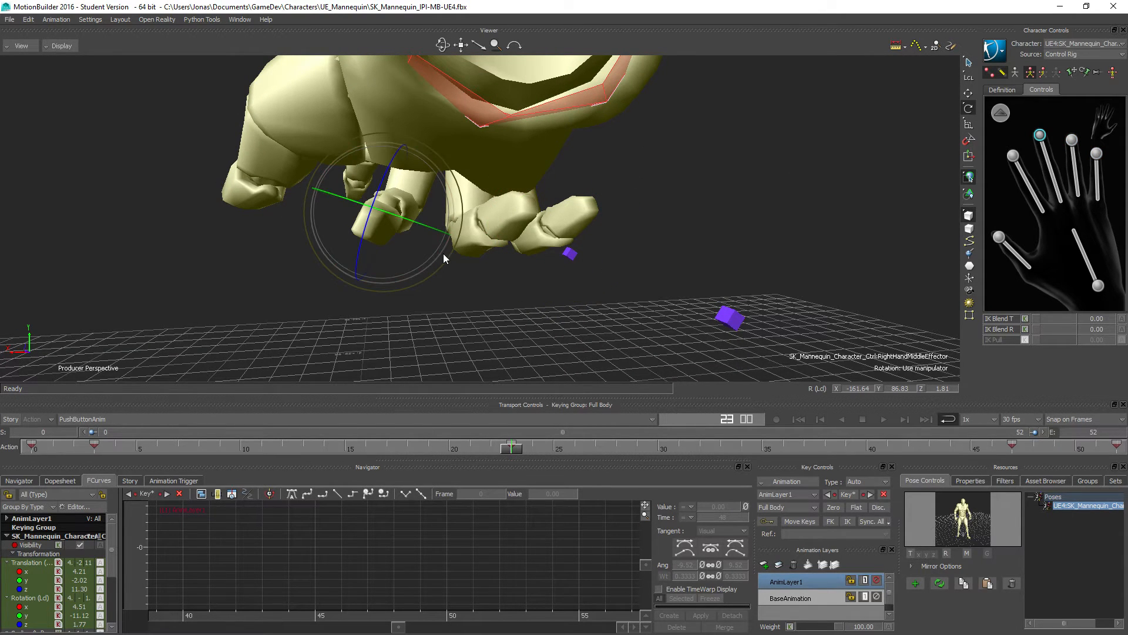
drag(449, 235, 453, 204)
click(1073, 140)
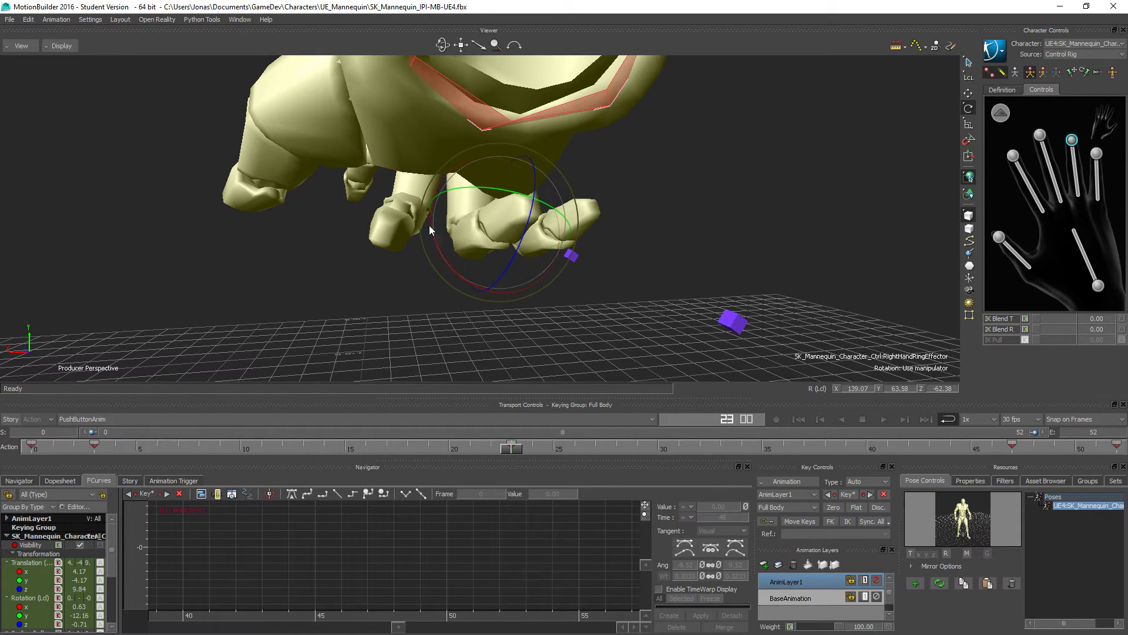
drag(433, 224, 467, 178)
click(1096, 154)
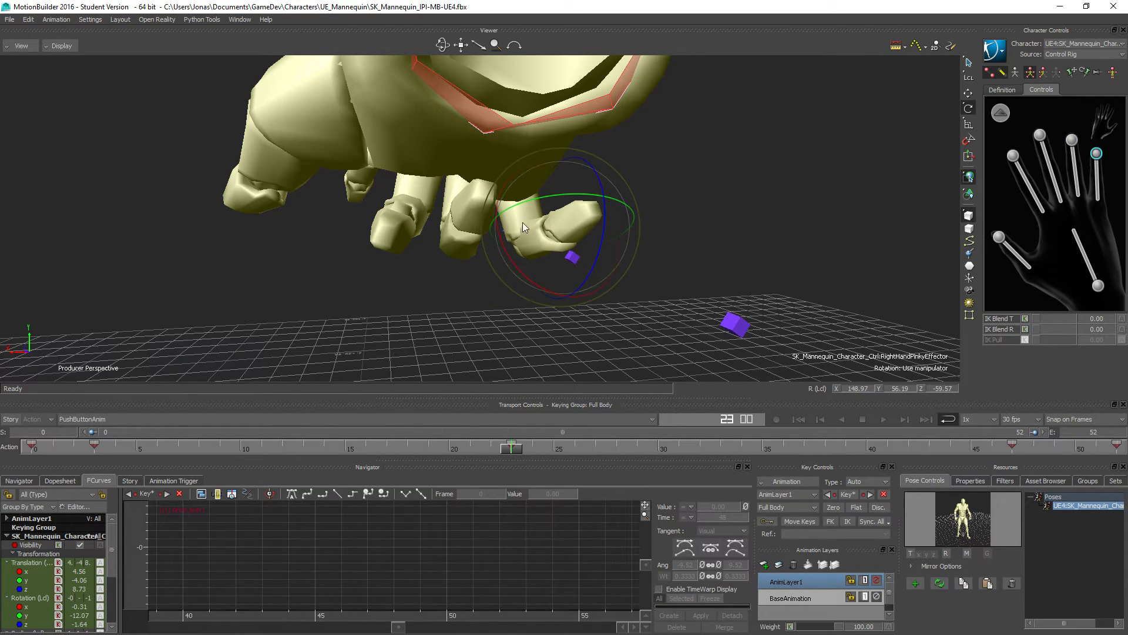
drag(524, 203, 513, 204)
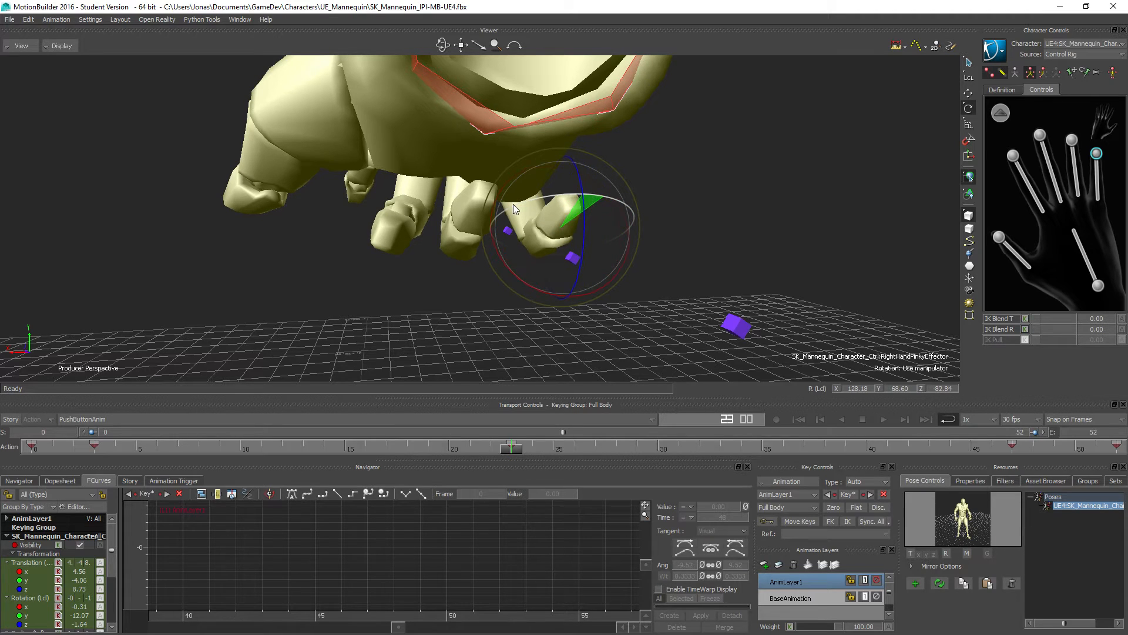
At frame 23, rotate the right pinky finger effector to about 106, 69, -83 and the ring finger effector to about 111, 76, -81
drag(502, 267, 493, 263)
ctrl+shift+drag(309, 277, 259, 290)
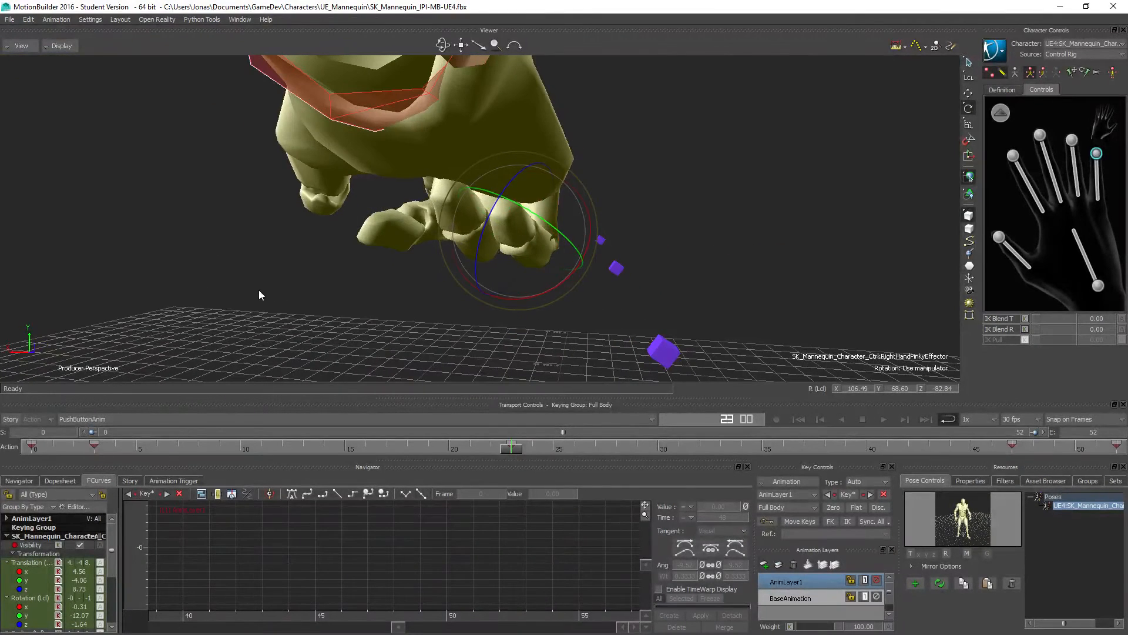
click(1072, 141)
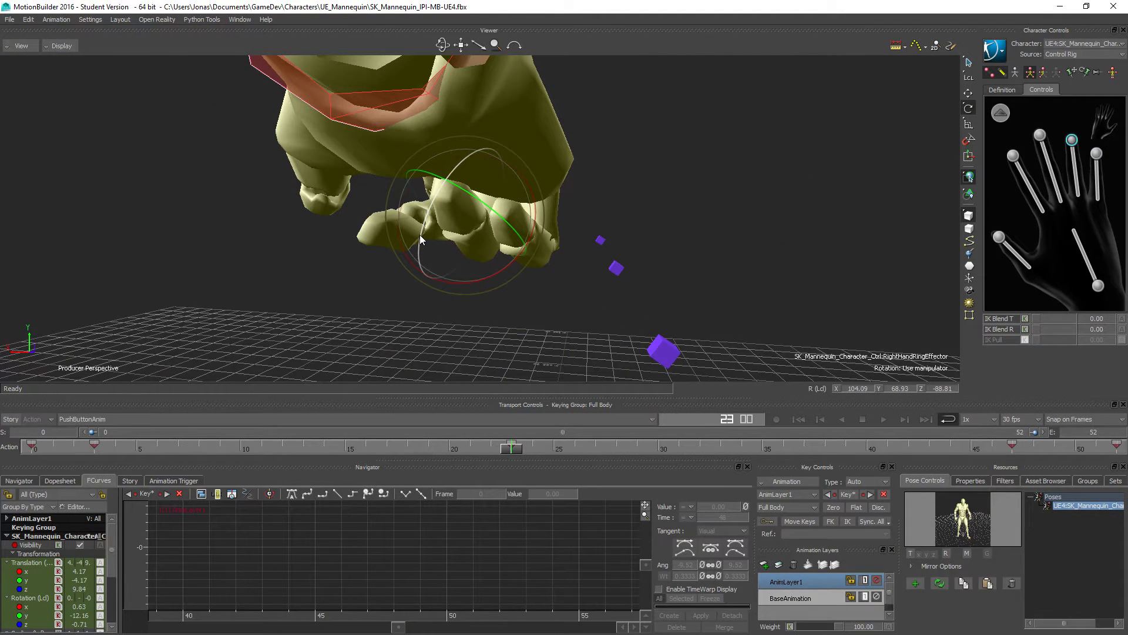
drag(420, 235, 417, 239)
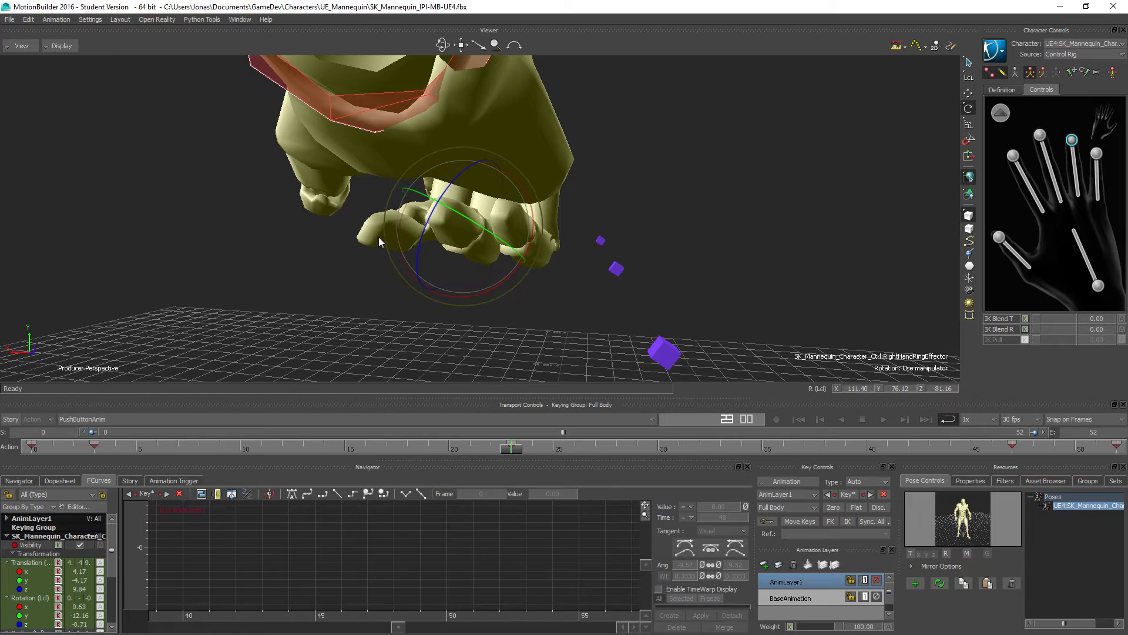
Rotate the right middle finger effector to about 112, 78, -89 and the pinky finger effector to about 147, 83, -42
click(1040, 135)
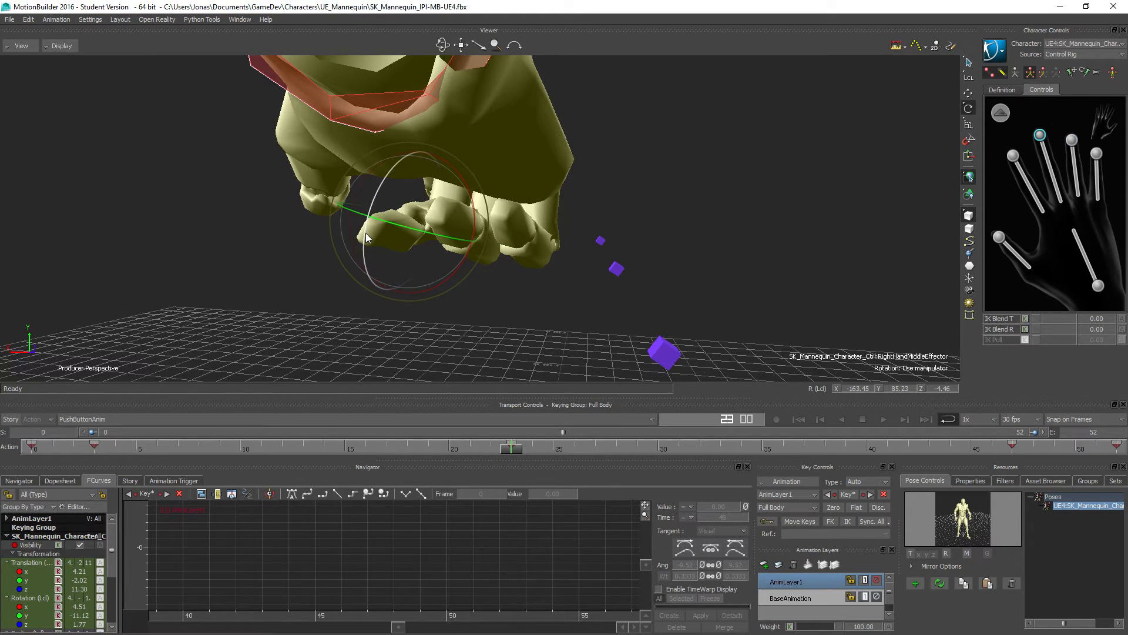
drag(366, 233, 369, 224)
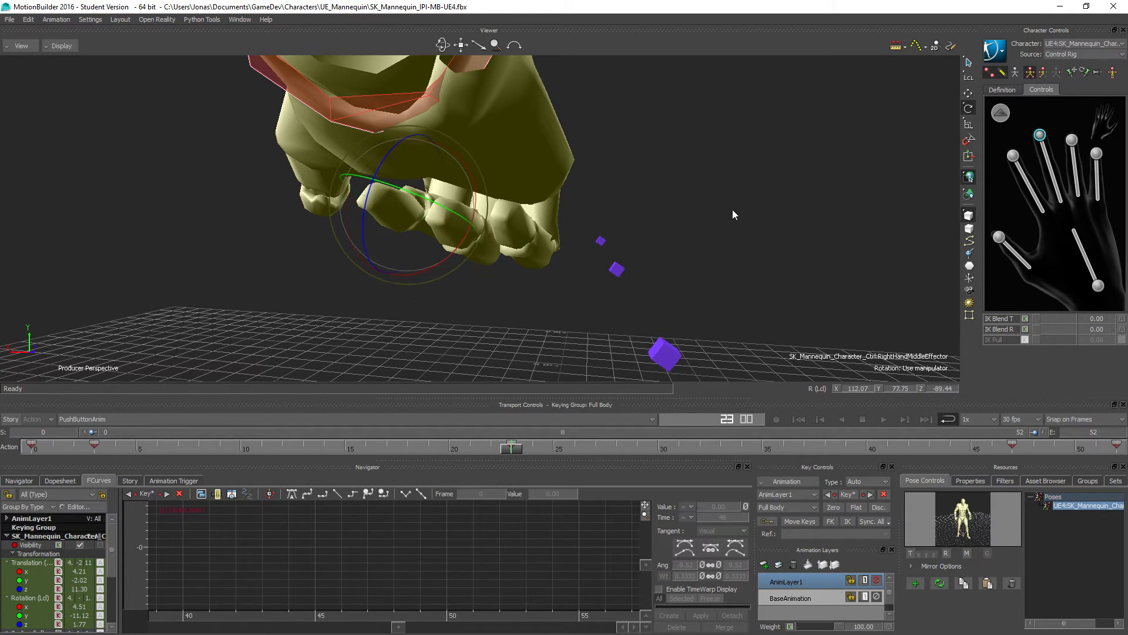
click(1096, 154)
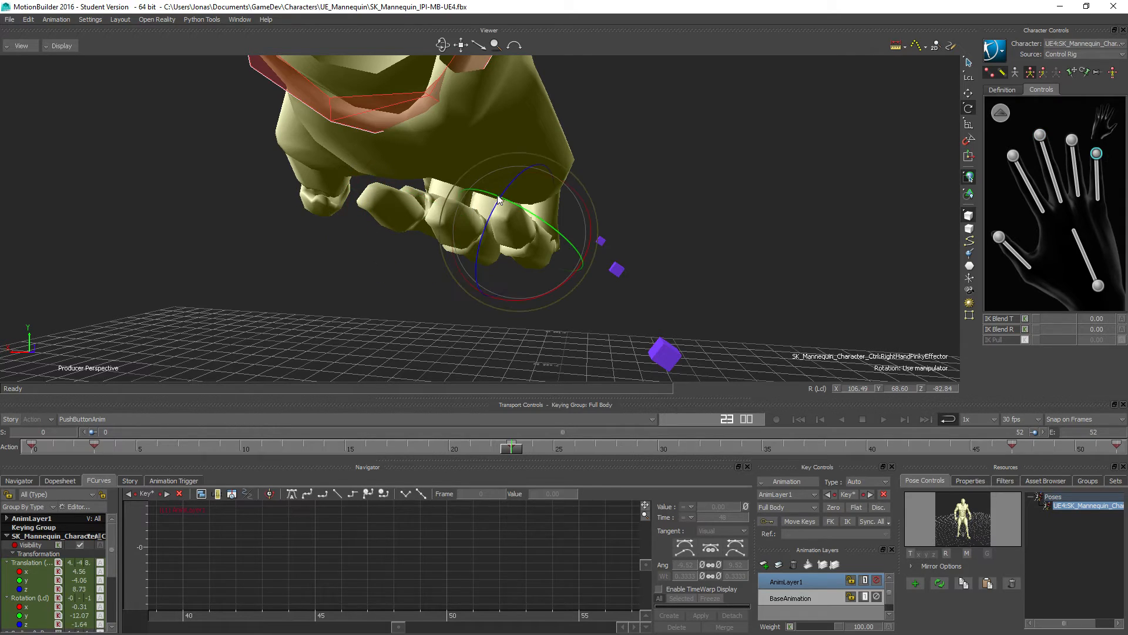
drag(480, 235, 433, 273)
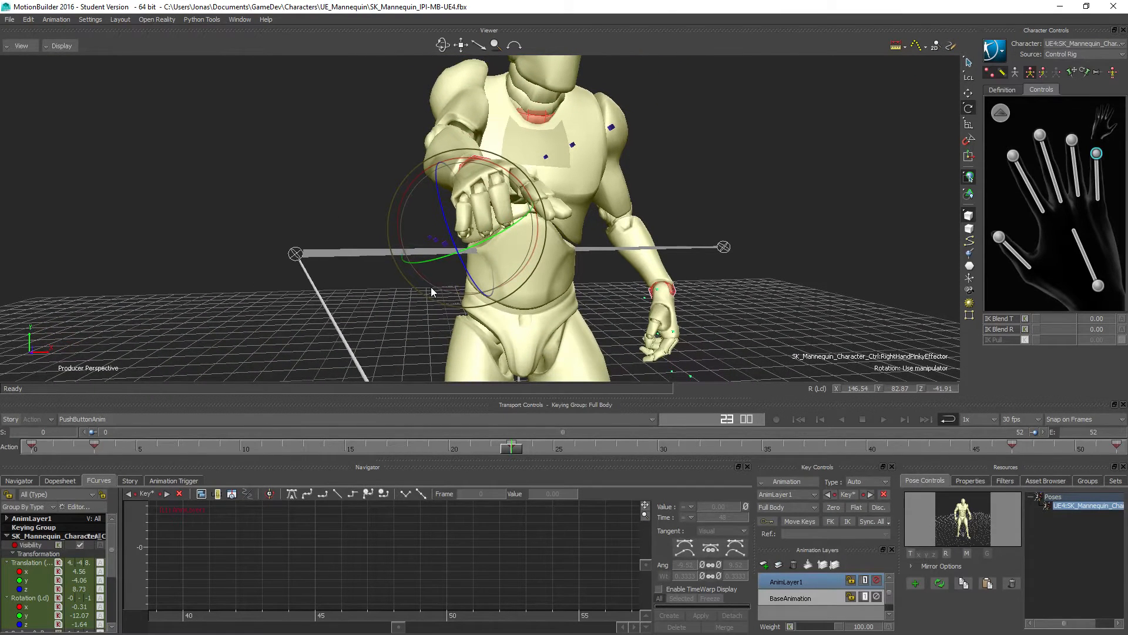
Key the full-body pose at frame 23 and set the right wrist effector's IK Blend R to 100
key(ctrl+z)
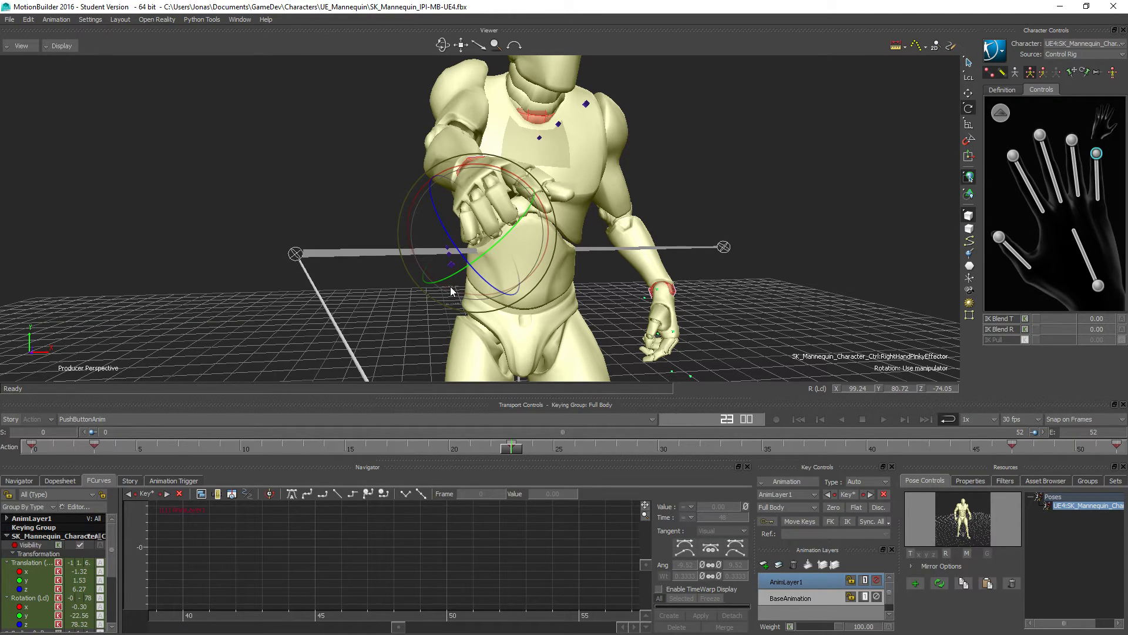
click(1097, 287)
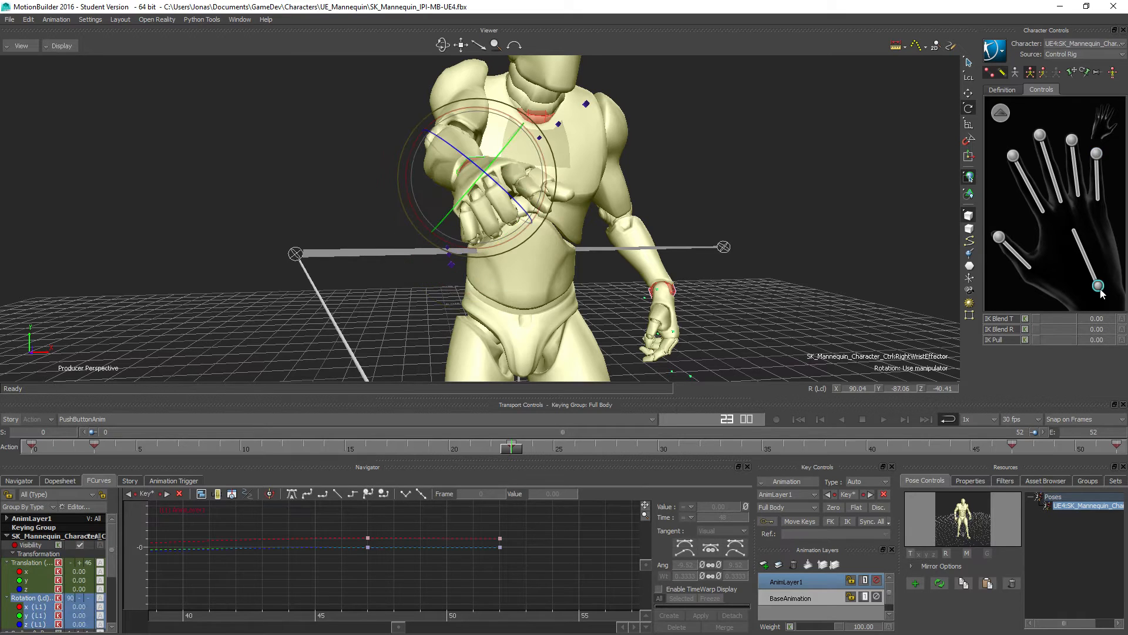
drag(1034, 329, 1127, 337)
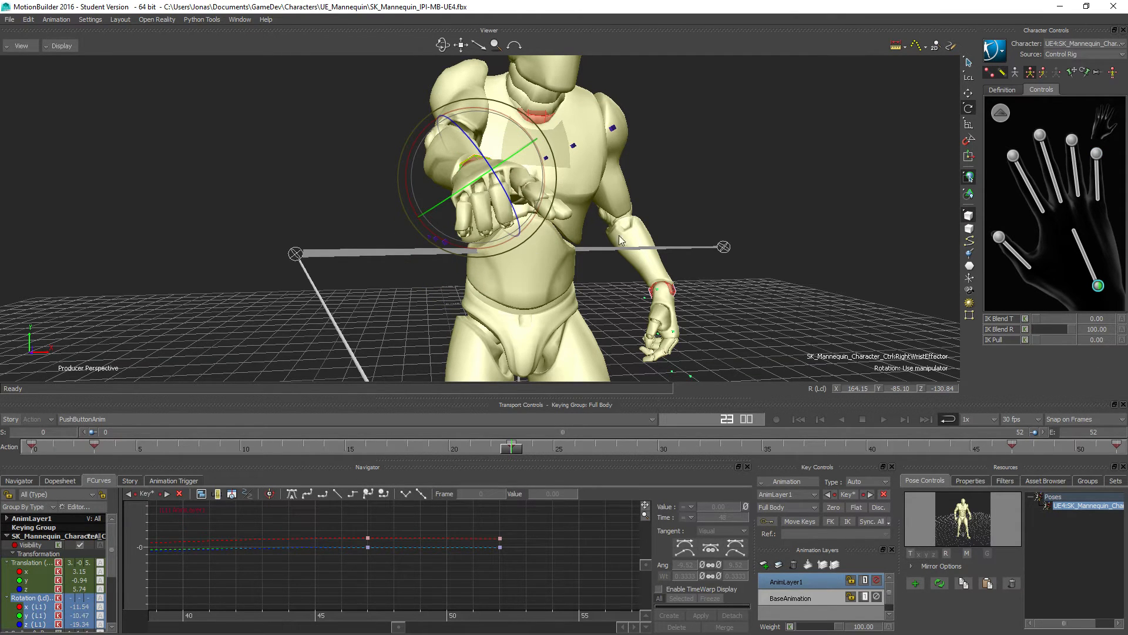
Set IK Blend R to 100 on the right index finger effector and IK Blend T to 100 on the middle finger effector
click(1014, 156)
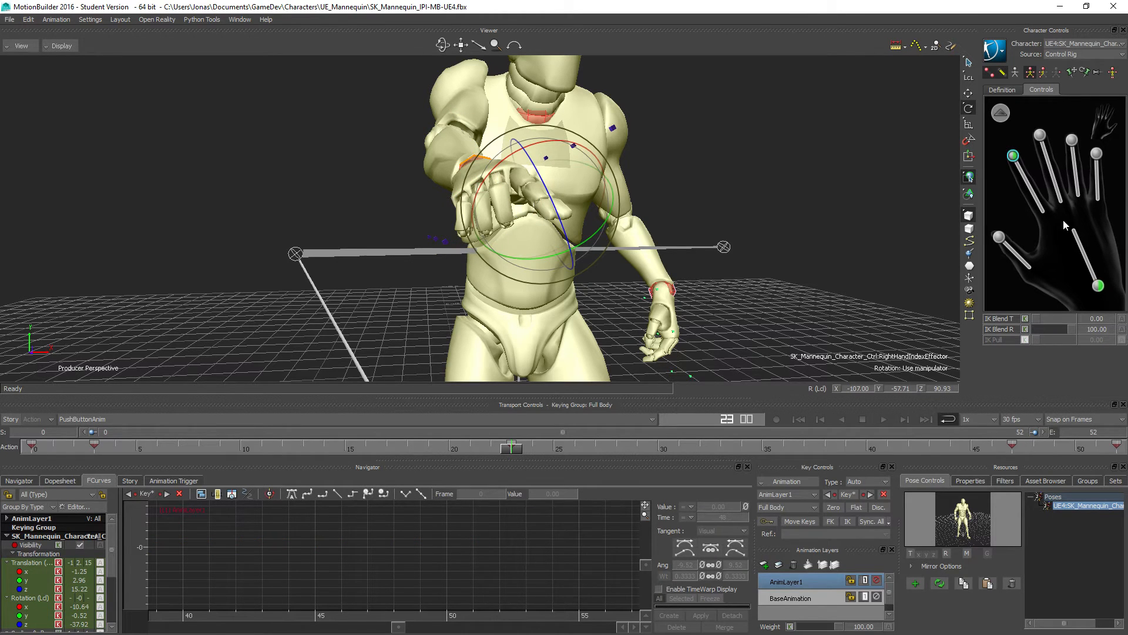
click(1040, 135)
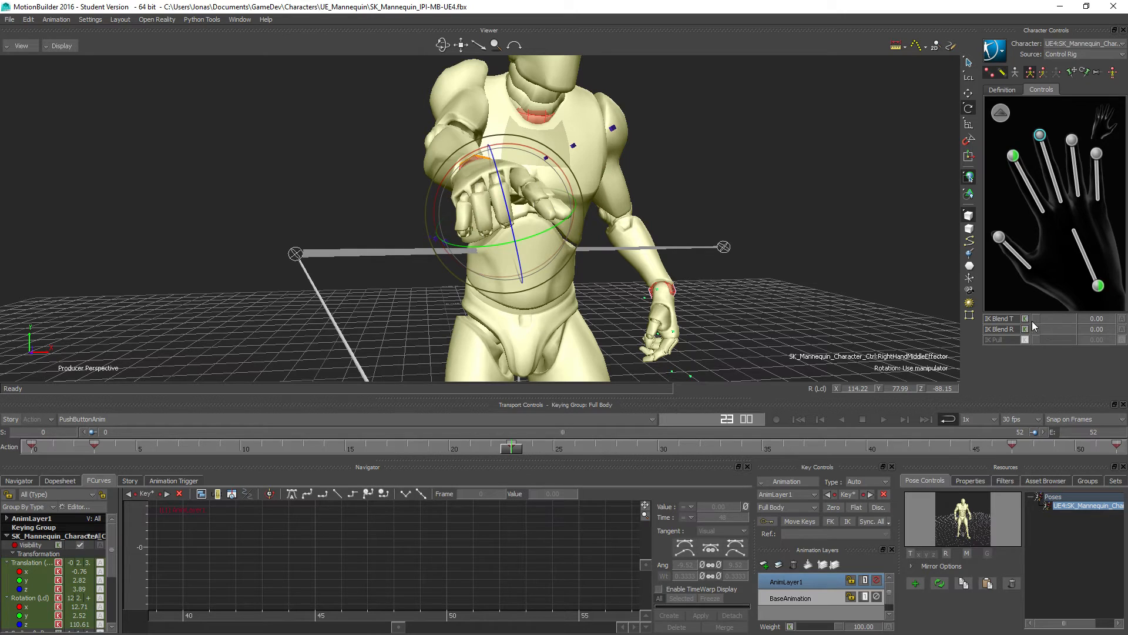
drag(1034, 319, 1075, 319)
click(1028, 282)
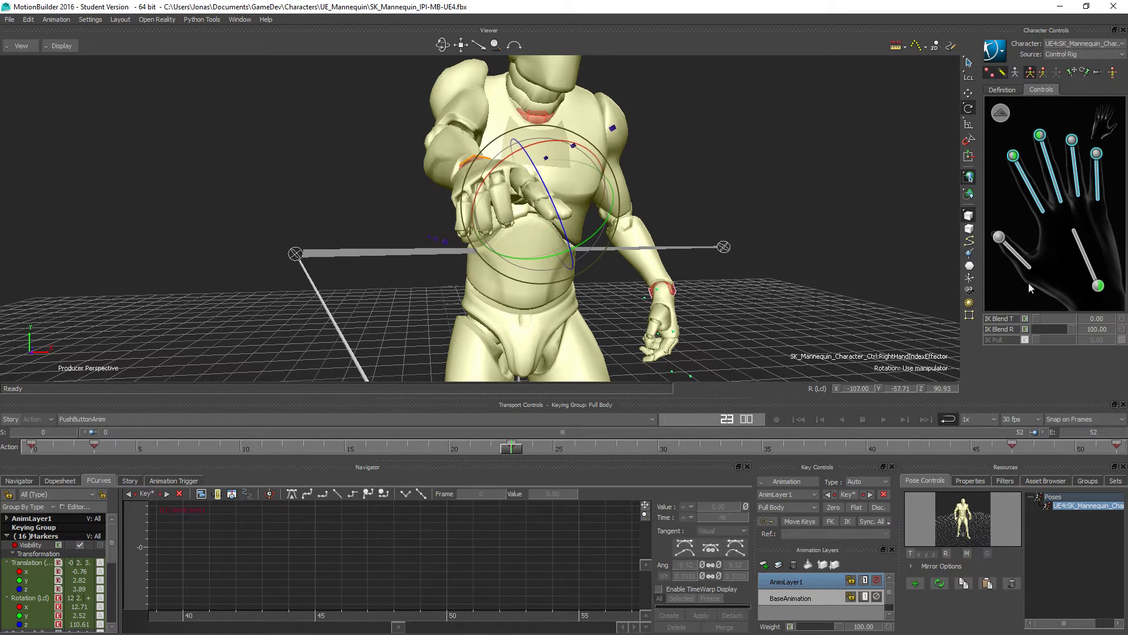
click(1003, 136)
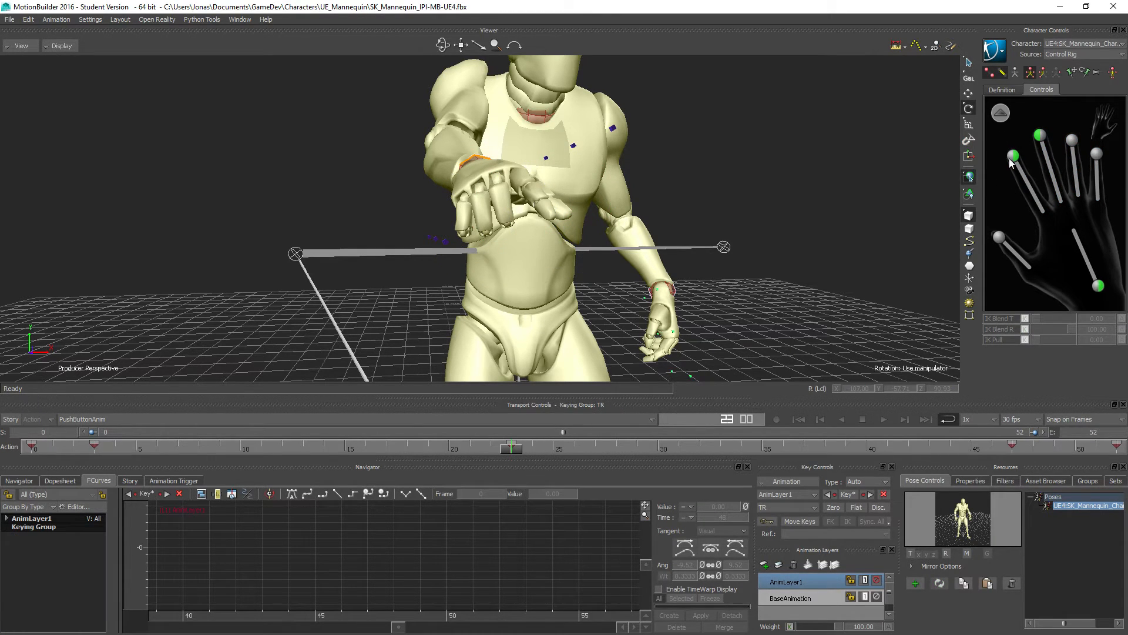
Select the right index, middle, ring and pinky finger effectors together and set their IK Blend T to 100
click(1011, 156)
shift+click(1040, 135)
shift+click(1072, 140)
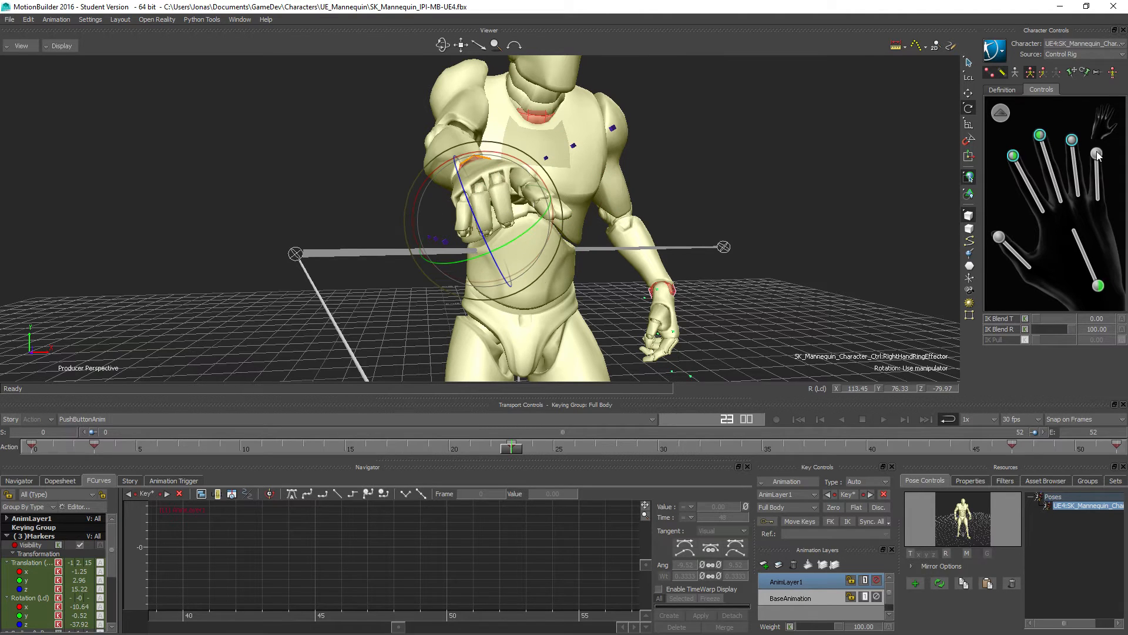
shift+click(1096, 154)
drag(1035, 319, 1073, 318)
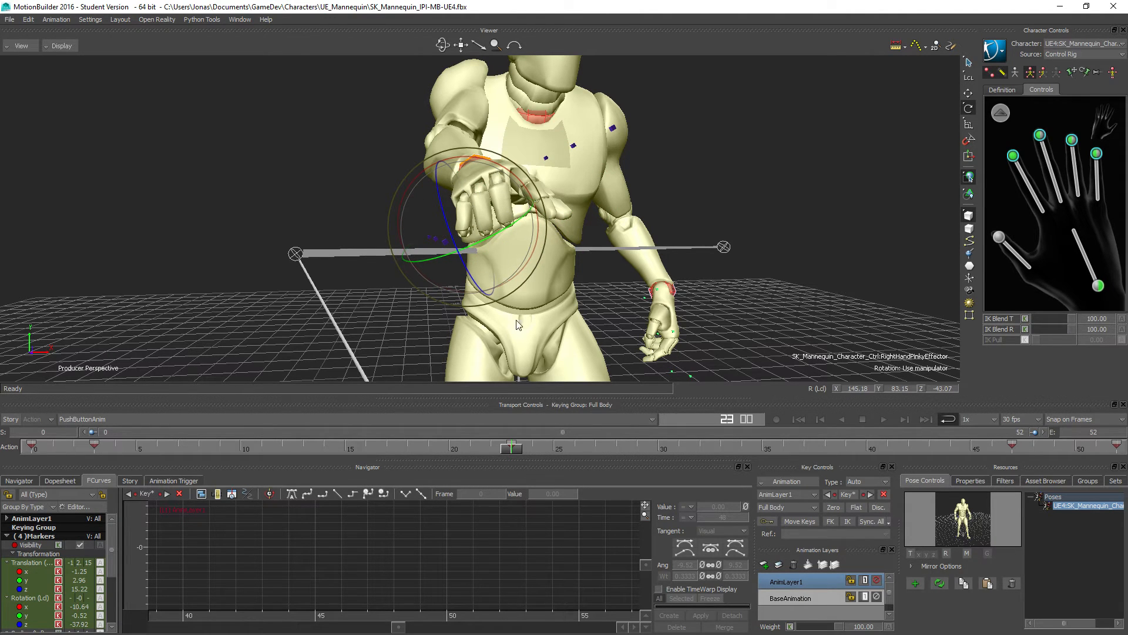
Rotate the right pinky finger effector slightly at frame 23 to about 140, 83, -43
ctrl+shift+drag(322, 215, 101, 223)
ctrl+shift+drag(234, 236, 389, 231)
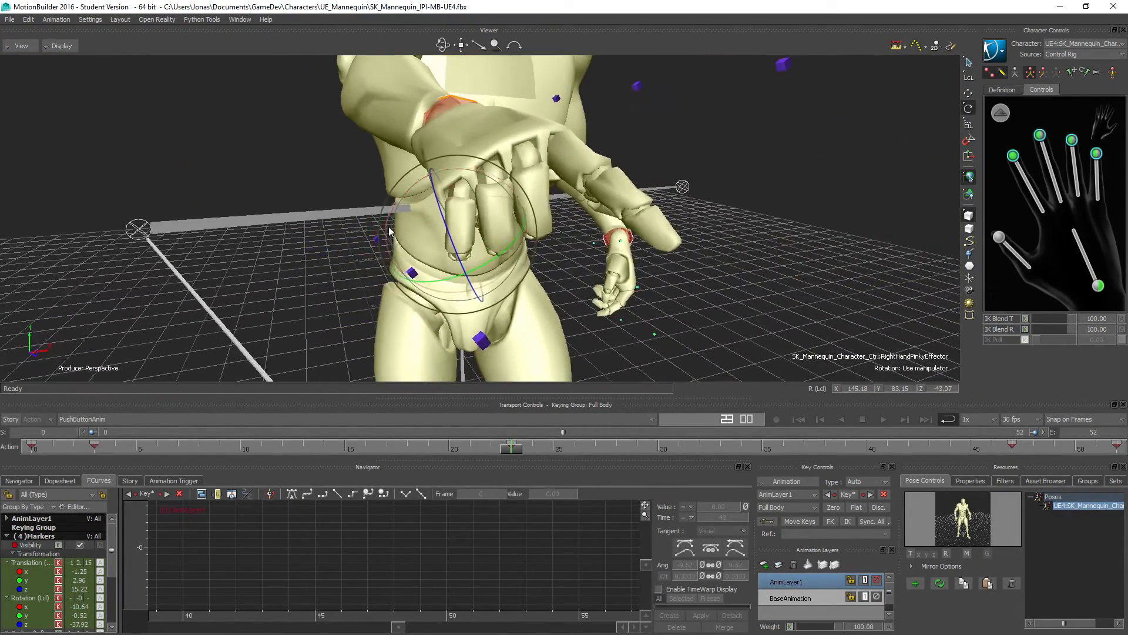
click(1097, 154)
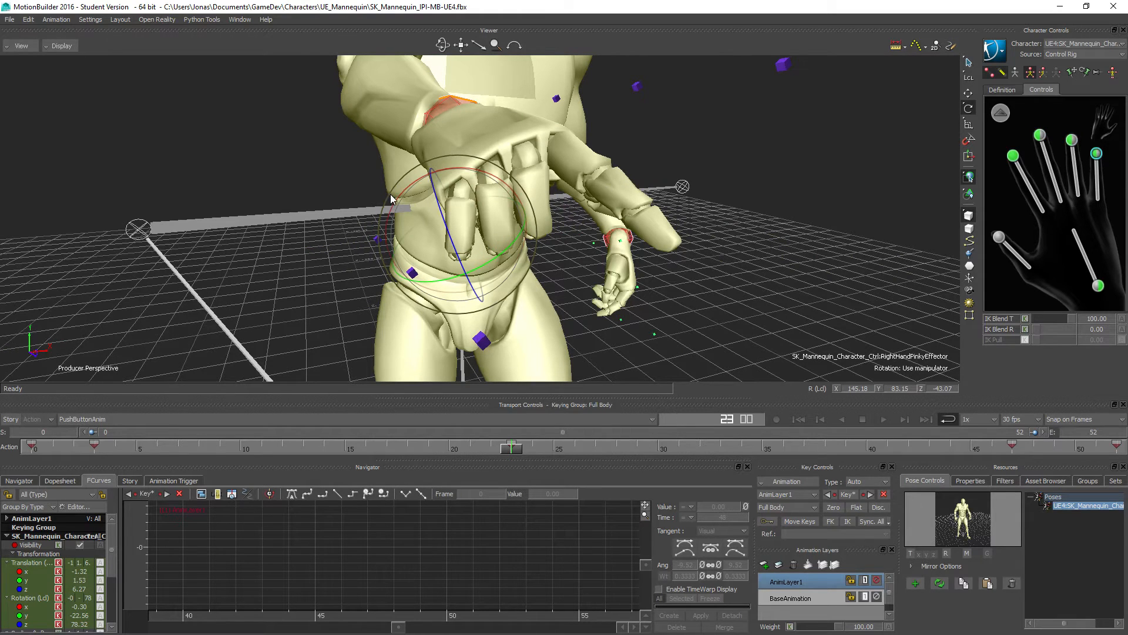
drag(396, 200, 393, 199)
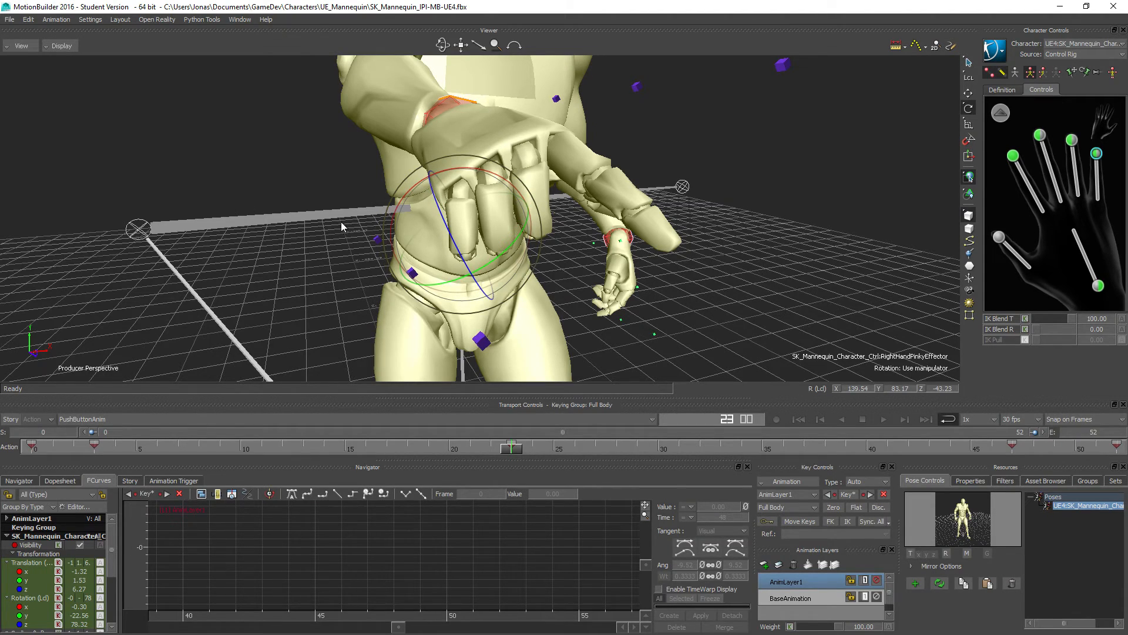
ctrl+shift+drag(341, 222, 322, 221)
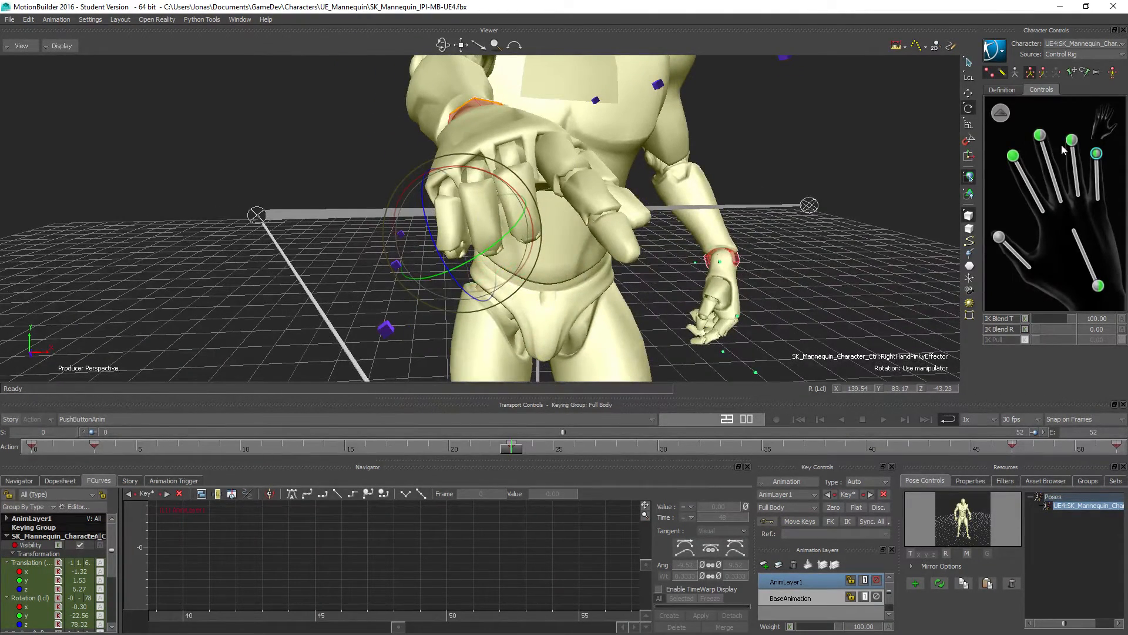
Touch up the rotation of the right middle and ring finger effectors and bring the pinky to about 130, 83, -44
click(1041, 136)
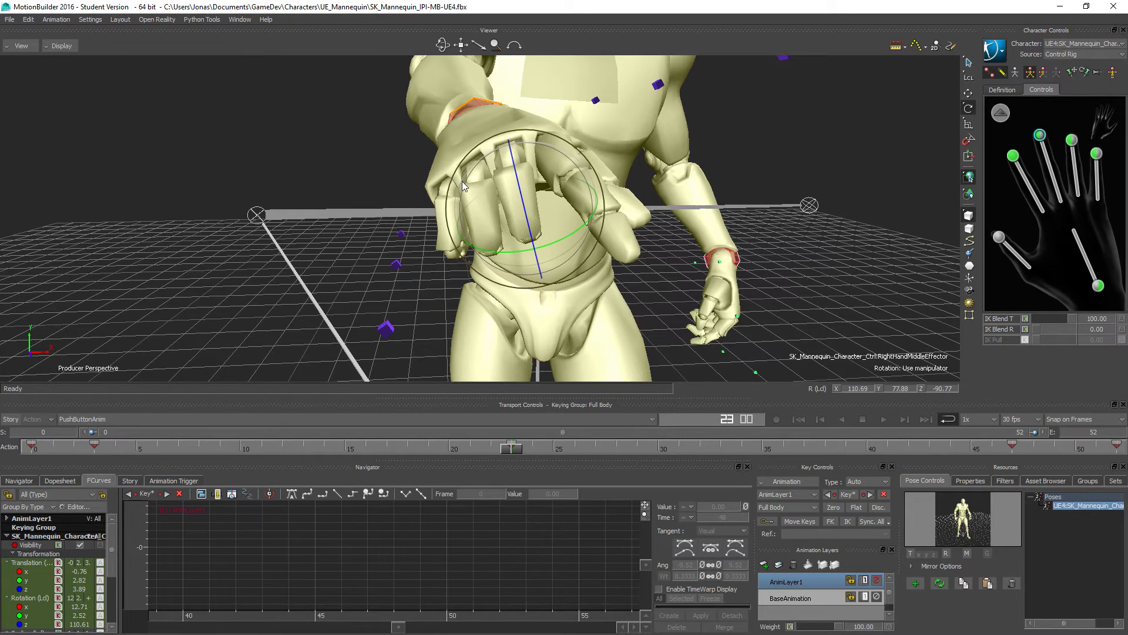
drag(460, 182, 306, 242)
click(1072, 140)
click(1097, 153)
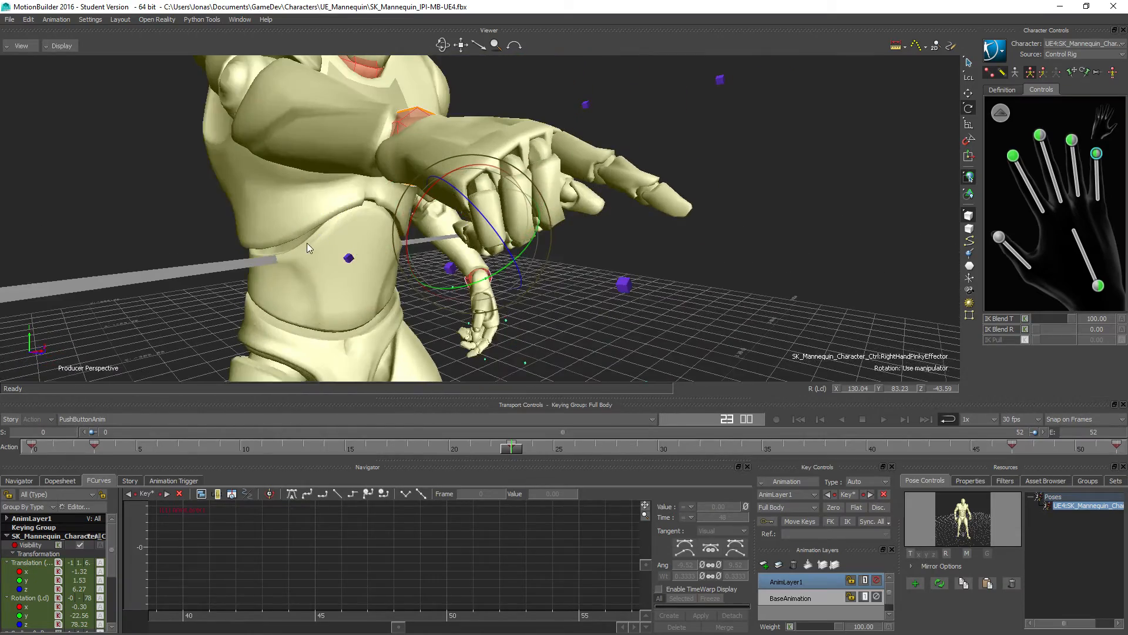
Key the full-body pose with the adjusted hand at frame 23 and play back the take
key(k)
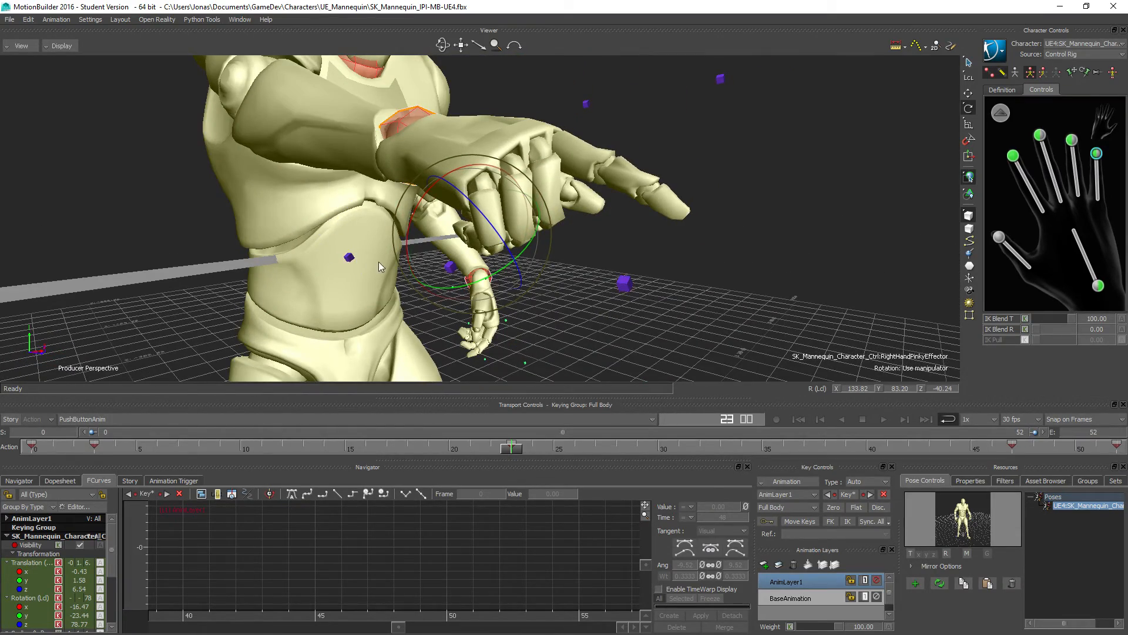
ctrl+shift+drag(378, 262, 266, 179)
click(692, 269)
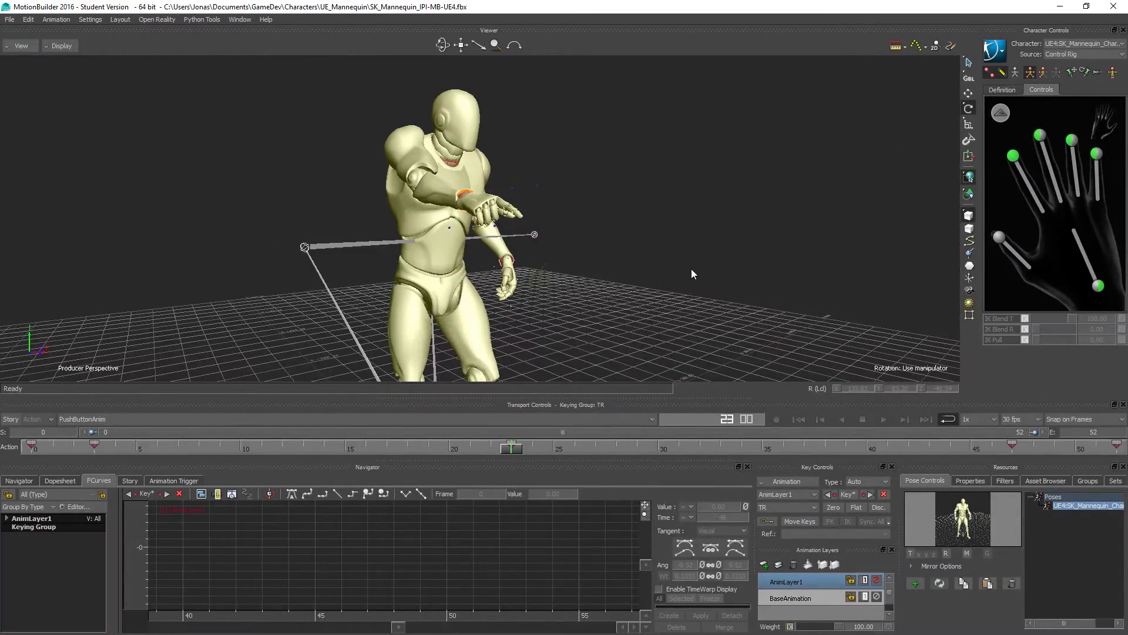
click(882, 418)
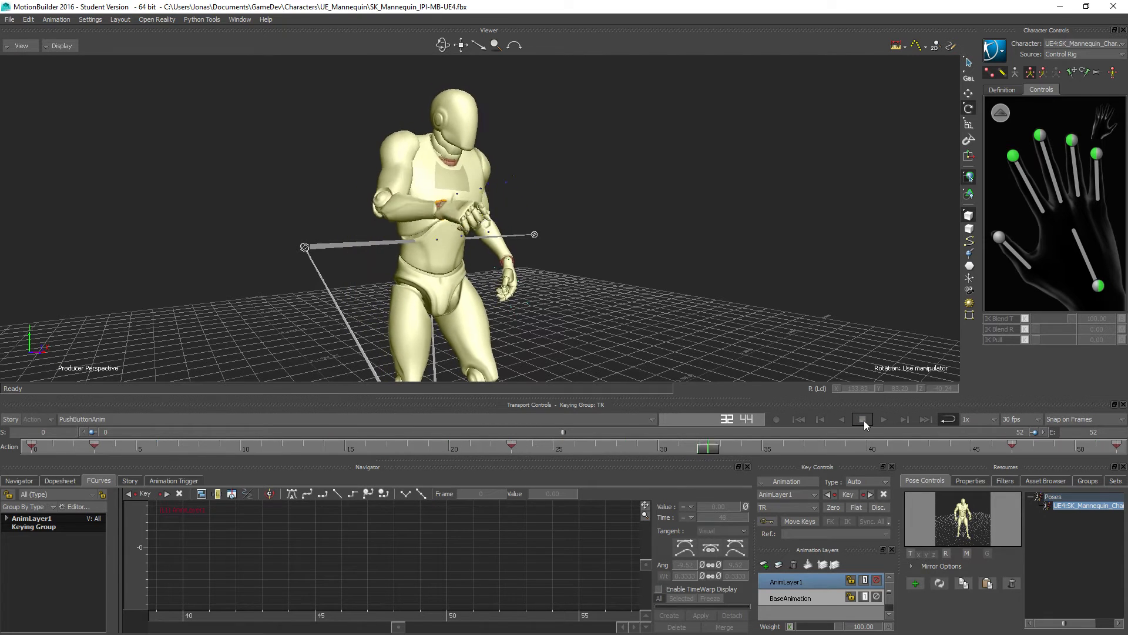
click(862, 419)
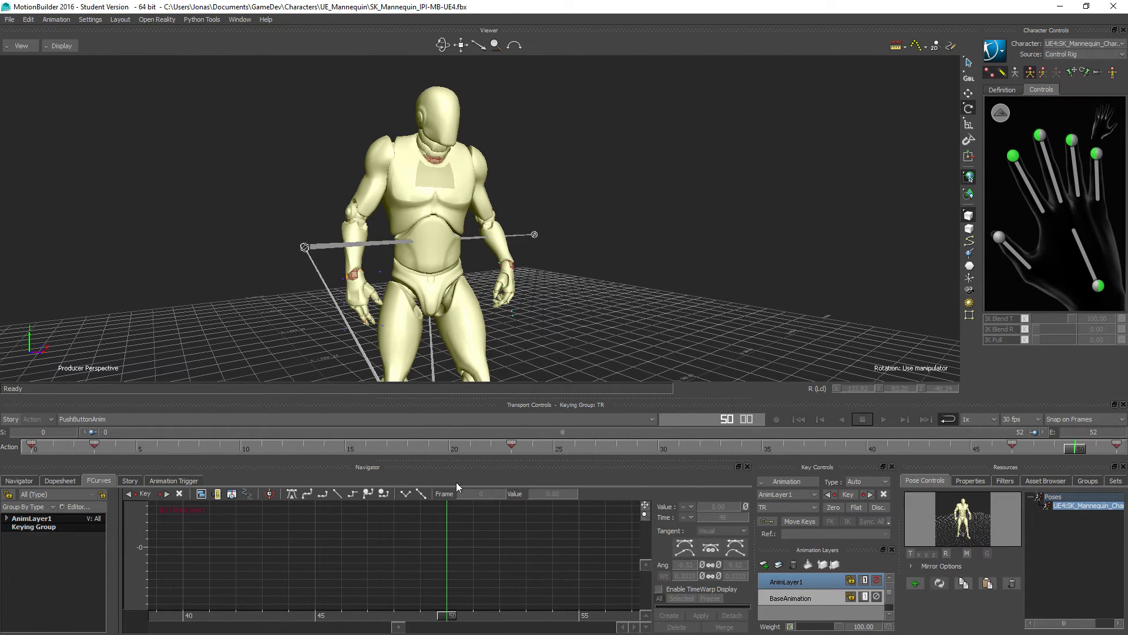
Delete the AnimLayer1 key at frame 47
drag(1069, 446, 1018, 449)
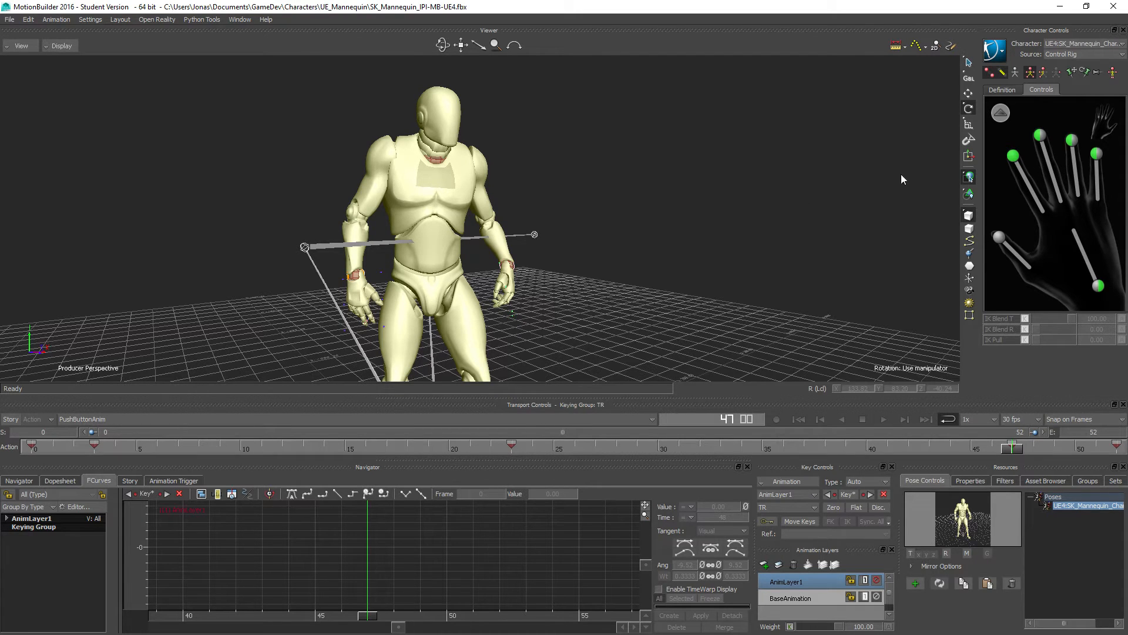
click(1014, 443)
key(Delete)
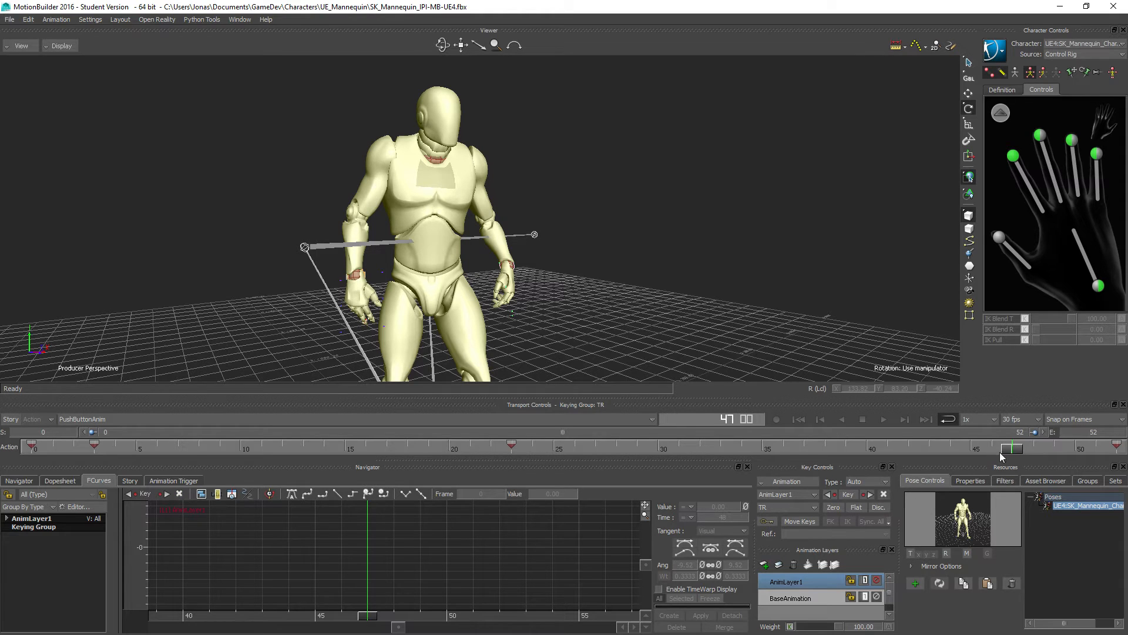
Delete the AnimLayer1 key at frame 3 and play back the take to check the arm and hand motion
drag(1013, 453, 1115, 450)
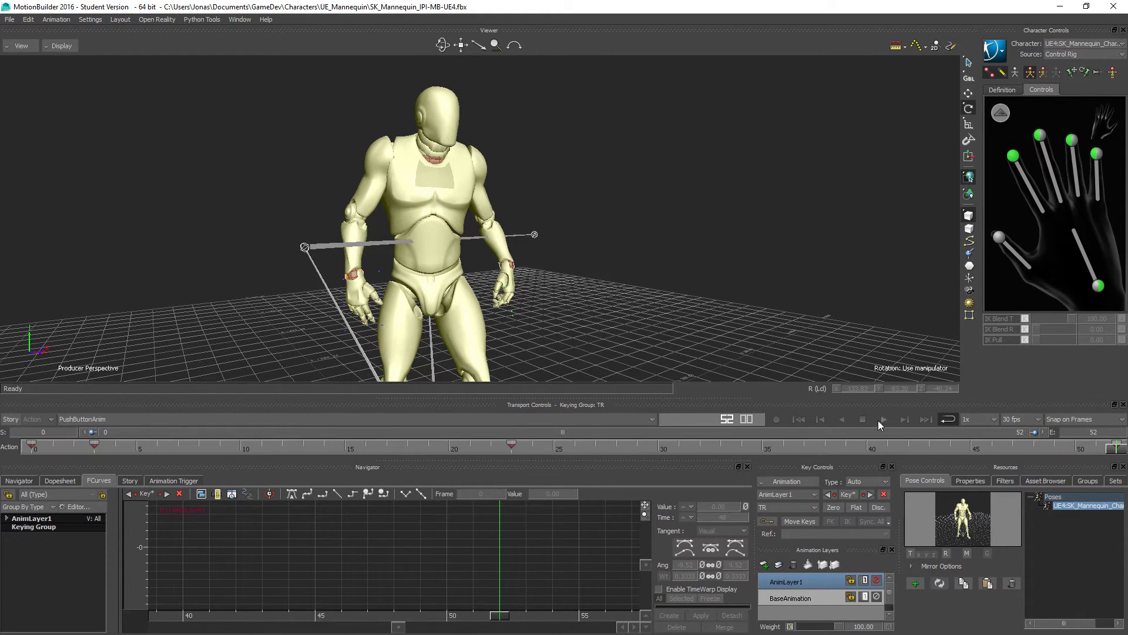
click(882, 418)
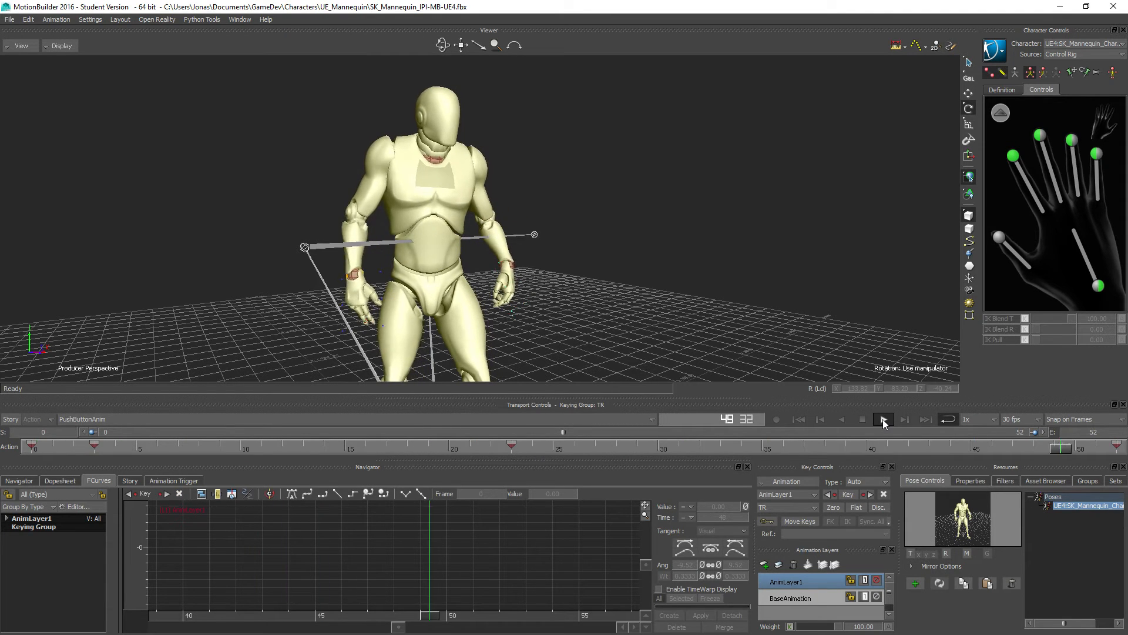
click(863, 420)
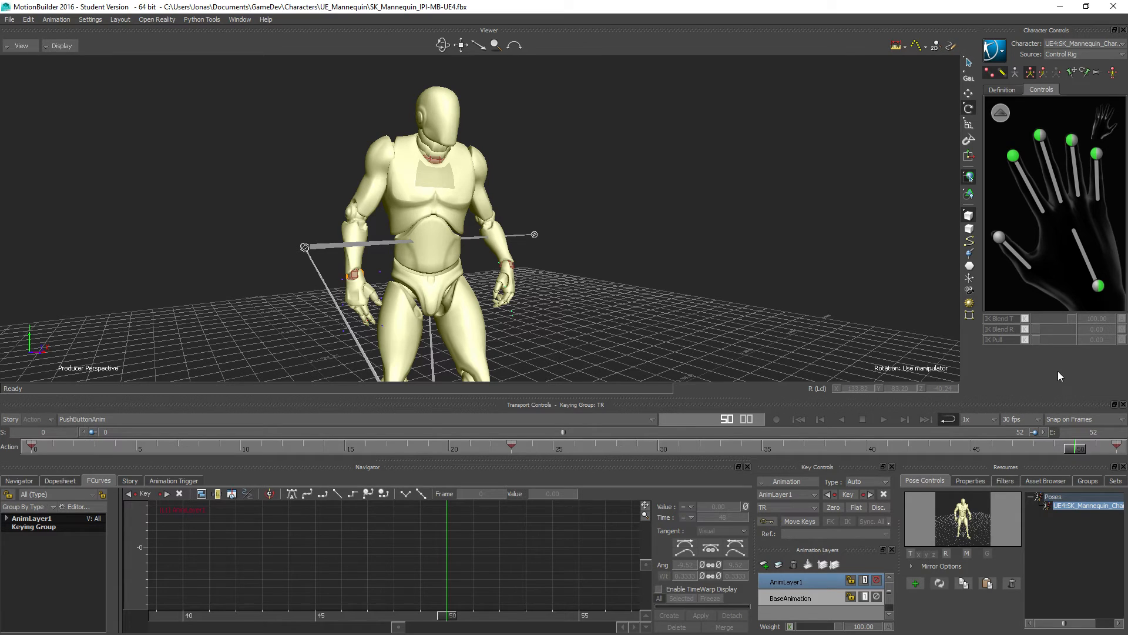
click(883, 419)
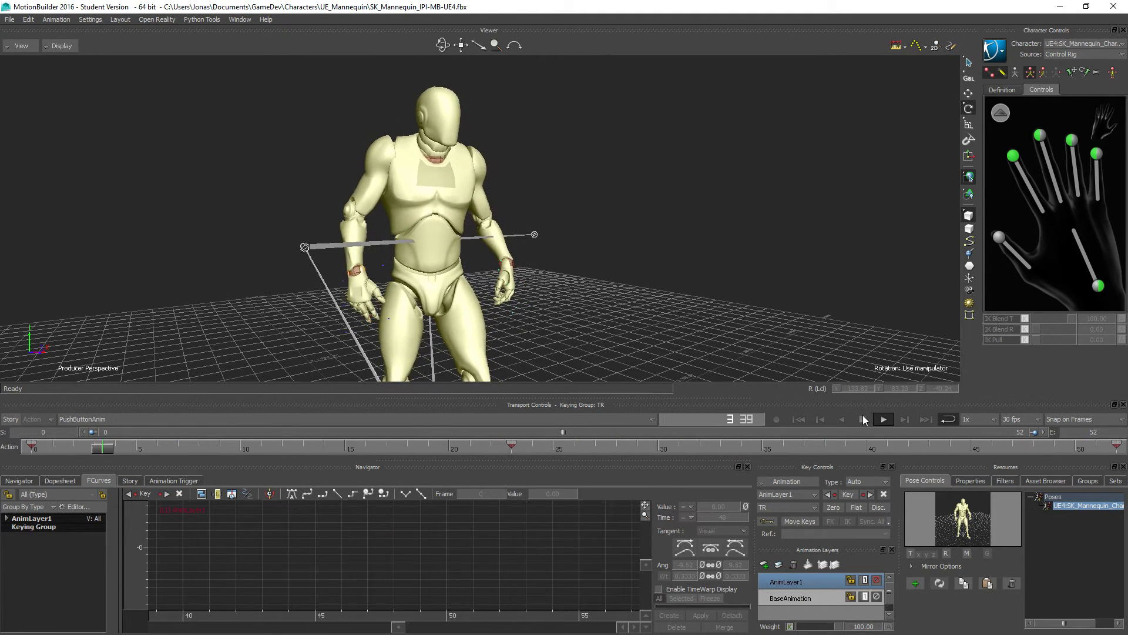
click(862, 419)
At frame 6, lower the right index finger effector's IK Blend T to 0 and return it to 100 to compare the pose
click(1012, 156)
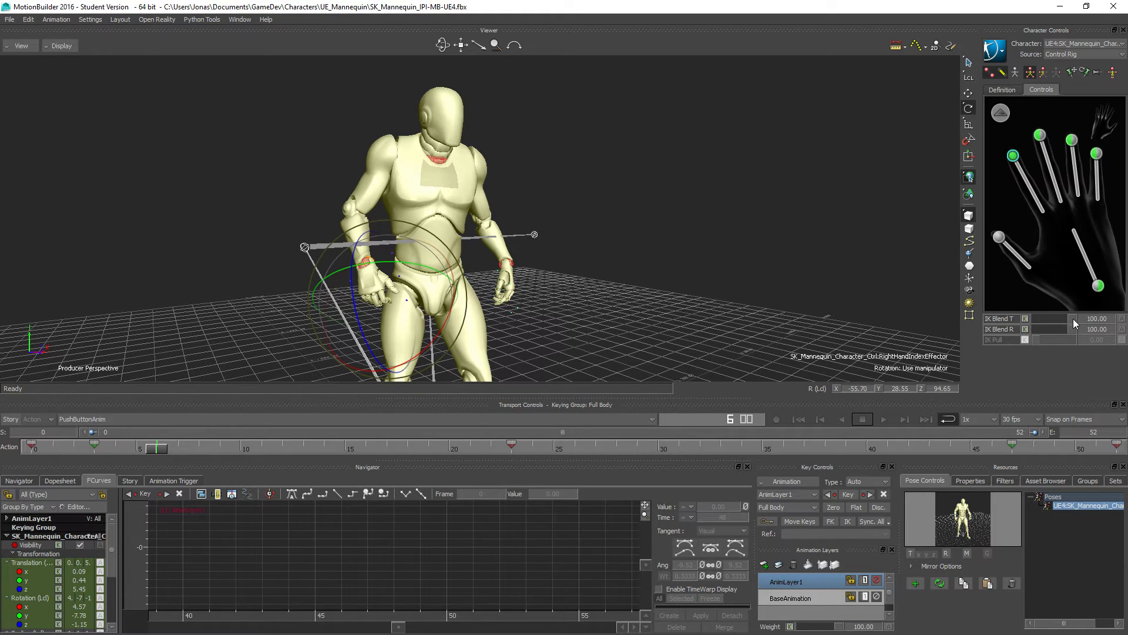
drag(1073, 319, 968, 318)
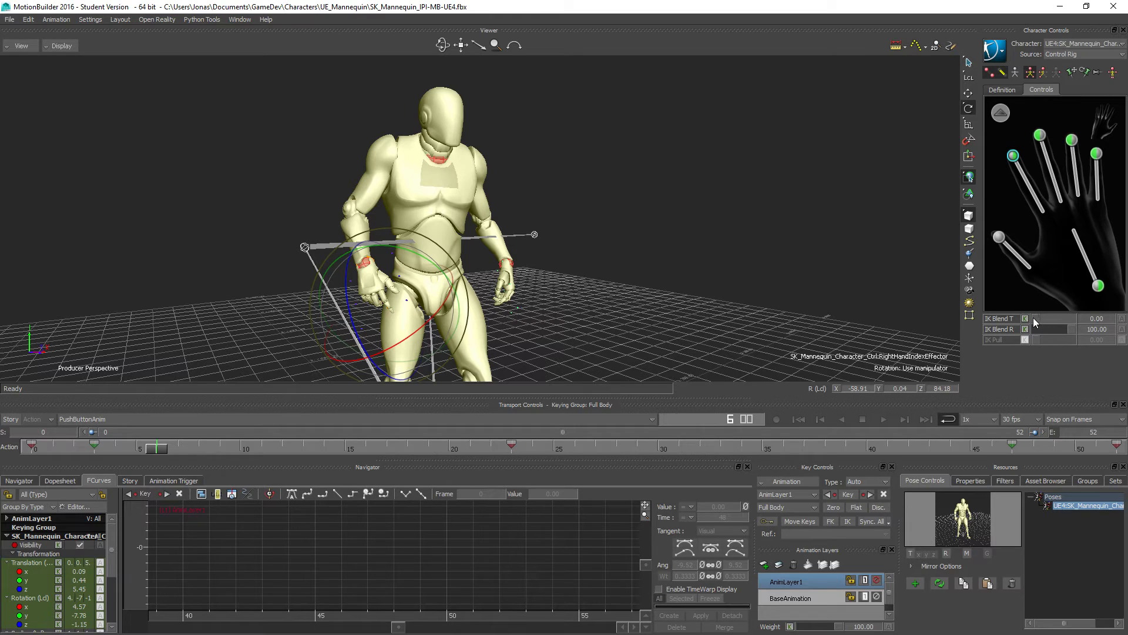
drag(1033, 318, 1113, 321)
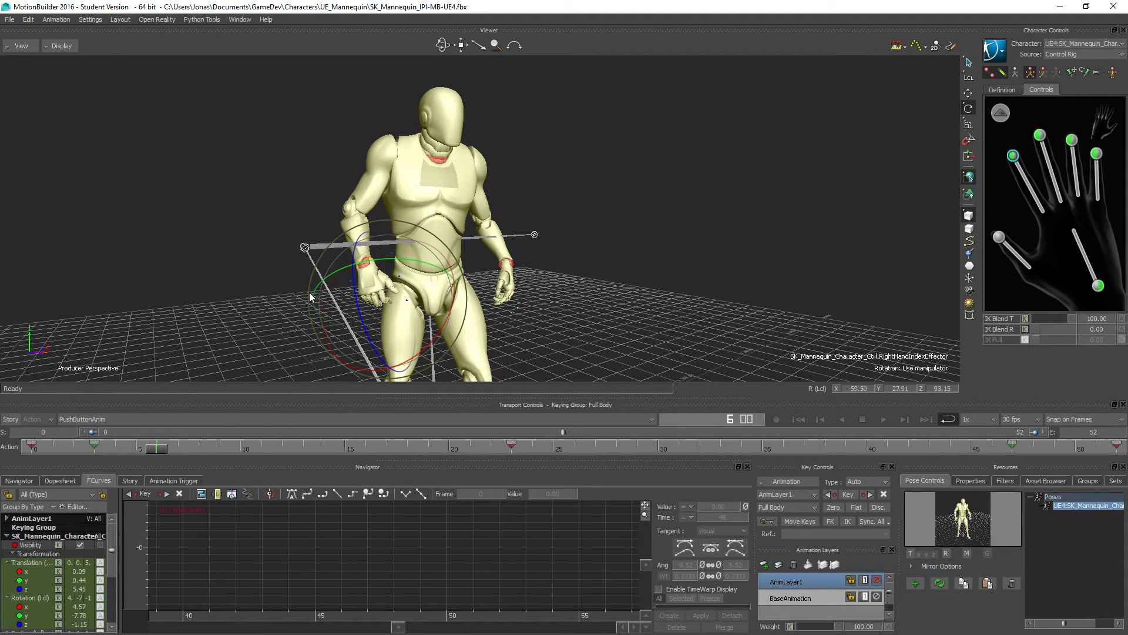
At frame 6, set IK Blend T to 0 for the right hand's index, middle, ring and pinky effectors
ctrl+shift+drag(309, 293, 242, 334)
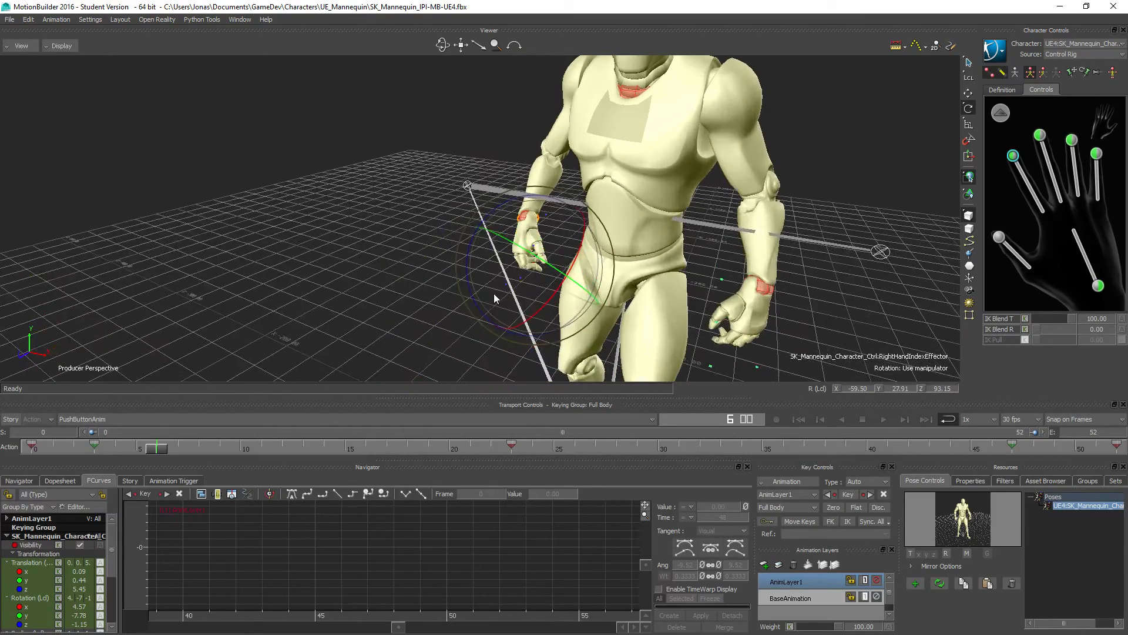
key(f)
ctrl+shift+drag(530, 280, 447, 235)
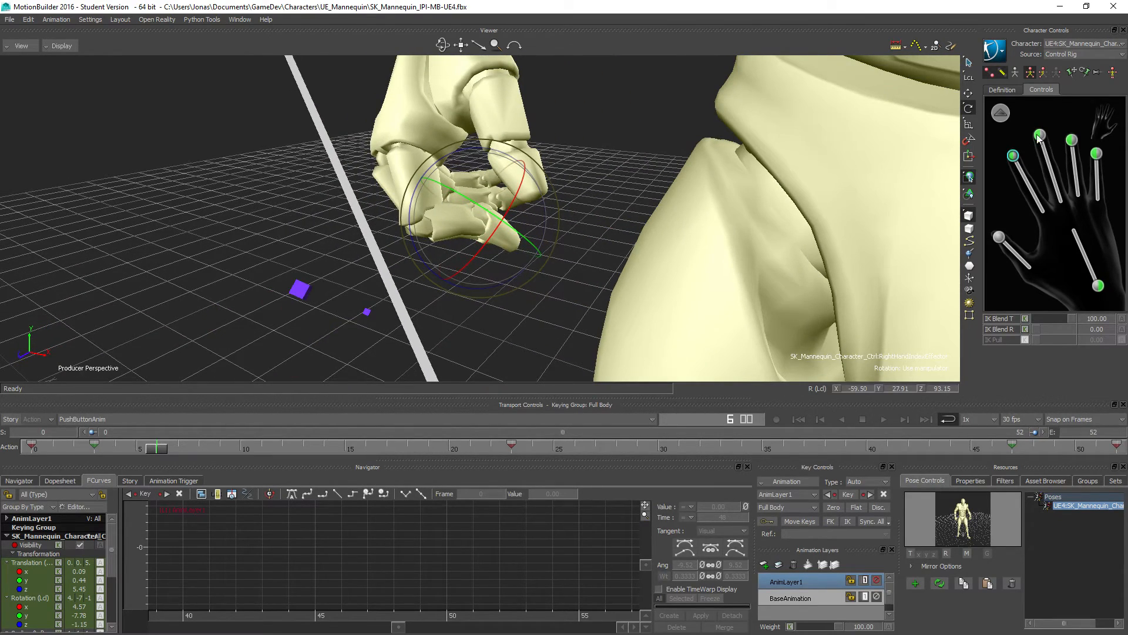
click(1072, 139)
click(1097, 153)
click(1085, 268)
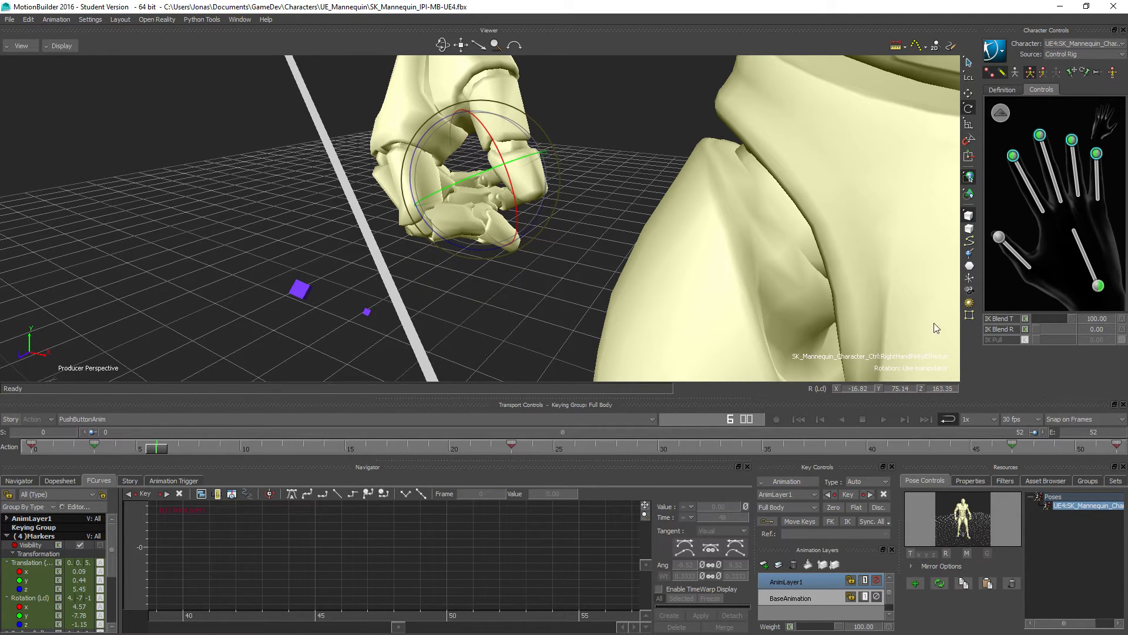
drag(1073, 322, 987, 321)
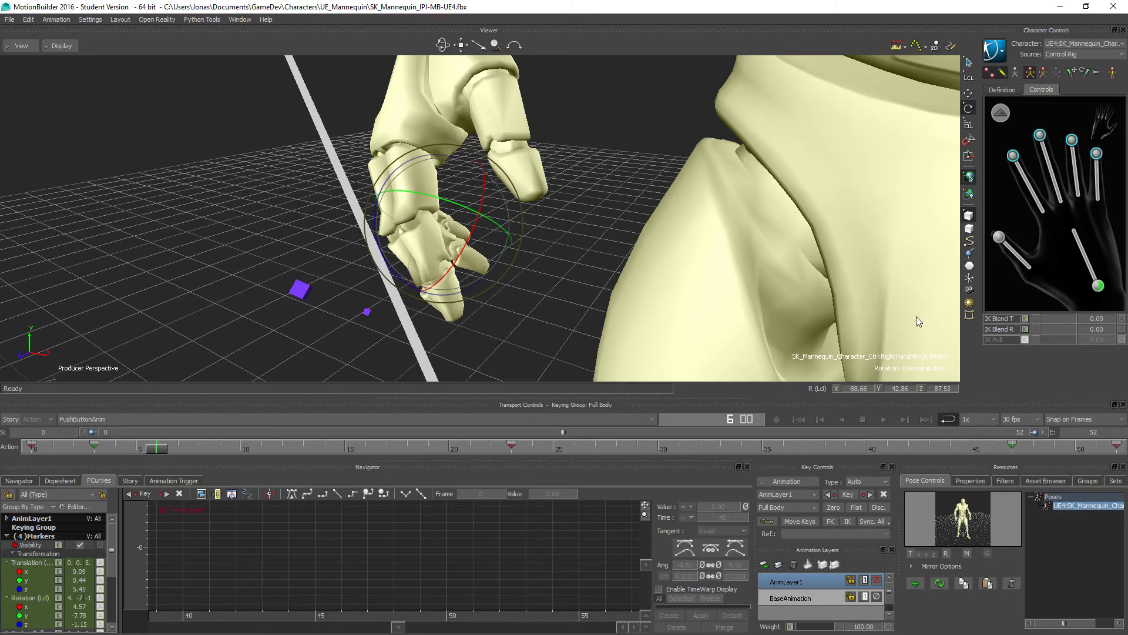
Play back the take and check the right arm and finger motion from the front and side
click(884, 419)
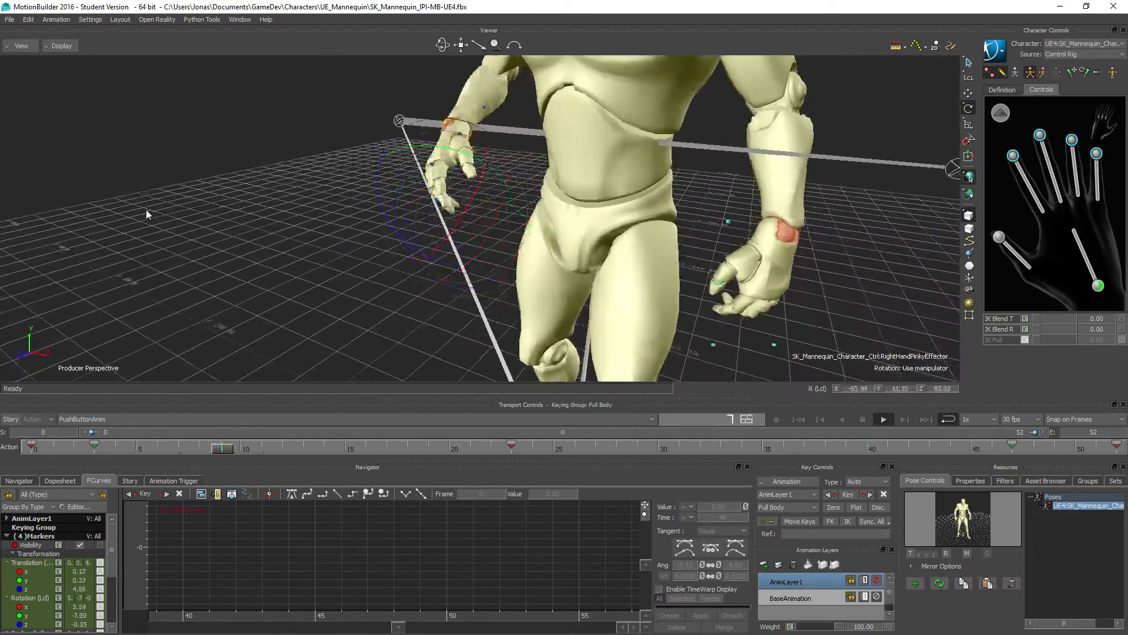
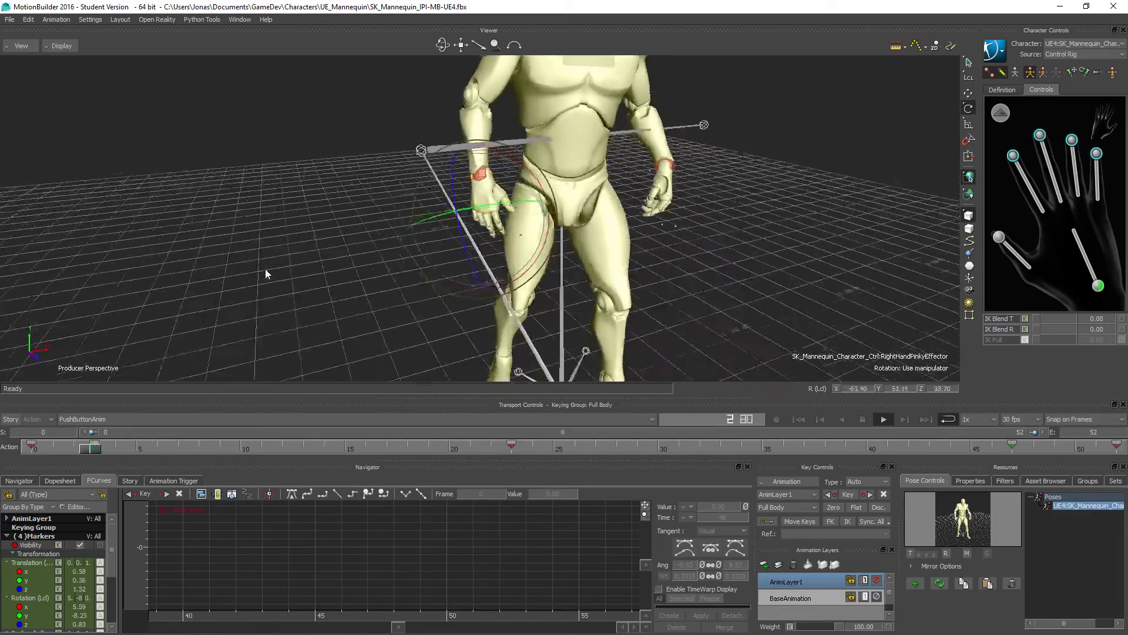
ctrl+shift+drag(266, 269, 323, 266)
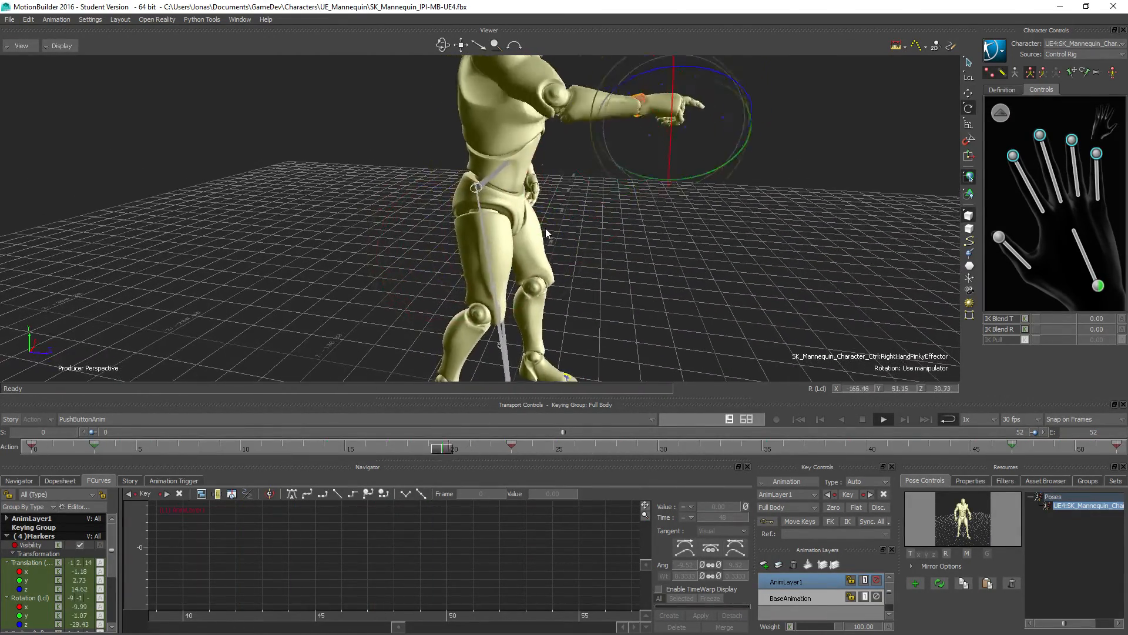
ctrl+shift+drag(547, 233, 542, 269)
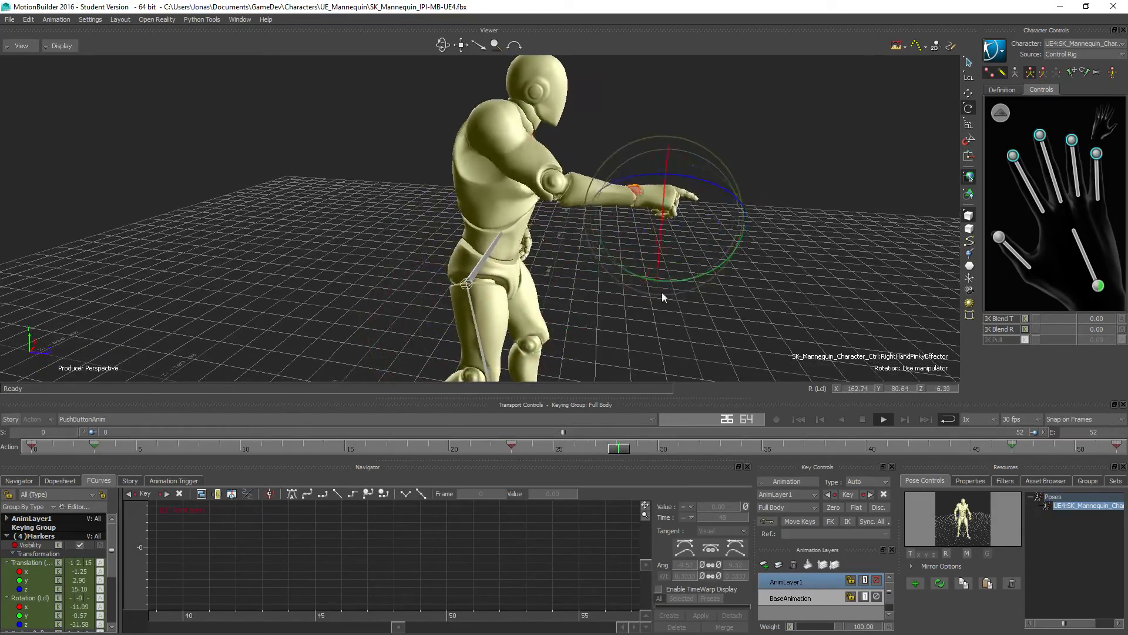
ctrl+shift+drag(643, 284, 439, 255)
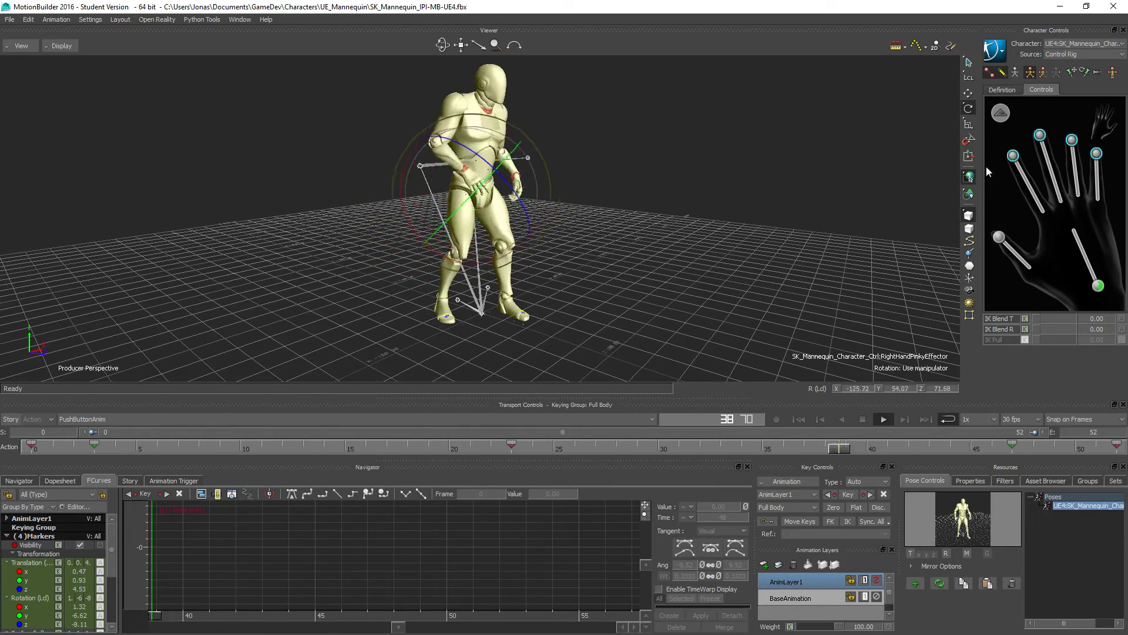
Select the right foot effector, stop the playback and merge AnimLayer1 into BaseAnimation
click(1000, 112)
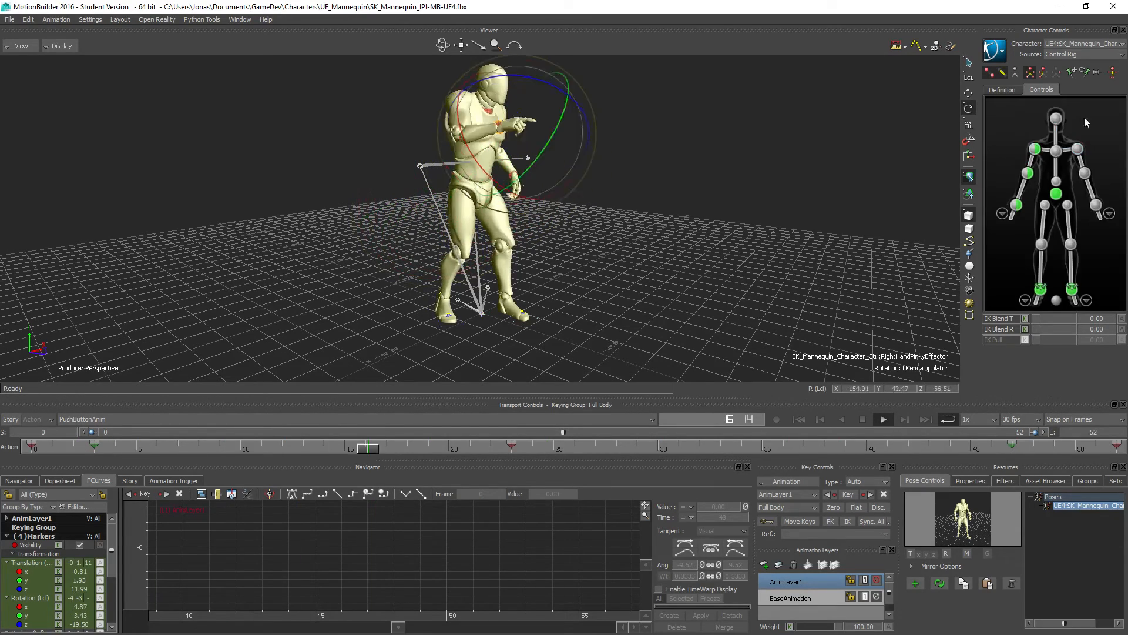
click(1024, 299)
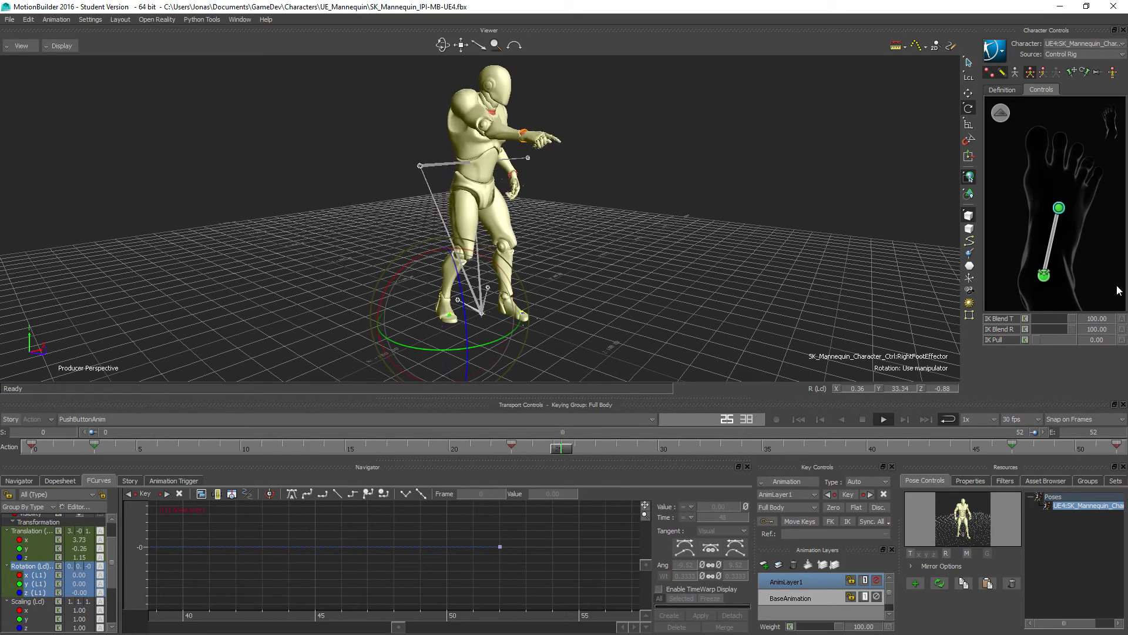
click(862, 419)
ctrl+click(805, 599)
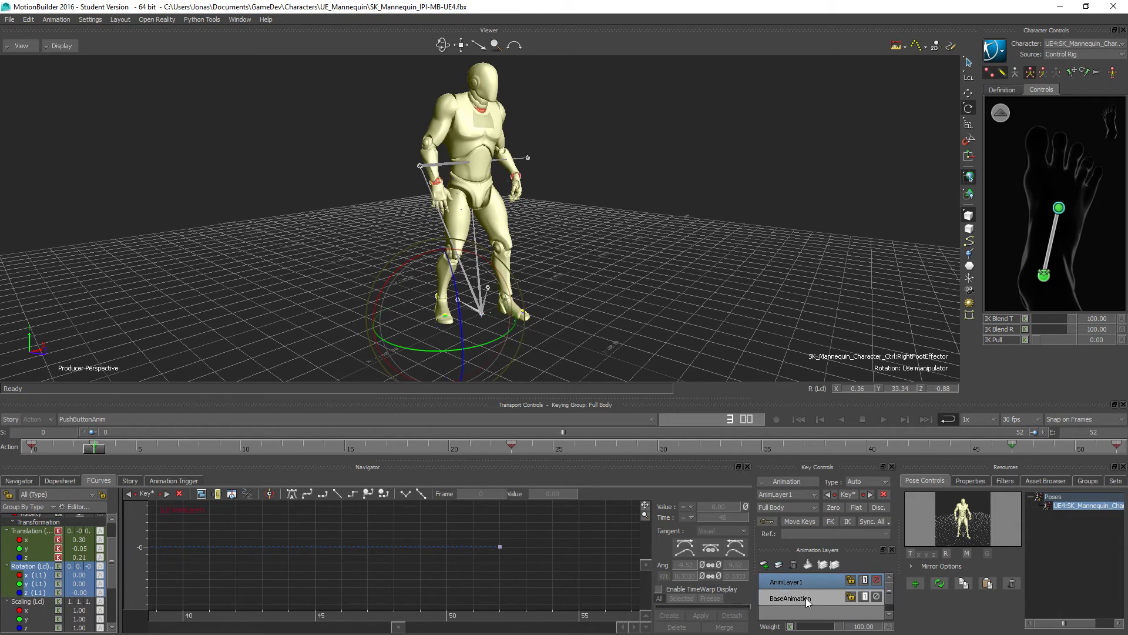
click(810, 564)
click(536, 413)
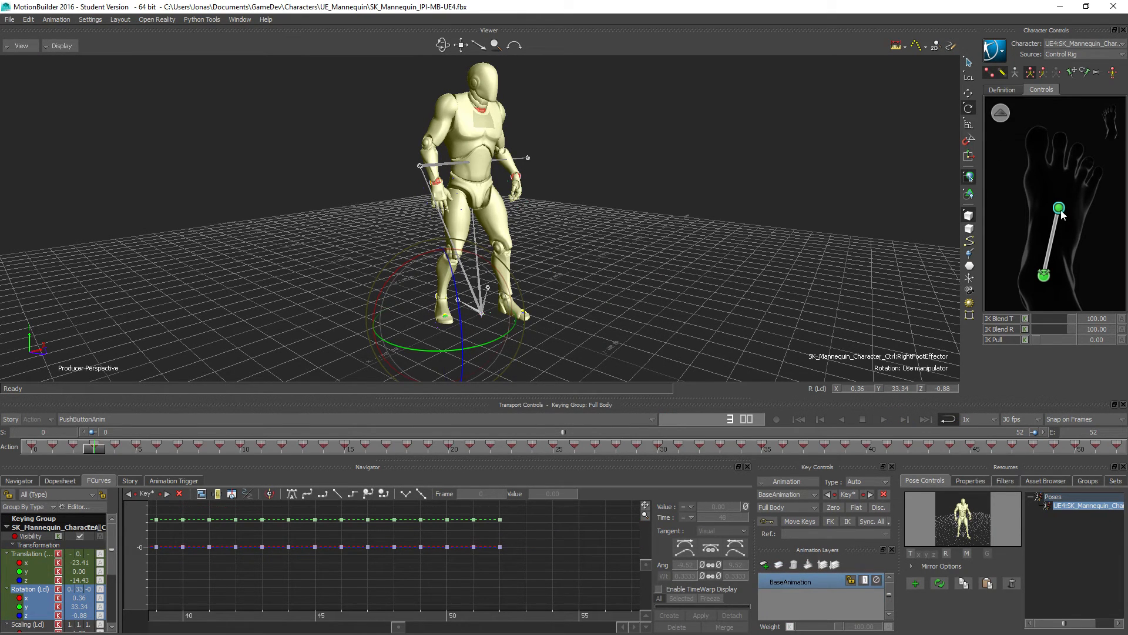
Delete the right foot effector's translation keys after frame 0 on BaseAnimation
click(22, 554)
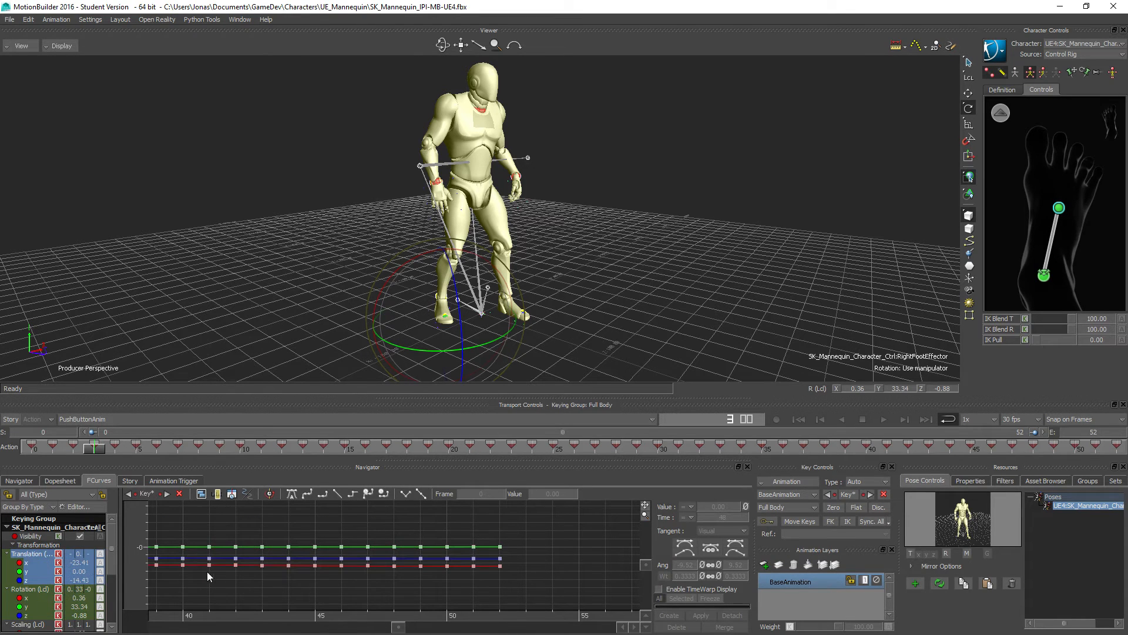
click(288, 559)
key(a)
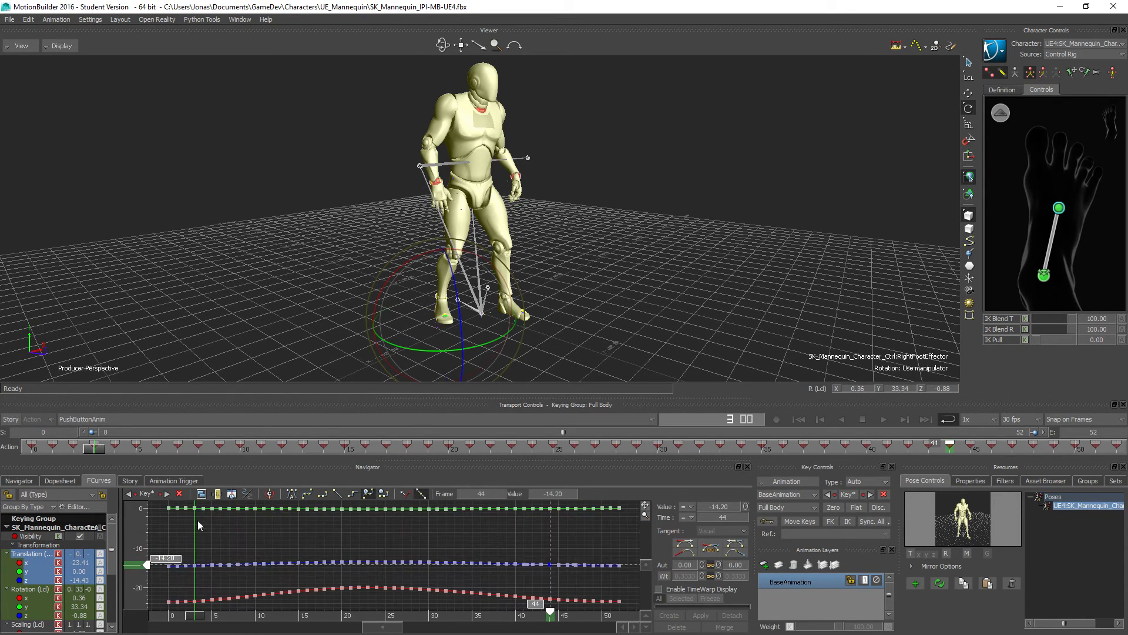
scroll(369, 588, down, 3)
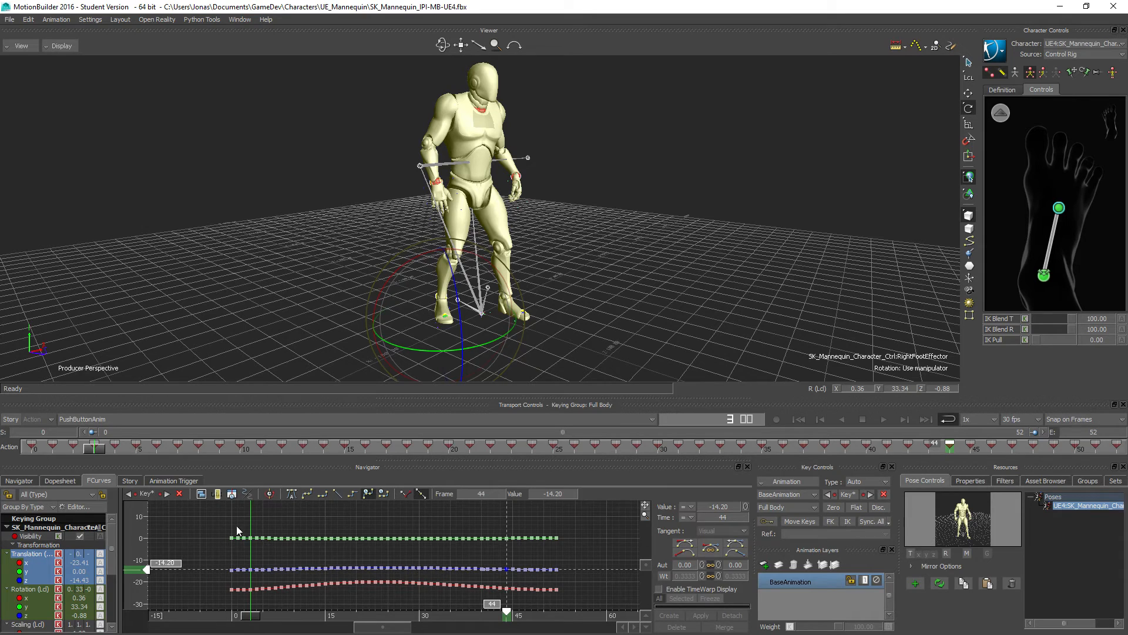
drag(236, 525, 570, 598)
key(Delete)
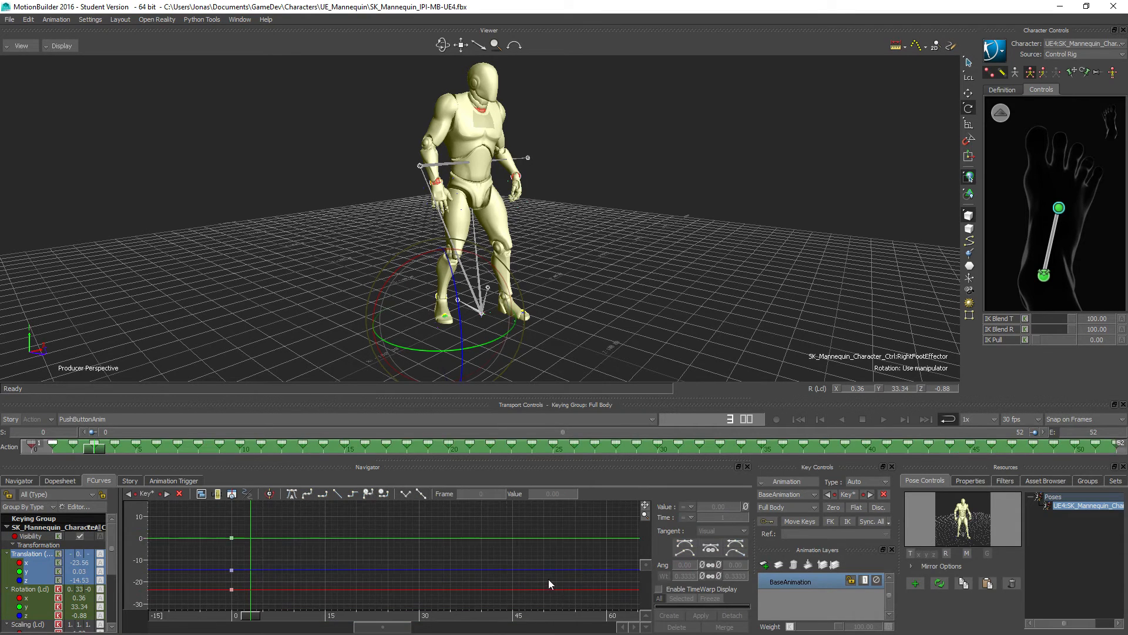
Delete the left foot effector's rotation keys after frame 0
click(1110, 130)
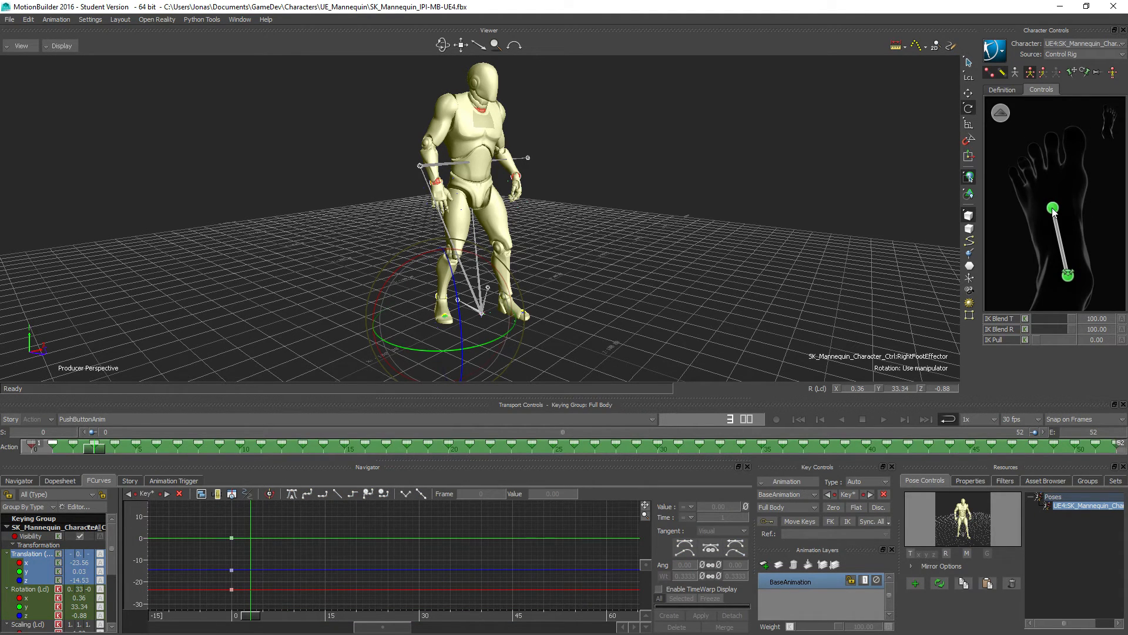
click(1053, 209)
drag(238, 516, 573, 576)
key(Delete)
Play back the take from several angles to check the feet and overall body motion
click(882, 419)
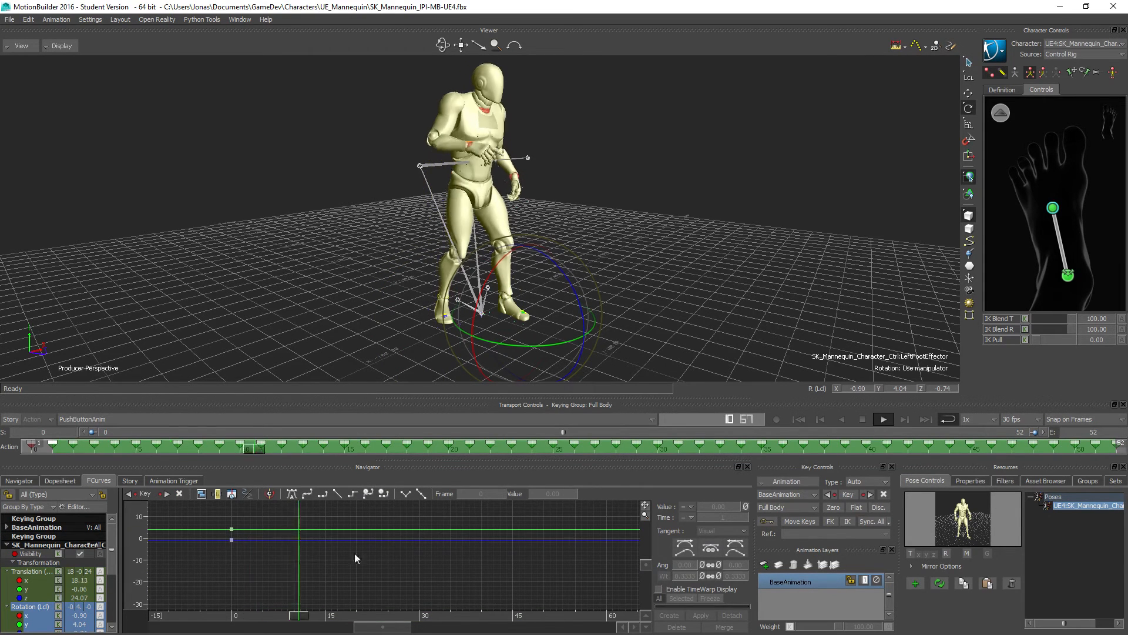
click(291, 302)
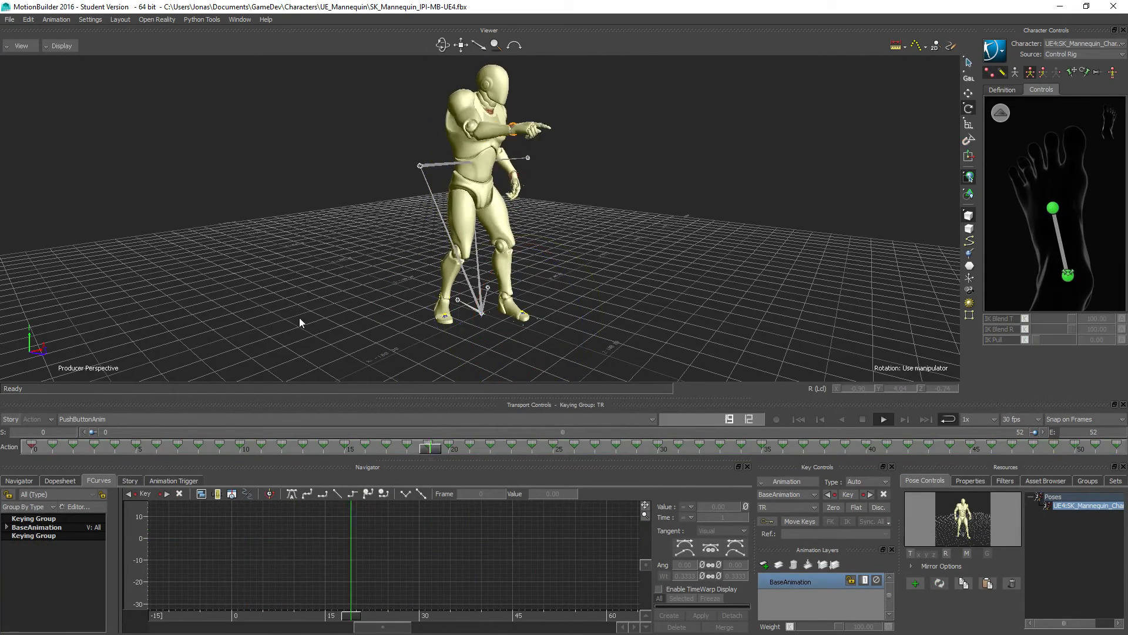
ctrl+shift+drag(342, 300, 297, 301)
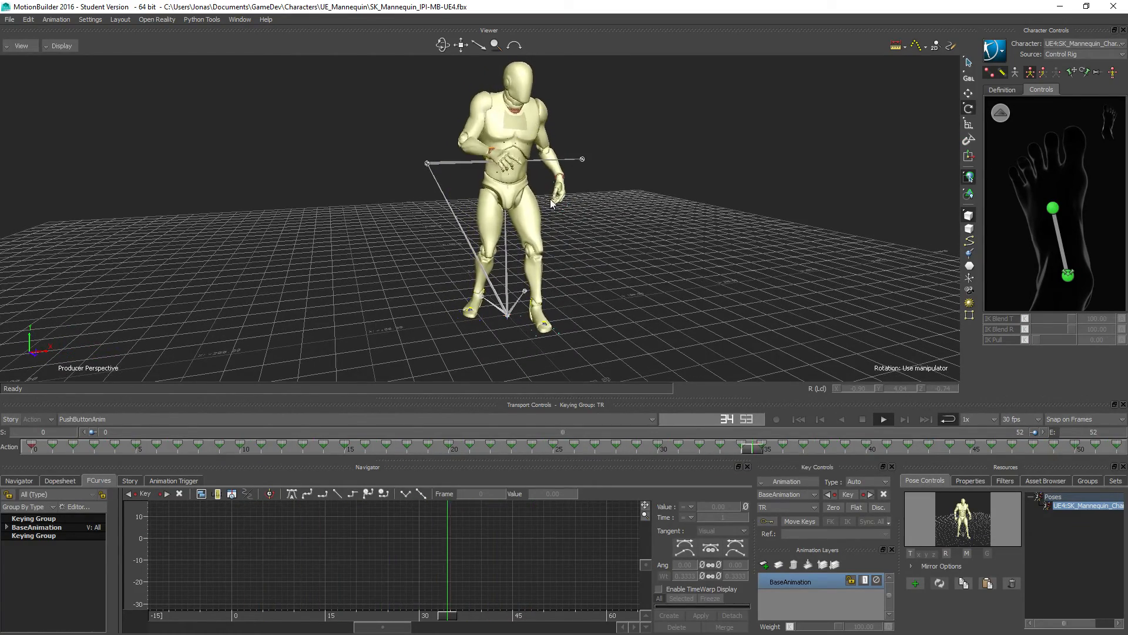
shift+drag(438, 162, 374, 232)
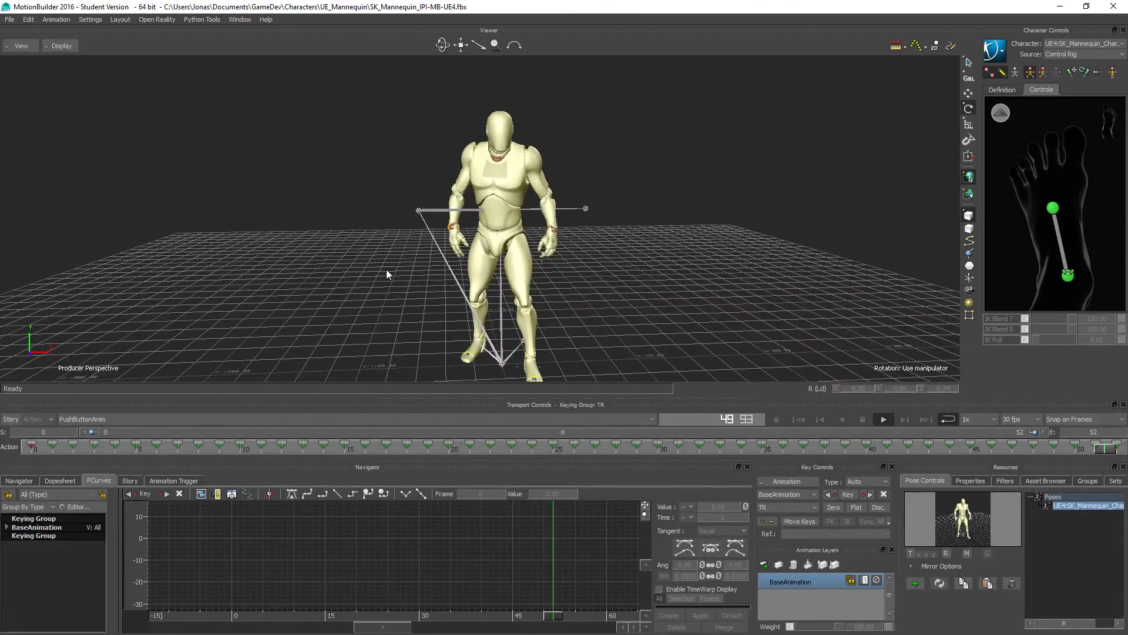
shift+drag(404, 283, 404, 270)
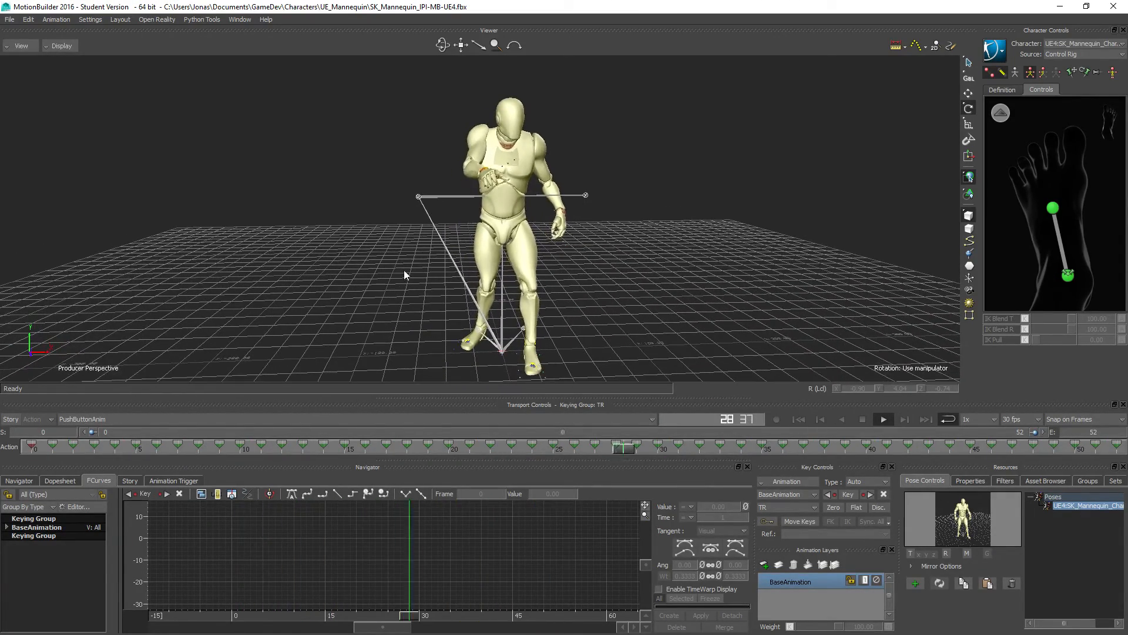
click(862, 419)
ctrl+shift+drag(377, 337, 398, 328)
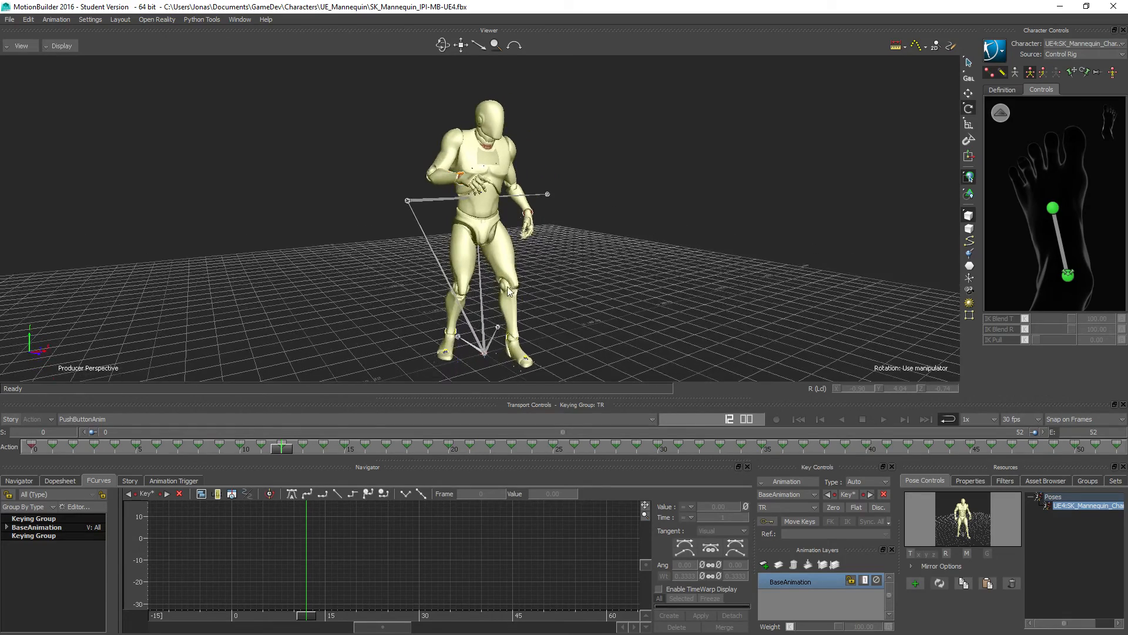
shift+drag(506, 287, 517, 277)
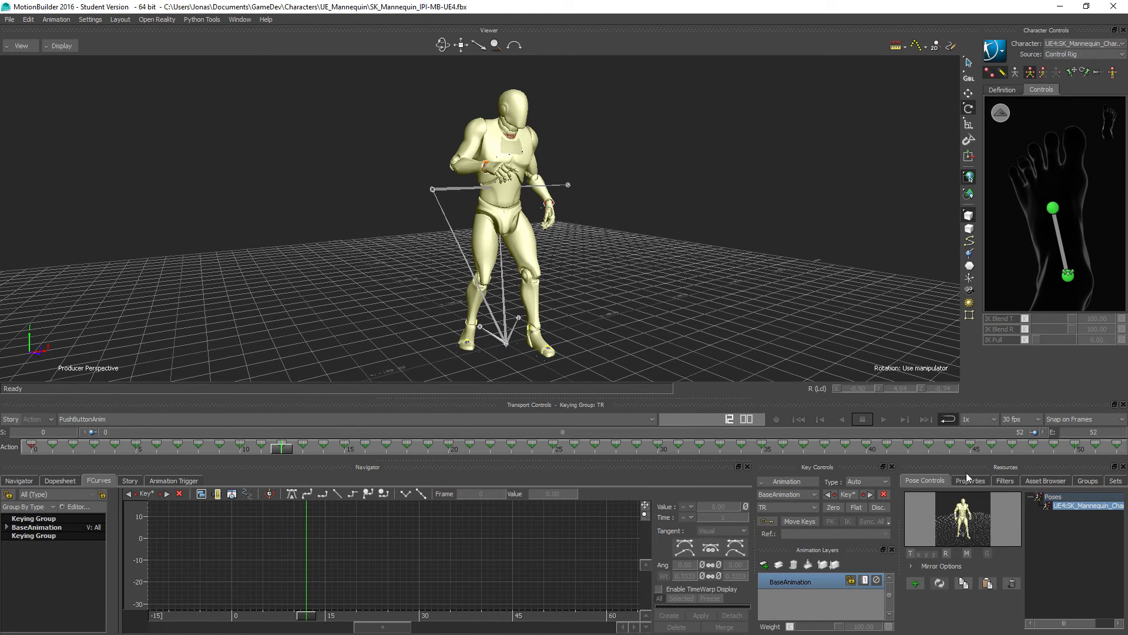
Set IK Blend R to 100 for the left shoulder, elbow and wrist effectors
click(1000, 114)
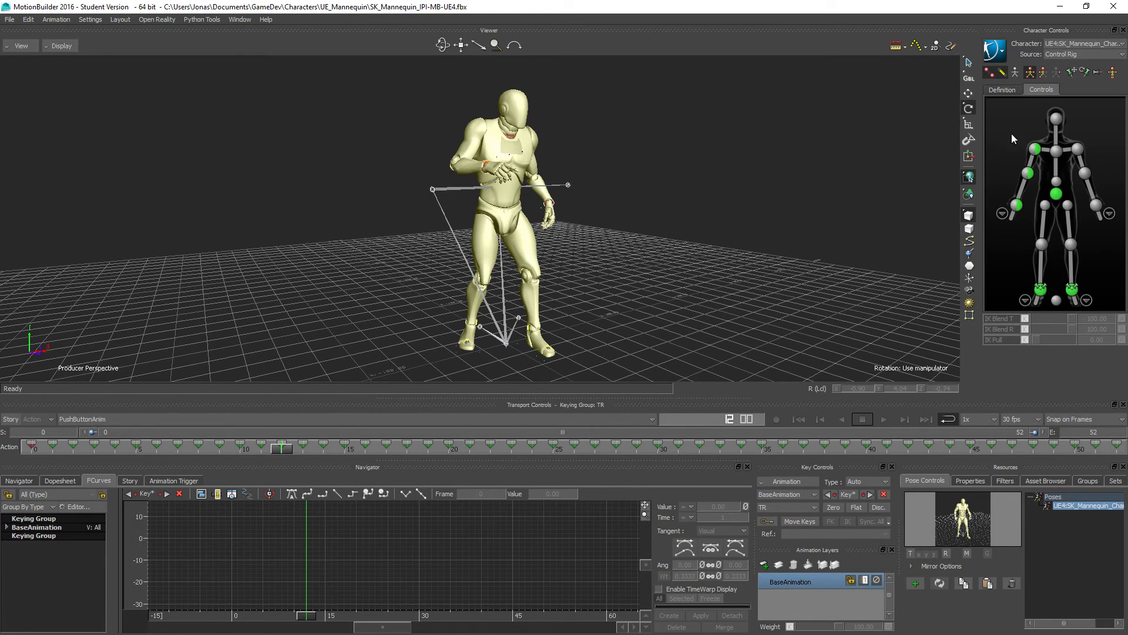
click(1077, 149)
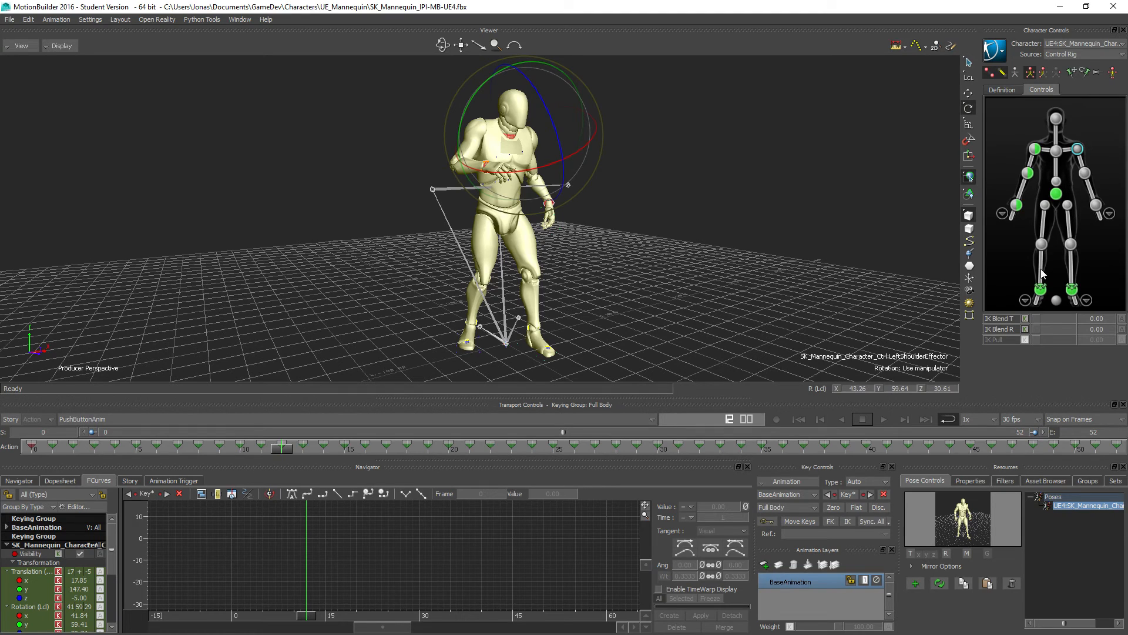
click(1092, 192)
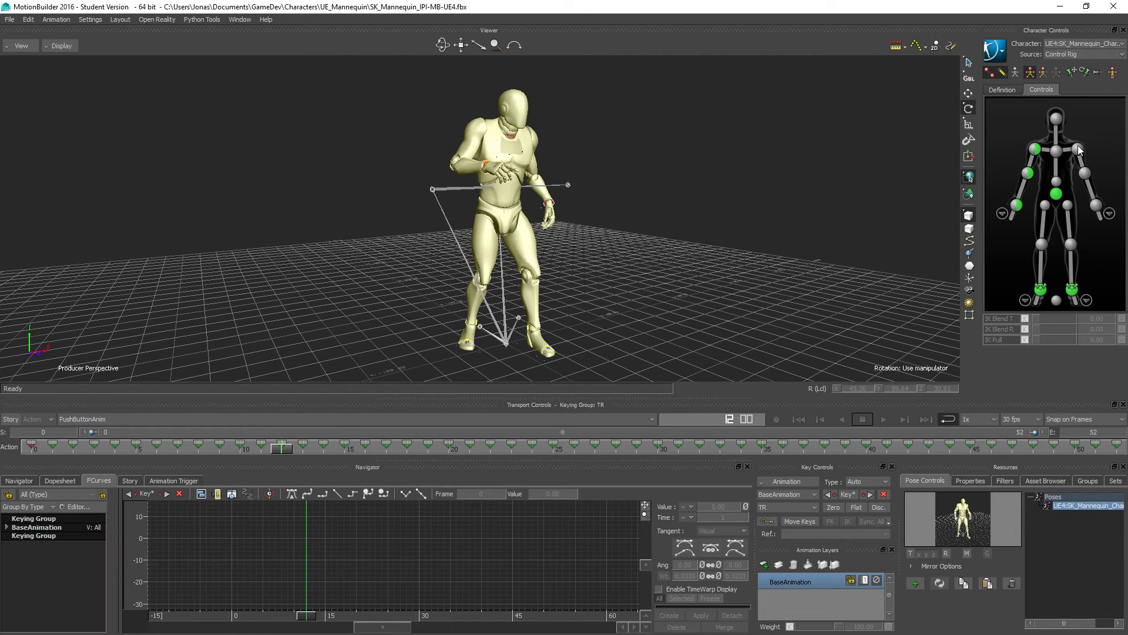
click(1079, 150)
shift+click(1085, 173)
shift+click(1096, 205)
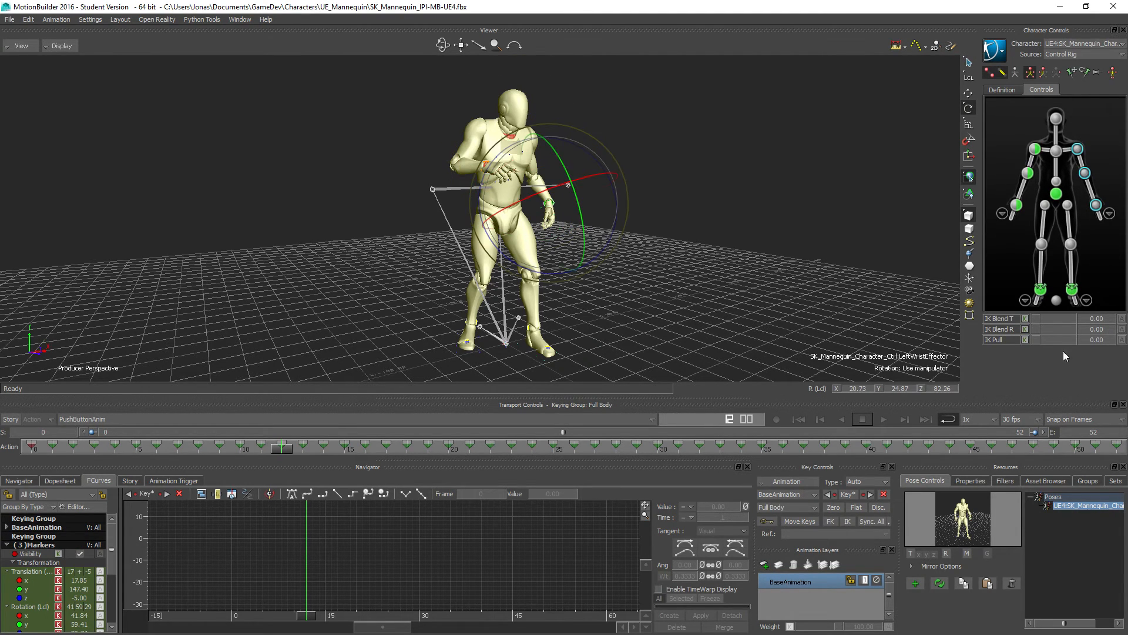
drag(1036, 329, 1075, 329)
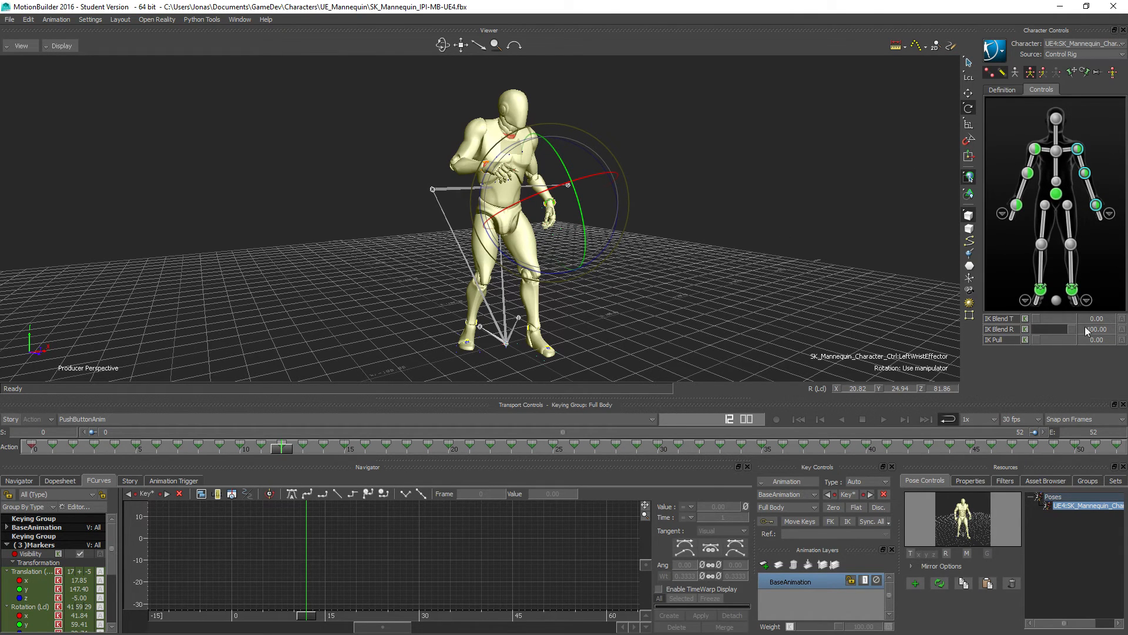
Add the right shoulder, elbow and wrist effectors to the selection and apply the Smooth filter with width 4 to the arm rotation keys
shift+click(1035, 150)
shift+click(1029, 174)
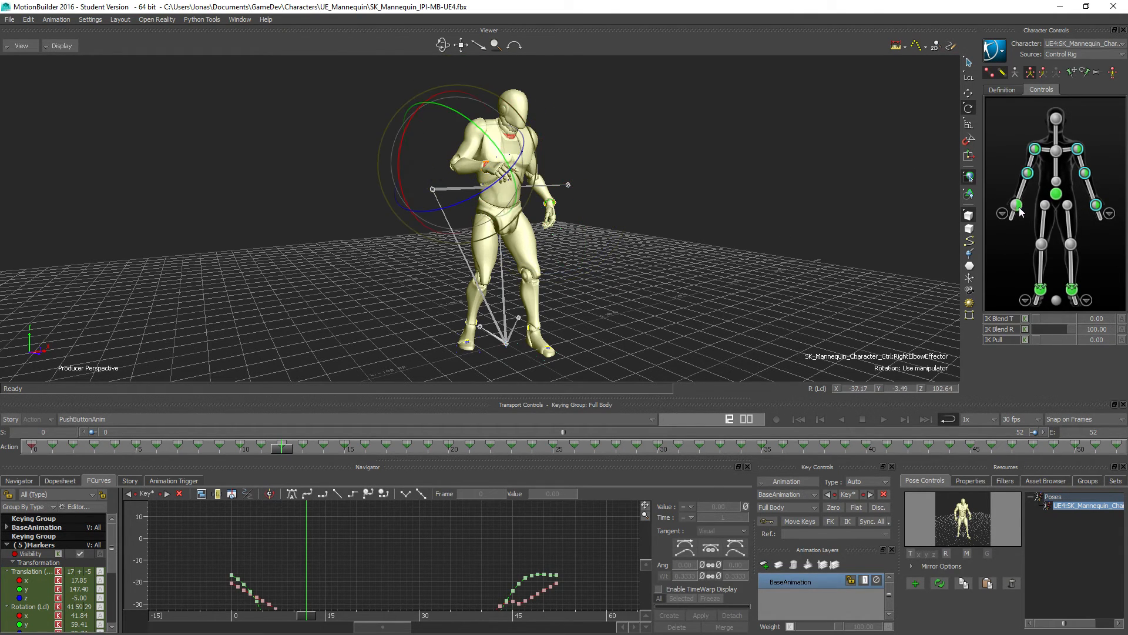
shift+click(1017, 206)
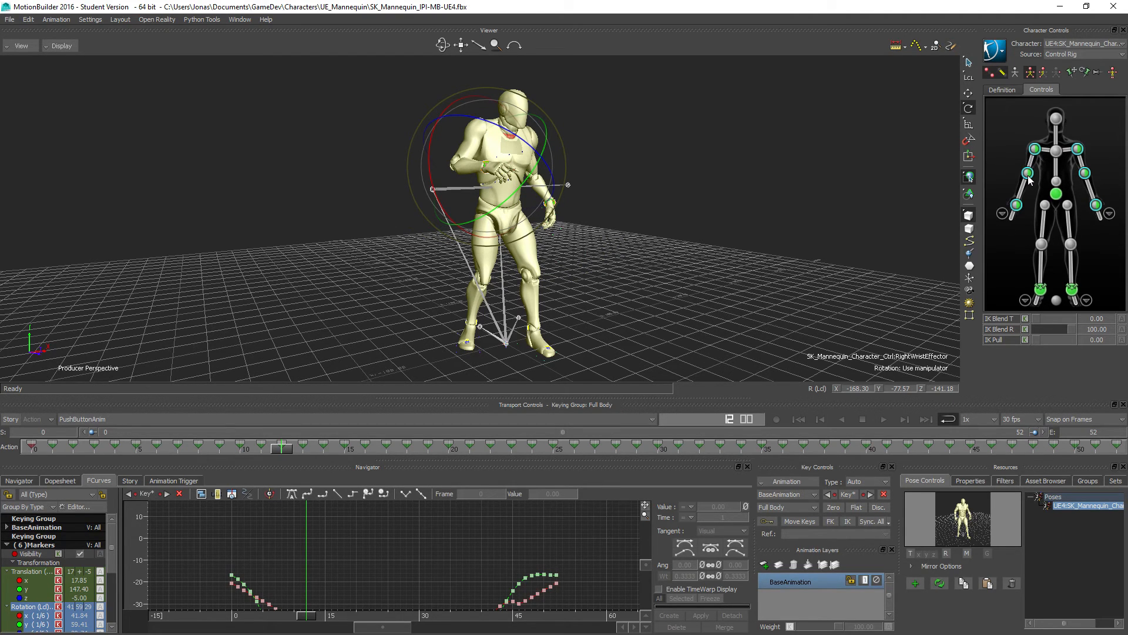
click(1005, 482)
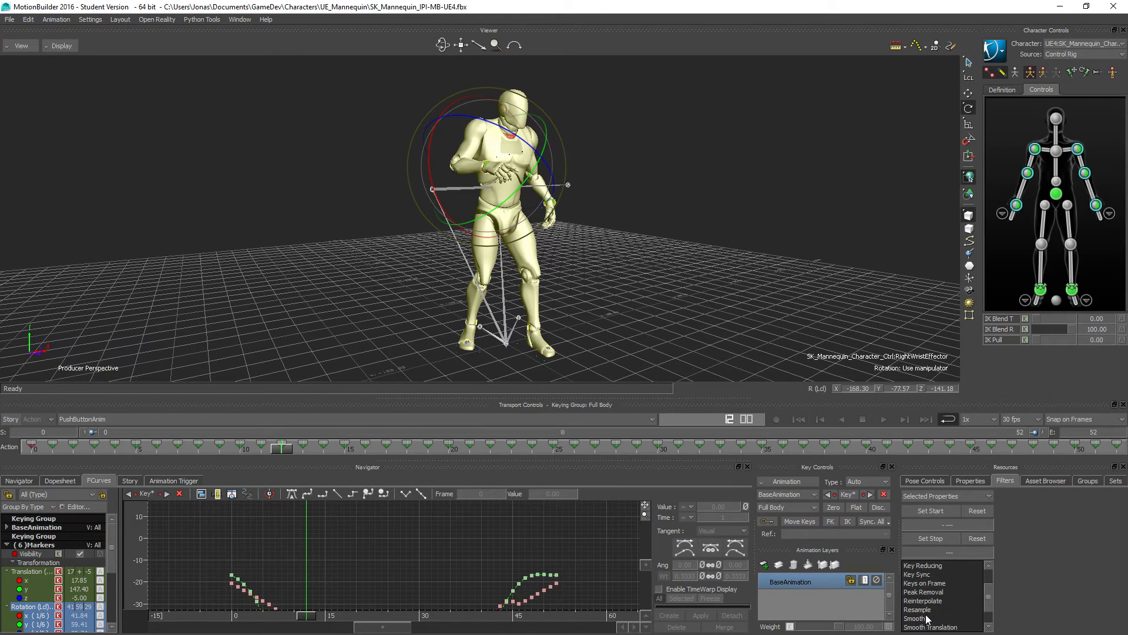
click(915, 618)
click(921, 612)
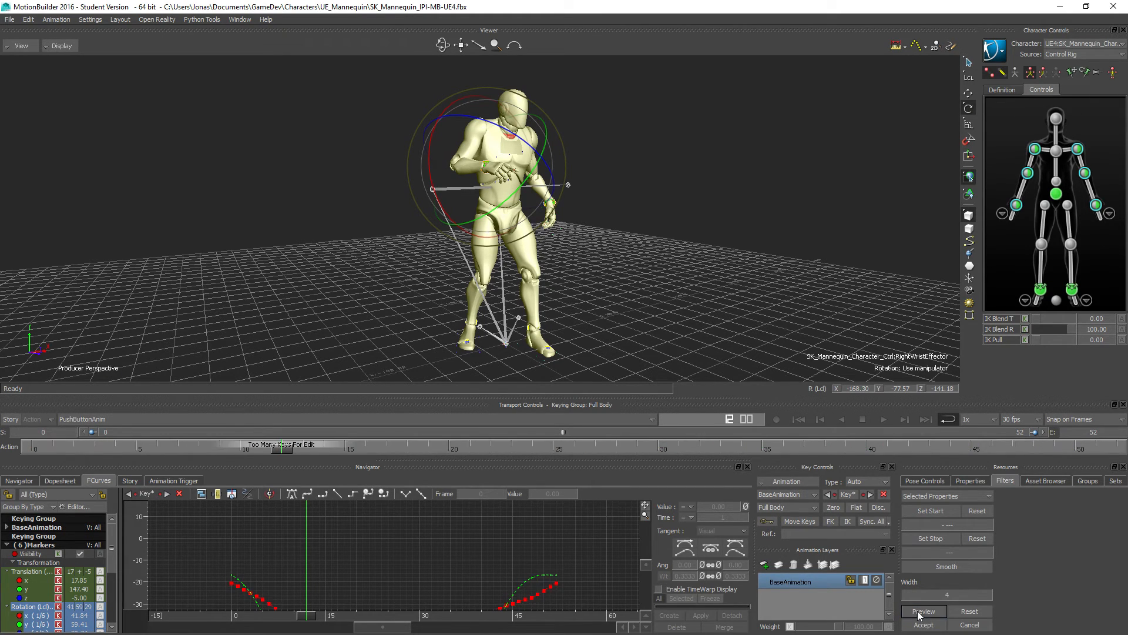
click(924, 626)
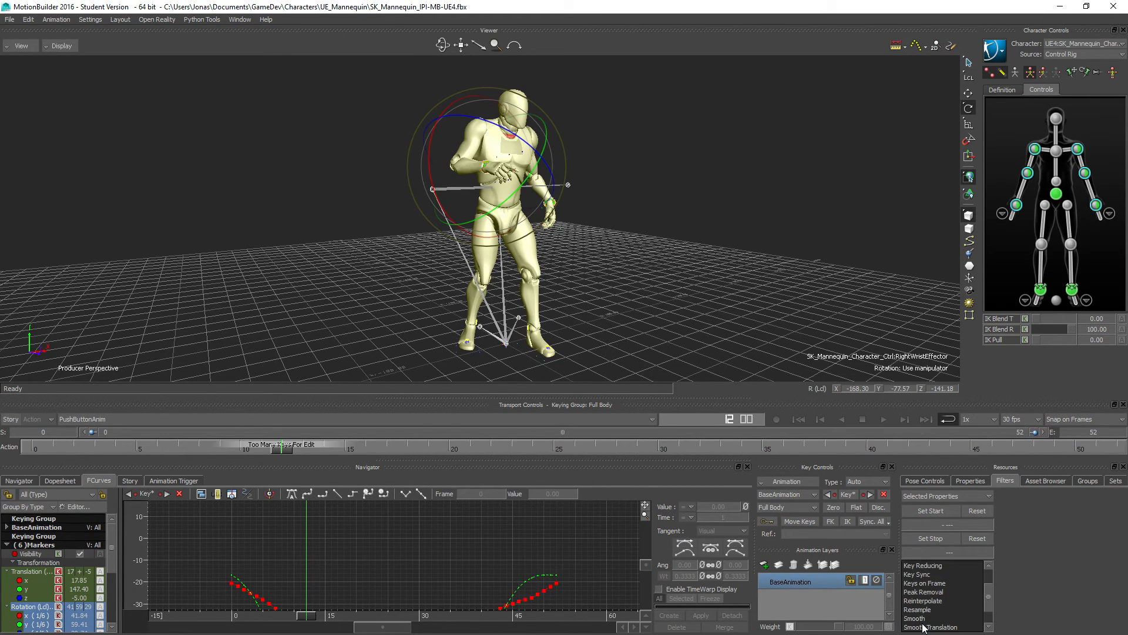
Apply the Butterworth filter with a 7 Hz cut-off frequency to the selected arm effectors' rotation keys
click(922, 592)
click(926, 625)
click(920, 566)
click(928, 607)
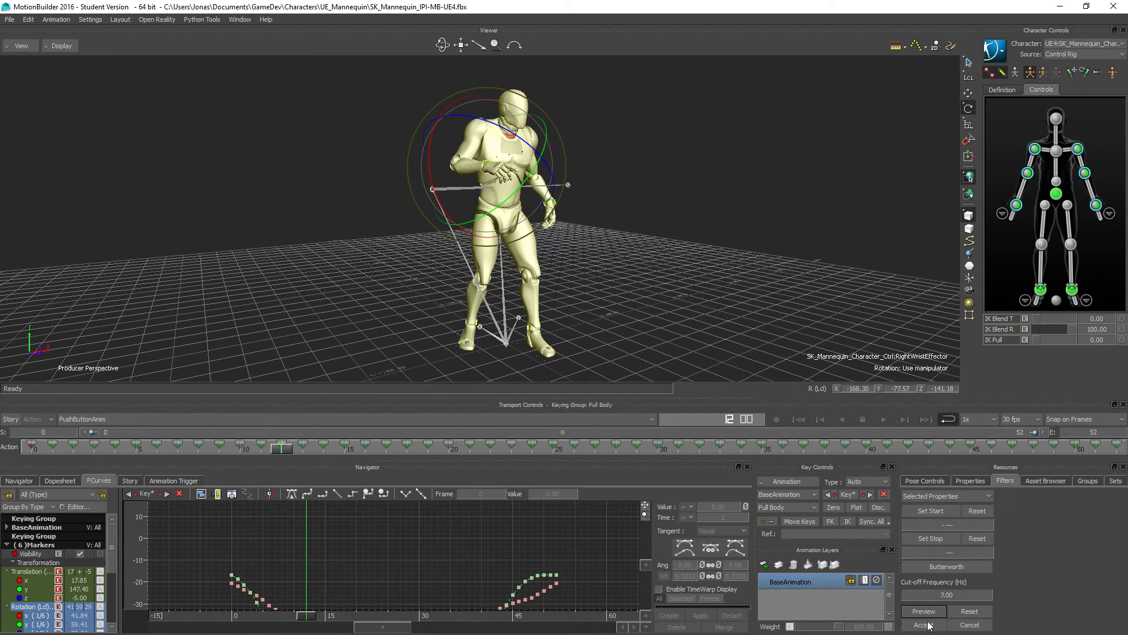
click(927, 625)
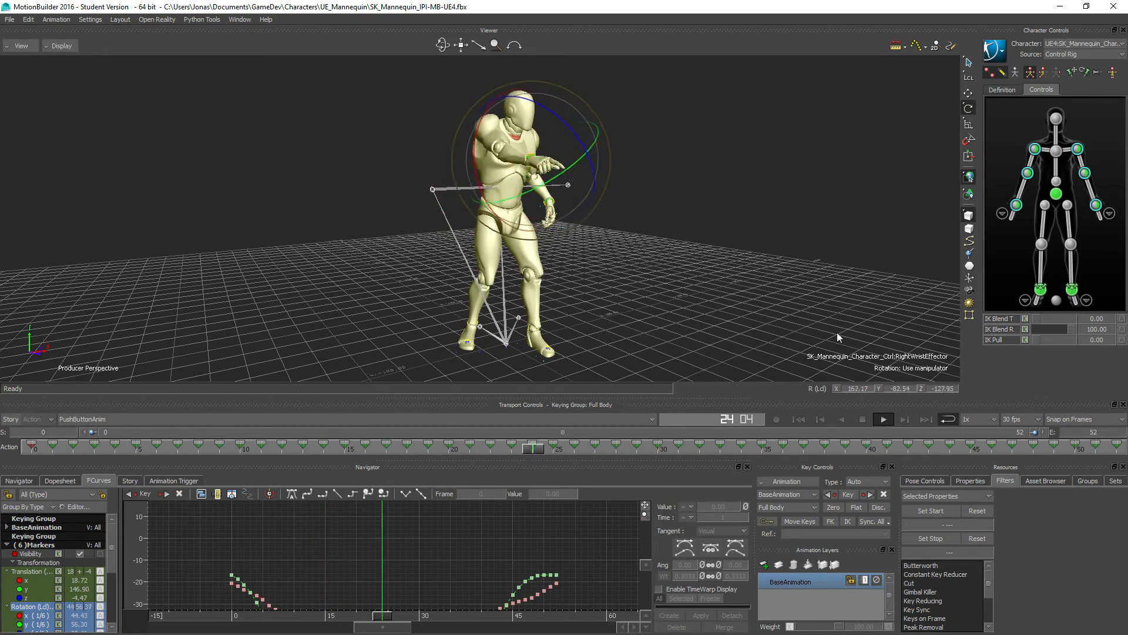
Deselect the arm effectors and review the filtered arm motion during playback from a more frontal angle
click(640, 168)
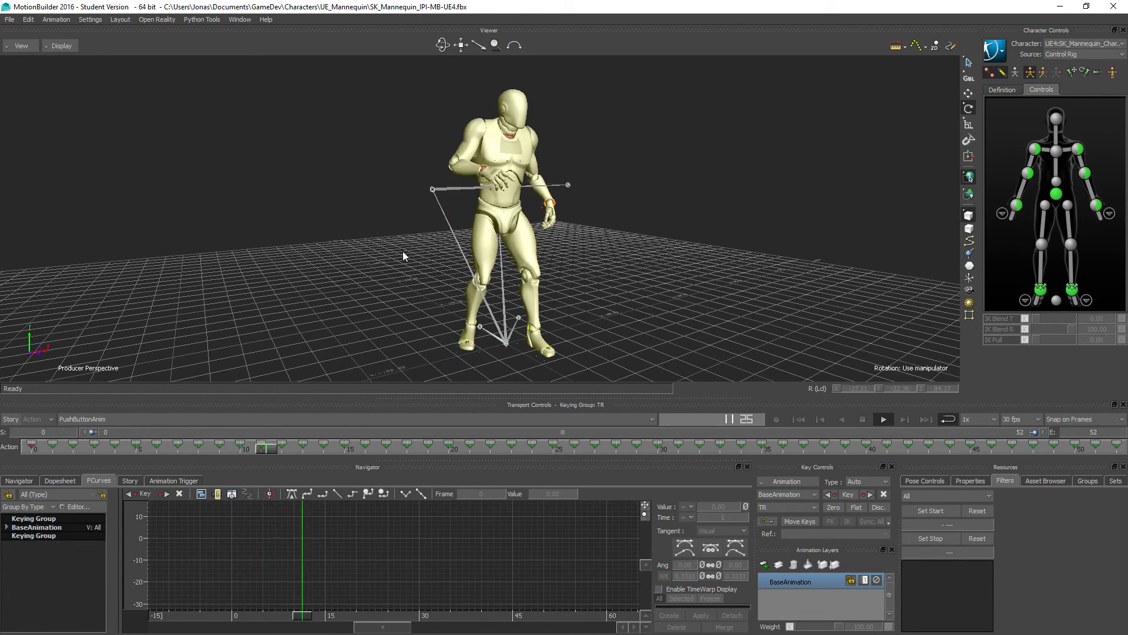
ctrl+shift+drag(403, 252, 371, 256)
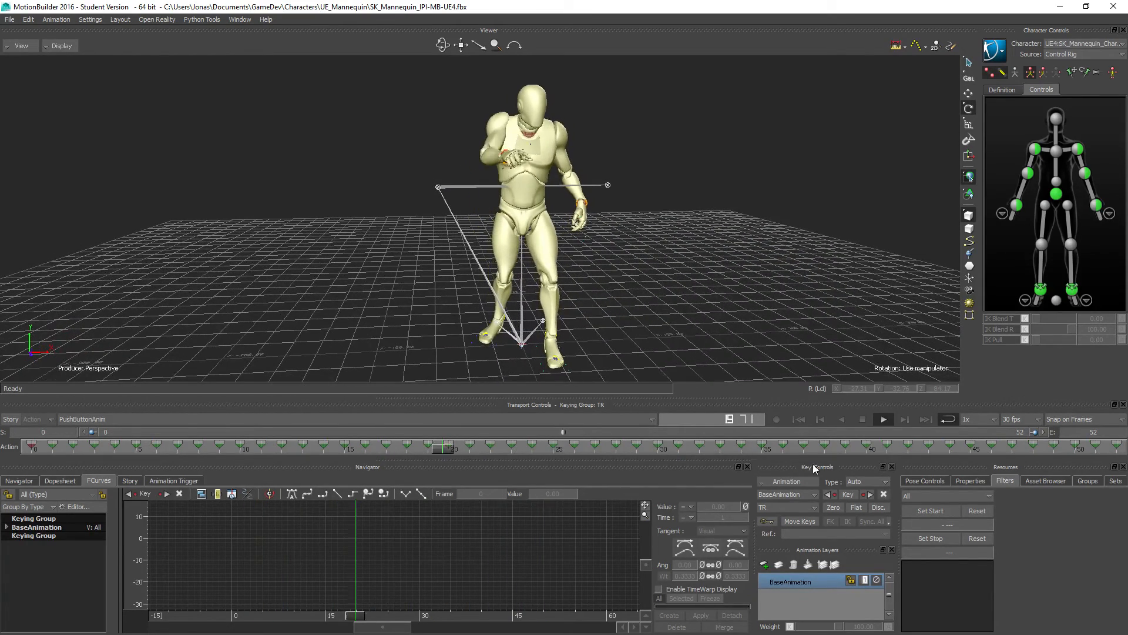
click(862, 419)
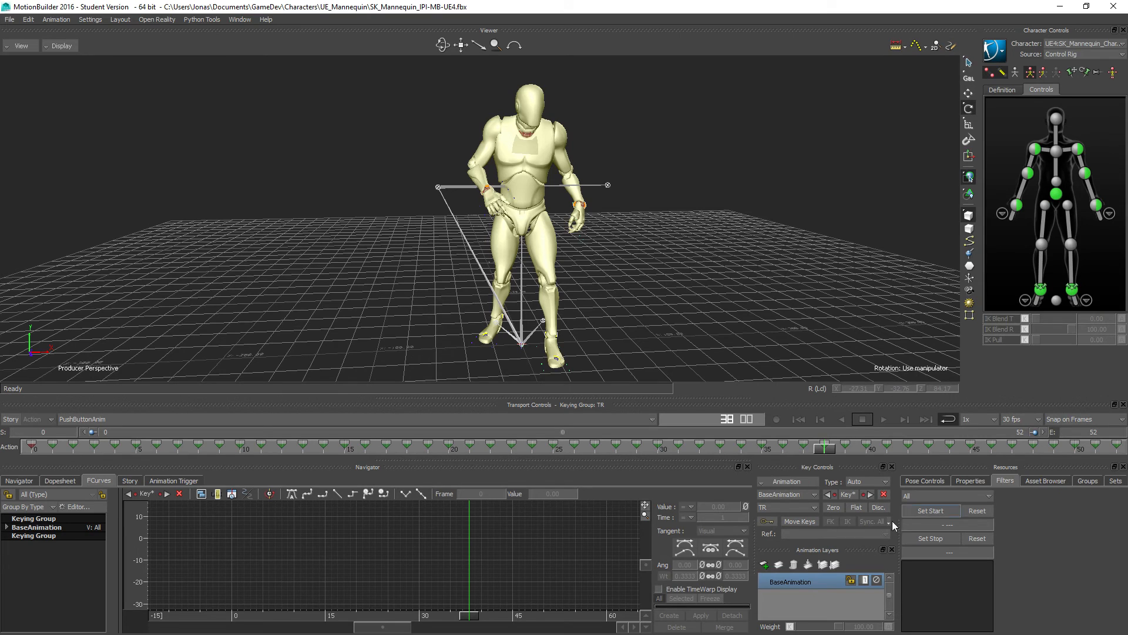
Plot all properties of the whole scene for the current take and play back the plotted motion
click(791, 482)
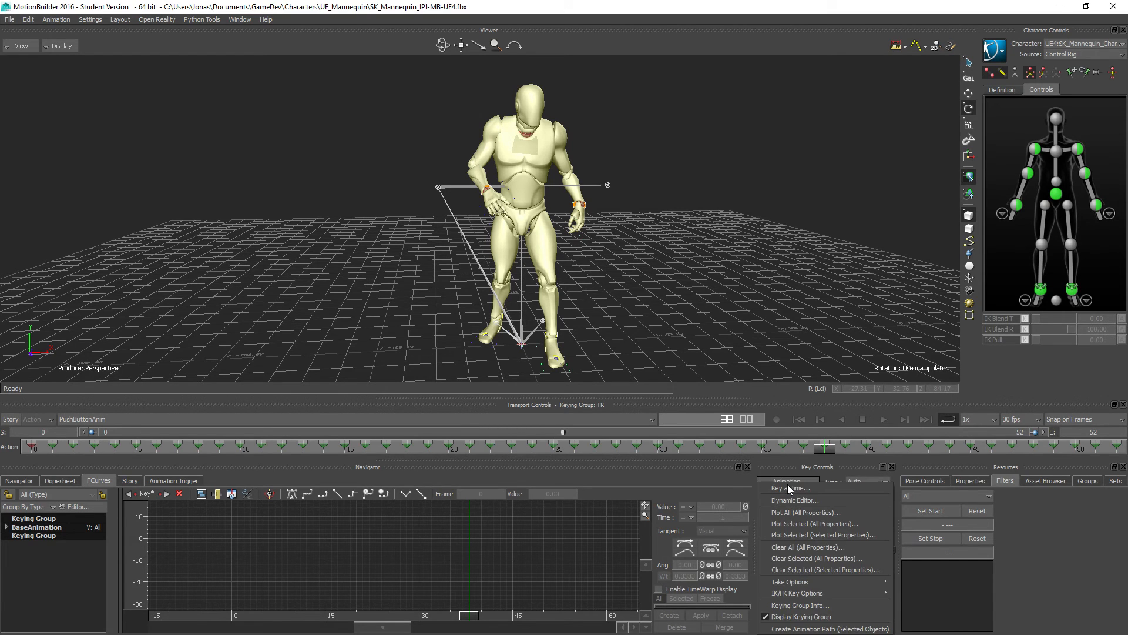
click(804, 515)
click(576, 449)
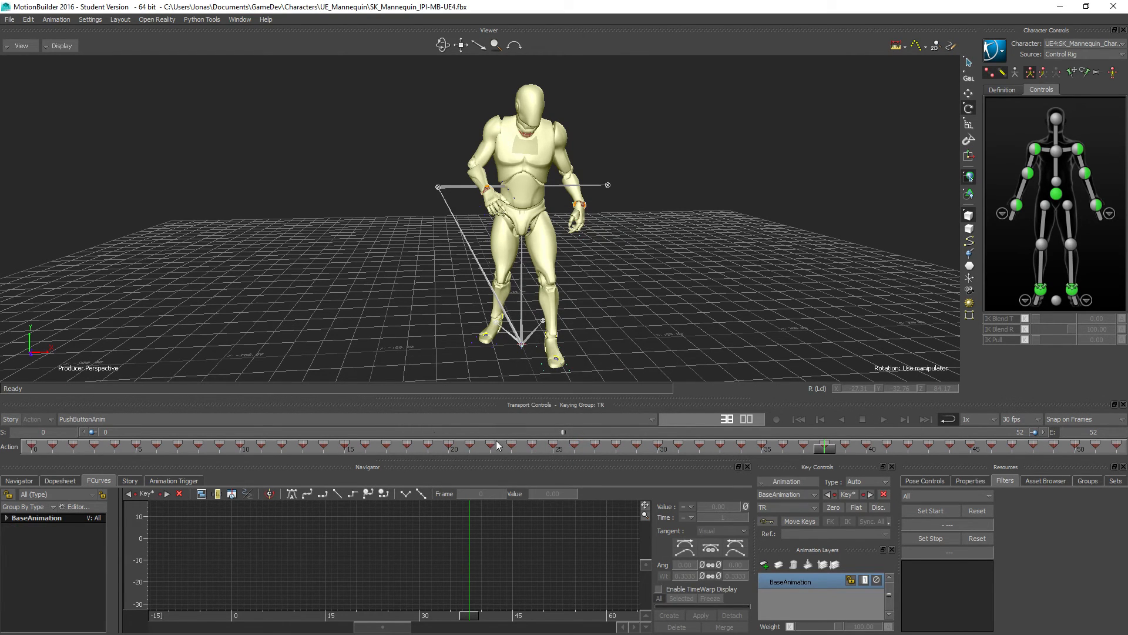
click(885, 419)
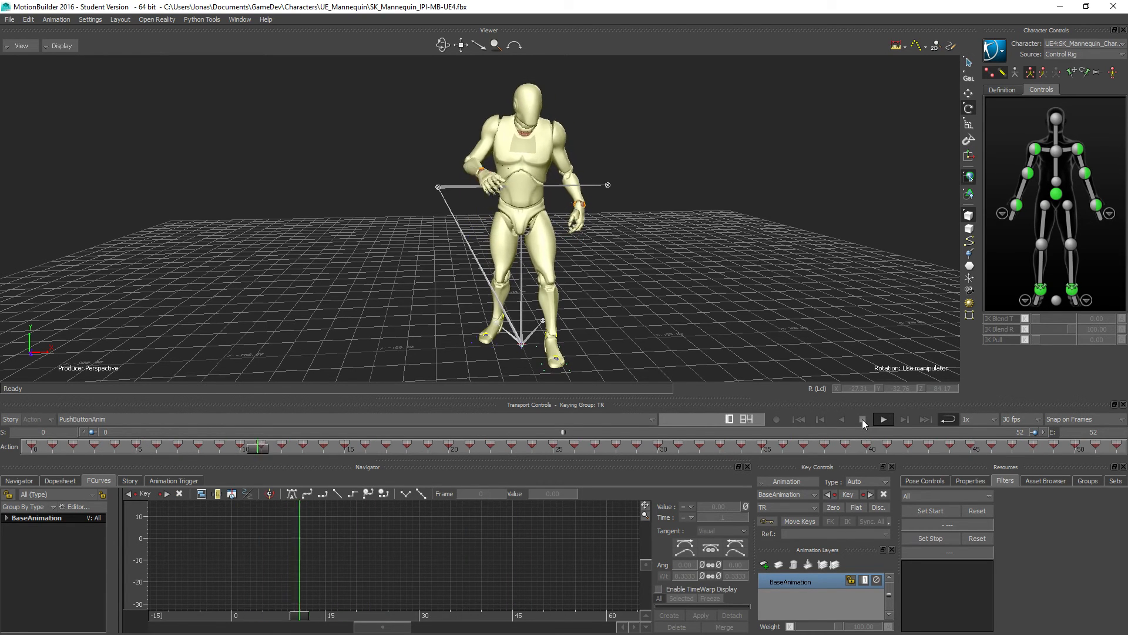
click(862, 418)
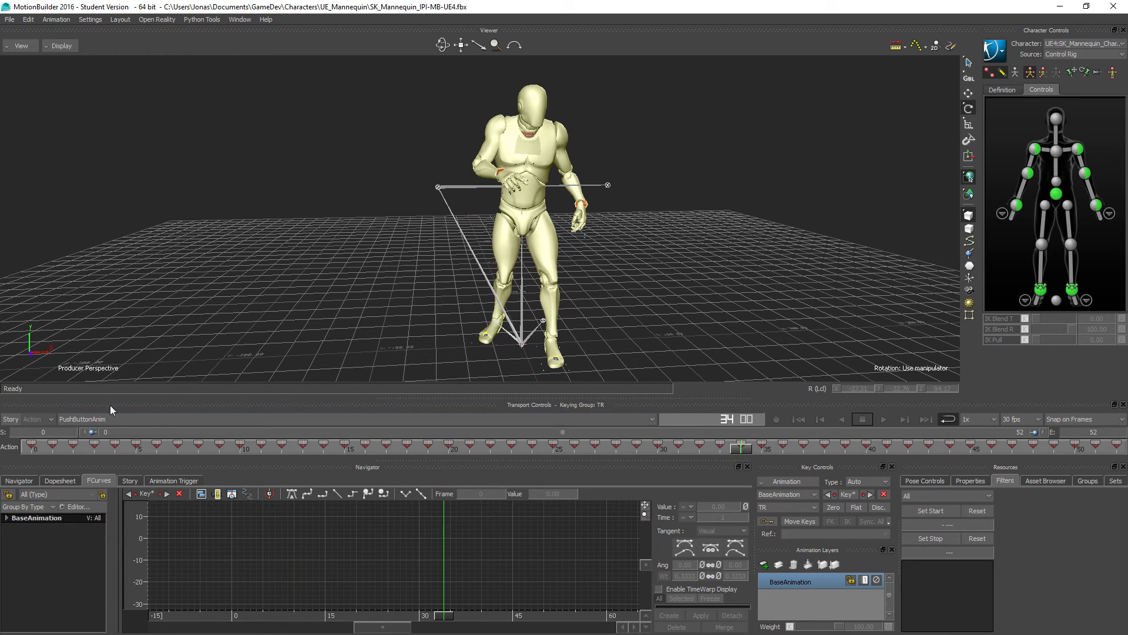
Plot the UE4:SK_Mannequin character's control rig animation onto its skeleton at 30 FPS
click(20, 481)
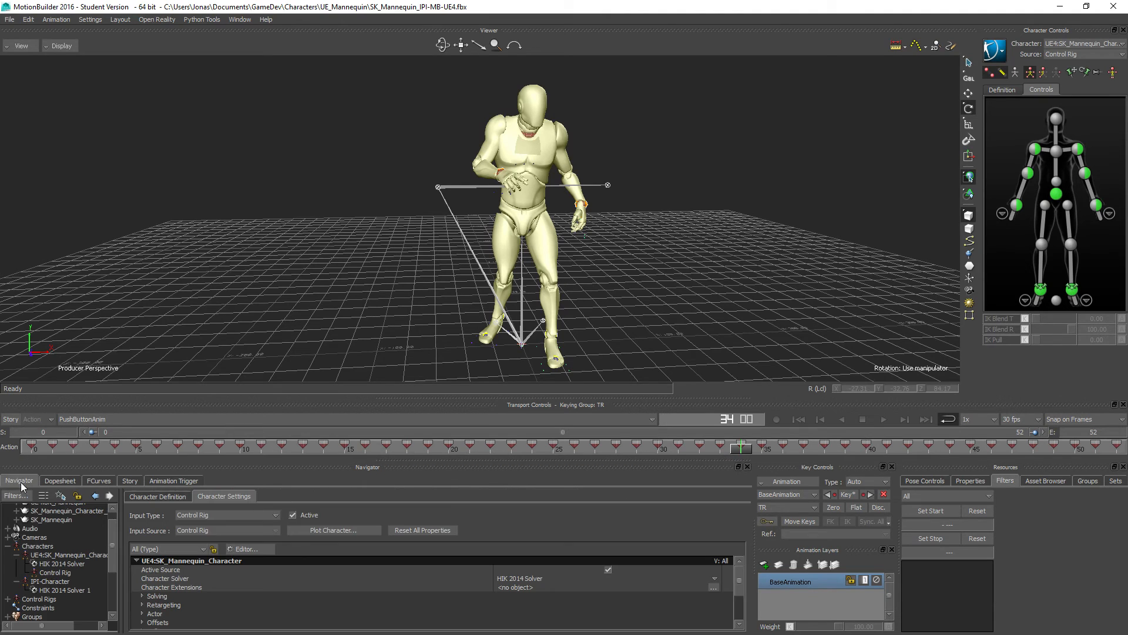
click(340, 530)
click(536, 358)
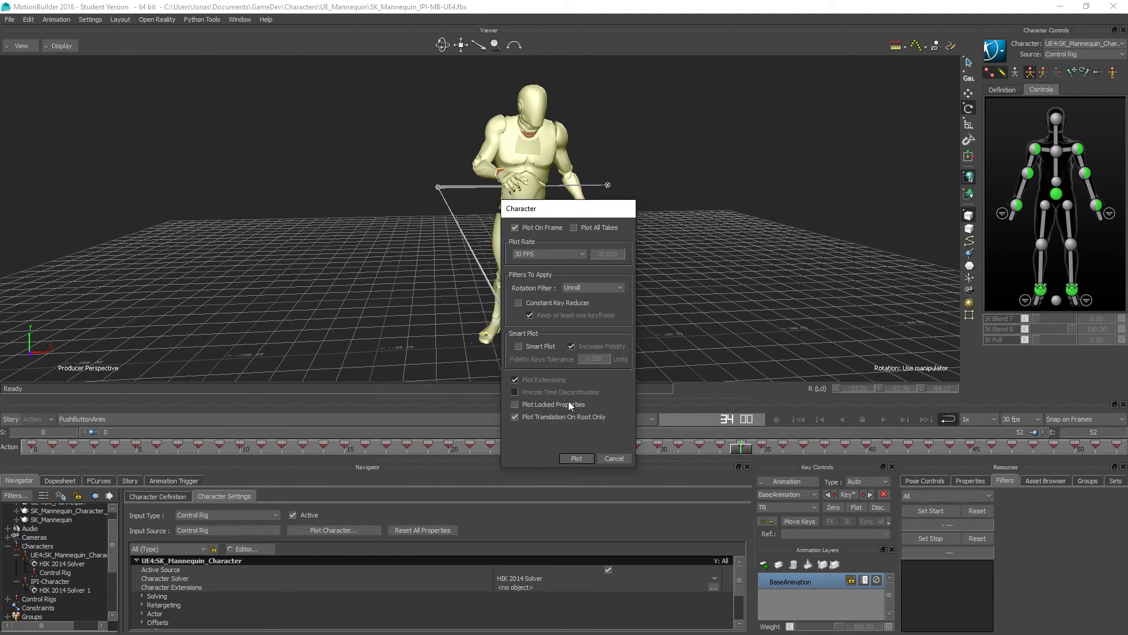
click(576, 458)
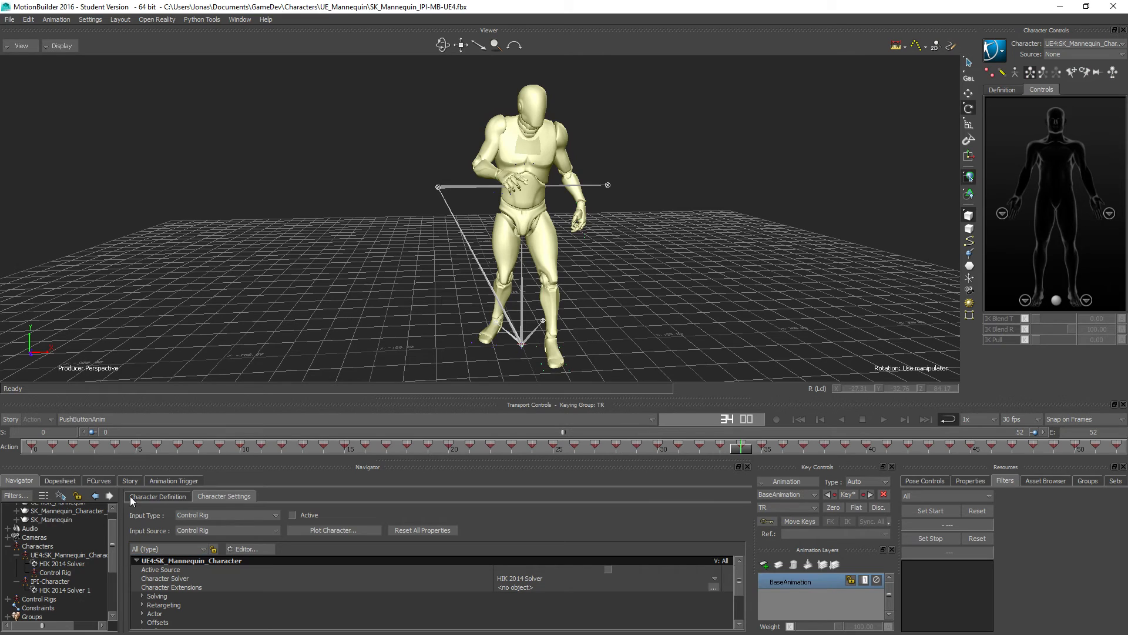
Expand UE4:SK_Mannequin in the scene hierarchy, hide its mesh group and display the character's skeleton
scroll(114, 515, up, 2)
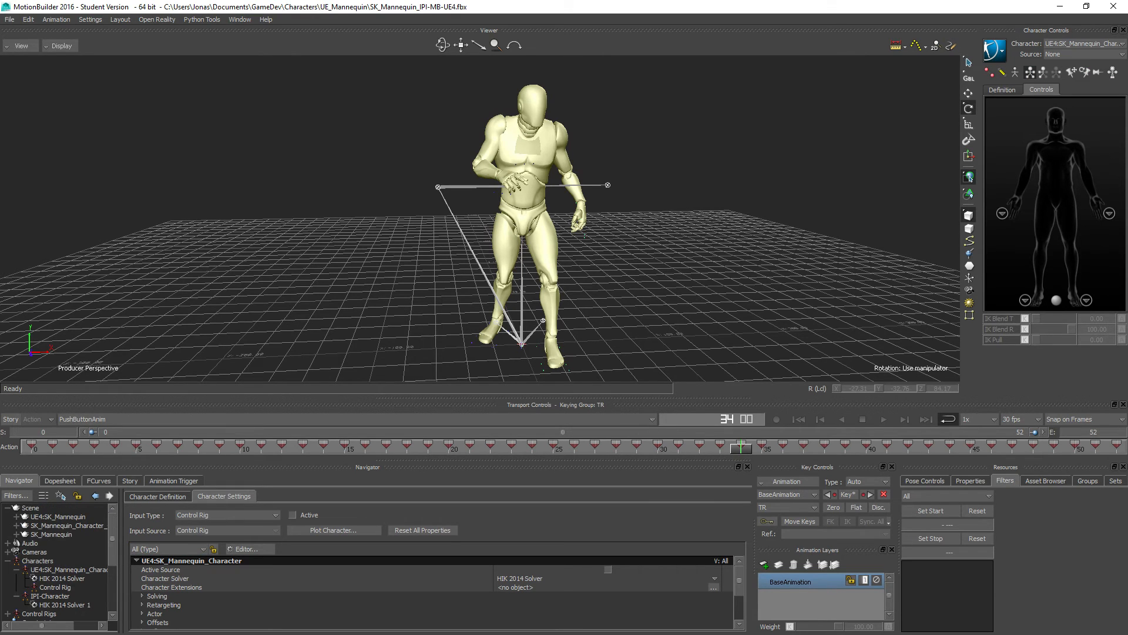
click(48, 517)
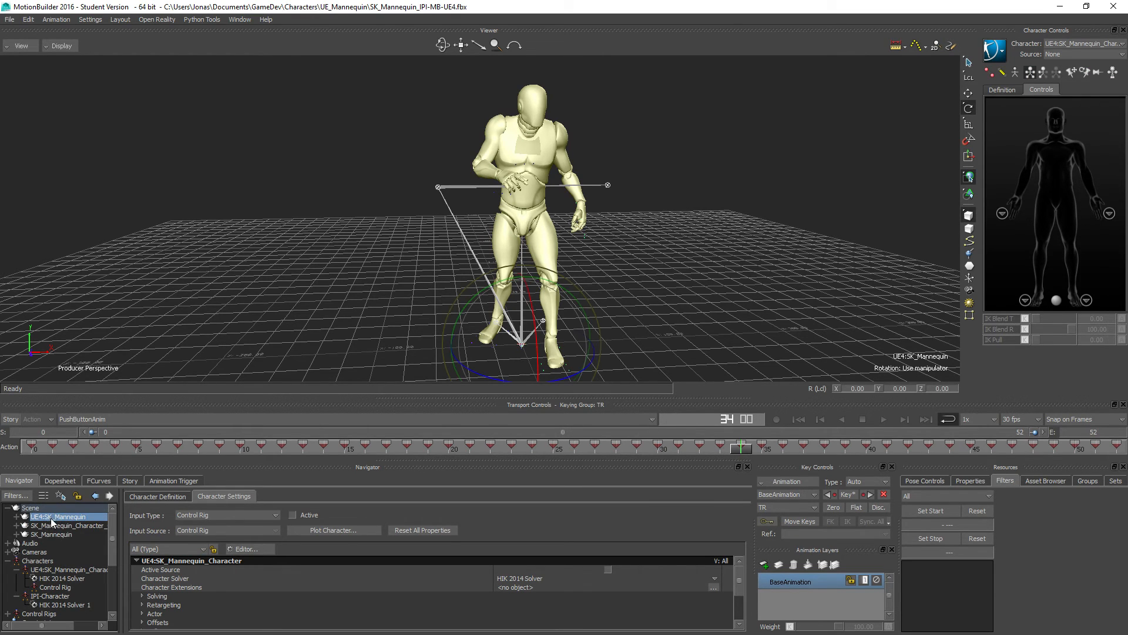
click(18, 518)
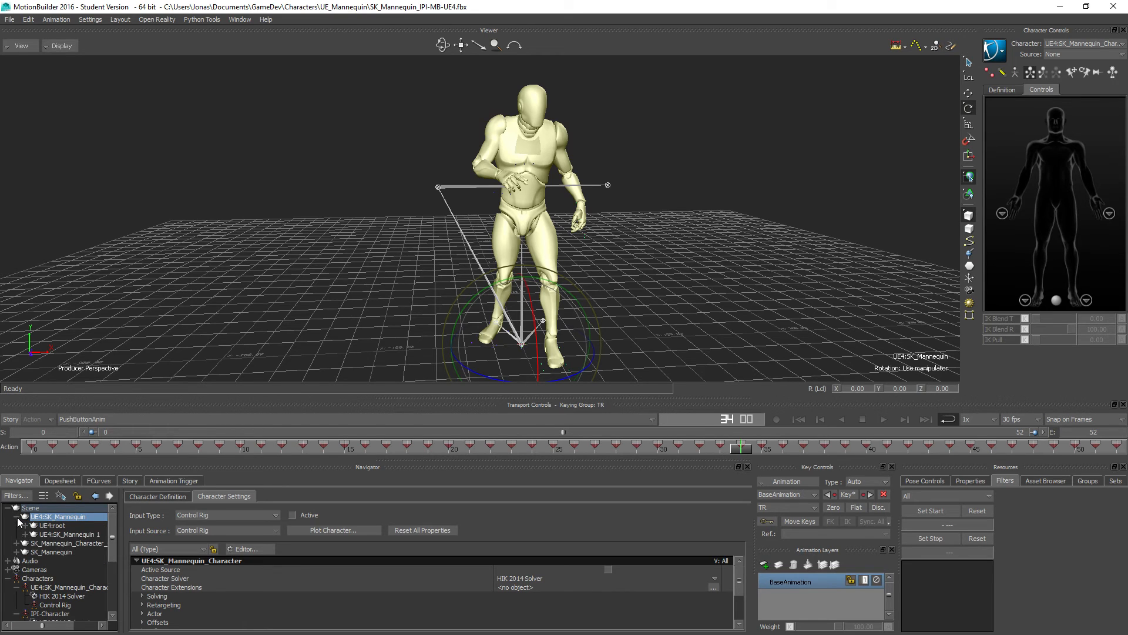
click(1086, 481)
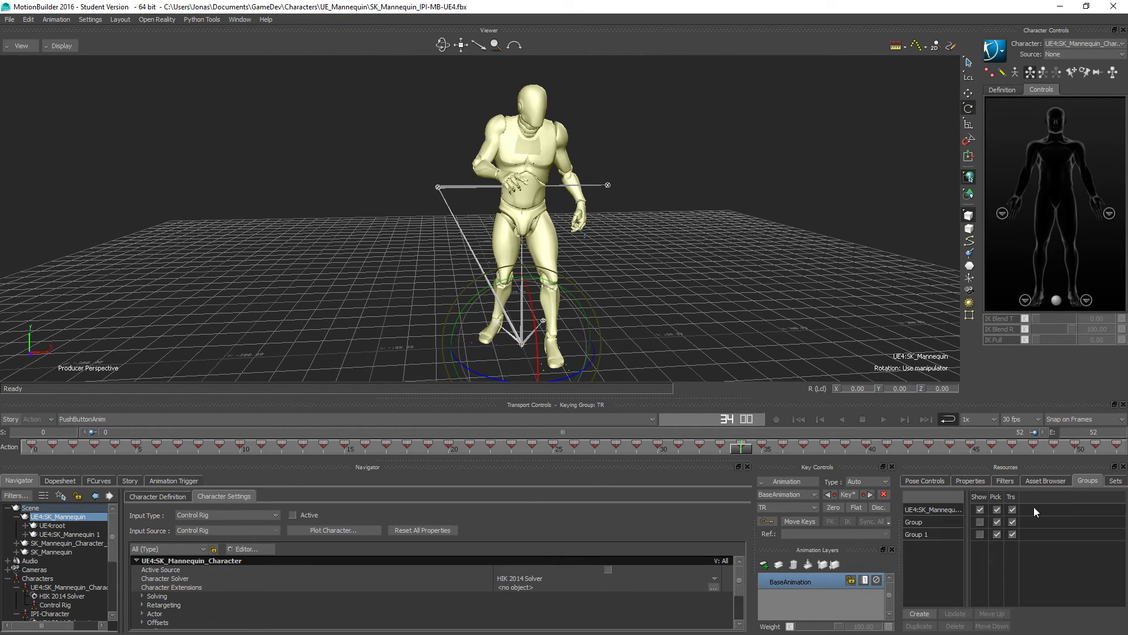
click(981, 521)
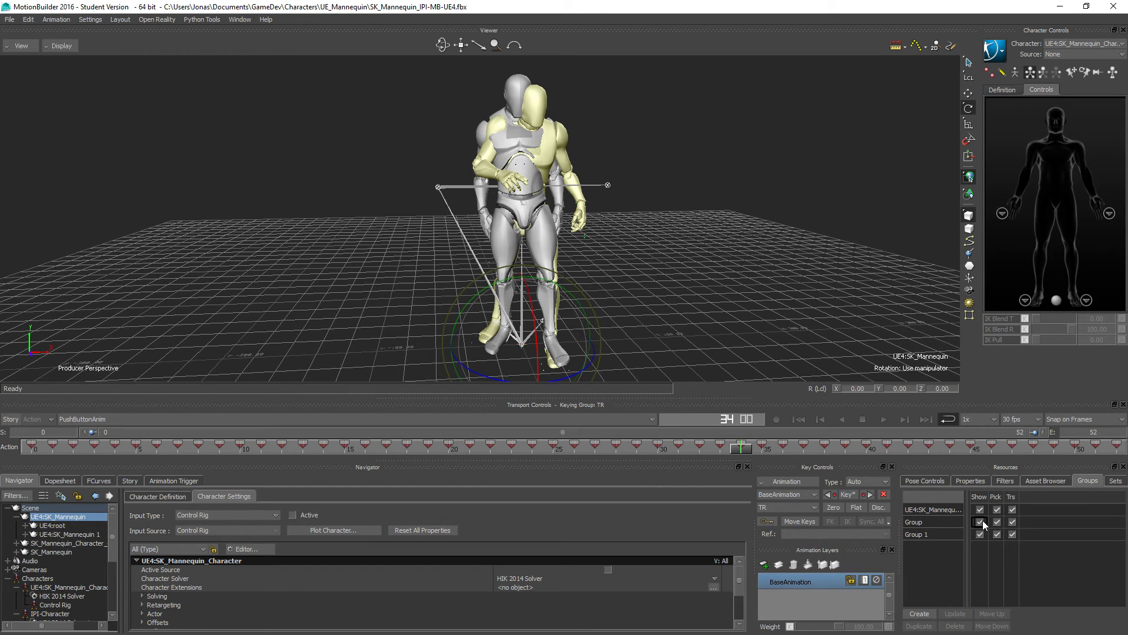
click(980, 522)
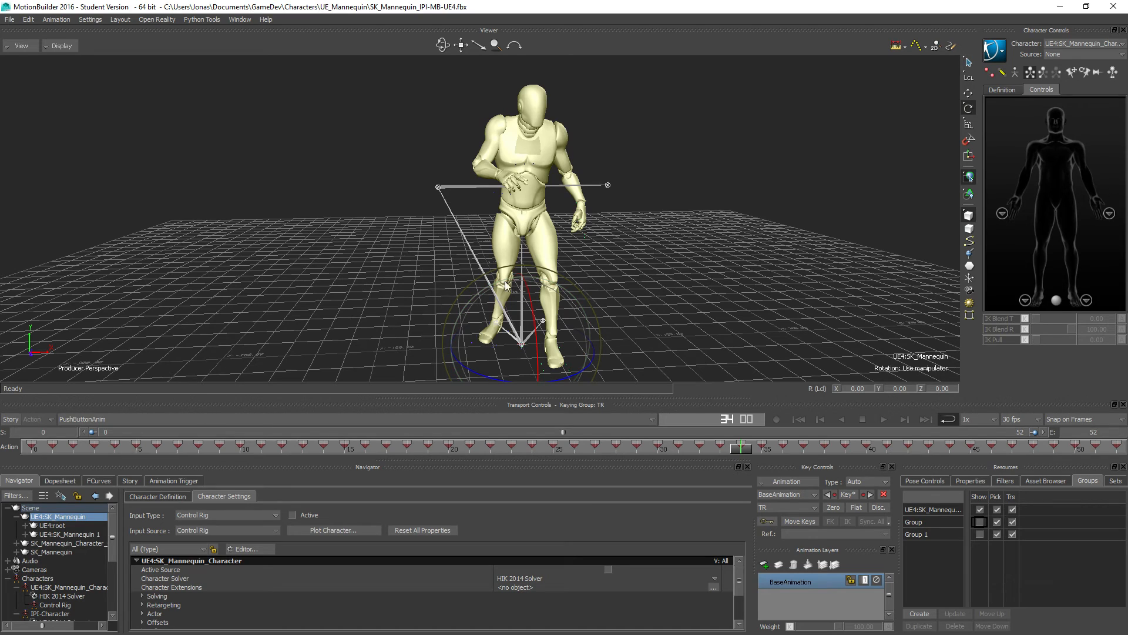
click(980, 509)
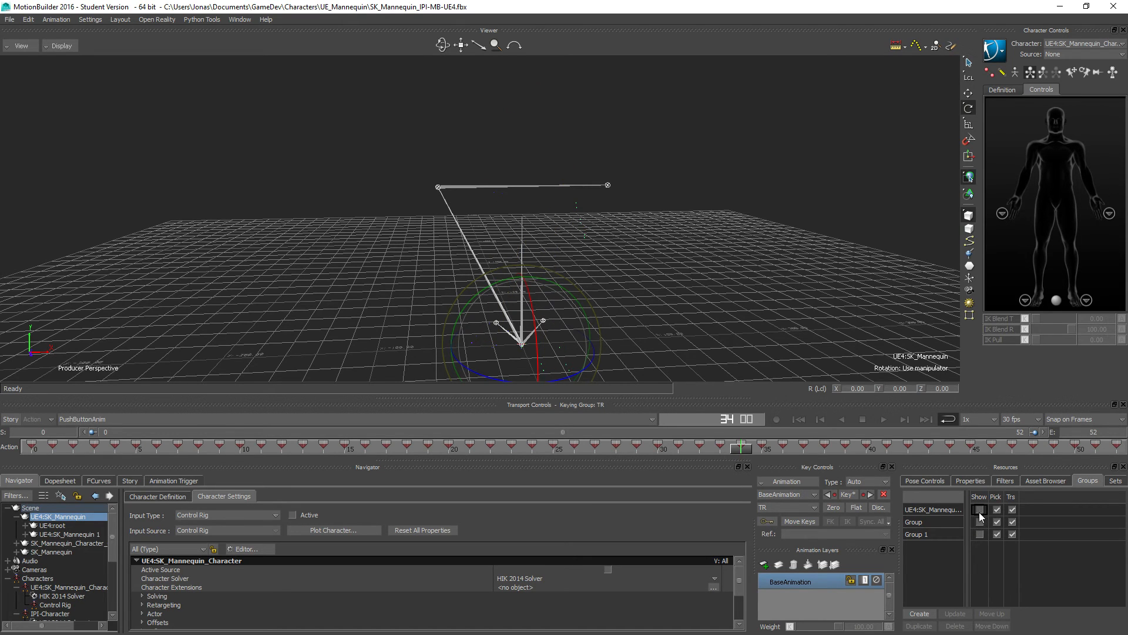
click(1017, 73)
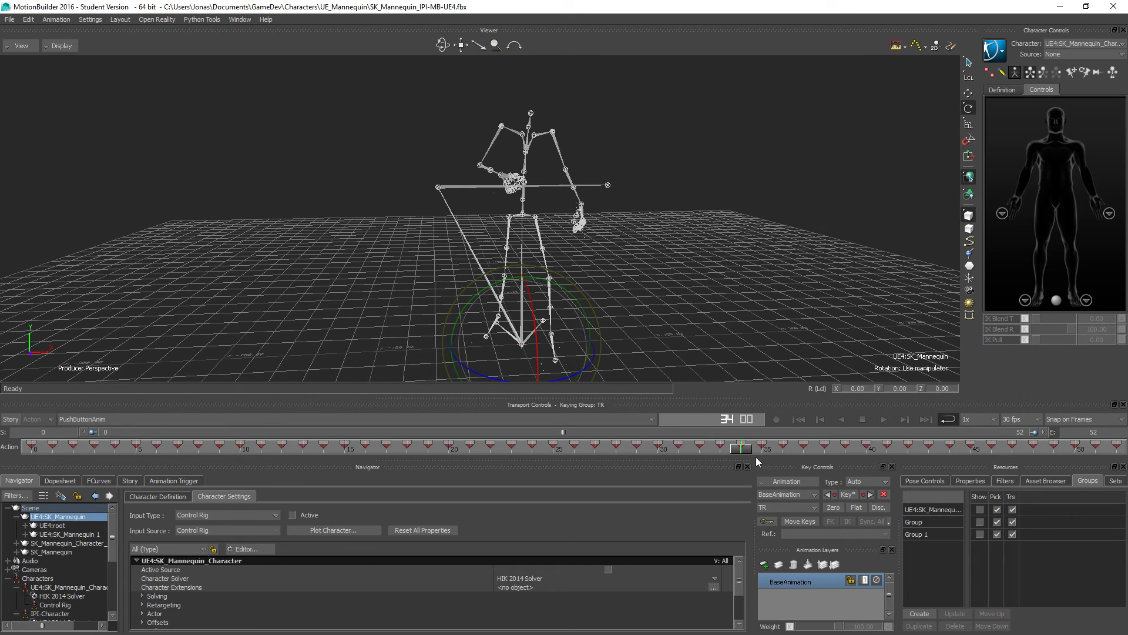
Select the UE4:SK_Mannequin model with all its branches while its mesh is hidden
click(56, 525)
click(55, 519)
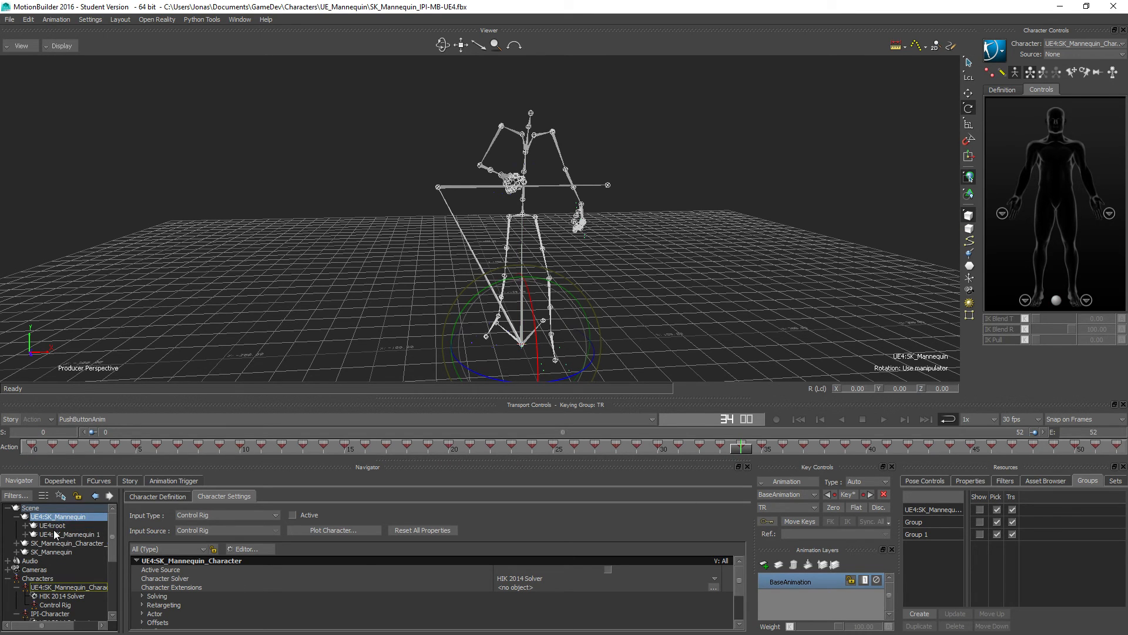
click(54, 534)
click(55, 517)
right_click(52, 520)
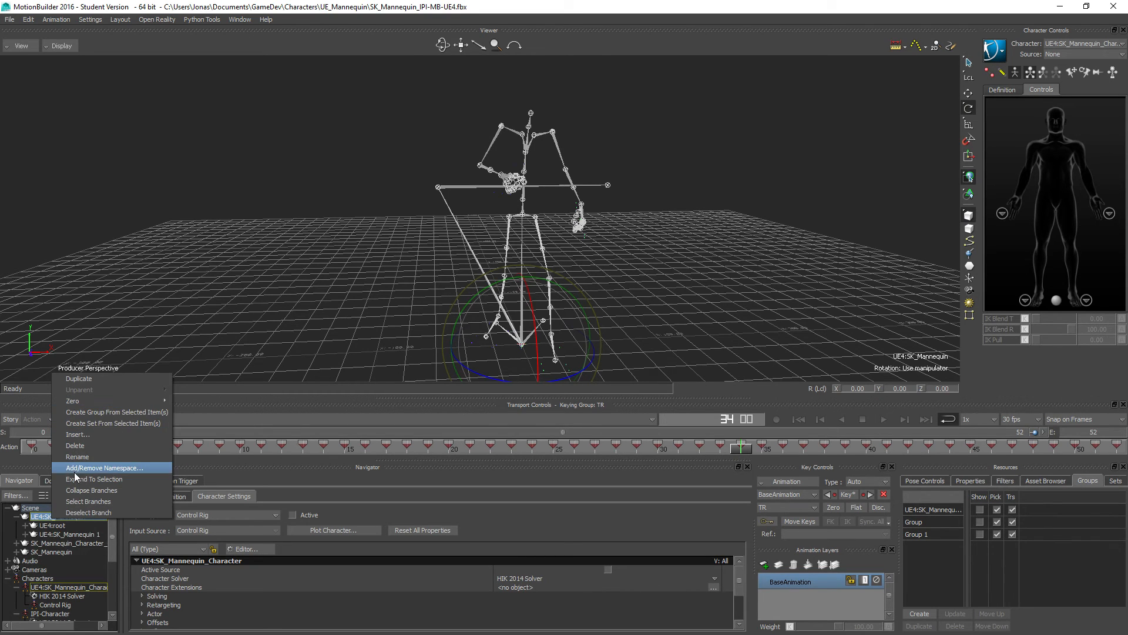
click(85, 502)
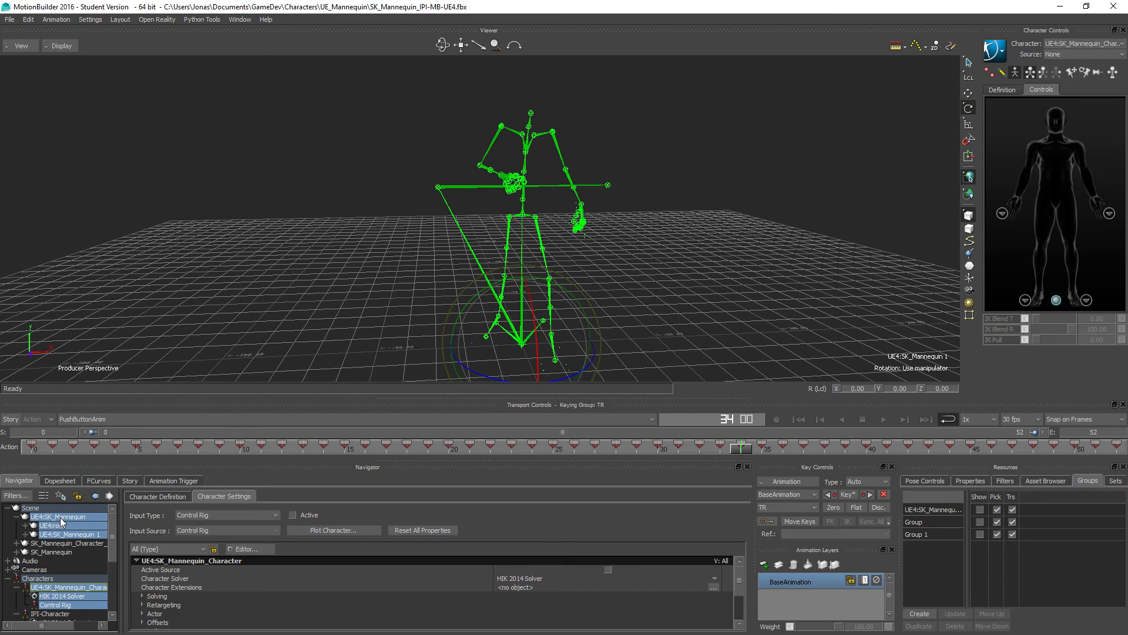
click(10, 20)
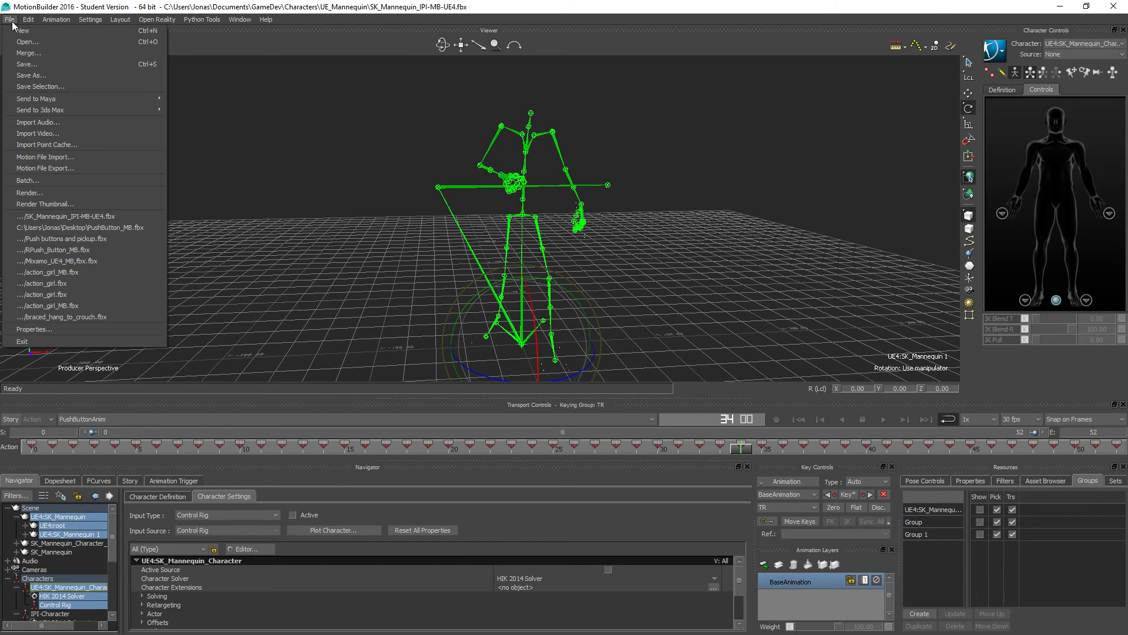
click(303, 3)
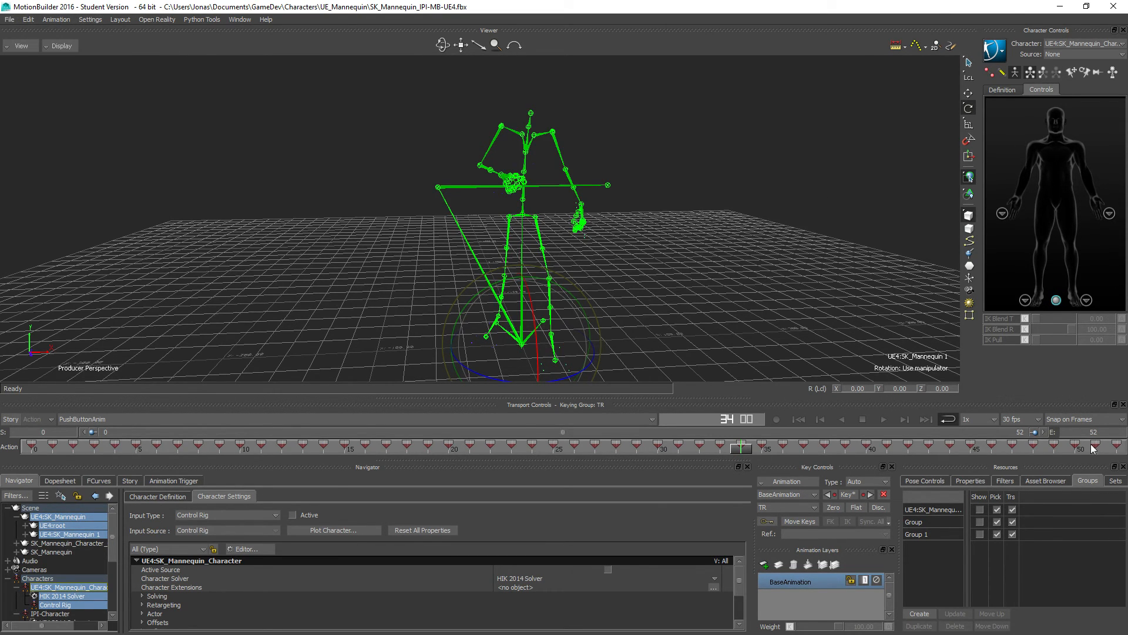
Show the UE4:SK_Mannequin mesh group again and select the whole model hierarchy, including mesh and skeleton
click(979, 509)
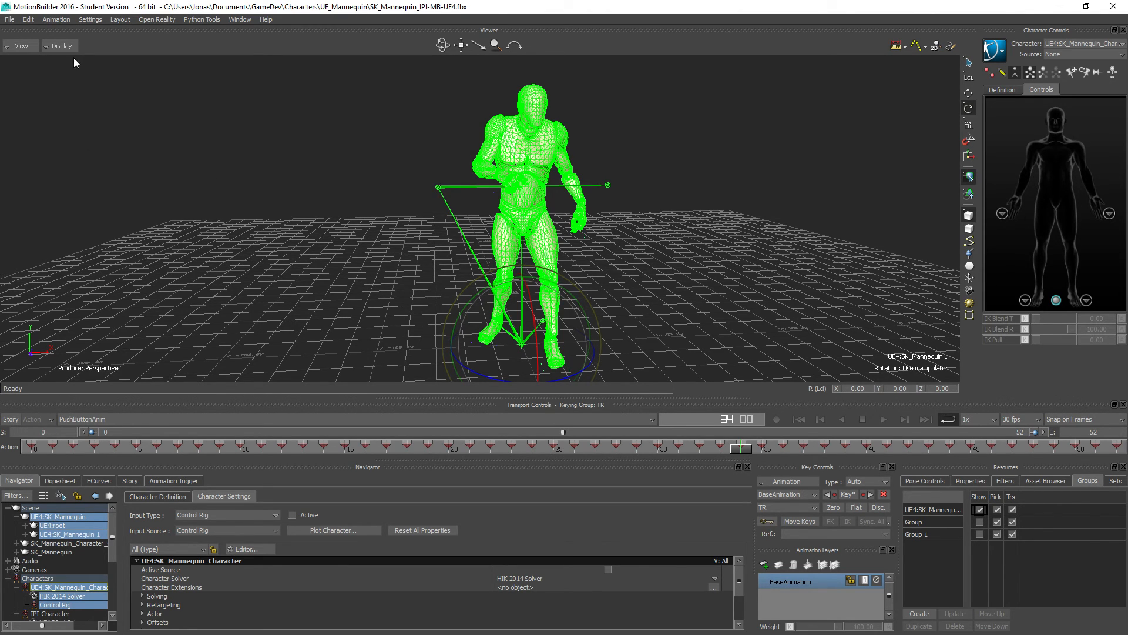
click(44, 516)
right_click(45, 517)
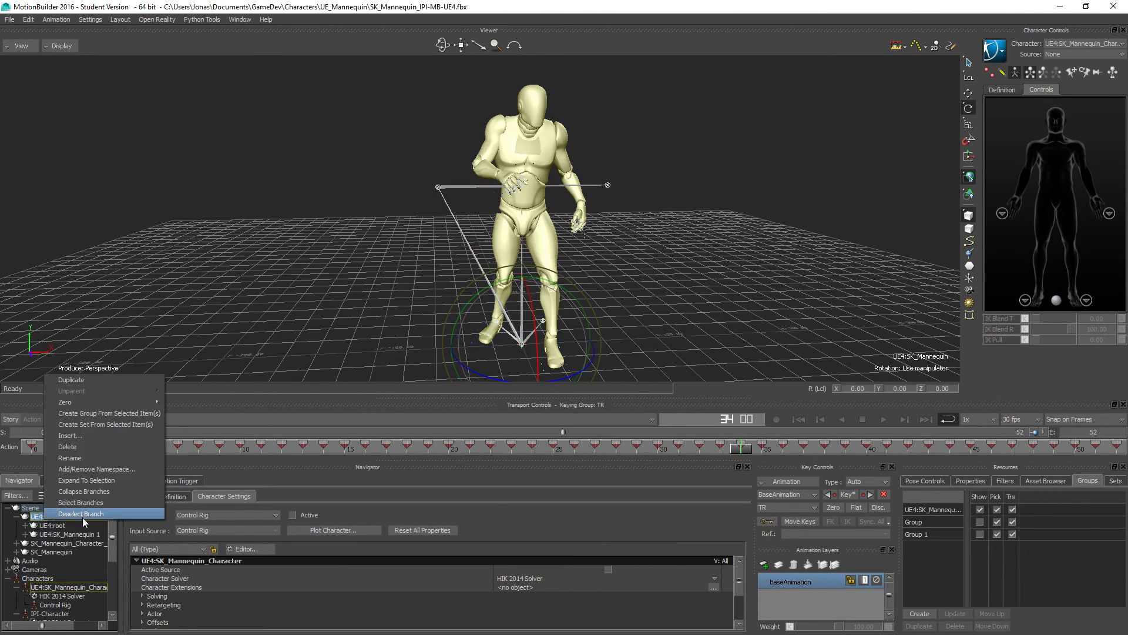
click(80, 502)
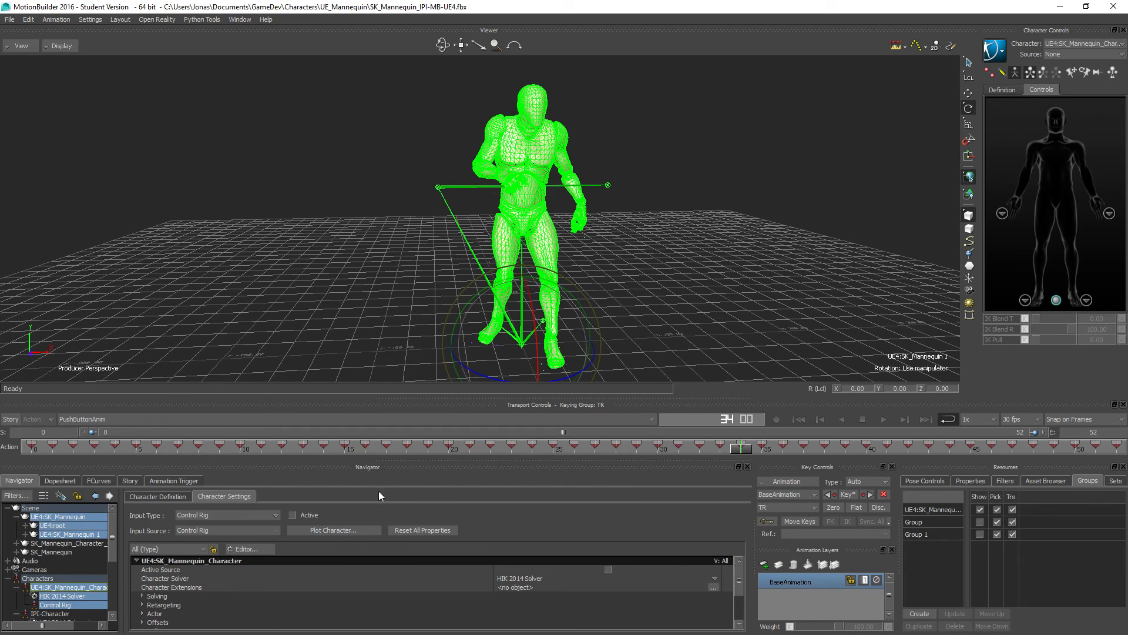
Start a motion file export of the selected models to the Desktop as an FBX binary named ButtonPressAnim
click(11, 19)
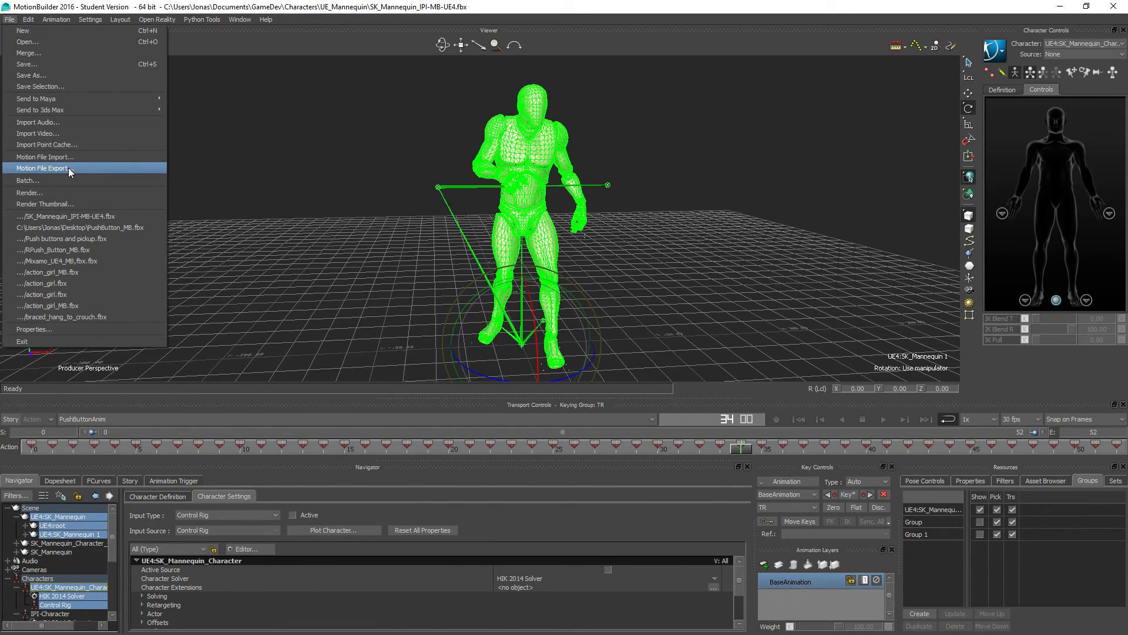
click(68, 168)
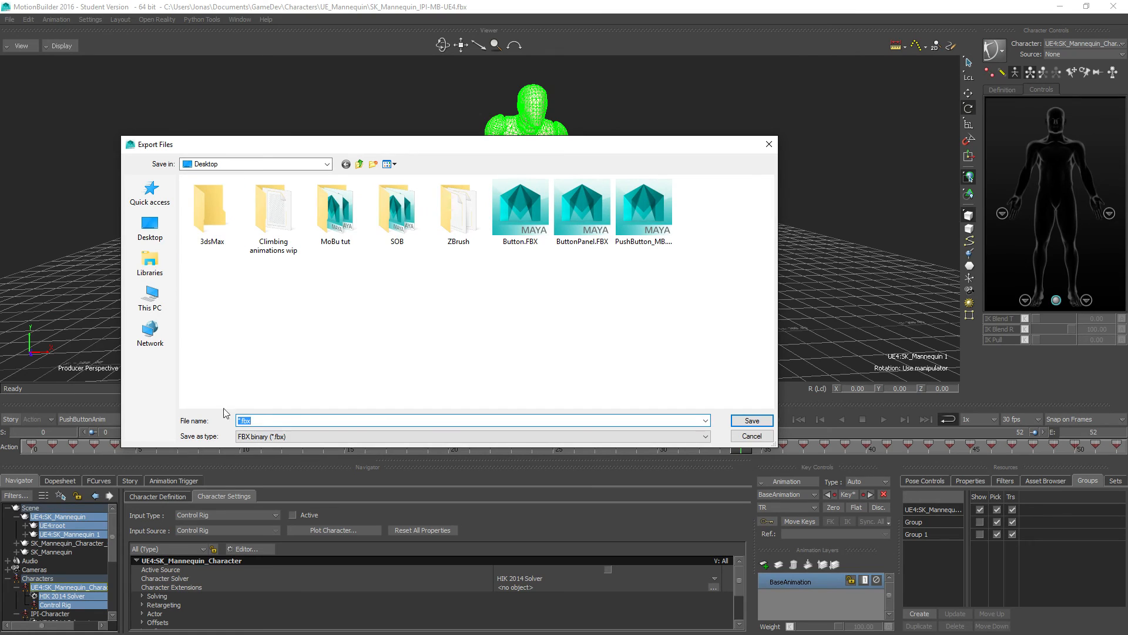
key(Left)
text(ButtonPressAnim)
click(764, 421)
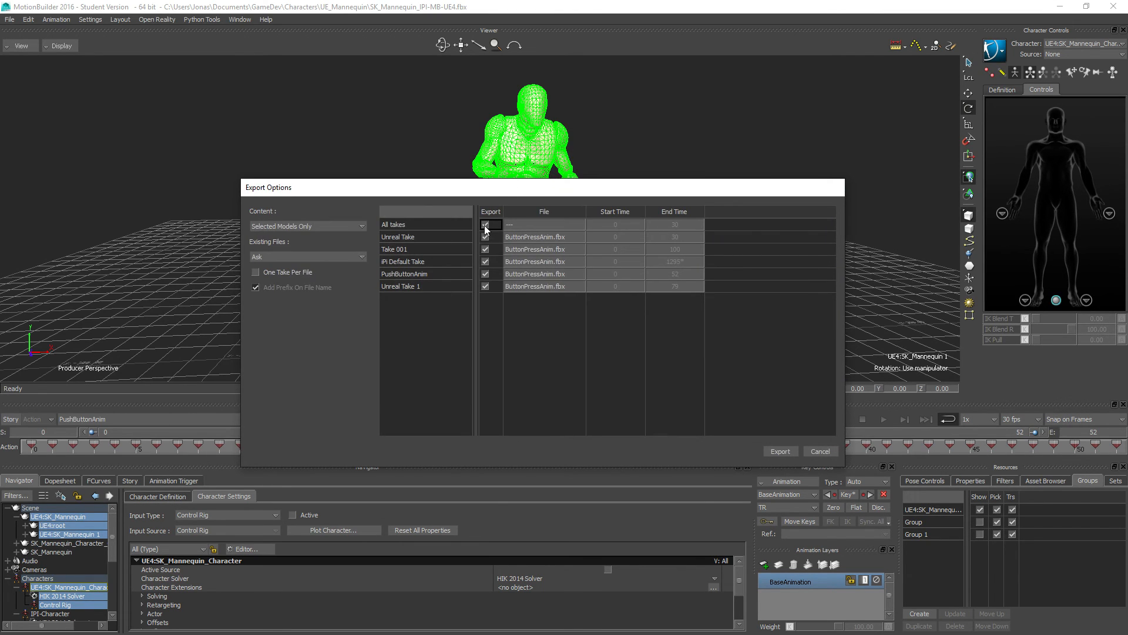
Restrict the export to the PushButtonAnim take only and export the file
click(485, 224)
click(486, 274)
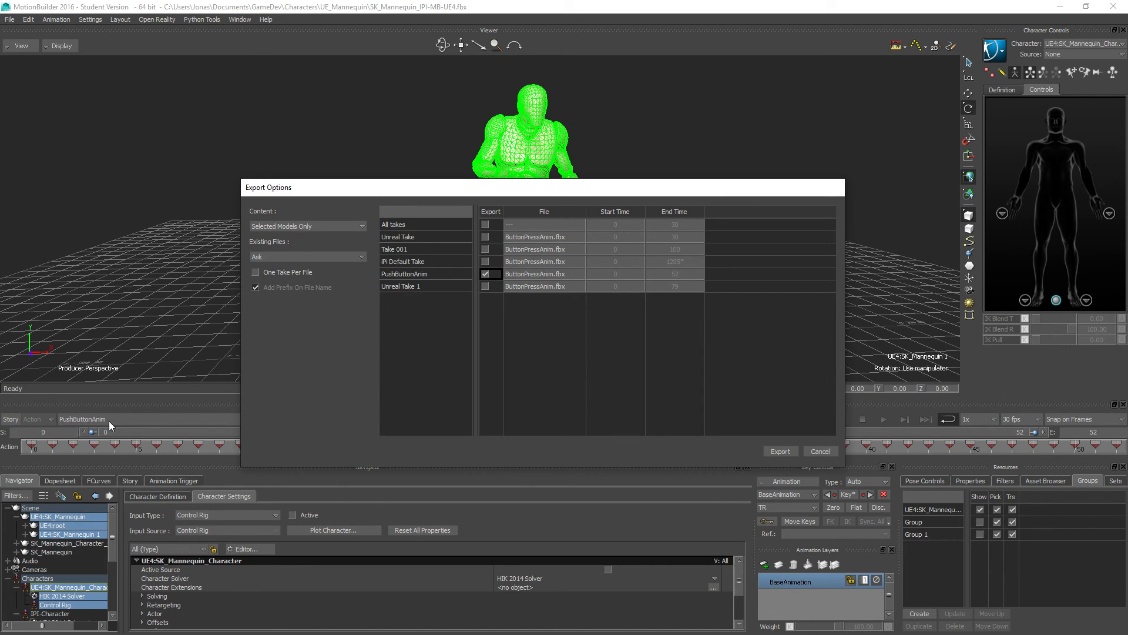
click(780, 451)
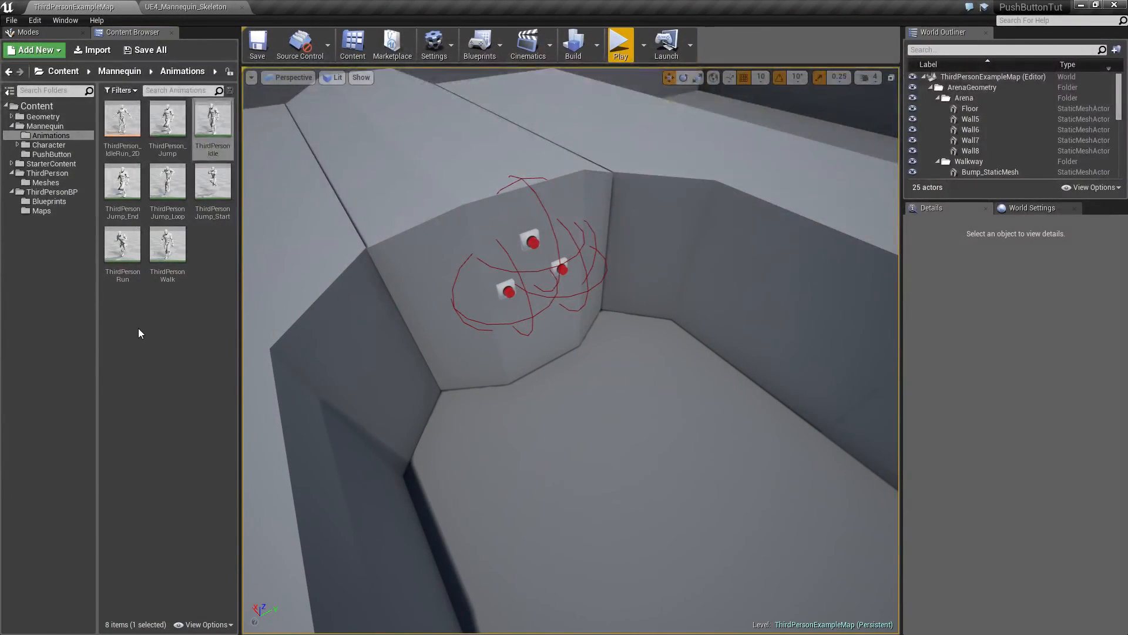
Import ButtonPressAnim.fbx from the Desktop into the Mannequin folder with UE4_Mannequin_Skeleton as its skeleton
click(38, 126)
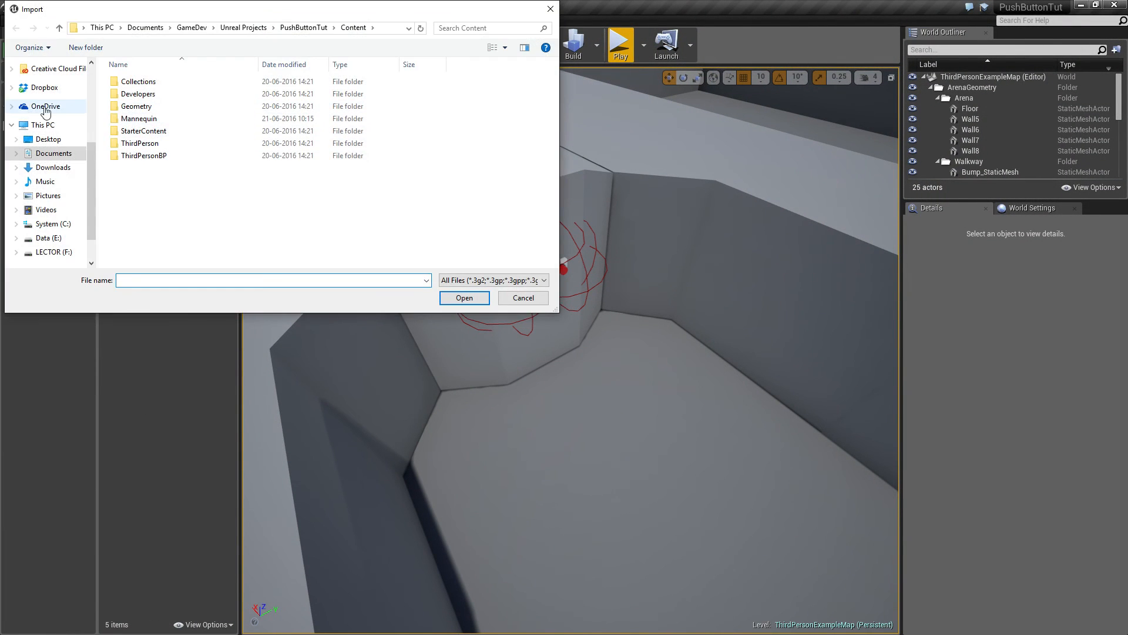
click(49, 139)
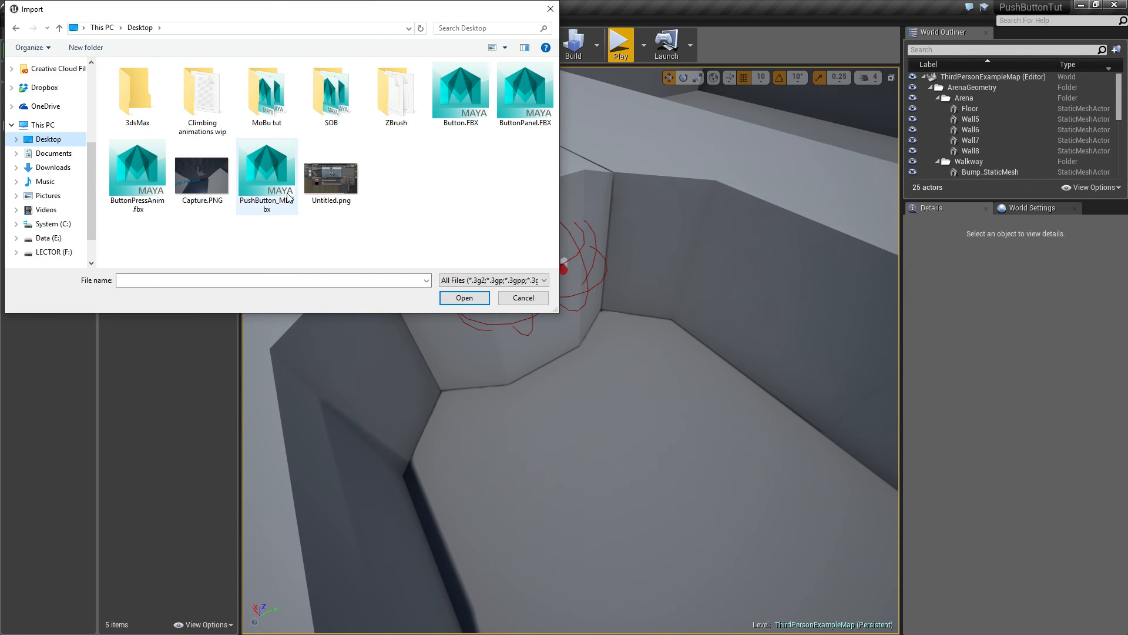
double_click(130, 184)
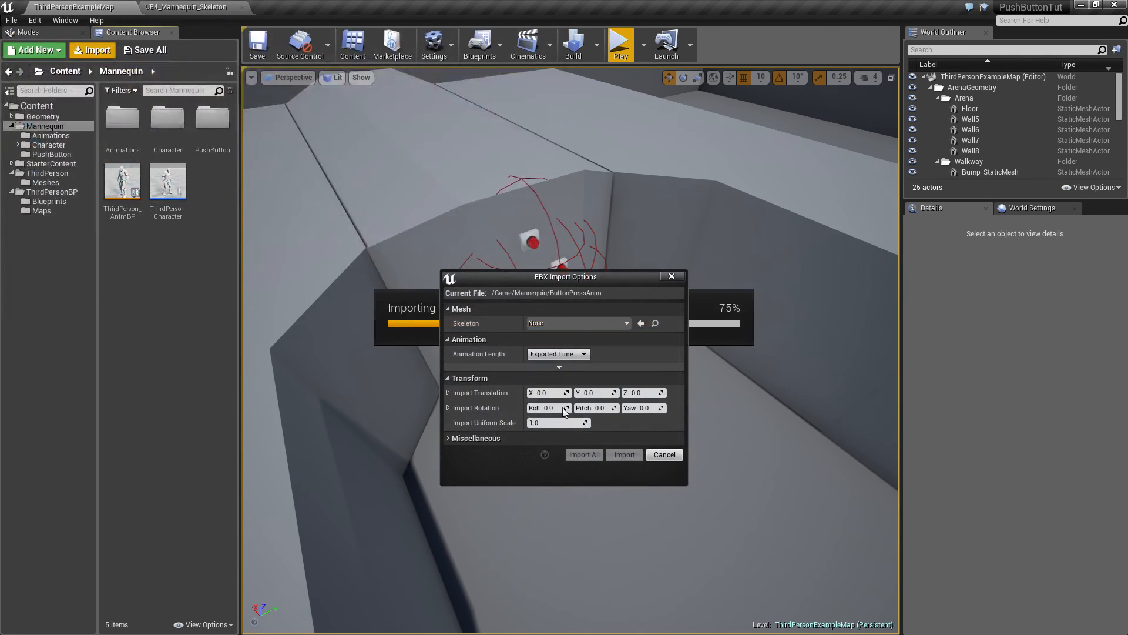
click(540, 323)
click(580, 414)
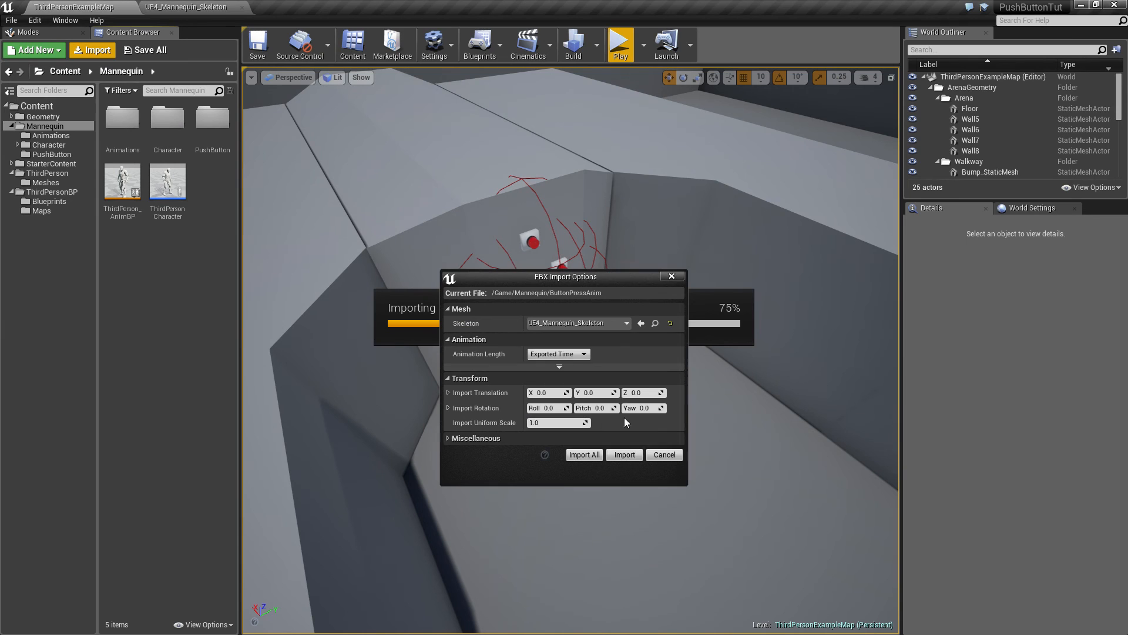
click(625, 455)
Open the imported ButtonPressAnim animation and preview its playback on the mannequin, pausing partway and toggling looping
double_click(122, 186)
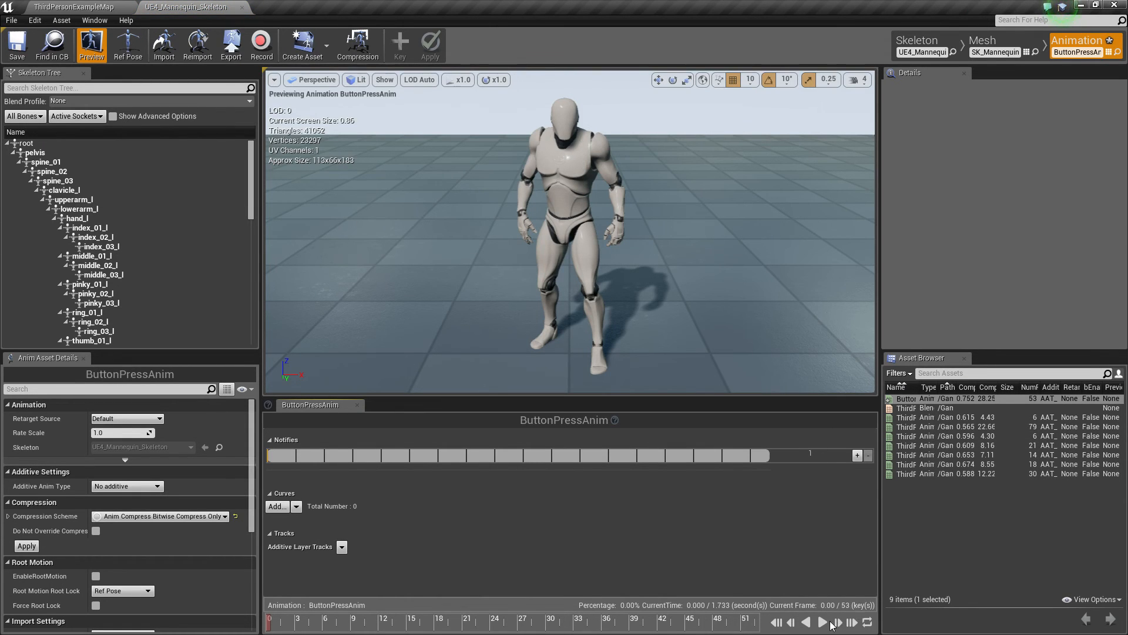
click(821, 623)
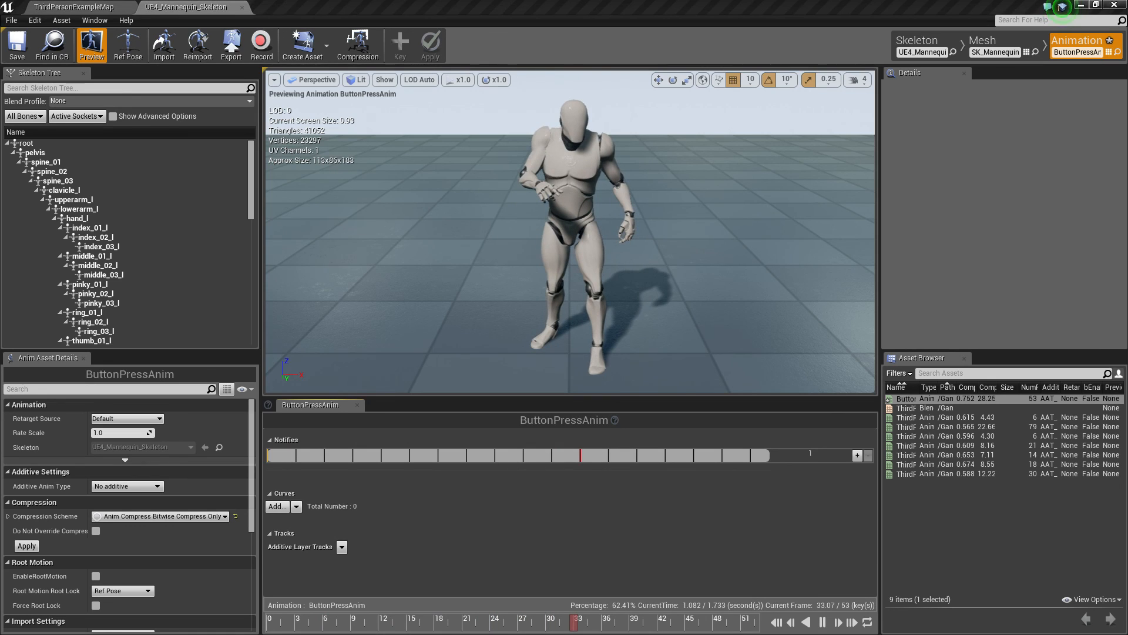
click(822, 622)
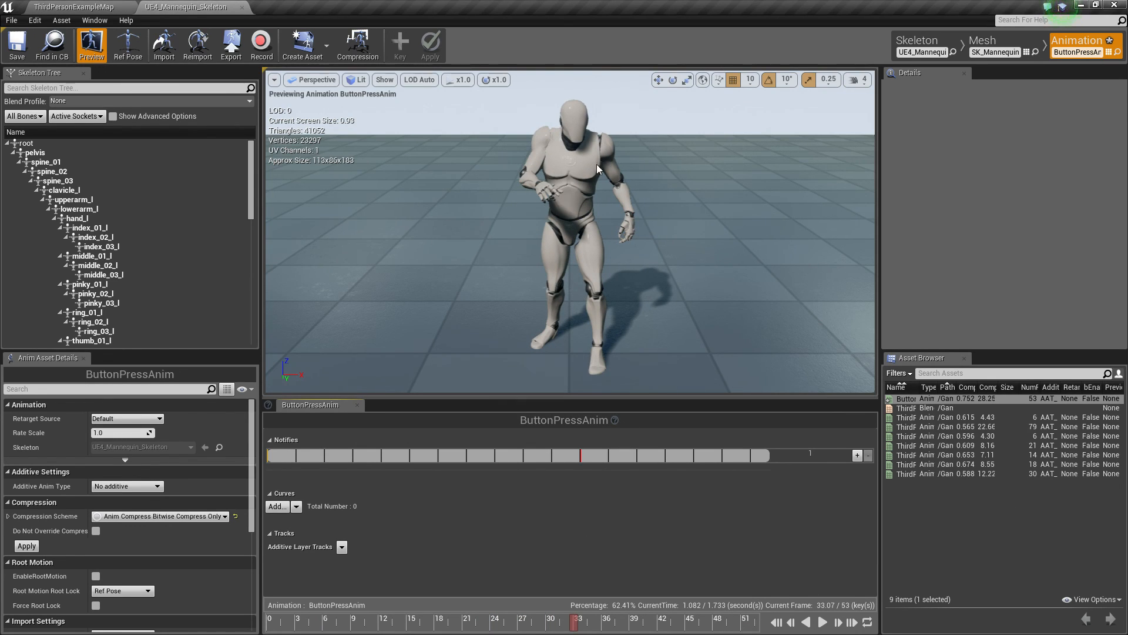
click(822, 621)
click(868, 621)
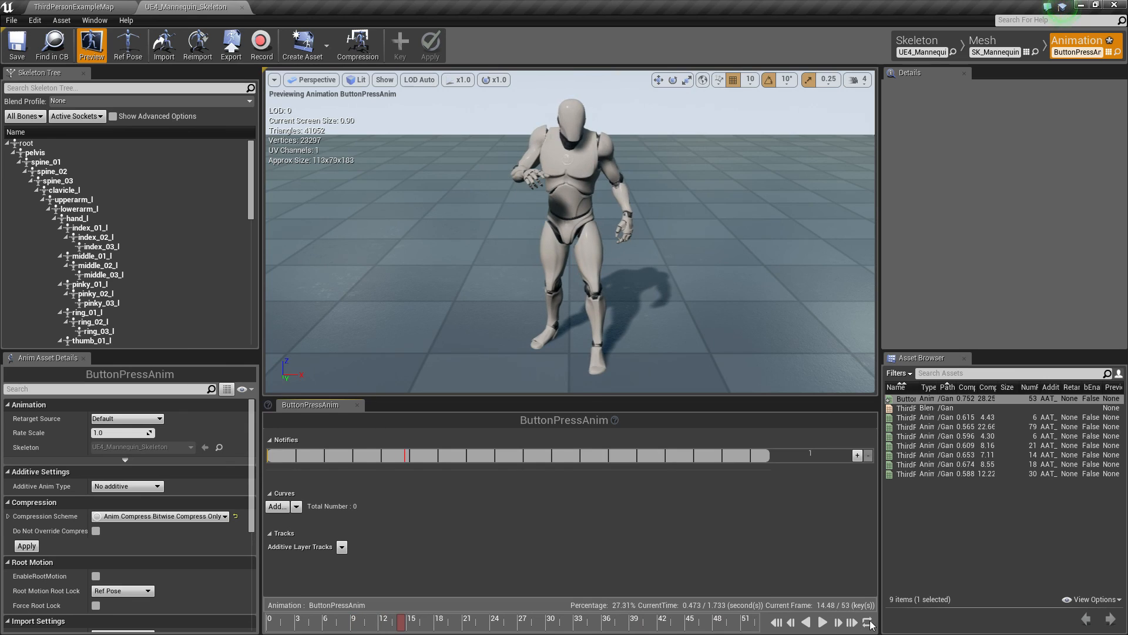